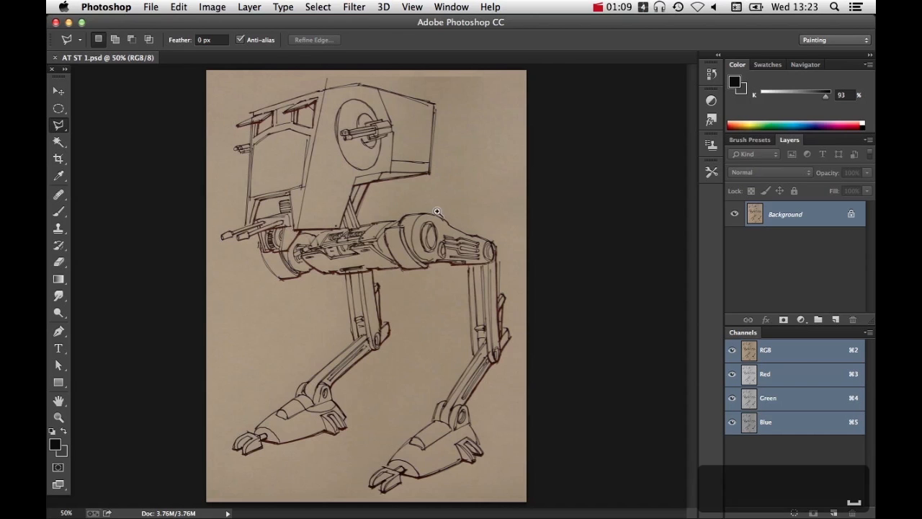
# Unlock the Background layer of the walker sketch and rename it Pens
pyautogui.moveTo(400, 188)
pyautogui.mouseDown()
pyautogui.moveTo(488, 221)
pyautogui.moveTo(398, 220)
pyautogui.mouseUp()
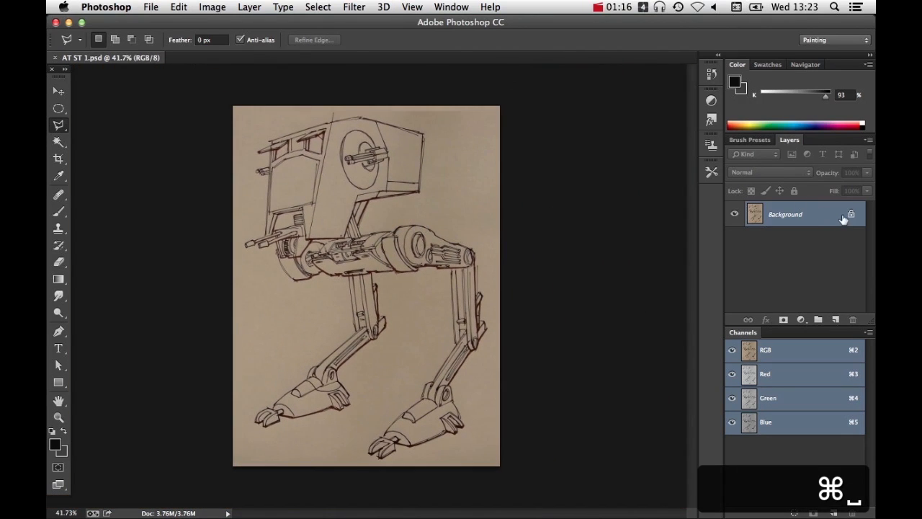
pyautogui.moveTo(851, 214); pyautogui.dragTo(854, 319)
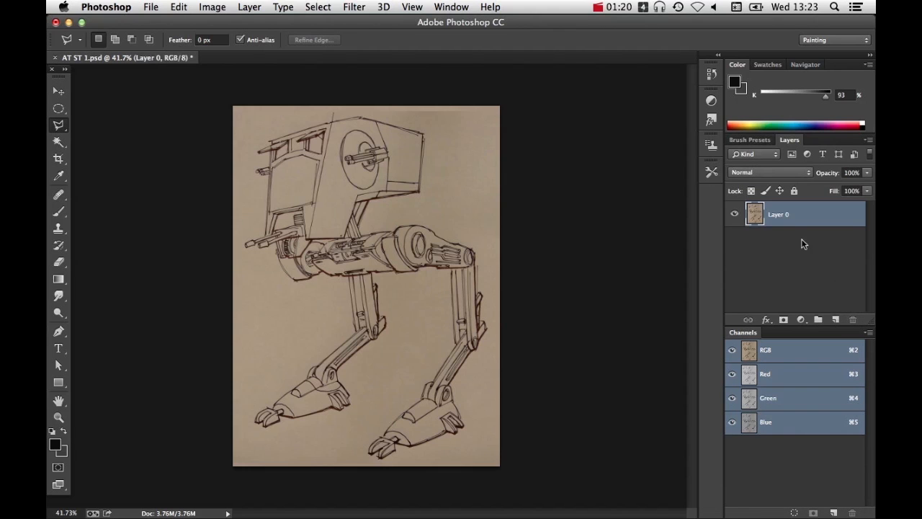
pyautogui.doubleClick(781, 214)
pyautogui.write('Pens')
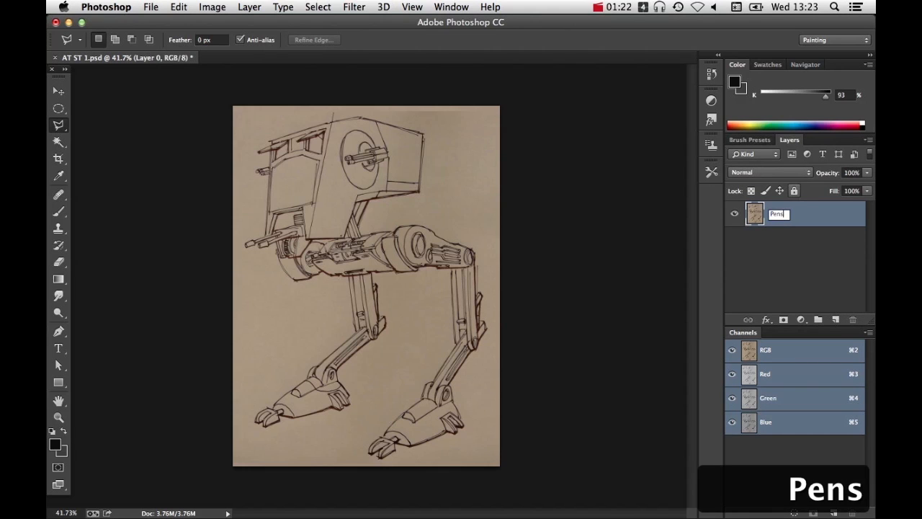
pyautogui.press('Return')
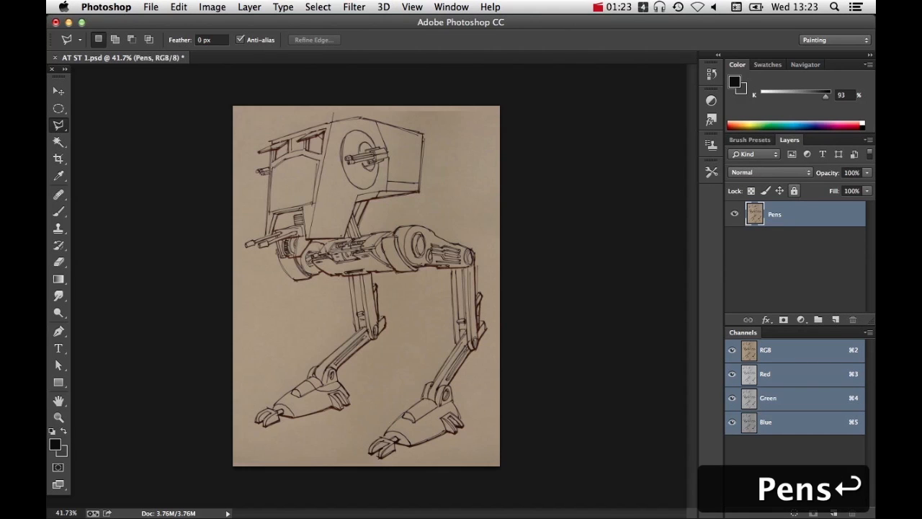
# Desaturate the Pens layer to remove the brown paper tint from the sketch
pyautogui.click(213, 8)
pyautogui.moveTo(229, 43)
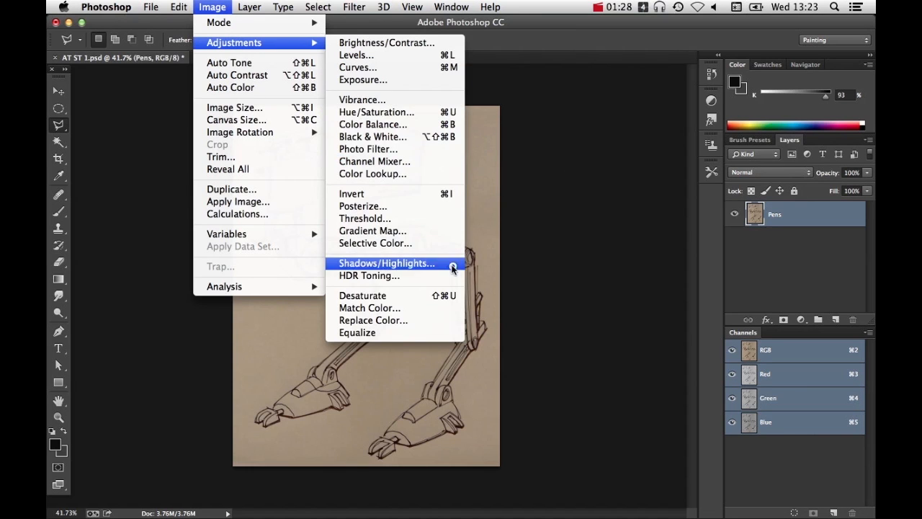
pyautogui.click(457, 295)
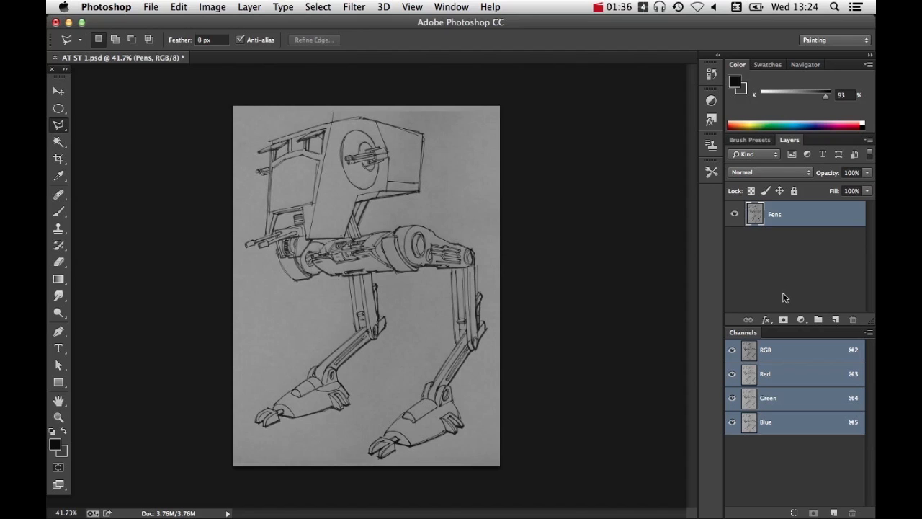
# Add a Levels adjustment layer above Pens with the black input at 65 and the white input at 139
pyautogui.click(802, 320)
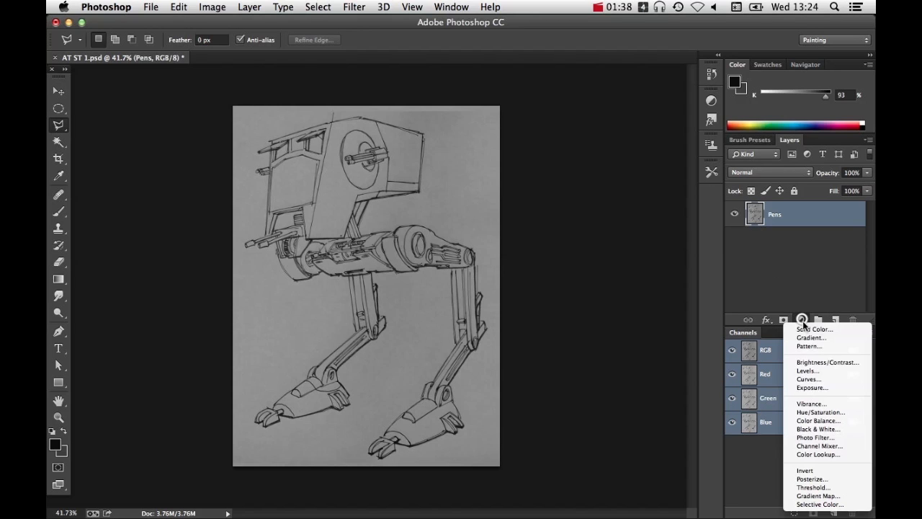
pyautogui.click(813, 372)
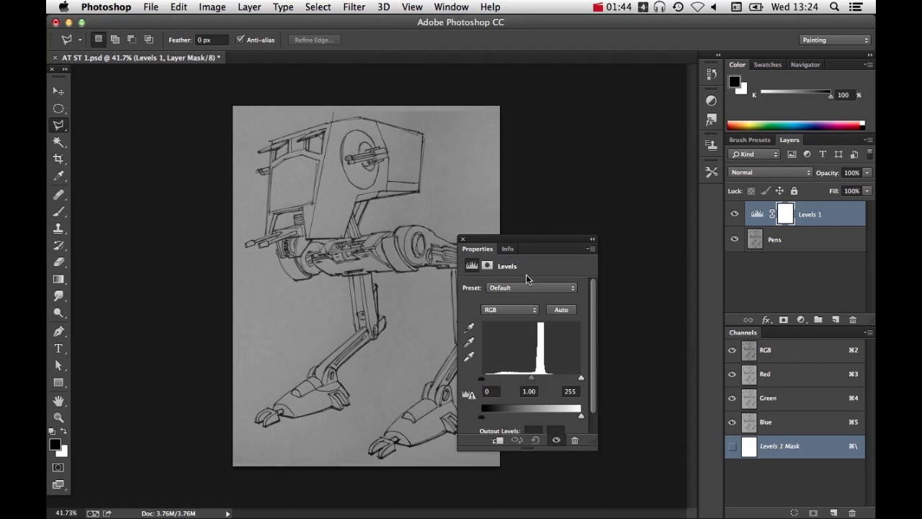
pyautogui.moveTo(582, 377); pyautogui.dragTo(535, 379)
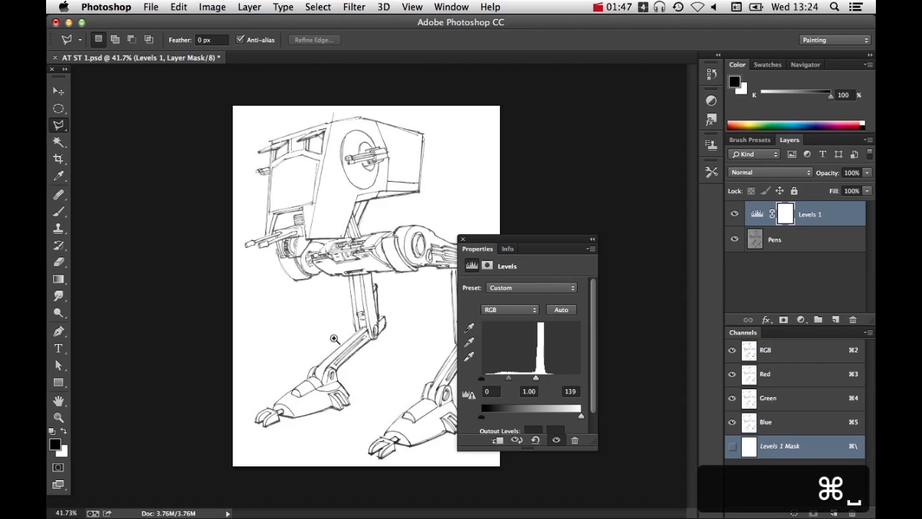
pyautogui.moveTo(343, 338); pyautogui.dragTo(369, 345)
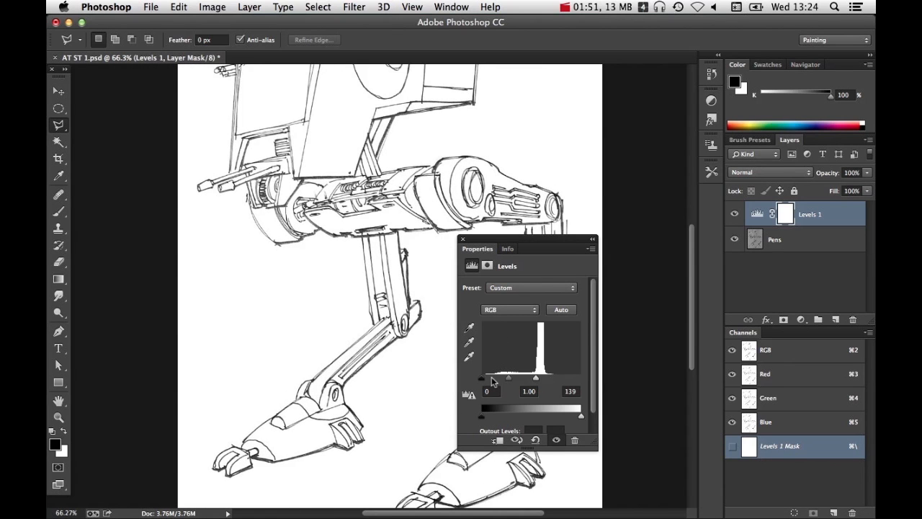
pyautogui.moveTo(483, 378); pyautogui.dragTo(505, 380)
pyautogui.moveTo(408, 270); pyautogui.dragTo(494, 279)
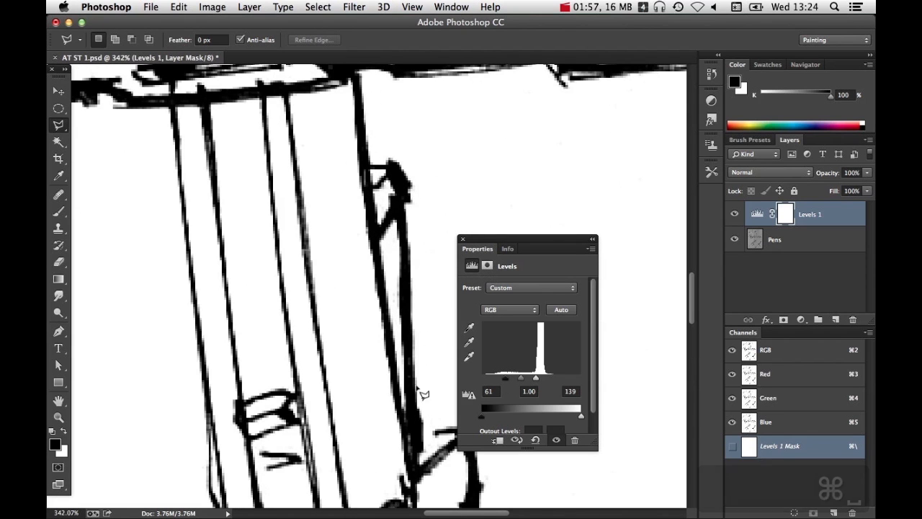
pyautogui.moveTo(409, 236); pyautogui.dragTo(411, 233)
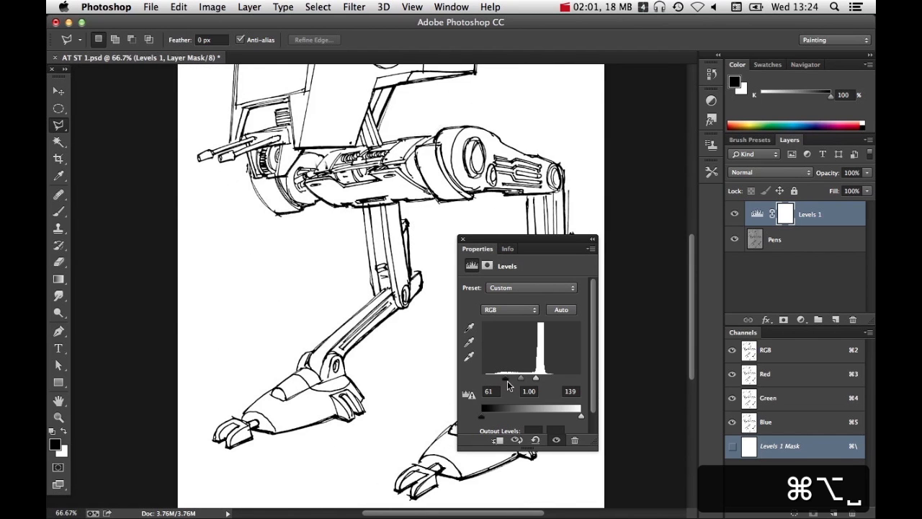
pyautogui.moveTo(504, 378); pyautogui.dragTo(506, 378)
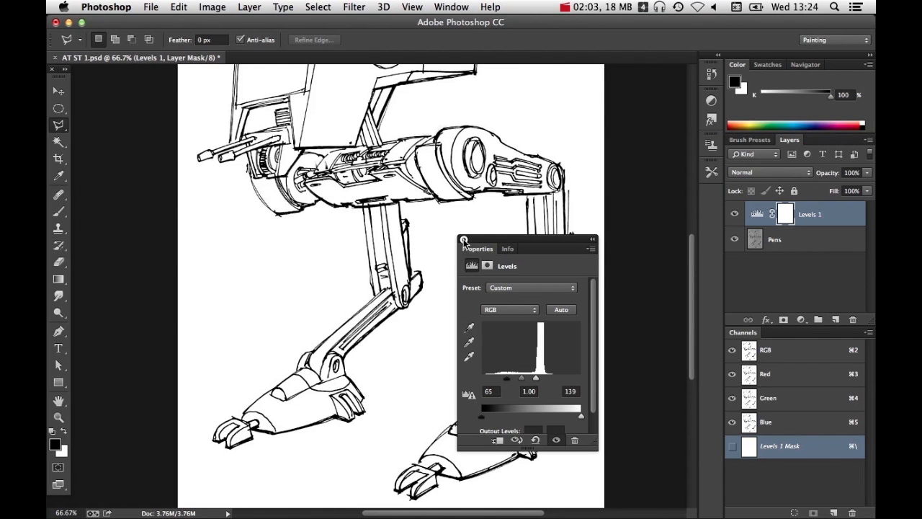
# Close the Levels settings and merge the Levels adjustment layer down into the Pens layer
pyautogui.click(463, 239)
pyautogui.click(811, 210)
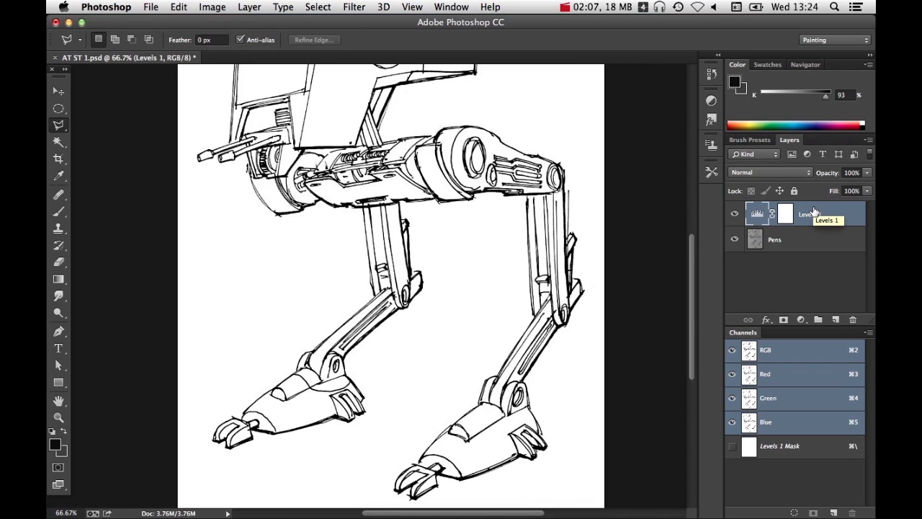
pyautogui.press('super+e')
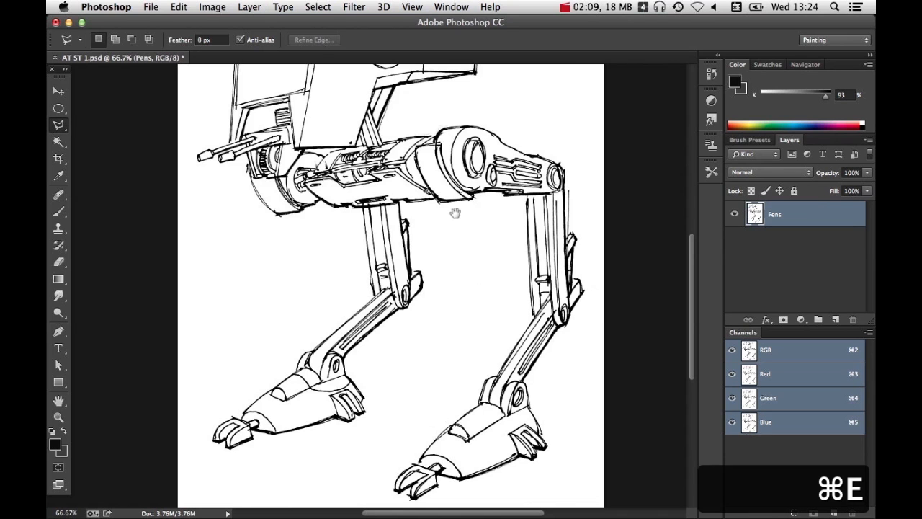
# Set the blend mode of the Pens layer to Multiply
pyautogui.press('space')
pyautogui.moveTo(478, 289)
pyautogui.mouseDown()
pyautogui.moveTo(523, 441)
pyautogui.moveTo(469, 298)
pyautogui.mouseUp()
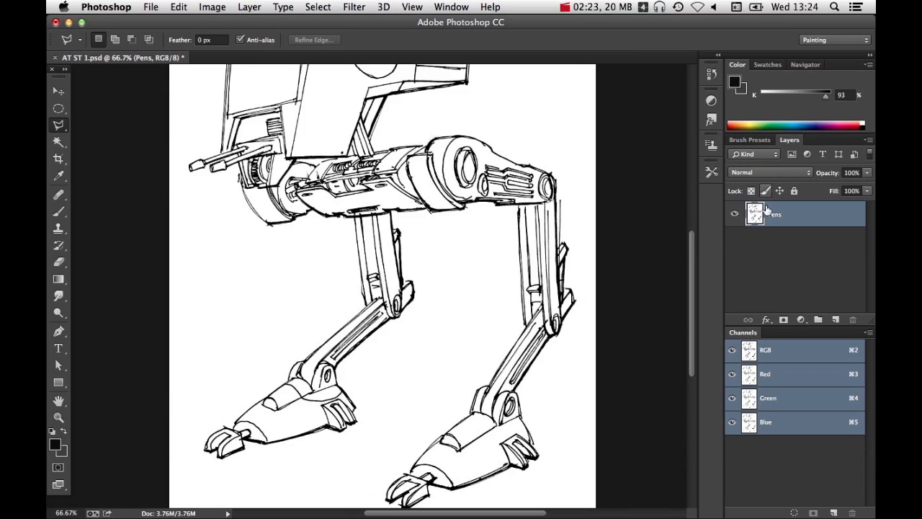
pyautogui.click(780, 174)
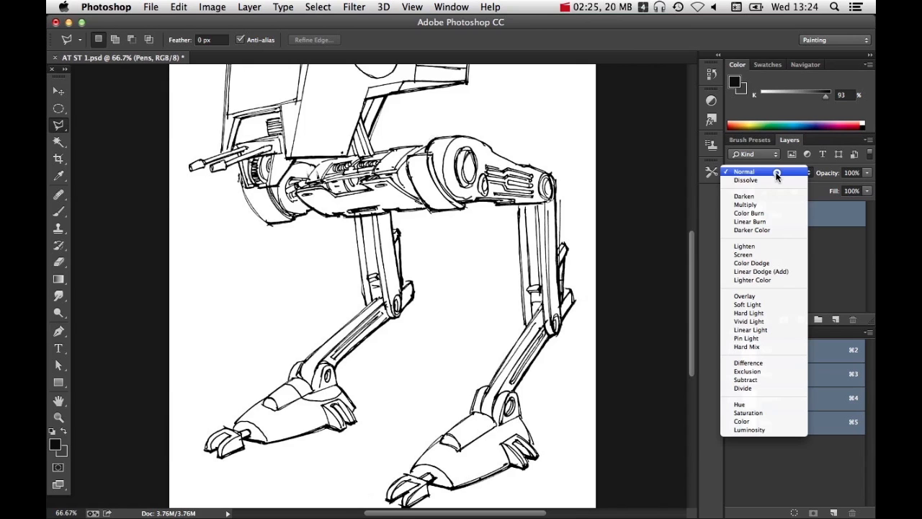
pyautogui.click(774, 205)
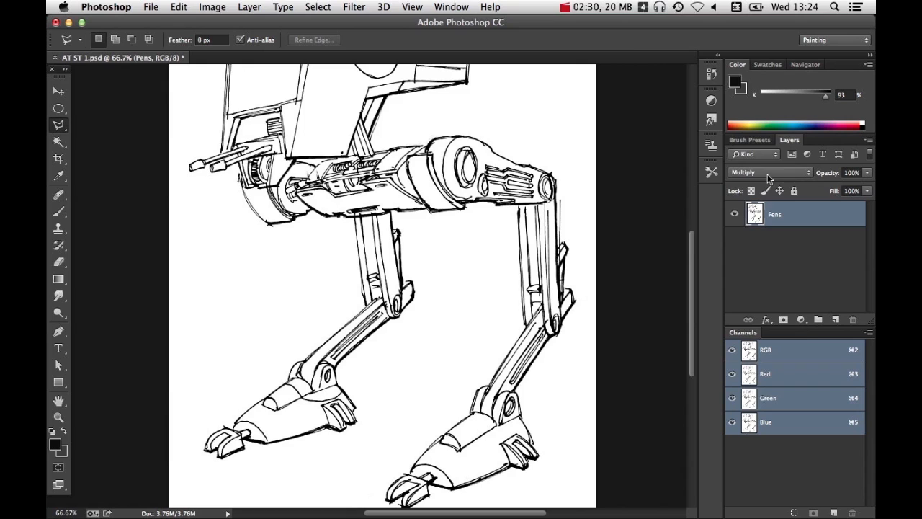
pyautogui.click(770, 174)
pyautogui.click(769, 175)
# Create a new layer named Paints and place it beneath the Pens layer
pyautogui.click(836, 321)
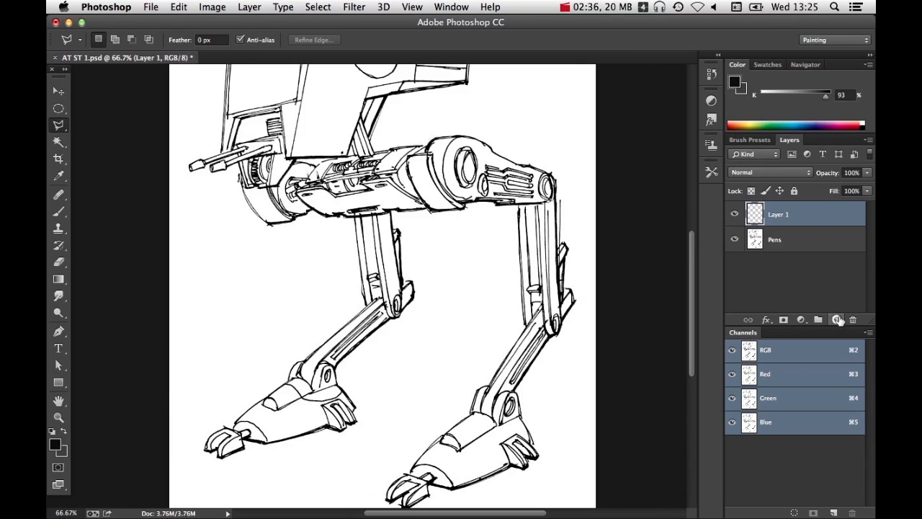
pyautogui.doubleClick(782, 214)
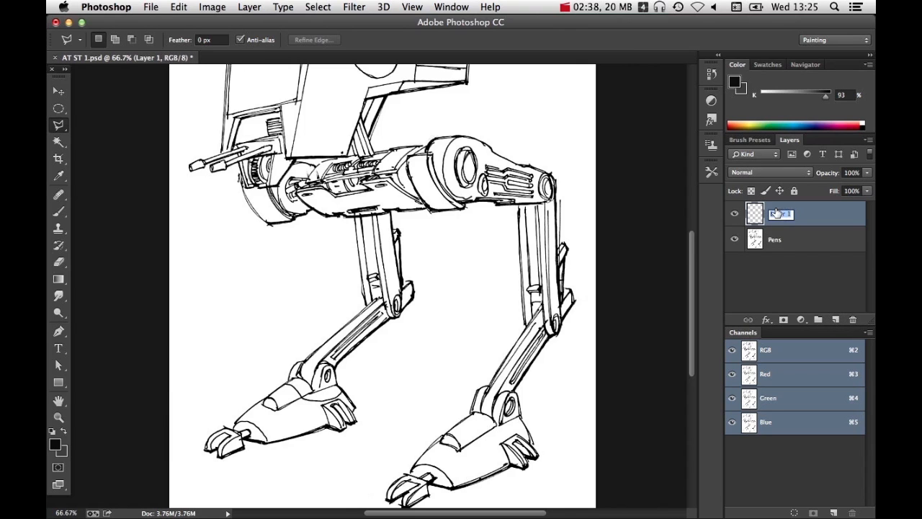
pyautogui.write('Paints')
pyautogui.press('Return')
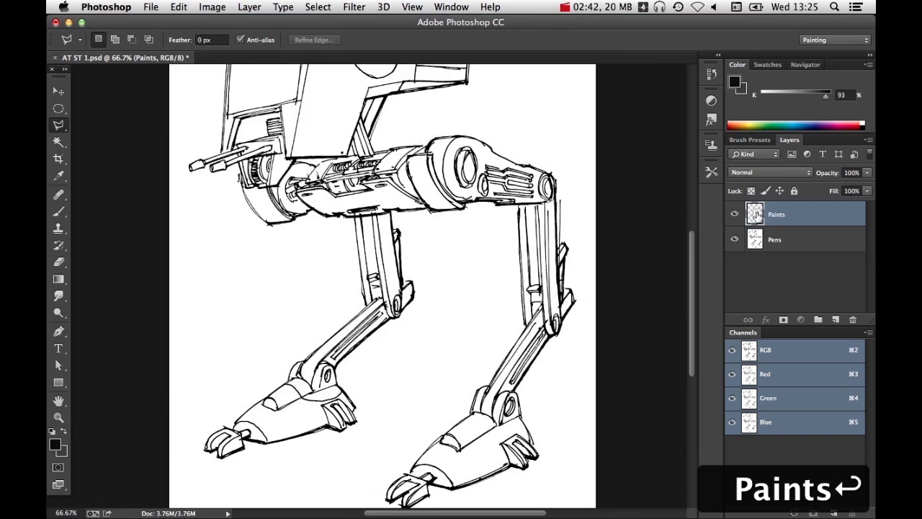
pyautogui.moveTo(758, 216)
pyautogui.mouseDown()
pyautogui.moveTo(789, 245)
pyautogui.moveTo(781, 251)
pyautogui.mouseUp()
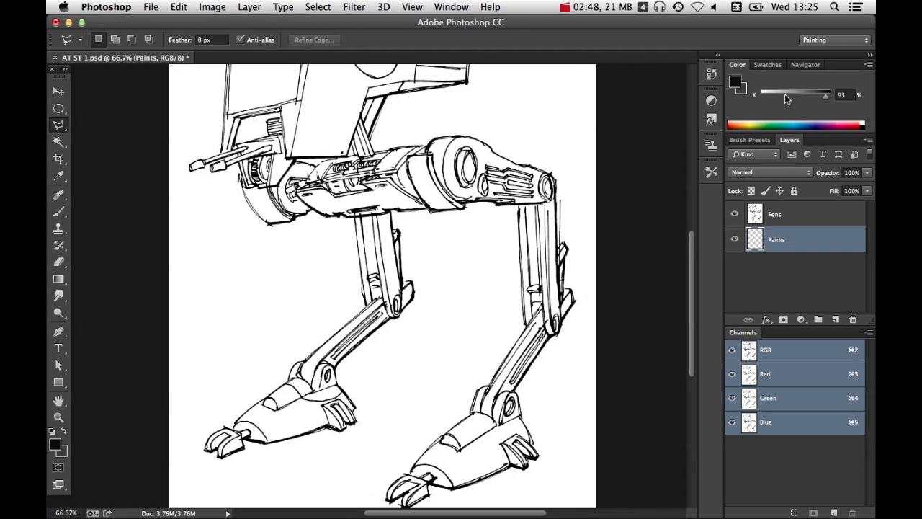
# Set the foreground colour to a 50% gray, using the Grayscale Slider colour mode
pyautogui.click(735, 84)
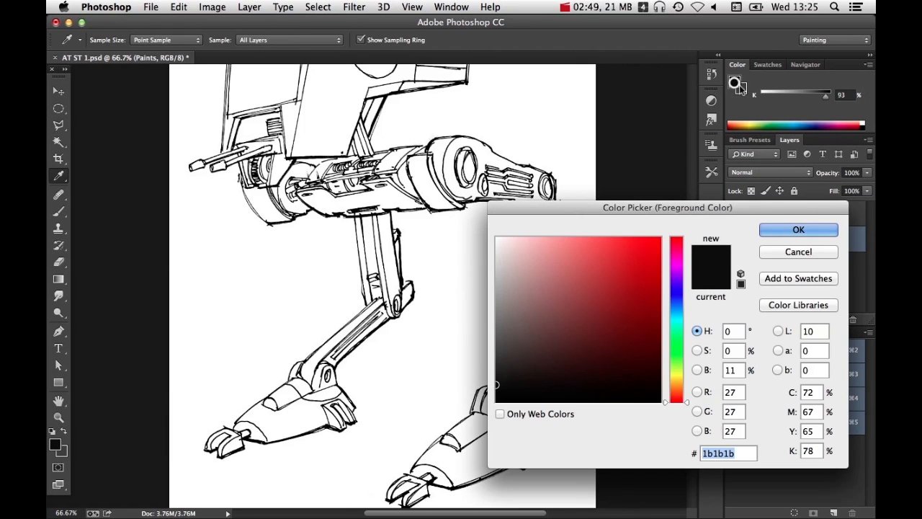
pyautogui.click(772, 229)
pyautogui.press('l')
pyautogui.moveTo(793, 98); pyautogui.dragTo(797, 99)
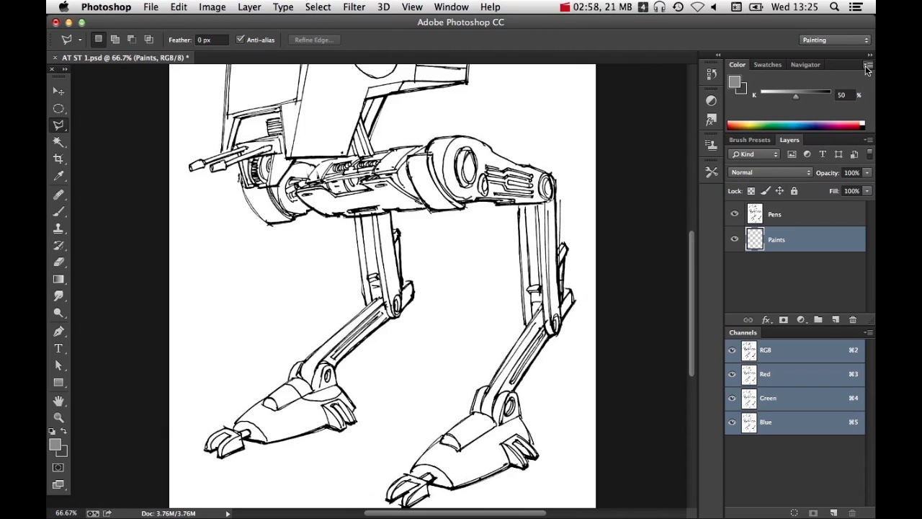
pyautogui.click(868, 66)
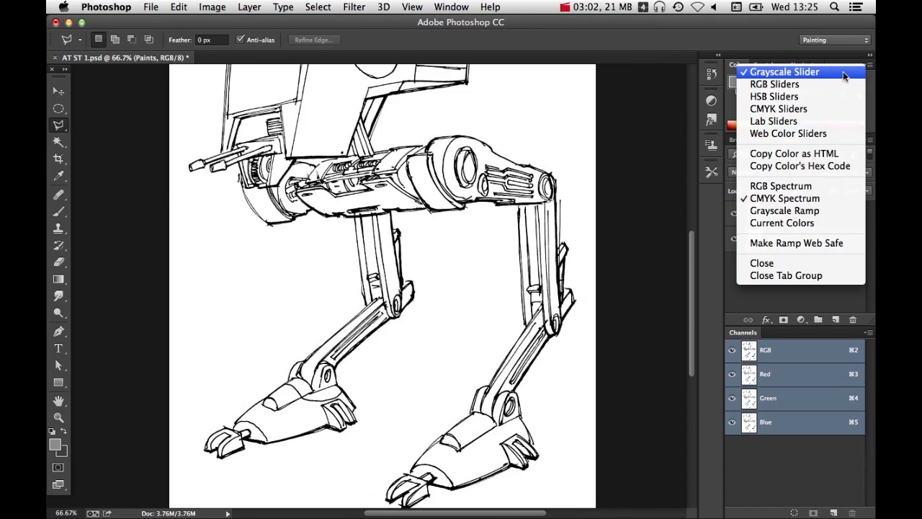
pyautogui.click(848, 73)
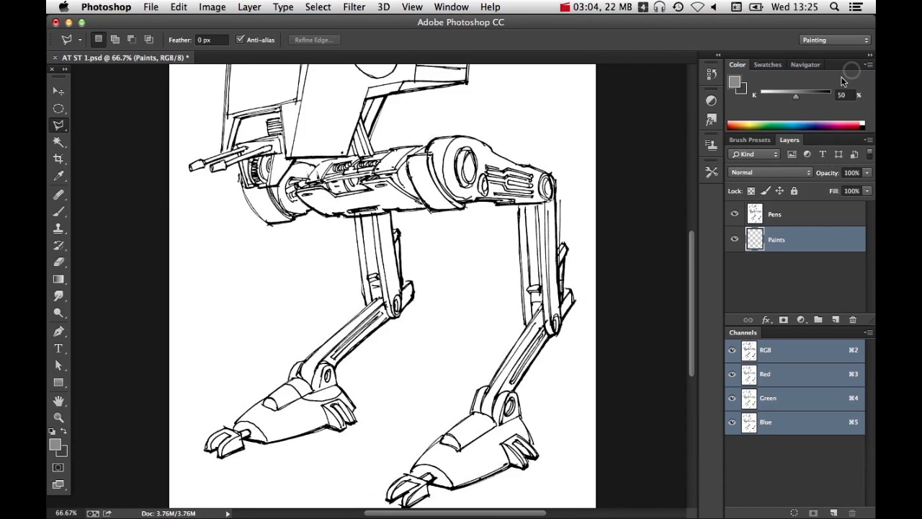
# Make the foreground swatch active and fill the whole Paints layer with the 50% gray
pyautogui.click(743, 90)
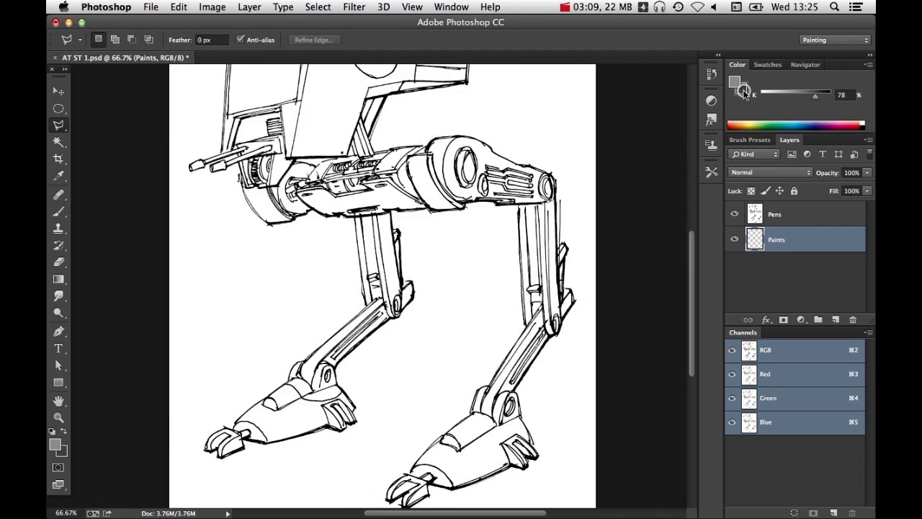
pyautogui.click(735, 81)
pyautogui.click(743, 90)
pyautogui.click(735, 81)
pyautogui.hotkey('alt', 'BackSpace')
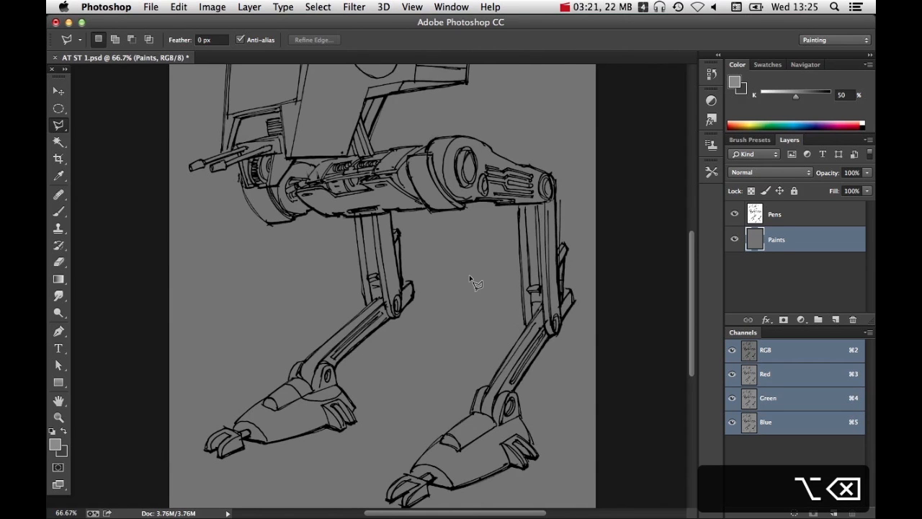
# Select the side face of the walker's head with the Polygonal Lasso, following its outline from corner to corner
pyautogui.moveTo(426, 192); pyautogui.dragTo(489, 354)
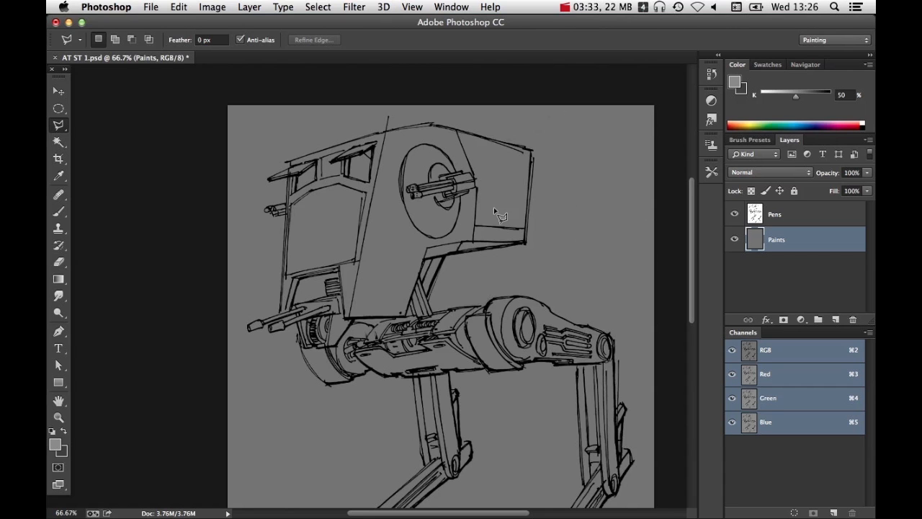
pyautogui.keyDown('super'); pyautogui.click(468, 221); pyautogui.keyUp('super')
pyautogui.moveTo(465, 225); pyautogui.dragTo(473, 258)
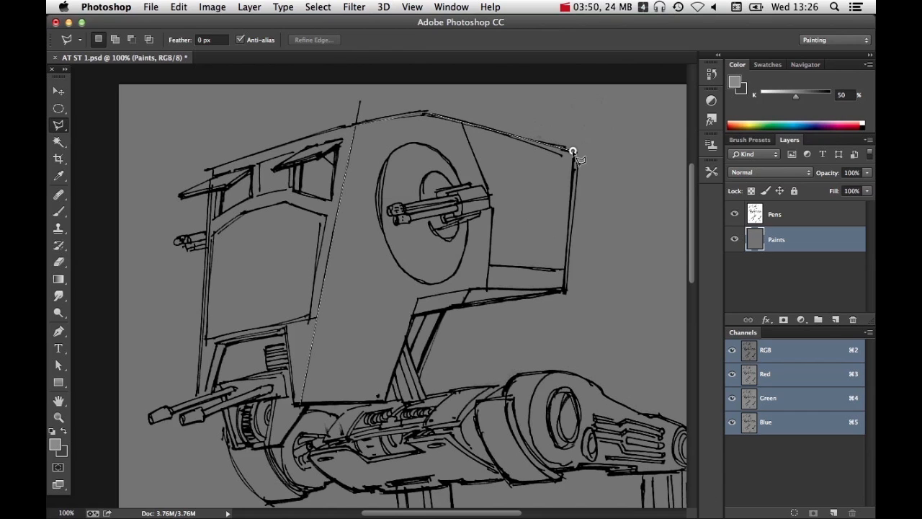
pyautogui.click(563, 291)
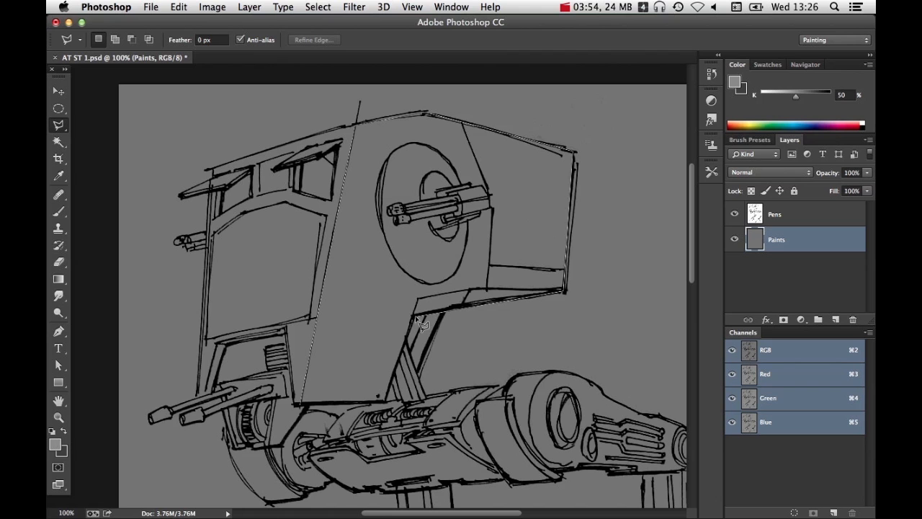
pyautogui.doubleClick(387, 398)
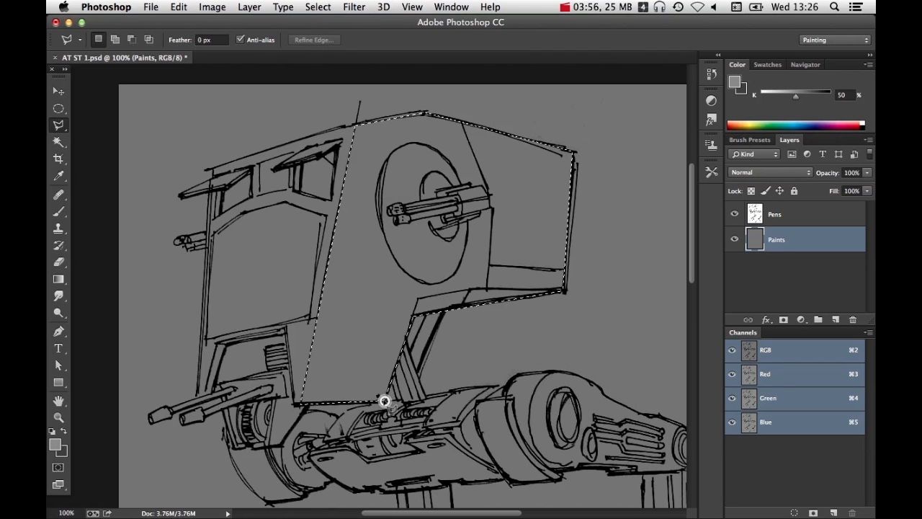
# Set the foreground gray to 74% and enlarge the Brush tool's tip to 177 px for shading the selected side face
pyautogui.press('super+alt+minus')
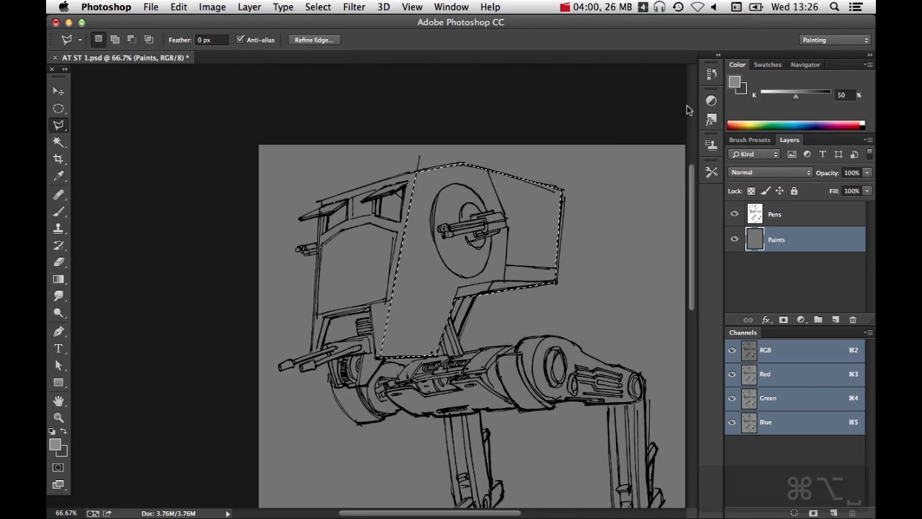
pyautogui.moveTo(802, 96); pyautogui.dragTo(813, 95)
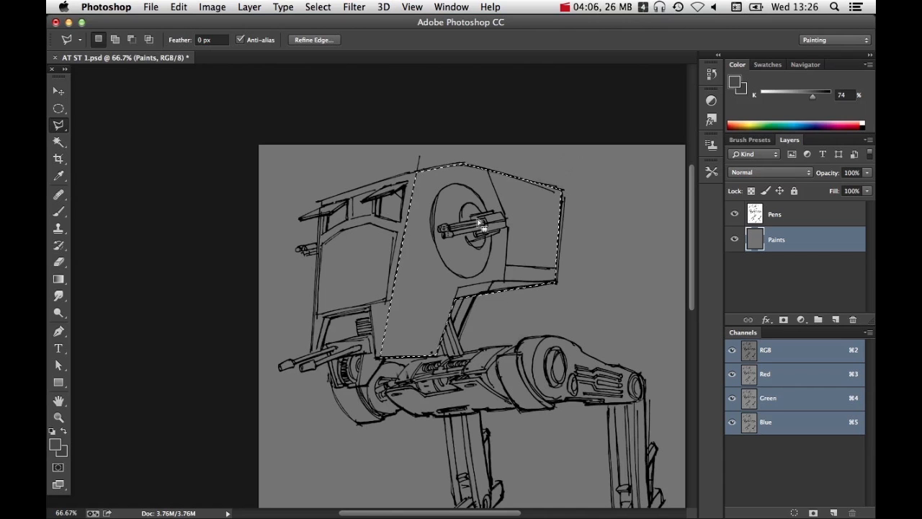
pyautogui.press('b')
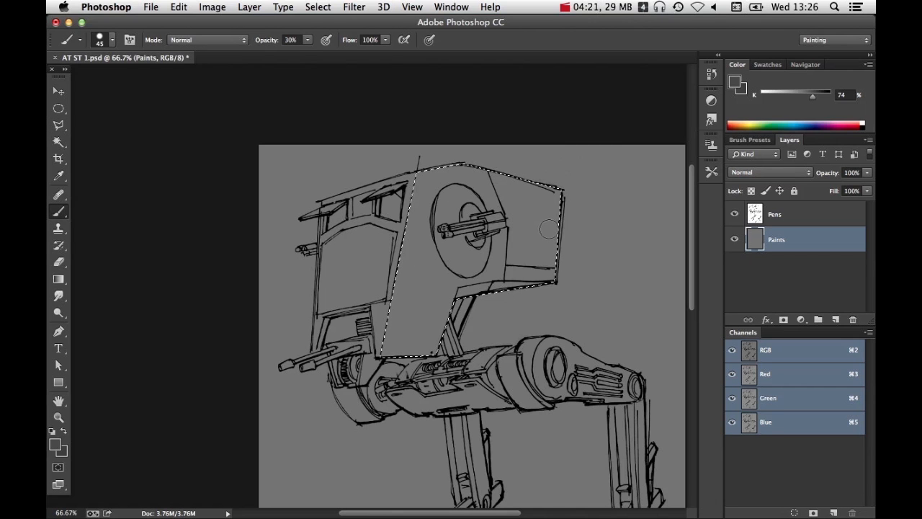
pyautogui.moveTo(531, 247)
pyautogui.mouseDown()
pyautogui.moveTo(569, 247)
pyautogui.moveTo(542, 248)
pyautogui.moveTo(552, 250)
pyautogui.mouseUp()
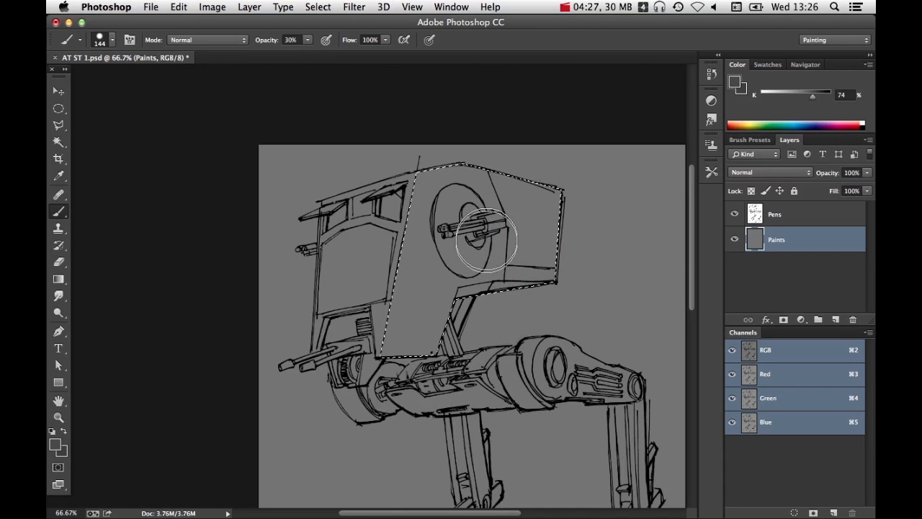
pyautogui.moveTo(487, 240)
pyautogui.mouseDown()
pyautogui.moveTo(479, 252)
pyautogui.moveTo(468, 248)
pyautogui.mouseUp()
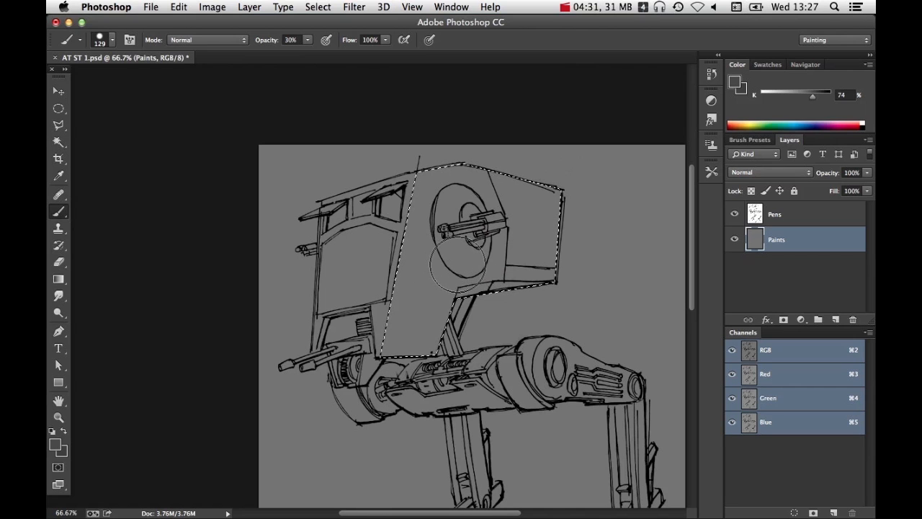
pyautogui.moveTo(449, 257)
pyautogui.mouseDown()
pyautogui.moveTo(465, 262)
pyautogui.moveTo(465, 276)
pyautogui.moveTo(465, 173)
pyautogui.moveTo(472, 207)
pyautogui.moveTo(454, 274)
pyautogui.moveTo(462, 310)
pyautogui.moveTo(454, 431)
pyautogui.mouseUp()
pyautogui.moveTo(446, 255); pyautogui.dragTo(437, 255)
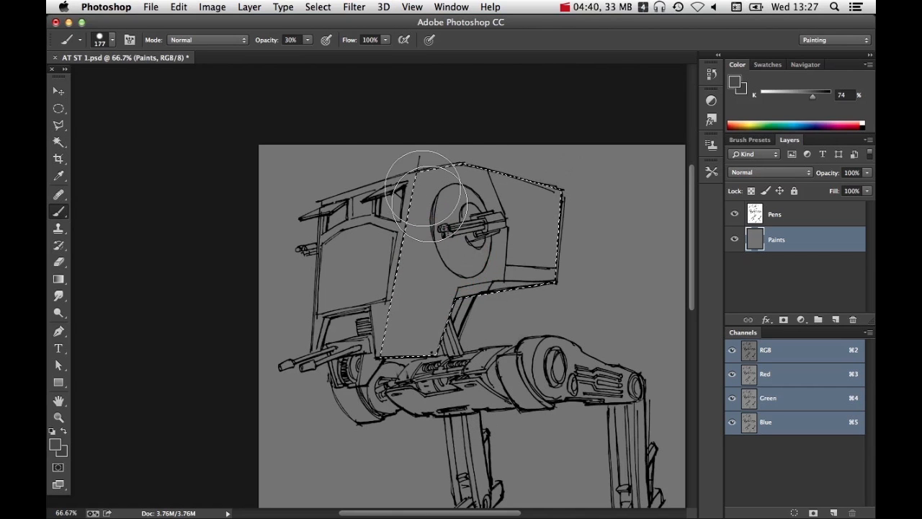
# Set the brush opacity to 50%
pyautogui.click(307, 40)
pyautogui.moveTo(323, 57); pyautogui.dragTo(321, 56)
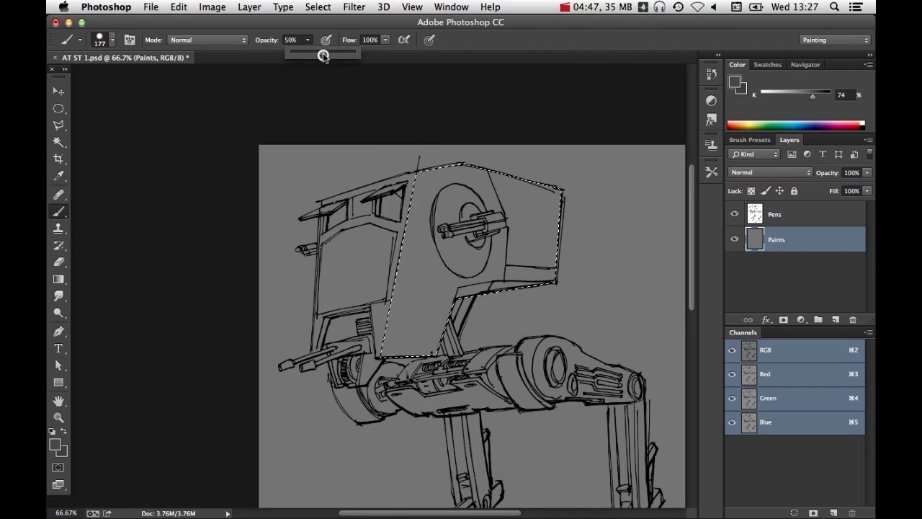
pyautogui.press('Escape')
pyautogui.press('5')
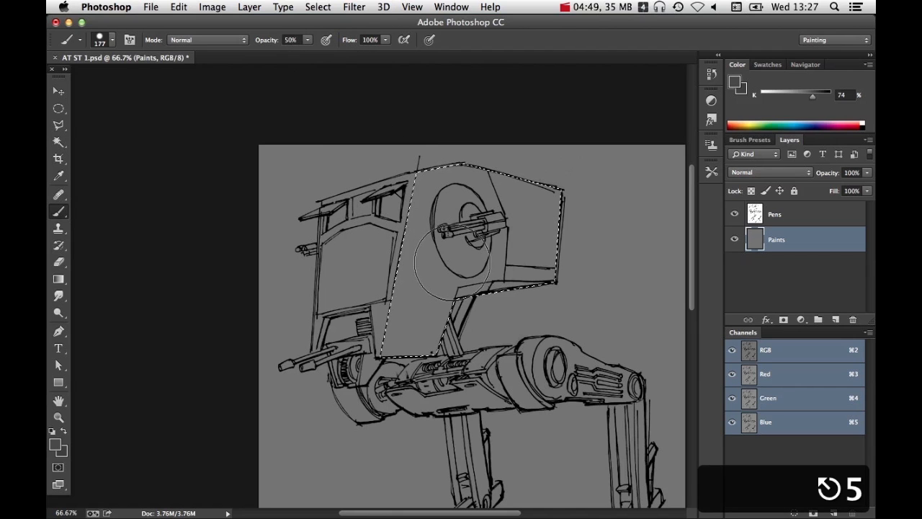
pyautogui.press('4')
pyautogui.press('3')
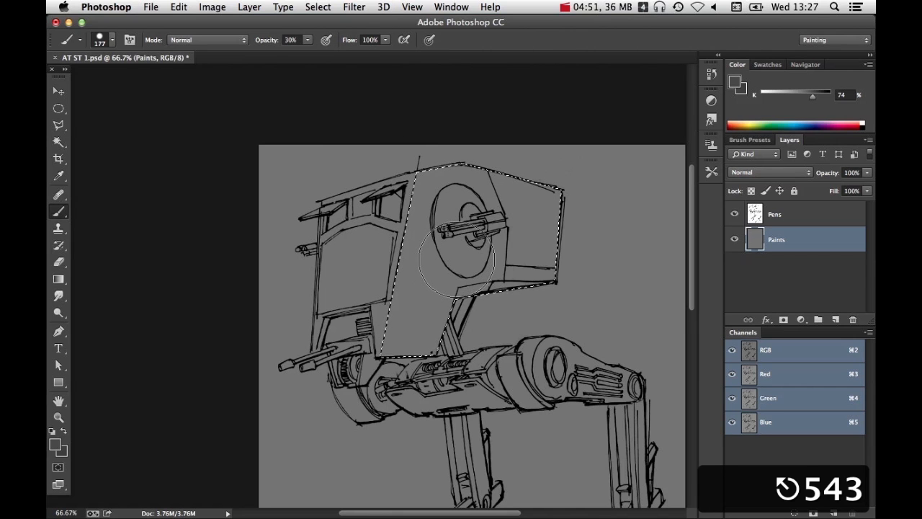
pyautogui.press('5')
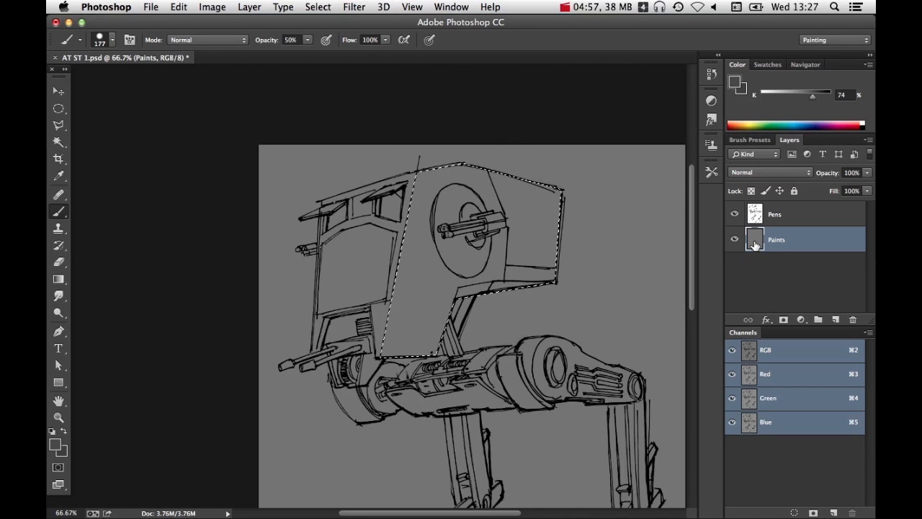
# Shade the selected side of the head with 74% gray, darken it with diagonal strokes of 79% gray, and deselect
pyautogui.keyDown('shift'); pyautogui.click(364, 254); pyautogui.keyUp('shift')
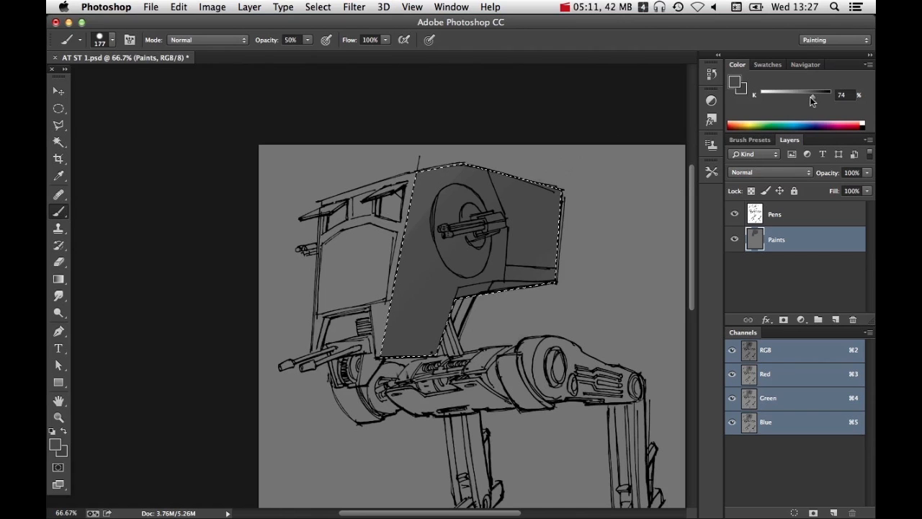
pyautogui.moveTo(813, 97); pyautogui.dragTo(817, 97)
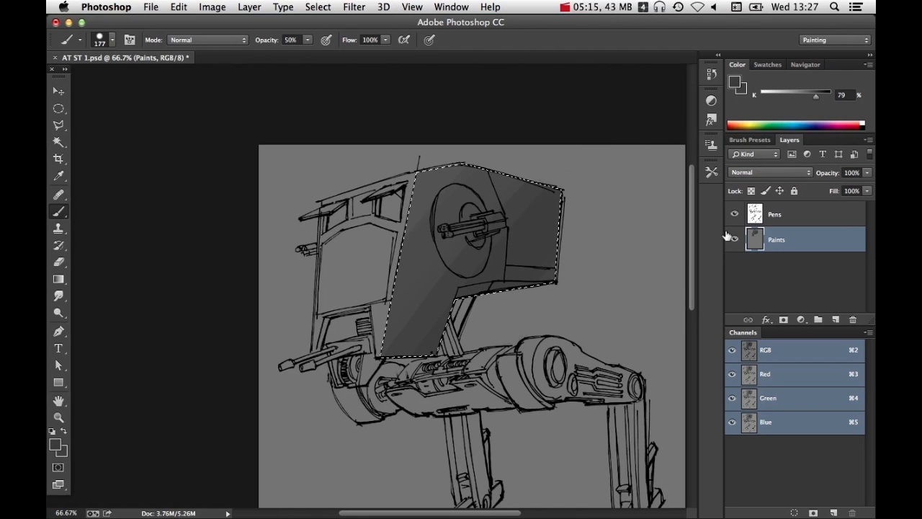
pyautogui.press('super+d')
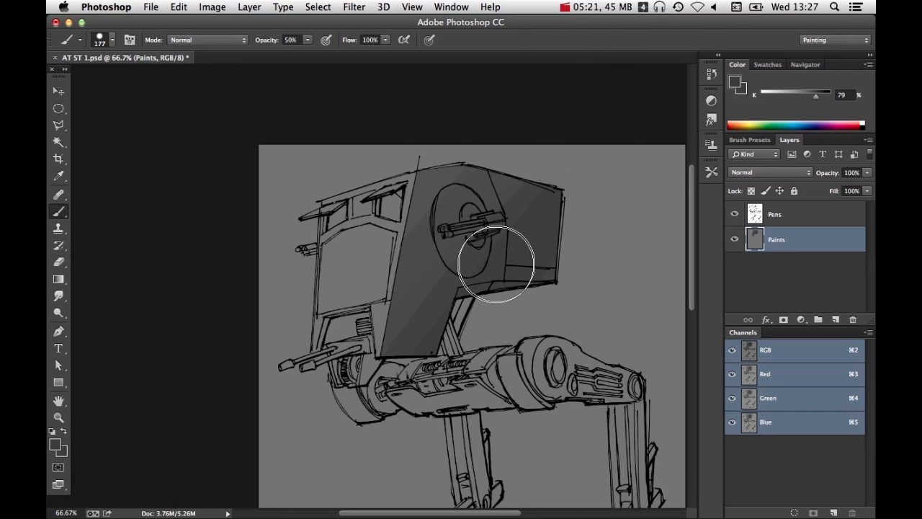
# Select the recessed panel under the walker's face with the Polygonal Lasso and brush it with 79% gray
pyautogui.keyDown('super'); pyautogui.click(431, 326); pyautogui.keyUp('super')
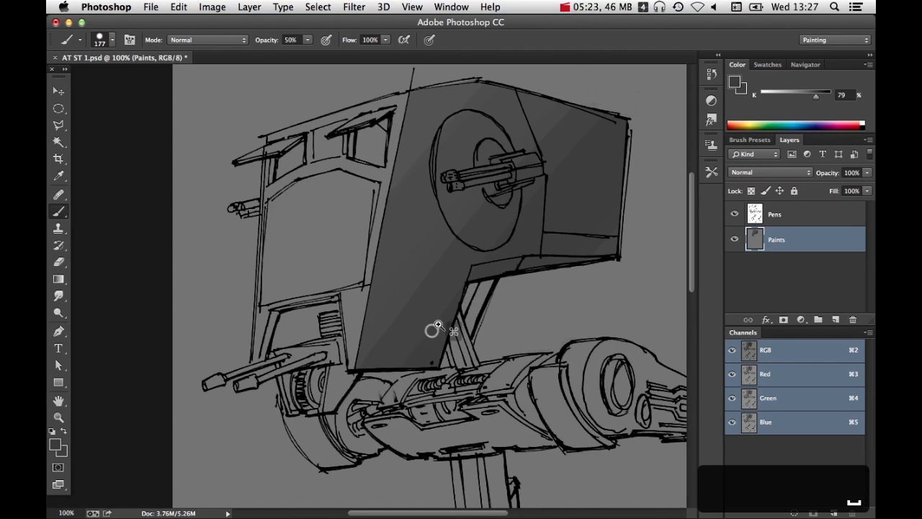
pyautogui.click(59, 125)
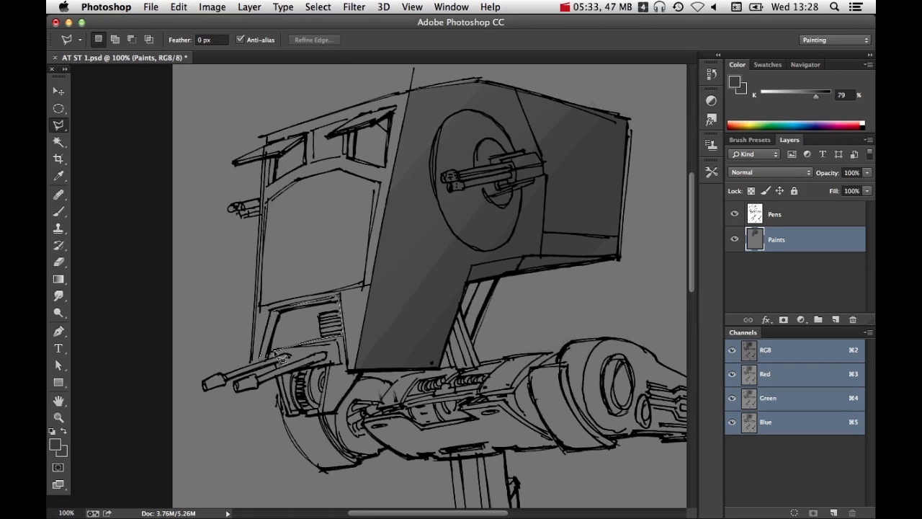
pyautogui.click(275, 357)
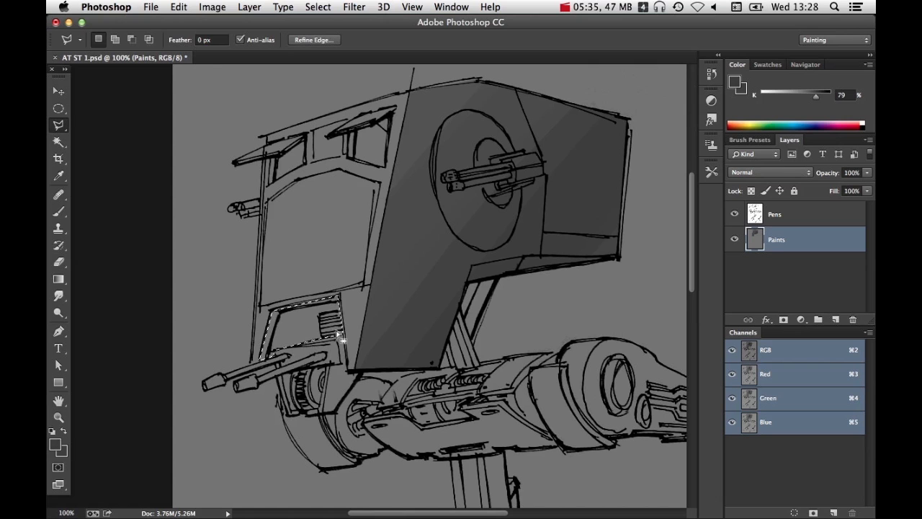
pyautogui.press('b')
pyautogui.moveTo(351, 282)
pyautogui.mouseDown()
pyautogui.moveTo(272, 352)
pyautogui.moveTo(241, 329)
pyautogui.mouseUp()
pyautogui.moveTo(310, 261)
pyautogui.mouseDown()
pyautogui.moveTo(256, 296)
pyautogui.moveTo(242, 287)
pyautogui.mouseUp()
pyautogui.moveTo(286, 247); pyautogui.dragTo(247, 274)
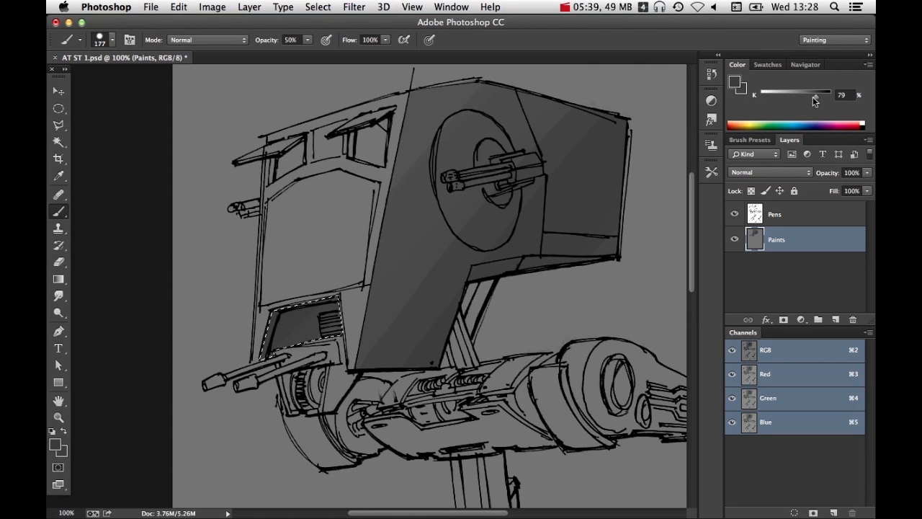
# Darken the recessed panel with diagonal brush strokes of 87% gray and deselect it
pyautogui.moveTo(360, 277); pyautogui.dragTo(246, 327)
pyautogui.moveTo(371, 216); pyautogui.dragTo(260, 289)
pyautogui.moveTo(319, 234); pyautogui.dragTo(261, 282)
pyautogui.moveTo(286, 244); pyautogui.dragTo(259, 267)
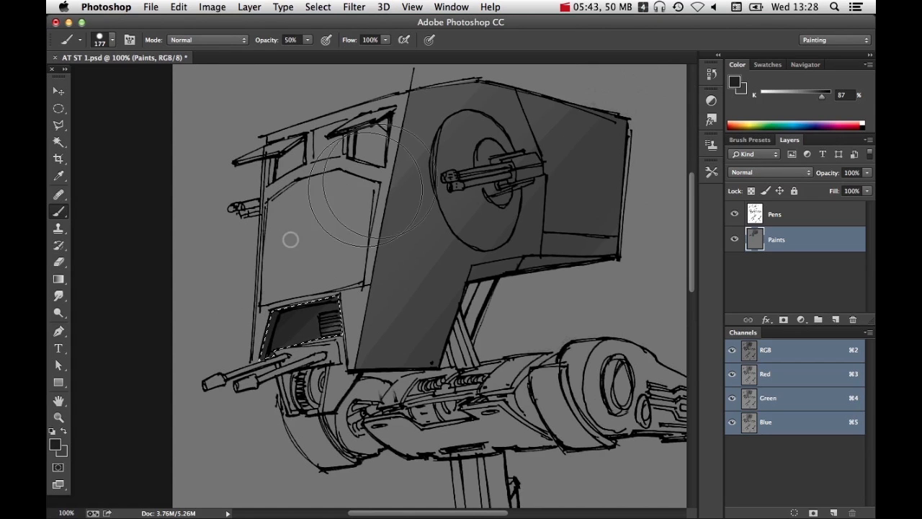
pyautogui.press('super+d')
# Outline the neck struts between the head and the hip assembly as a Polygonal Lasso selection for brushing
pyautogui.moveTo(453, 288); pyautogui.dragTo(443, 206)
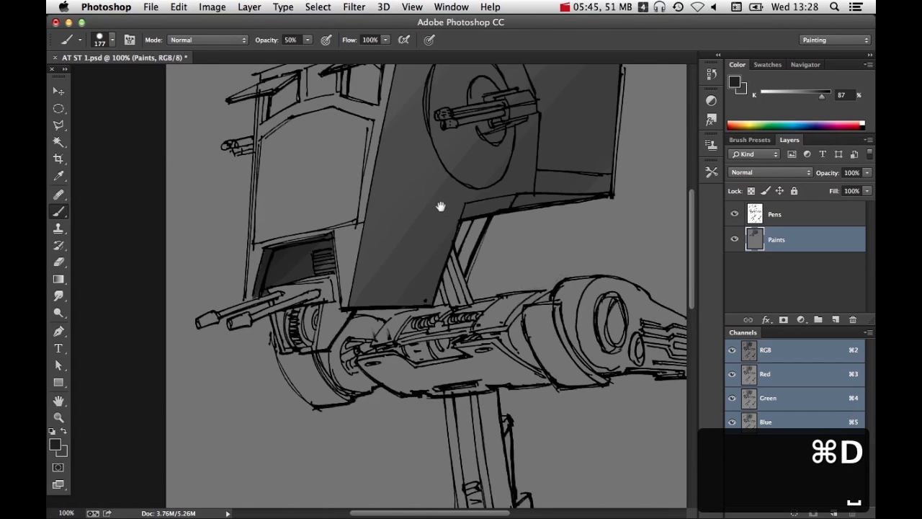
pyautogui.click(60, 126)
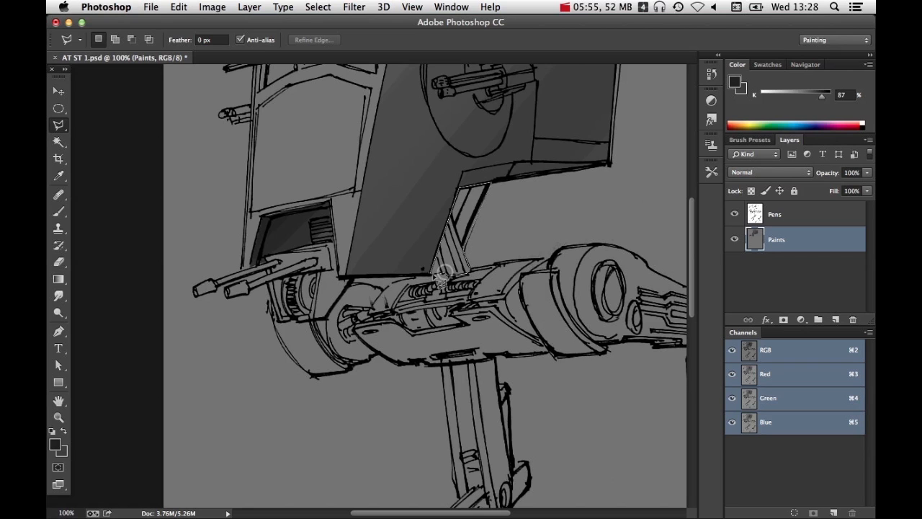
pyautogui.click(430, 275)
pyautogui.press('b')
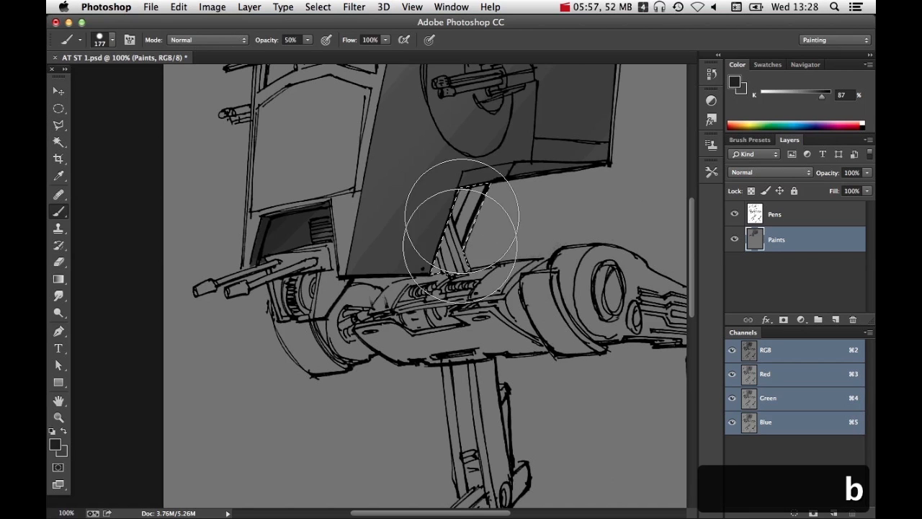
# Shade the selected neck struts with overlapping strokes of 87% gray, deepen them with 92% gray, and deselect
pyautogui.moveTo(421, 224); pyautogui.dragTo(388, 271)
pyautogui.moveTo(499, 126); pyautogui.dragTo(385, 272)
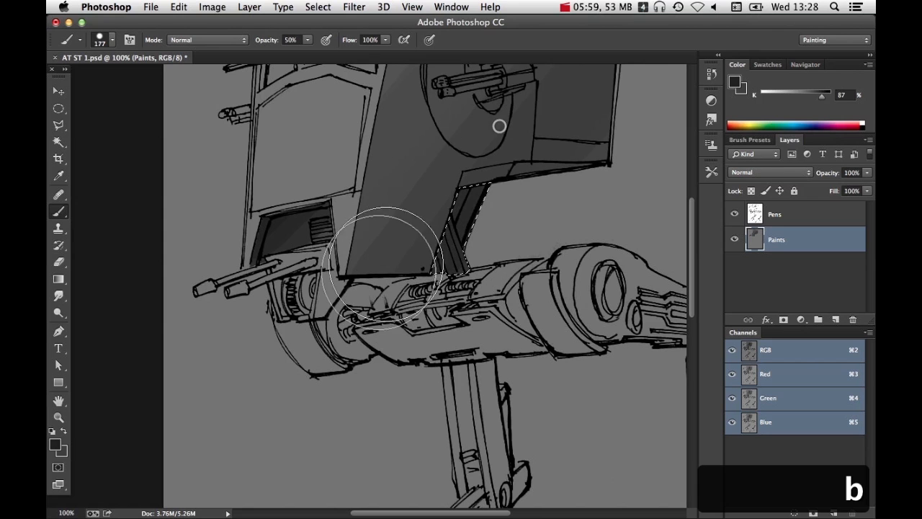
pyautogui.moveTo(473, 125); pyautogui.dragTo(395, 230)
pyautogui.moveTo(444, 138); pyautogui.dragTo(400, 202)
pyautogui.moveTo(463, 117); pyautogui.dragTo(377, 201)
pyautogui.moveTo(543, 122); pyautogui.dragTo(390, 170)
pyautogui.moveTo(570, 131); pyautogui.dragTo(459, 175)
pyautogui.moveTo(538, 152)
pyautogui.mouseDown()
pyautogui.moveTo(389, 163)
pyautogui.moveTo(565, 139)
pyautogui.mouseUp()
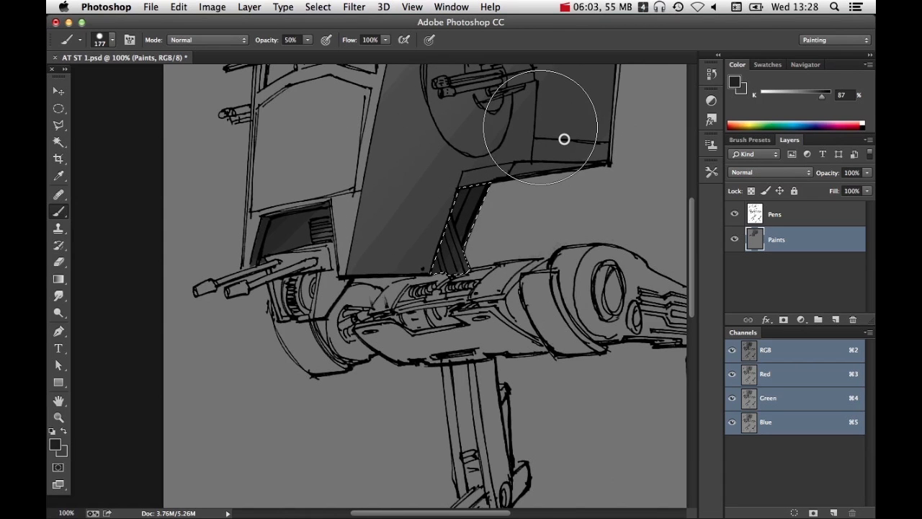
pyautogui.click(542, 140)
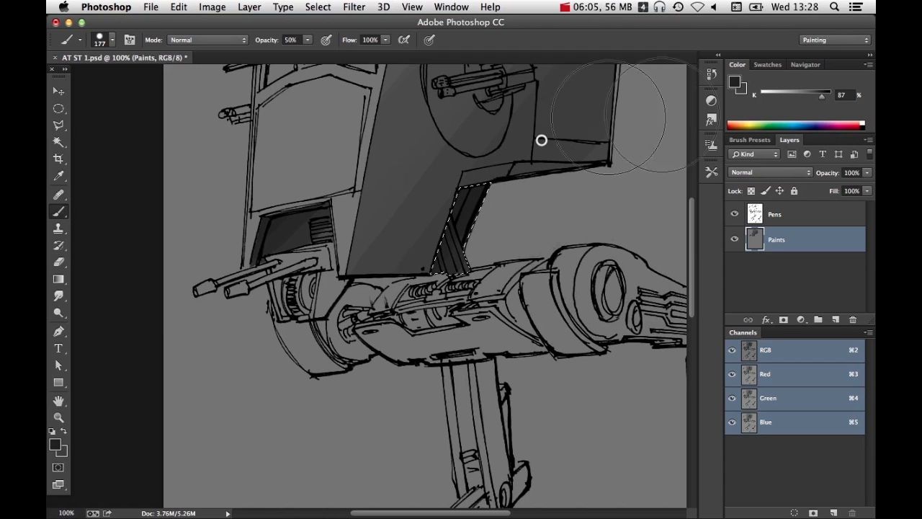
pyautogui.moveTo(825, 98); pyautogui.dragTo(827, 98)
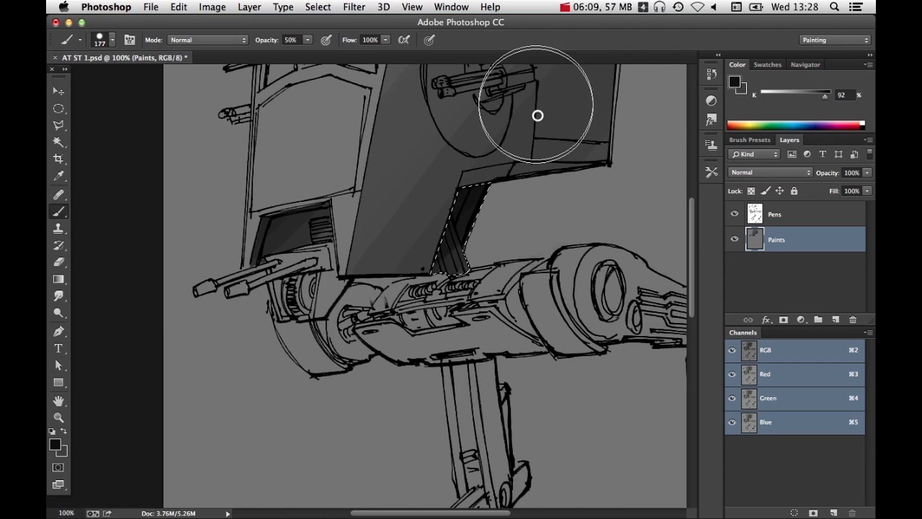
pyautogui.press('super+d')
# Select the angular bracket beside the chin guns, below the head's front corner, with the Polygonal Lasso
pyautogui.keyDown('alt'); pyautogui.click(537, 264); pyautogui.keyUp('alt')
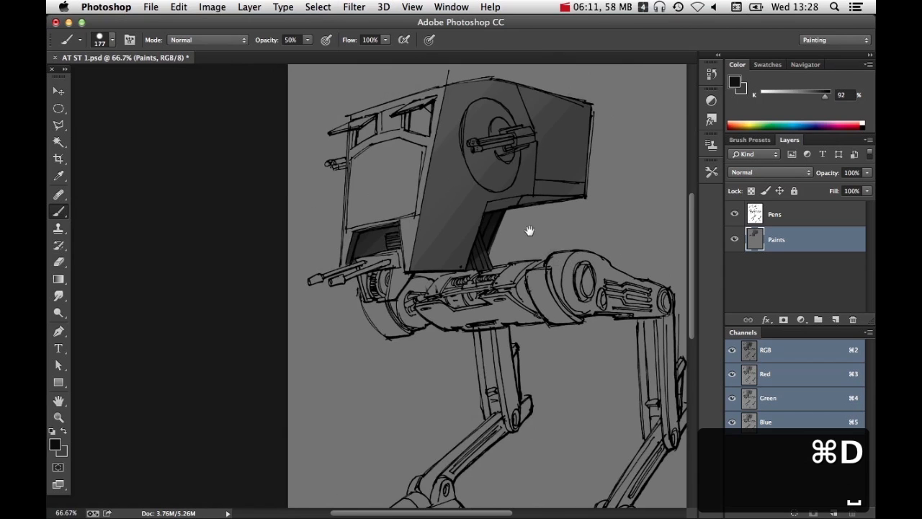
pyautogui.keyDown('super'); pyautogui.click(402, 246); pyautogui.keyUp('super')
pyautogui.keyDown('super'); pyautogui.click(402, 246); pyautogui.keyUp('super')
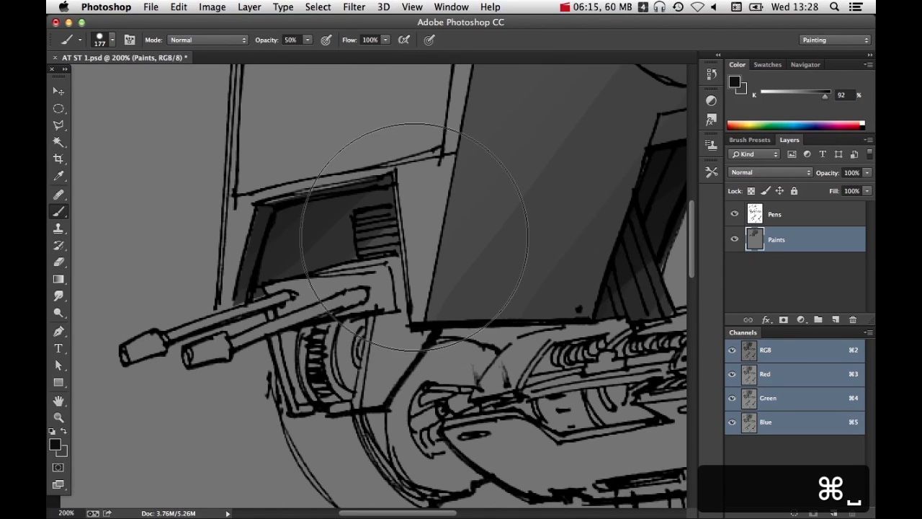
pyautogui.click(58, 125)
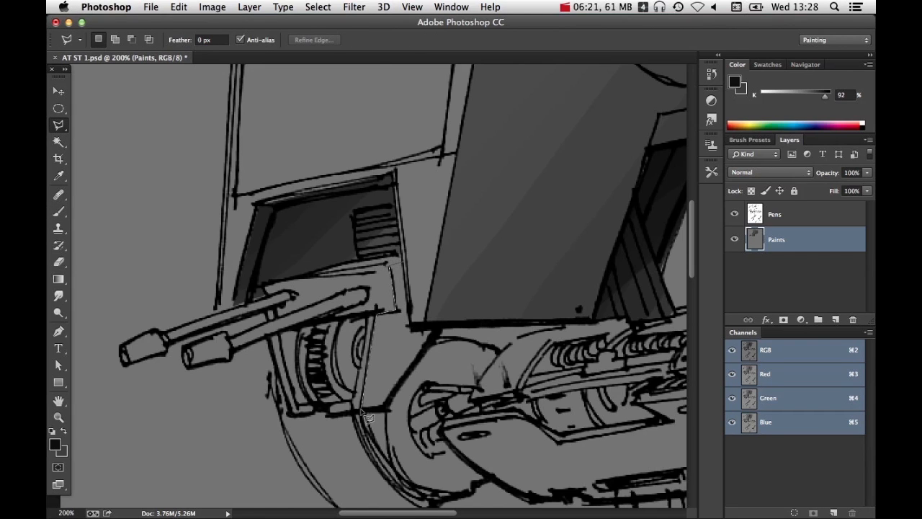
pyautogui.click(387, 409)
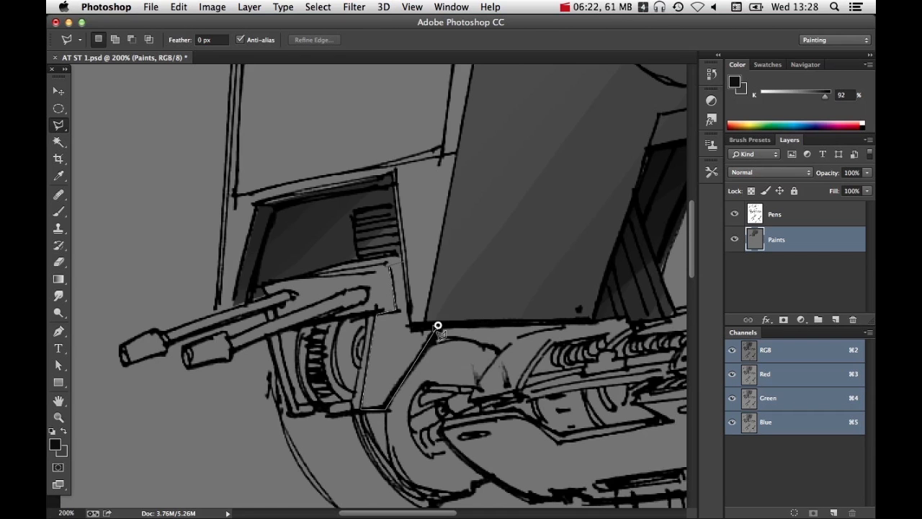
pyautogui.click(405, 264)
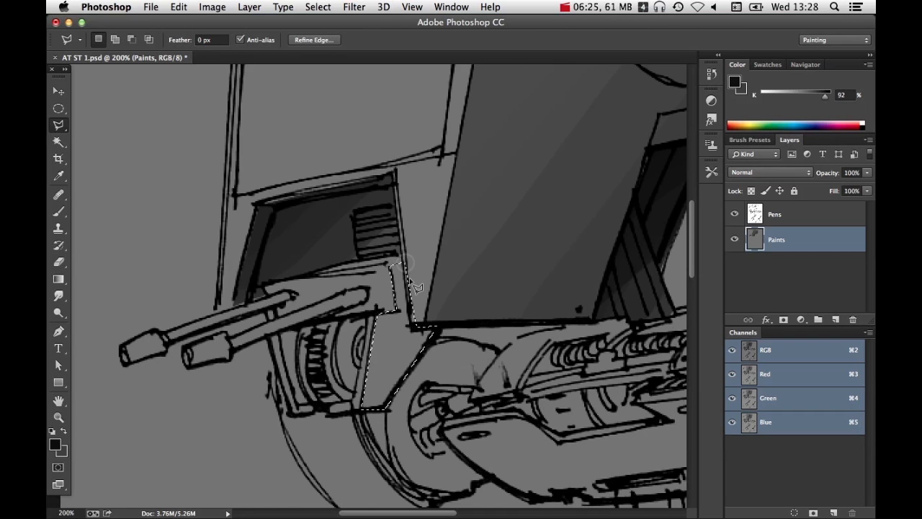
# Shade the selected bracket with 92% and 89% gray, reduce the brush size to 126 px, and deselect
pyautogui.press('b')
pyautogui.moveTo(341, 366)
pyautogui.mouseDown()
pyautogui.moveTo(504, 217)
pyautogui.moveTo(745, 102)
pyautogui.mouseUp()
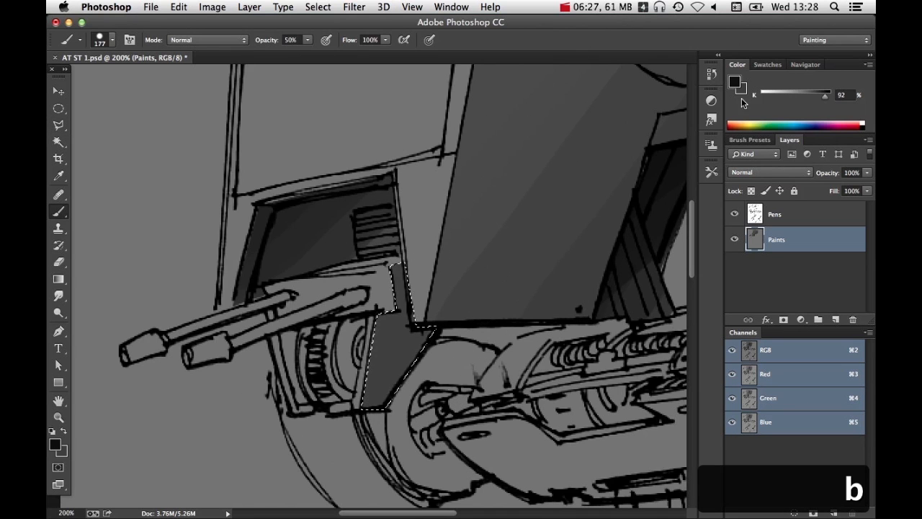
pyautogui.moveTo(824, 99); pyautogui.dragTo(825, 98)
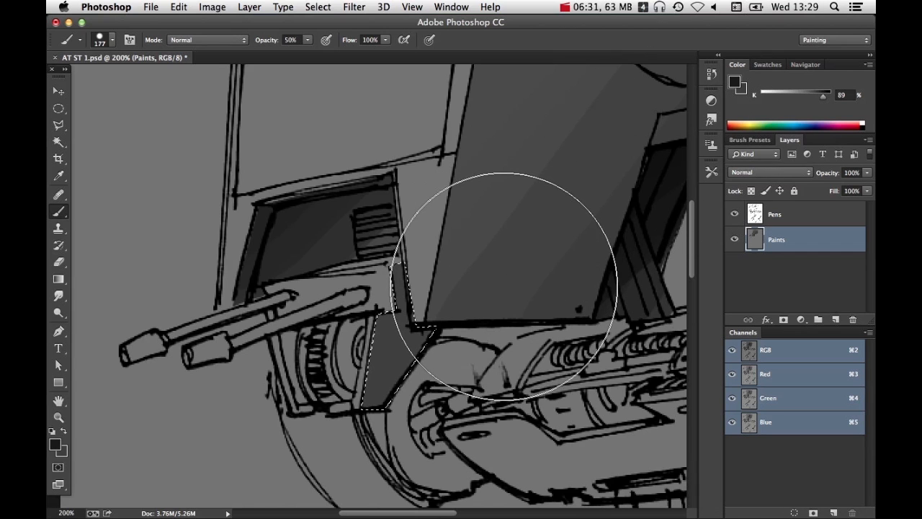
pyautogui.press('super+alt+space')
pyautogui.keyDown('alt'); pyautogui.keyDown('super'); pyautogui.click(504, 288); pyautogui.keyUp('super'); pyautogui.keyUp('alt')
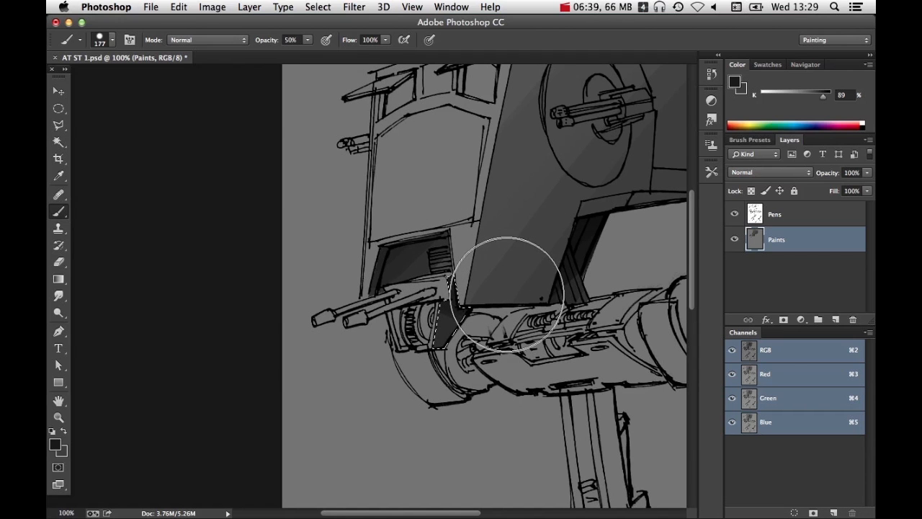
pyautogui.moveTo(507, 296); pyautogui.dragTo(489, 297)
pyautogui.press('super+d')
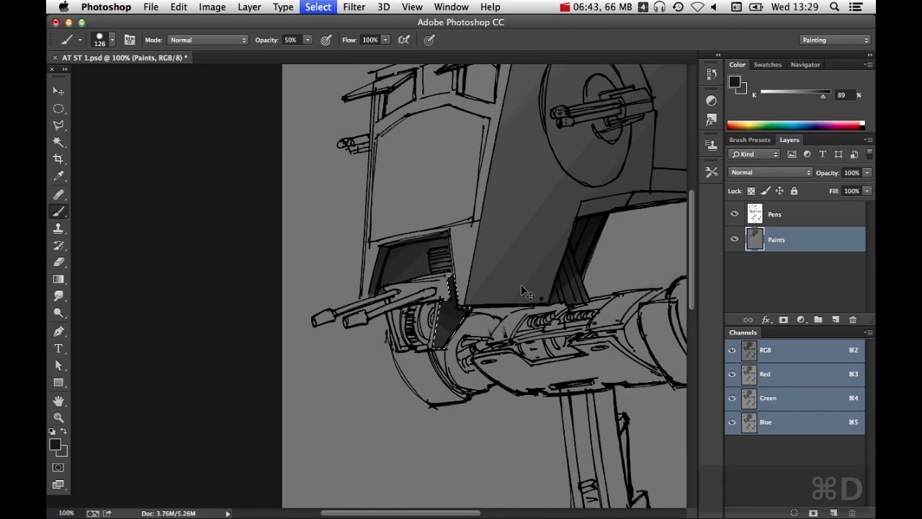
pyautogui.keyDown('alt'); pyautogui.click(525, 275); pyautogui.keyUp('alt')
pyautogui.moveTo(537, 287); pyautogui.dragTo(537, 262)
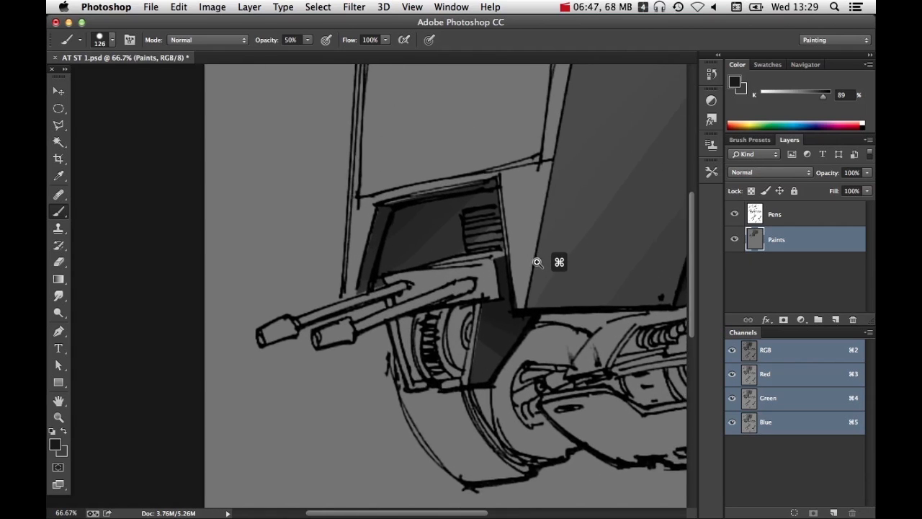
# Outline the ringed recess beneath the chin guns with the Polygonal Lasso and brush in its first shading at 91 px
pyautogui.click(70, 126)
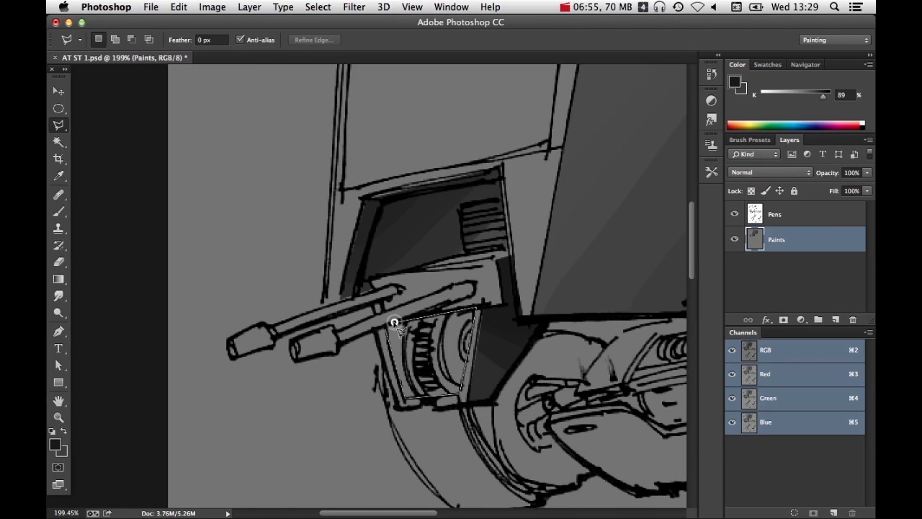
pyautogui.click(395, 322)
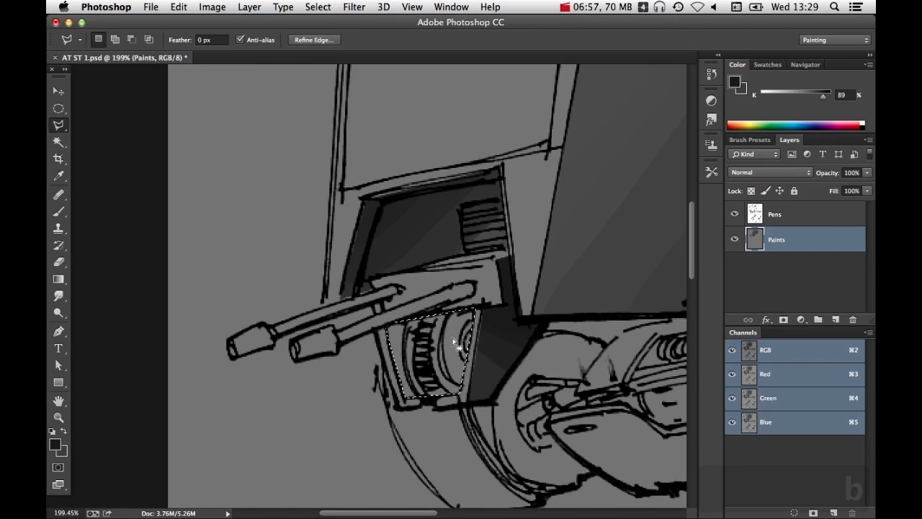
pyautogui.press('b')
pyautogui.moveTo(483, 297); pyautogui.dragTo(457, 290)
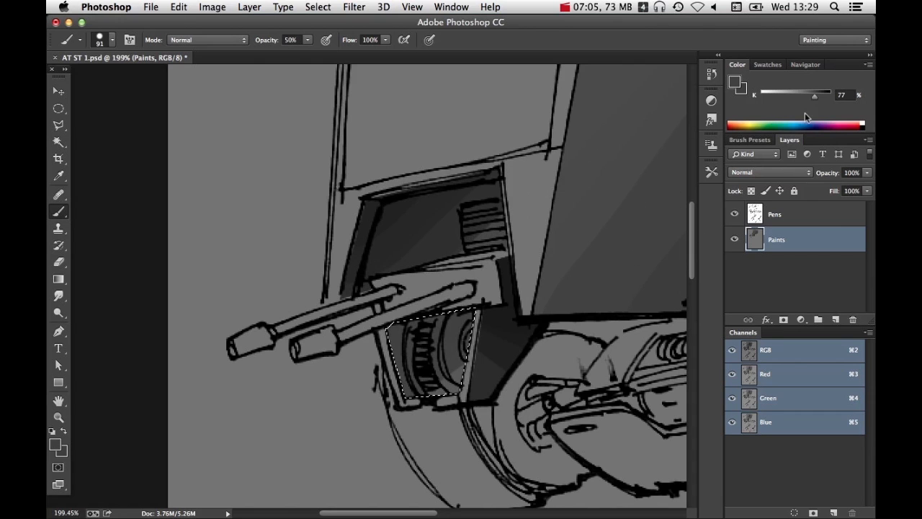
# Deepen the selected recess beneath the chin guns with 87% and 90% gray strokes, and deselect
pyautogui.moveTo(819, 96); pyautogui.dragTo(822, 96)
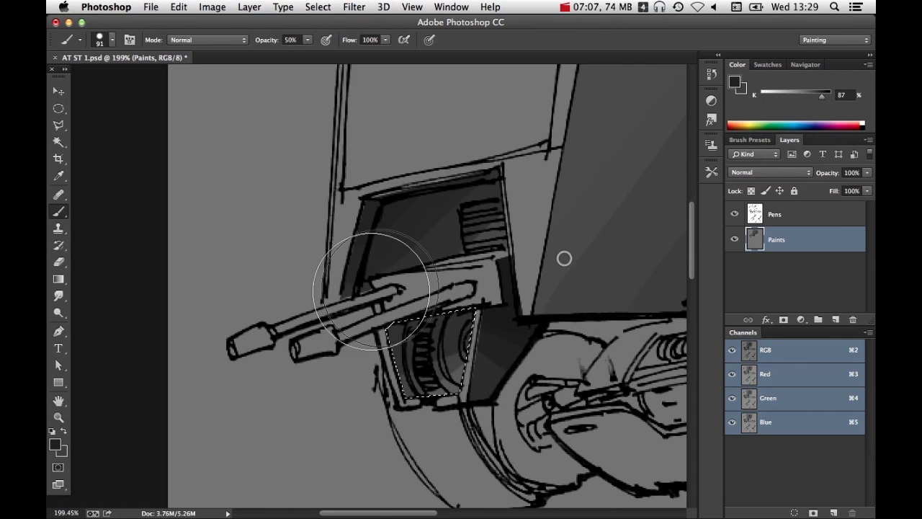
pyautogui.click(500, 344)
pyautogui.click(501, 348)
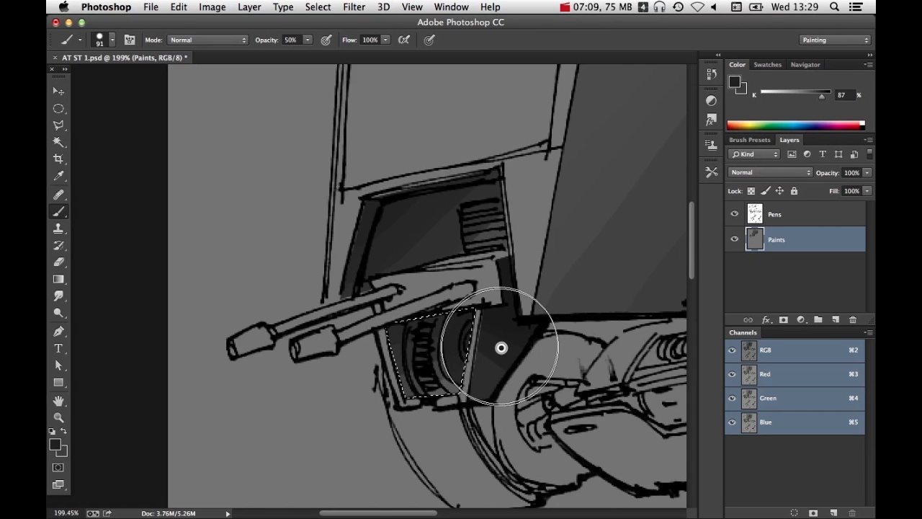
pyautogui.click(499, 346)
pyautogui.press('super+z')
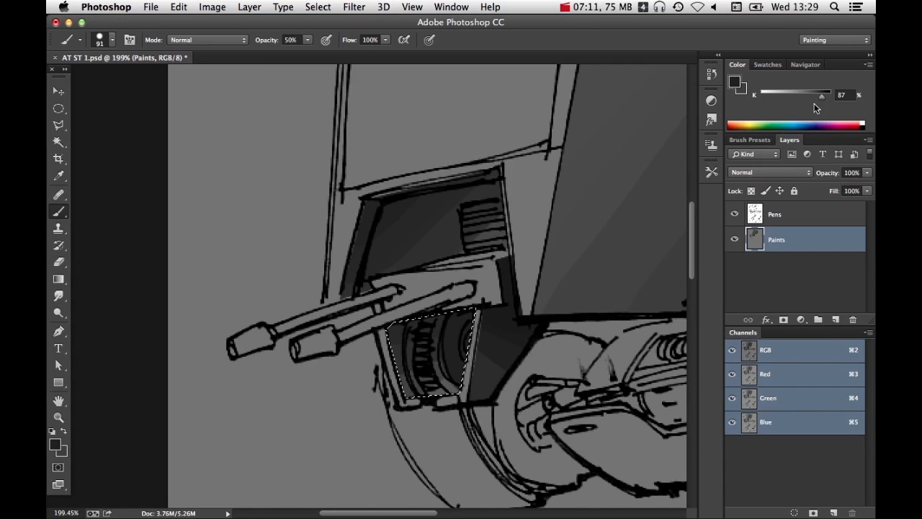
pyautogui.moveTo(824, 97); pyautogui.dragTo(826, 96)
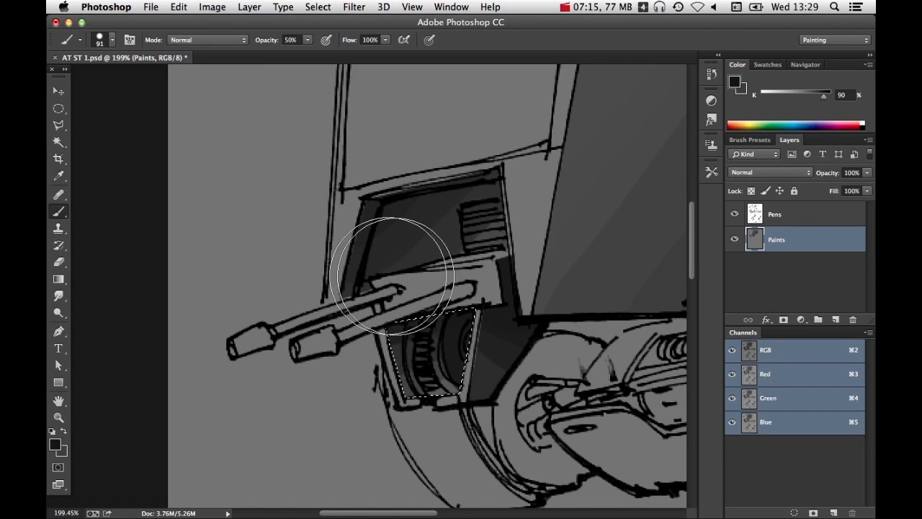
pyautogui.press('super+d')
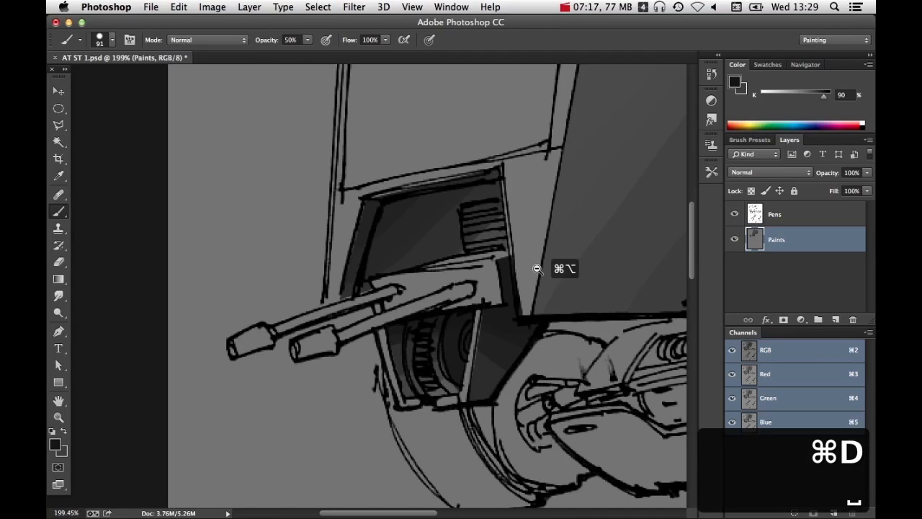
# Select the round inner hub at the front end of the hip assembly, behind the shaded bracket, with the Polygonal Lasso
pyautogui.keyDown('alt'); pyautogui.keyDown('super'); pyautogui.click(538, 268); pyautogui.keyUp('super'); pyautogui.keyUp('alt')
pyautogui.keyDown('alt'); pyautogui.keyDown('super'); pyautogui.click(538, 268); pyautogui.keyUp('super'); pyautogui.keyUp('alt')
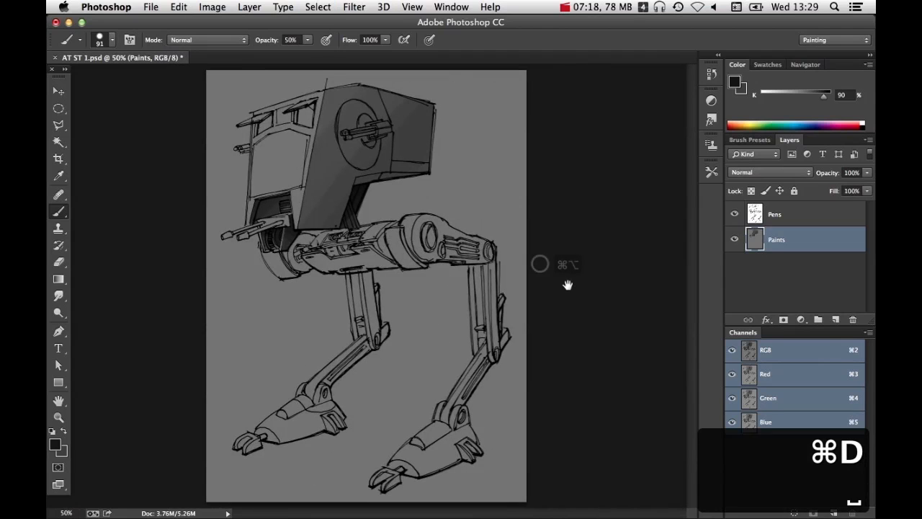
pyautogui.keyDown('super'); pyautogui.click(343, 265); pyautogui.keyUp('super')
pyautogui.keyDown('super'); pyautogui.click(344, 264); pyautogui.keyUp('super')
pyautogui.moveTo(354, 261); pyautogui.dragTo(411, 295)
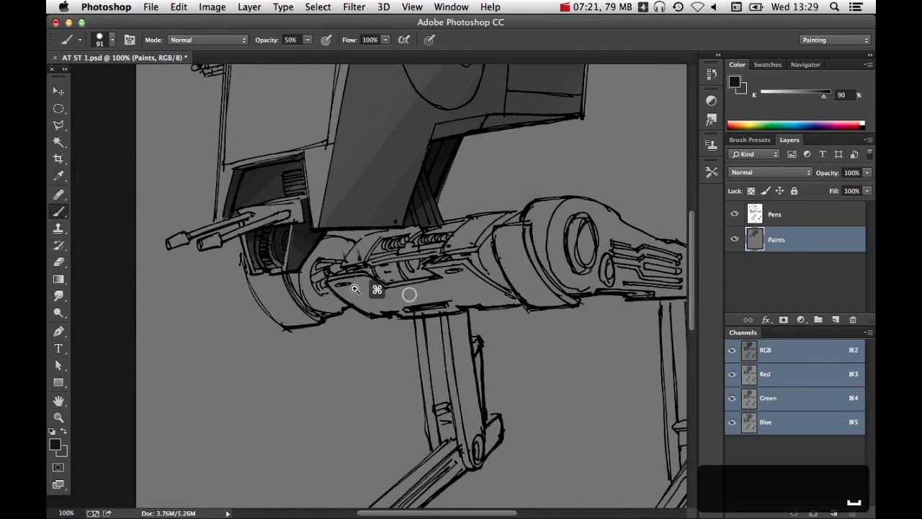
pyautogui.keyDown('super'); pyautogui.click(356, 289); pyautogui.keyUp('super')
pyautogui.click(60, 126)
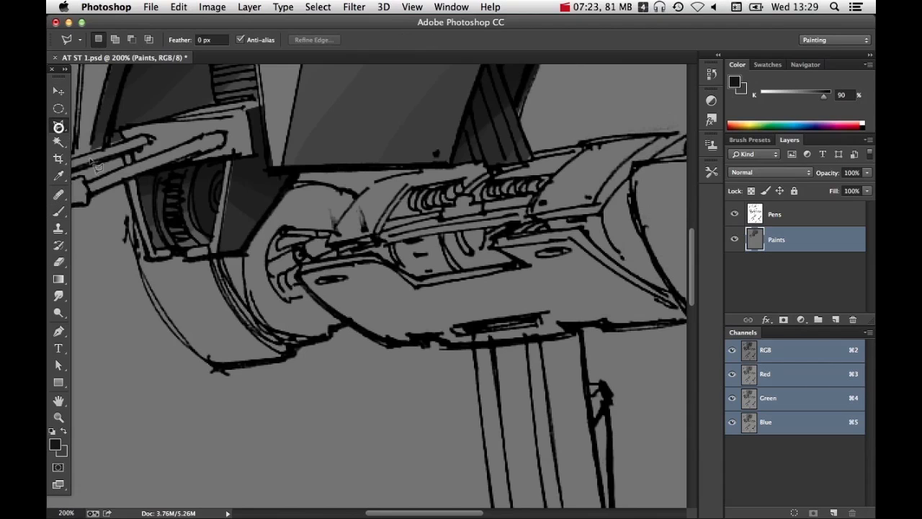
pyautogui.click(285, 356)
pyautogui.click(213, 257)
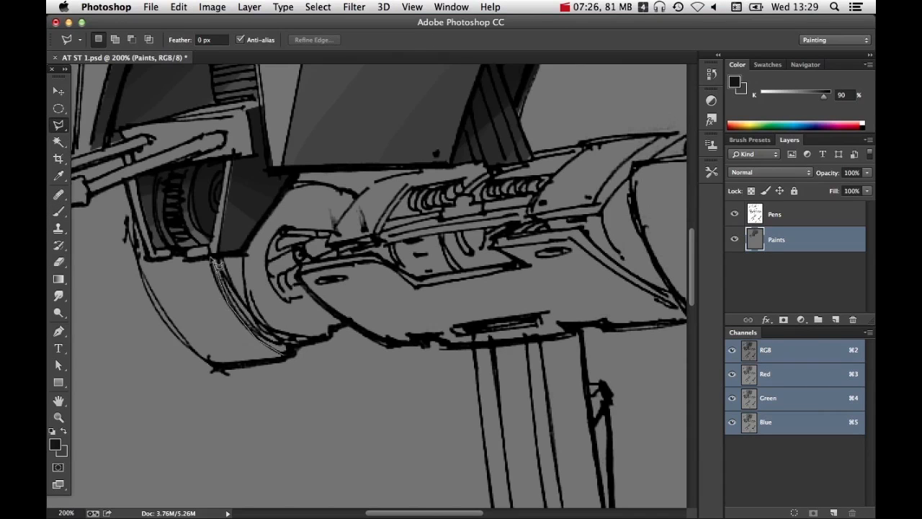
pyautogui.click(241, 255)
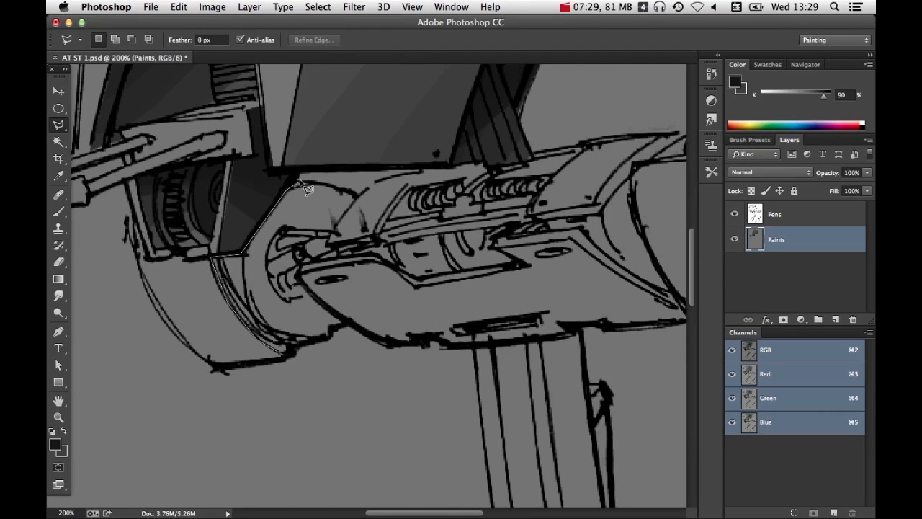
pyautogui.moveTo(315, 183); pyautogui.dragTo(356, 195)
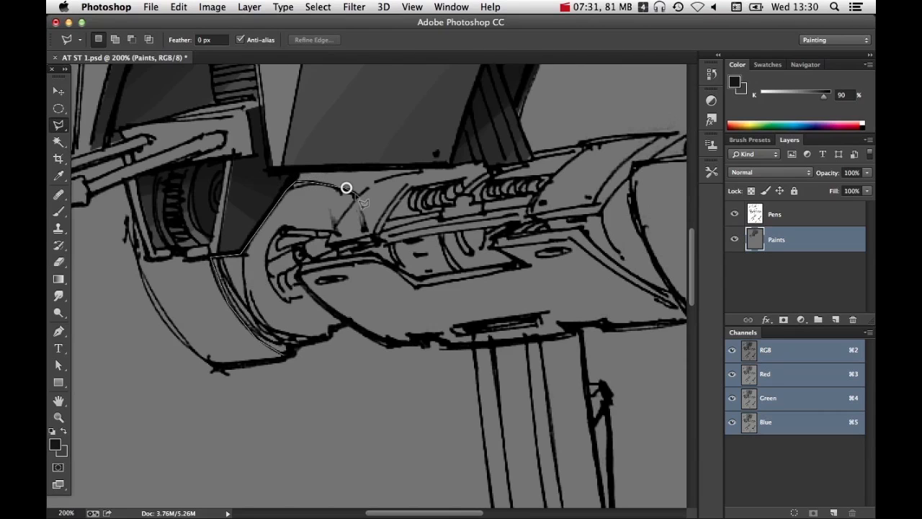
pyautogui.click(328, 243)
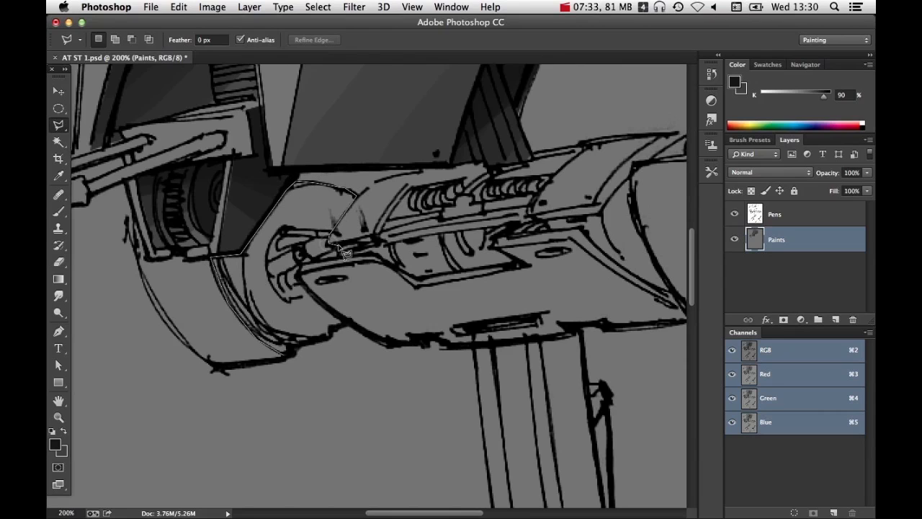
pyautogui.click(300, 271)
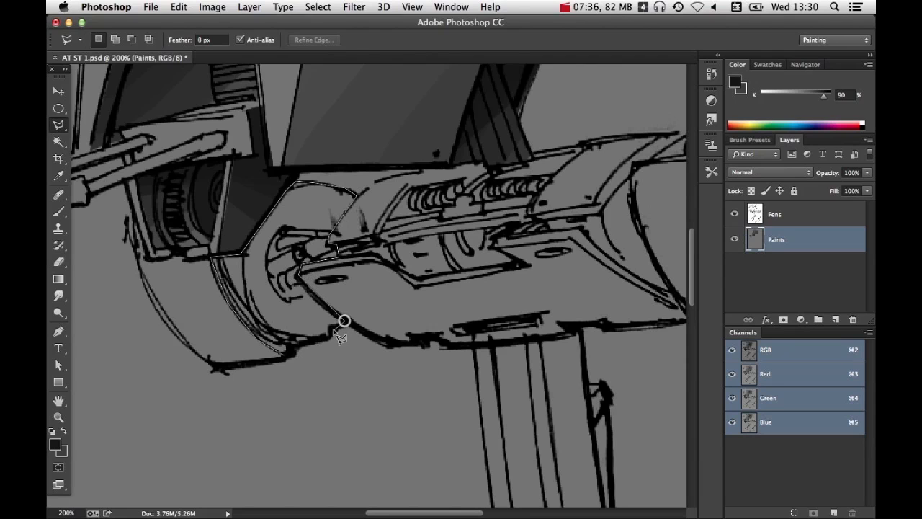
pyautogui.click(293, 349)
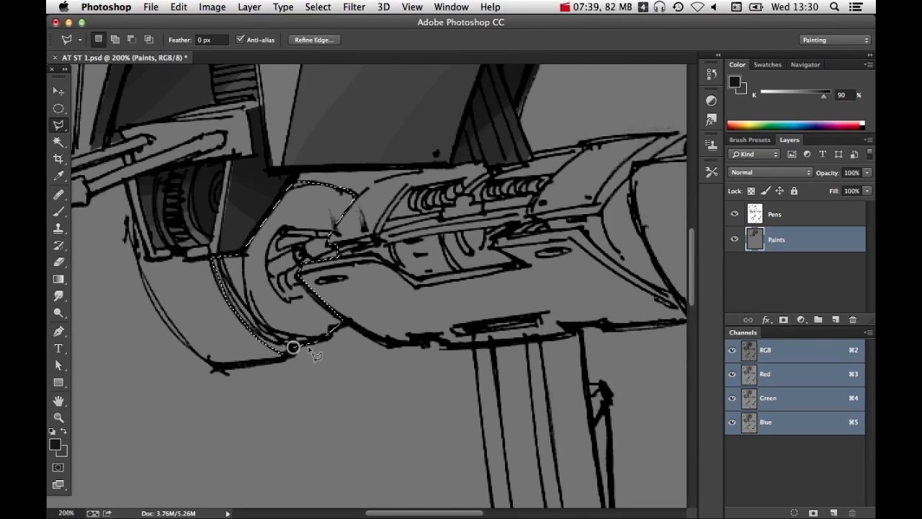
# Shade the selected hub with overlapping 90% gray strokes using 56 px and 42 px brushes, and deselect
pyautogui.press('b')
pyautogui.moveTo(232, 308)
pyautogui.mouseDown()
pyautogui.moveTo(348, 213)
pyautogui.moveTo(420, 193)
pyautogui.moveTo(351, 277)
pyautogui.moveTo(324, 270)
pyautogui.moveTo(521, 175)
pyautogui.moveTo(333, 280)
pyautogui.moveTo(285, 292)
pyautogui.moveTo(293, 263)
pyautogui.moveTo(309, 292)
pyautogui.moveTo(311, 246)
pyautogui.moveTo(344, 231)
pyautogui.moveTo(313, 262)
pyautogui.moveTo(335, 309)
pyautogui.moveTo(309, 285)
pyautogui.moveTo(314, 311)
pyautogui.moveTo(336, 303)
pyautogui.moveTo(332, 315)
pyautogui.moveTo(313, 292)
pyautogui.mouseUp()
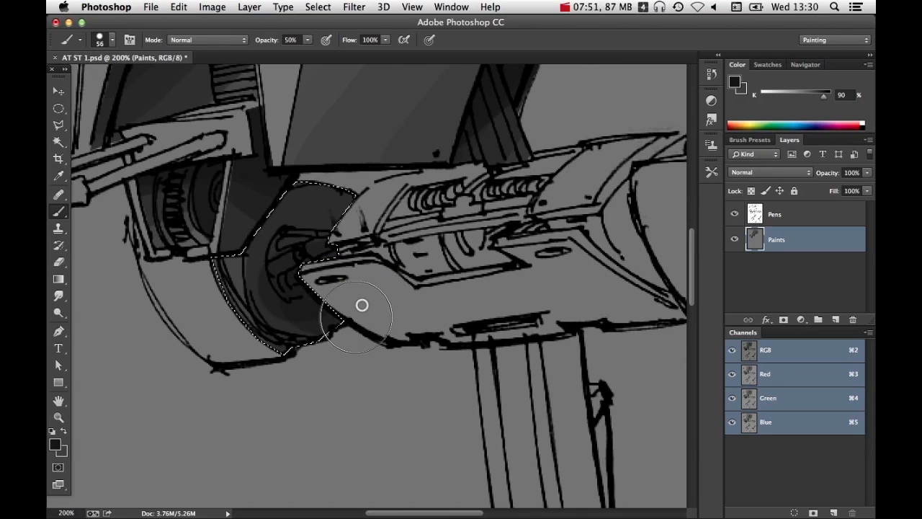
pyautogui.keyDown('ctrl'); pyautogui.keyDown('alt'); pyautogui.moveTo(350, 319); pyautogui.dragTo(339, 318); pyautogui.keyUp('alt'); pyautogui.keyUp('ctrl')
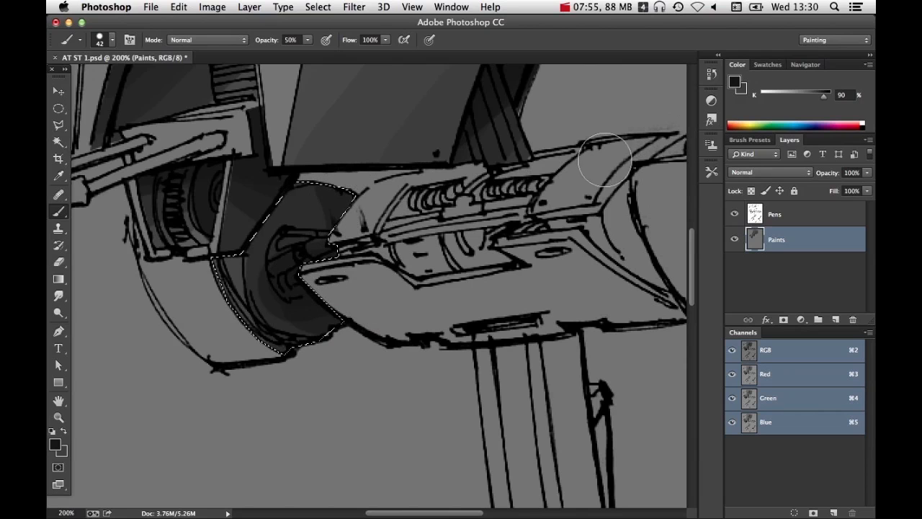
pyautogui.moveTo(316, 188); pyautogui.dragTo(249, 238)
pyautogui.moveTo(374, 118)
pyautogui.mouseDown()
pyautogui.moveTo(358, 196)
pyautogui.moveTo(271, 366)
pyautogui.mouseUp()
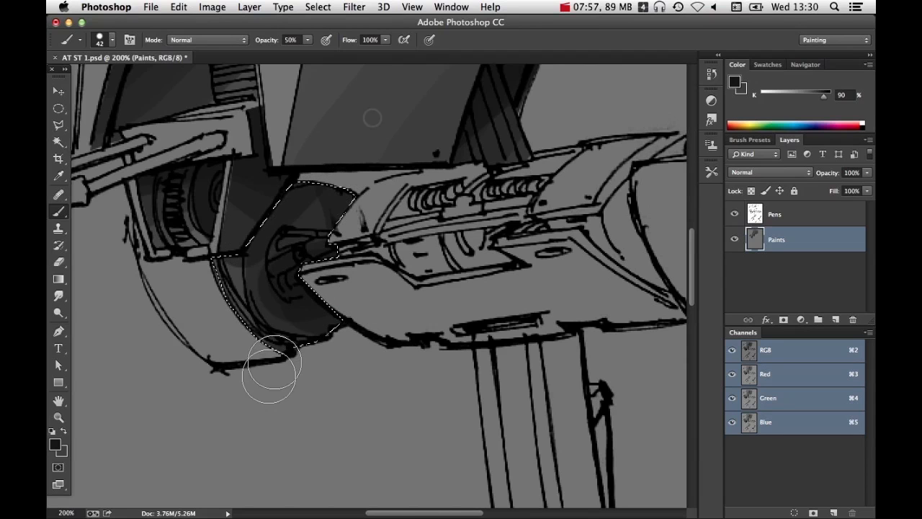
pyautogui.moveTo(449, 152); pyautogui.dragTo(327, 312)
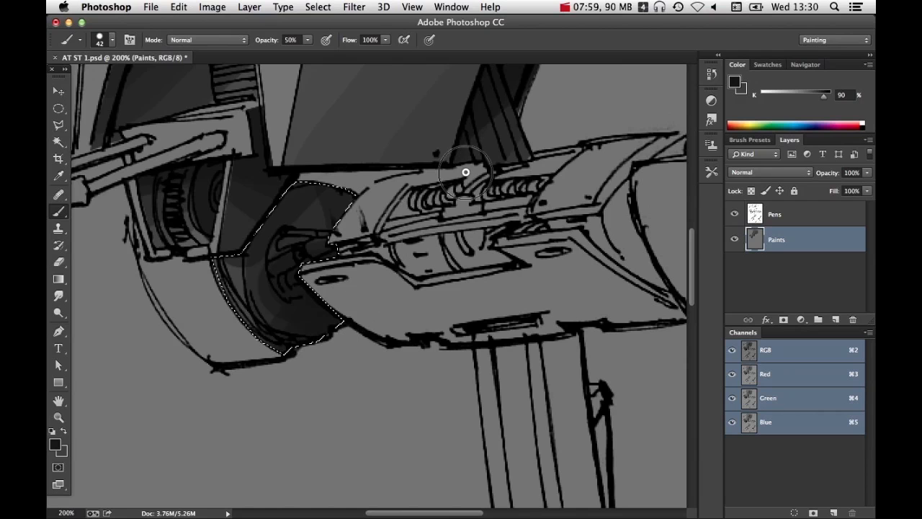
pyautogui.press('super+d')
# Outline the recessed mechanical gap between the hip assembly's upper and lower cover plates as a Polygonal Lasso selection
pyautogui.keyDown('alt'); pyautogui.click(461, 267); pyautogui.keyUp('alt')
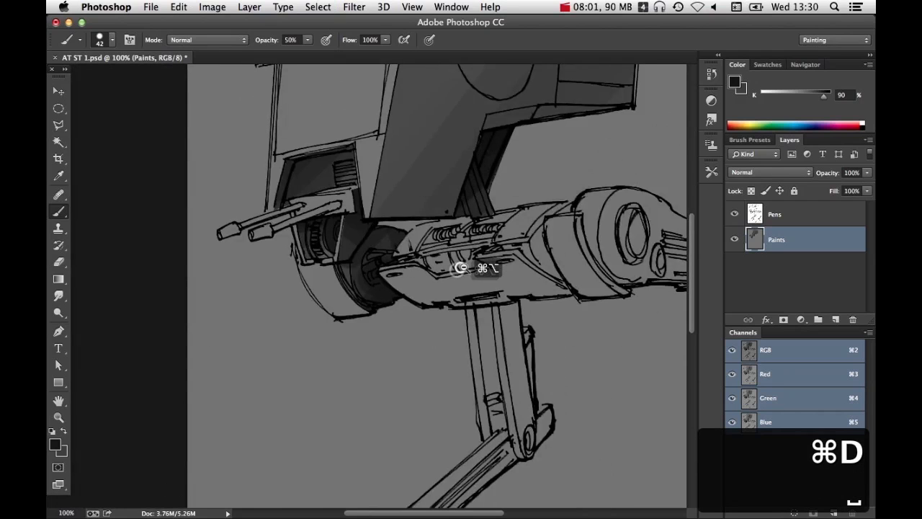
pyautogui.keyDown('alt'); pyautogui.click(461, 268); pyautogui.keyUp('alt')
pyautogui.moveTo(436, 251); pyautogui.dragTo(391, 240)
pyautogui.scroll(5, 390, 239)
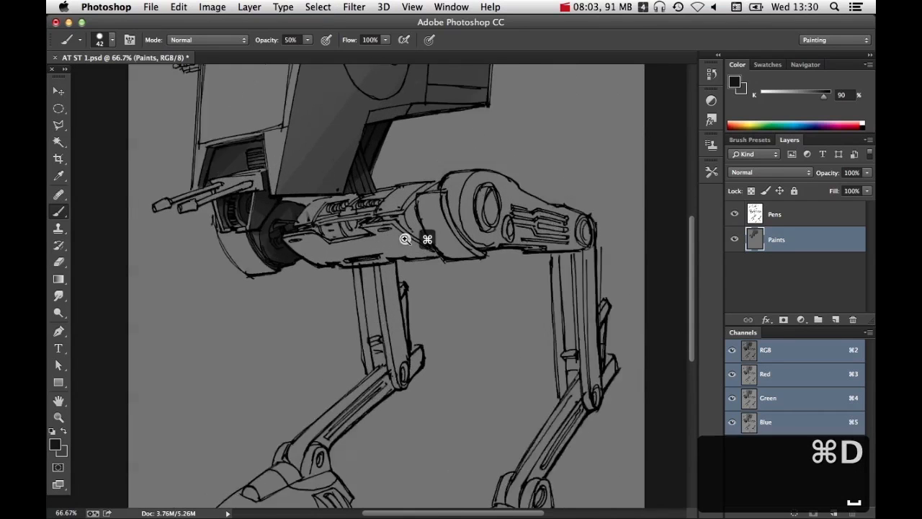
pyautogui.hscroll(-3, 463, 240)
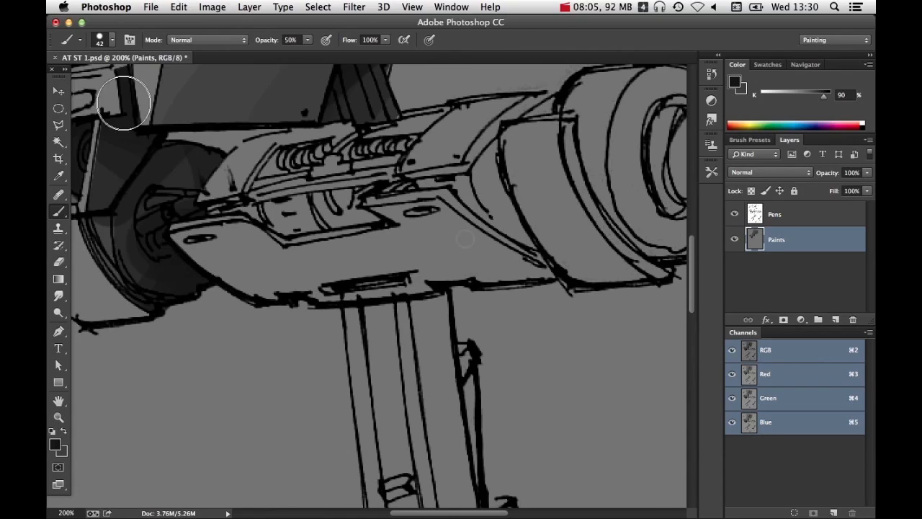
pyautogui.click(59, 124)
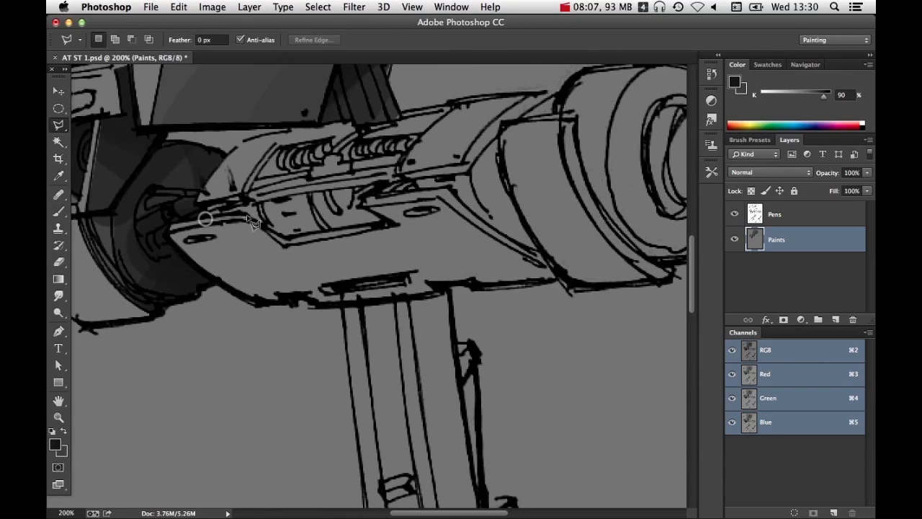
pyautogui.click(286, 239)
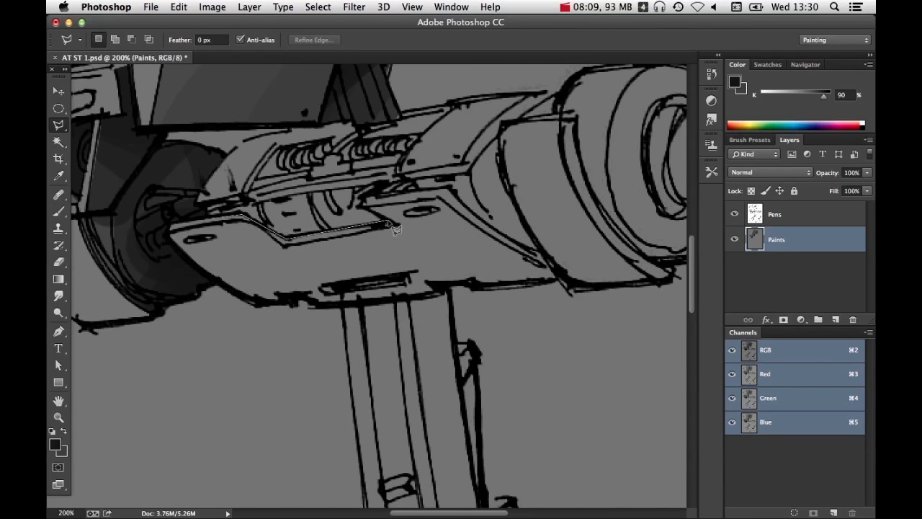
pyautogui.click(364, 204)
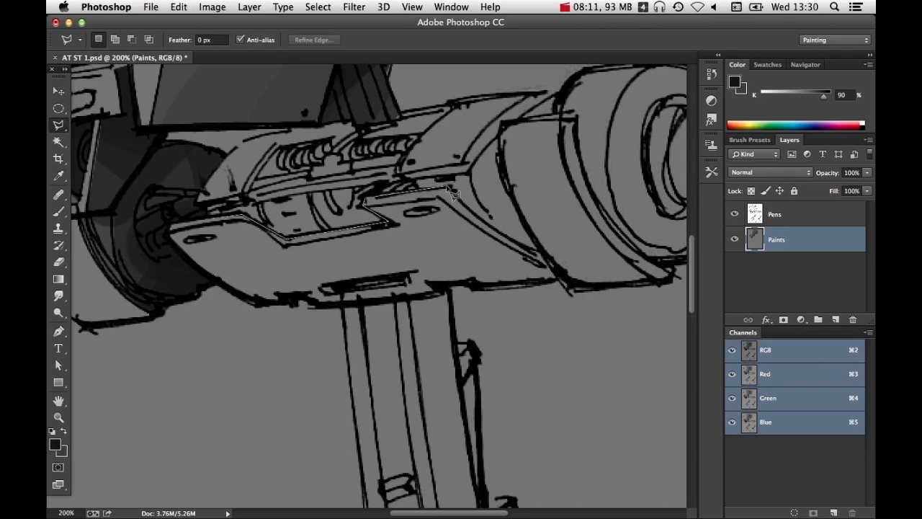
pyautogui.click(467, 207)
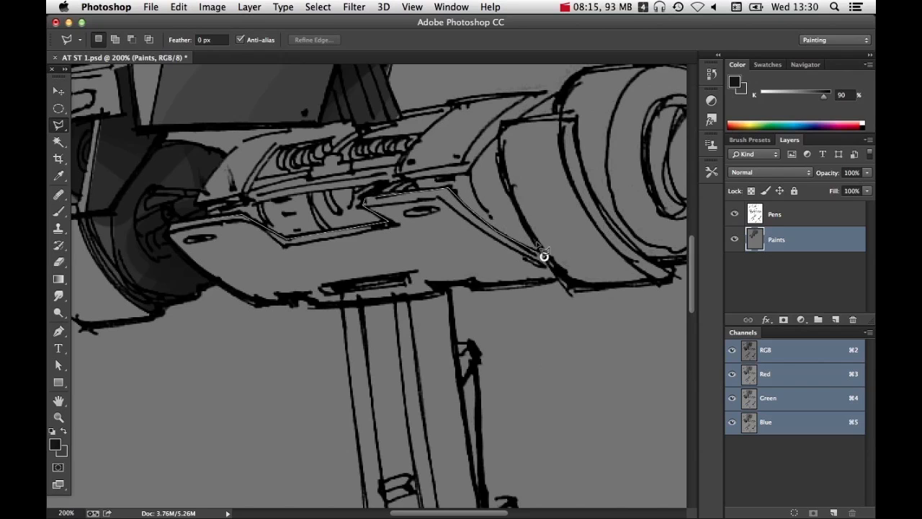
pyautogui.click(543, 255)
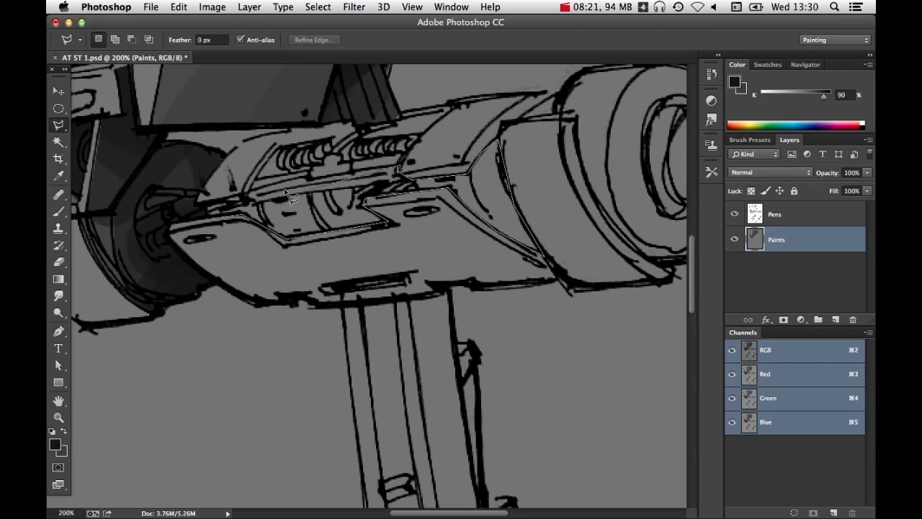
pyautogui.click(253, 187)
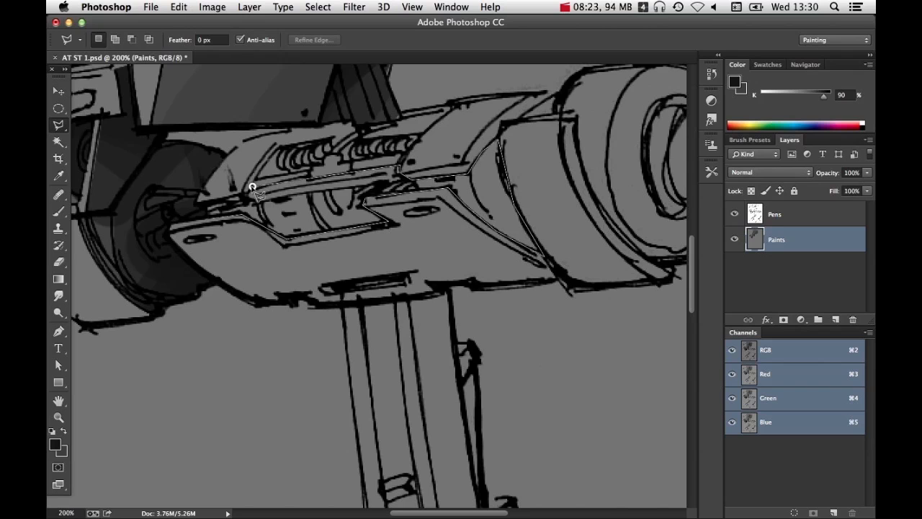
pyautogui.click(246, 196)
pyautogui.doubleClick(205, 206)
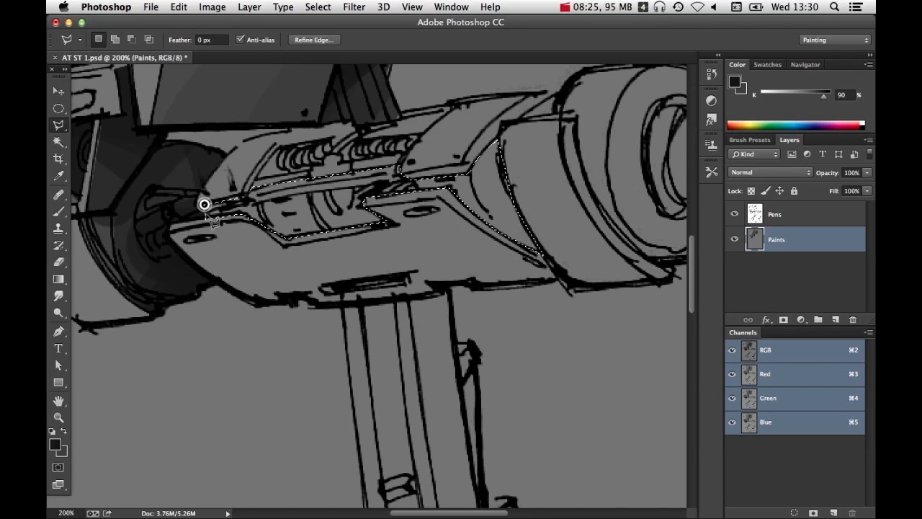
# Shade the selected mechanical gap with 90% gray at 50% opacity, deepen its edges with 100% black at 20% opacity, and deselect
pyautogui.press('b')
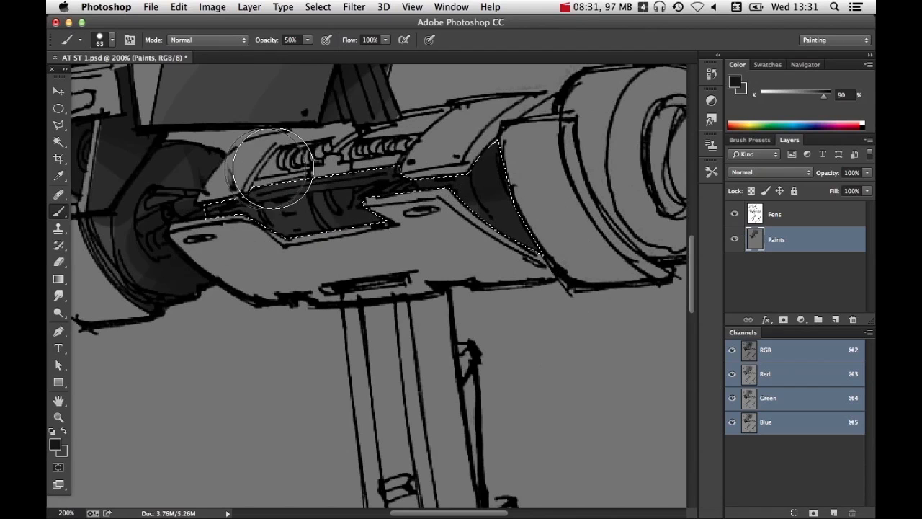
pyautogui.moveTo(274, 168)
pyautogui.mouseDown()
pyautogui.moveTo(508, 134)
pyautogui.moveTo(321, 193)
pyautogui.mouseUp()
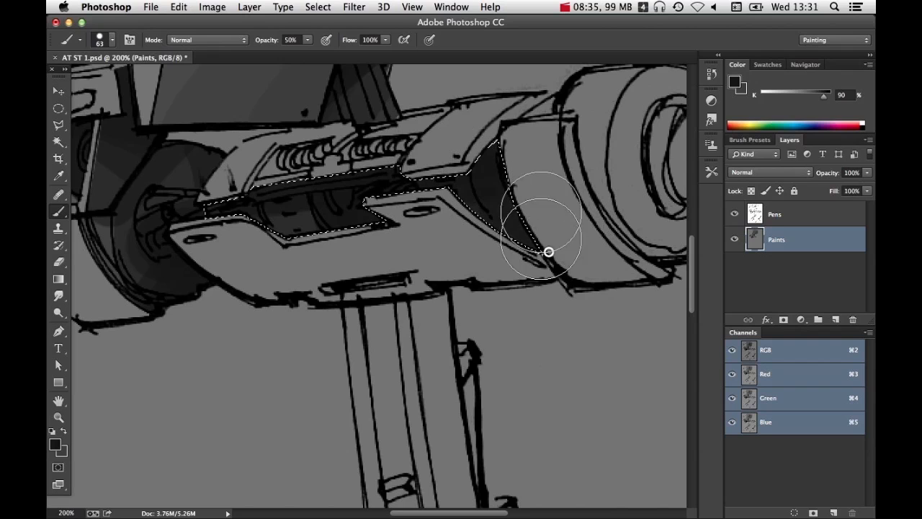
pyautogui.moveTo(824, 96); pyautogui.dragTo(851, 104)
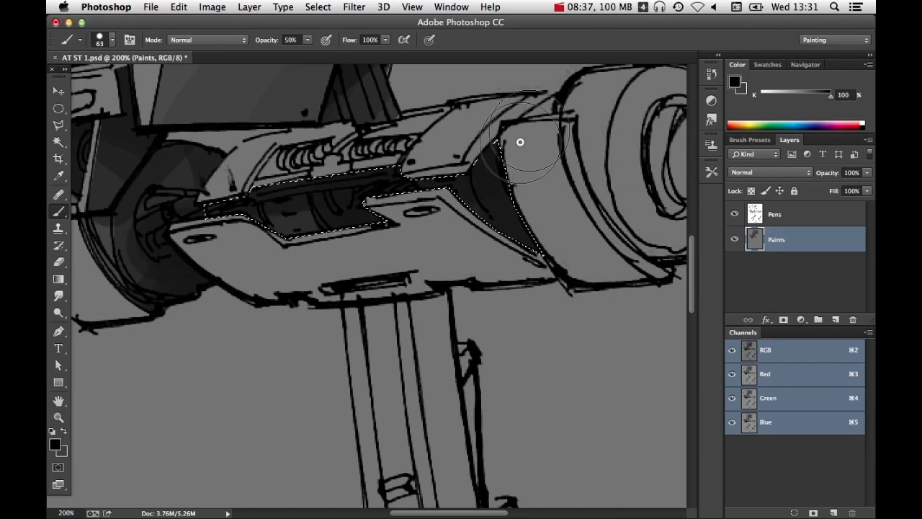
pyautogui.press('super+z')
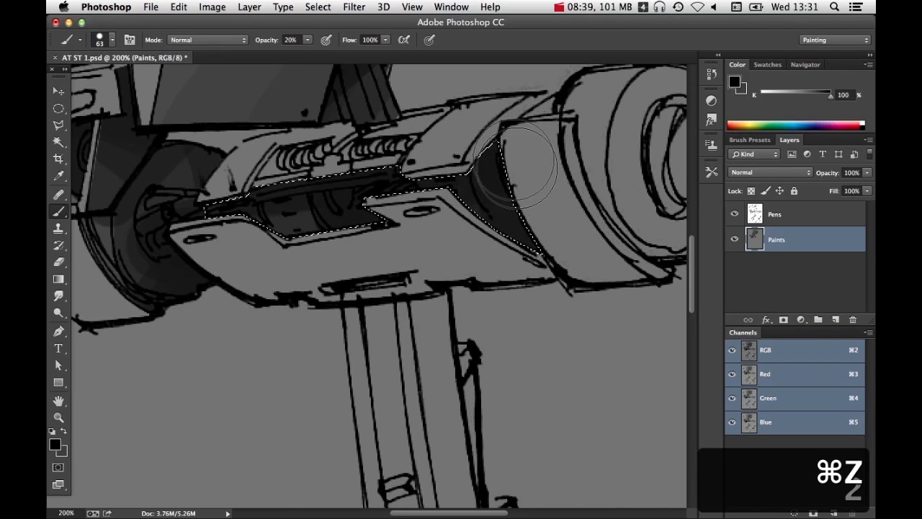
pyautogui.press('2')
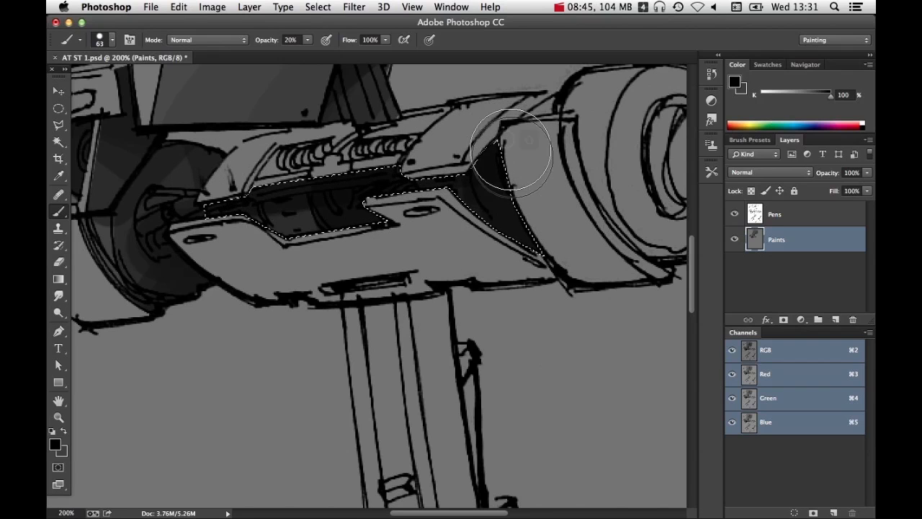
pyautogui.press('super+d')
# Set the brush to 80% gray at 50% opacity and begin a Polygonal Lasso outline along the hip joint housing's curved rim and underside
pyautogui.scroll(-3, 504, 209)
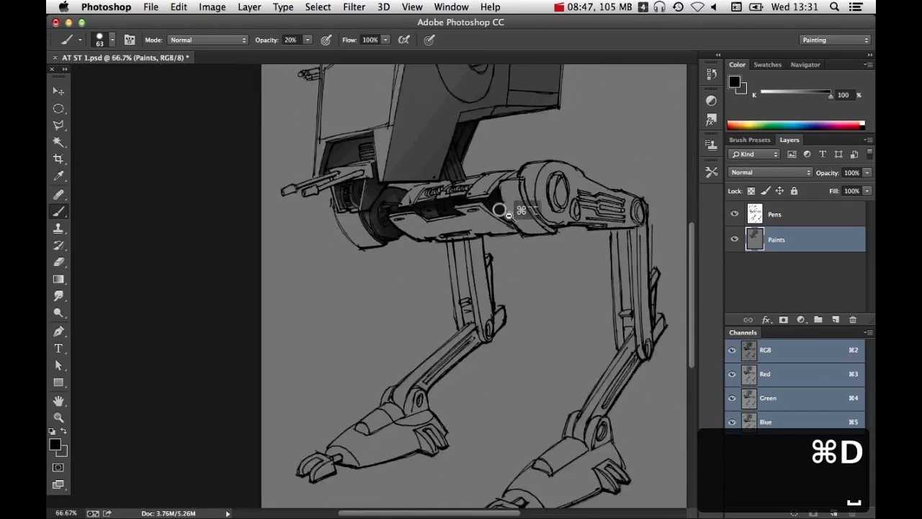
pyautogui.moveTo(507, 228); pyautogui.dragTo(453, 242)
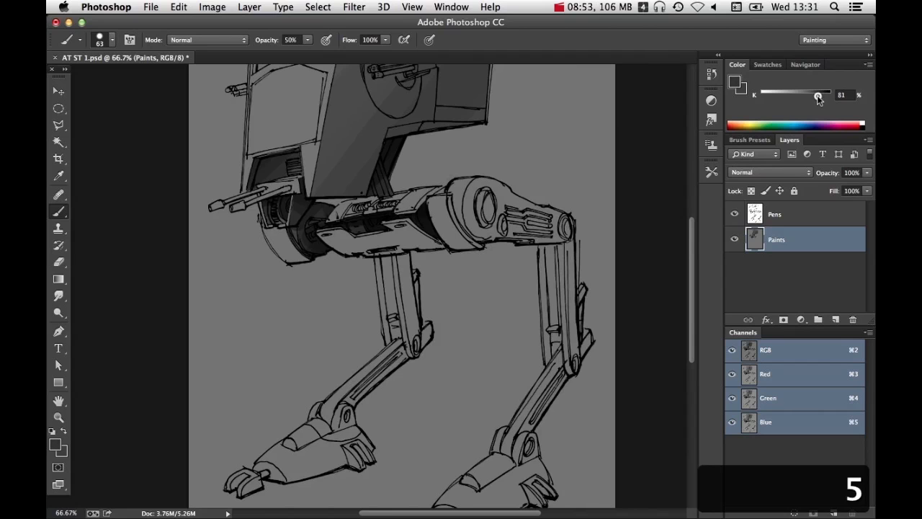
pyautogui.keyDown('super'); pyautogui.click(451, 222); pyautogui.keyUp('super')
pyautogui.keyDown('super'); pyautogui.click(450, 222); pyautogui.keyUp('super')
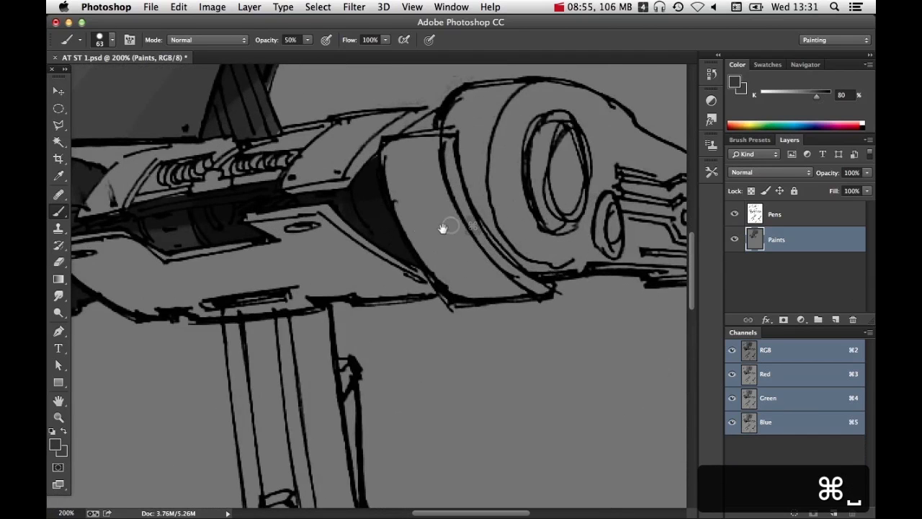
pyautogui.moveTo(389, 232); pyautogui.dragTo(531, 233)
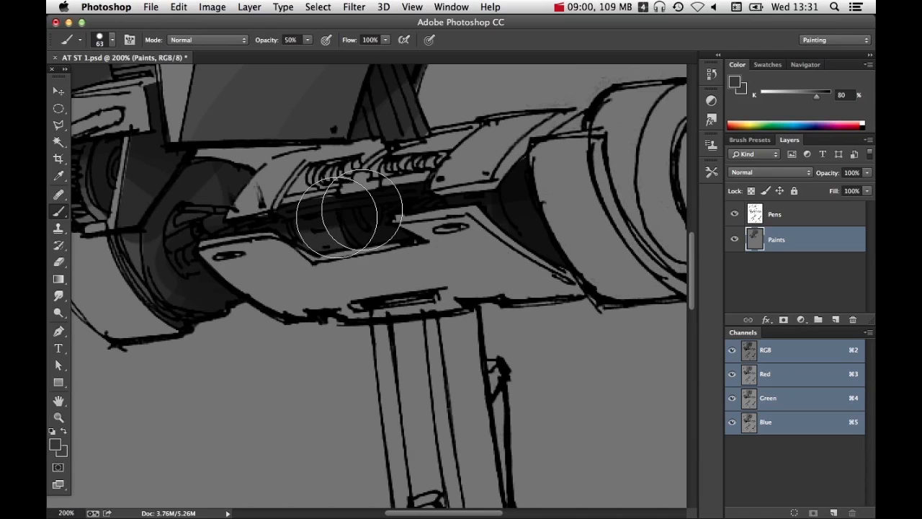
pyautogui.moveTo(554, 180); pyautogui.dragTo(381, 216)
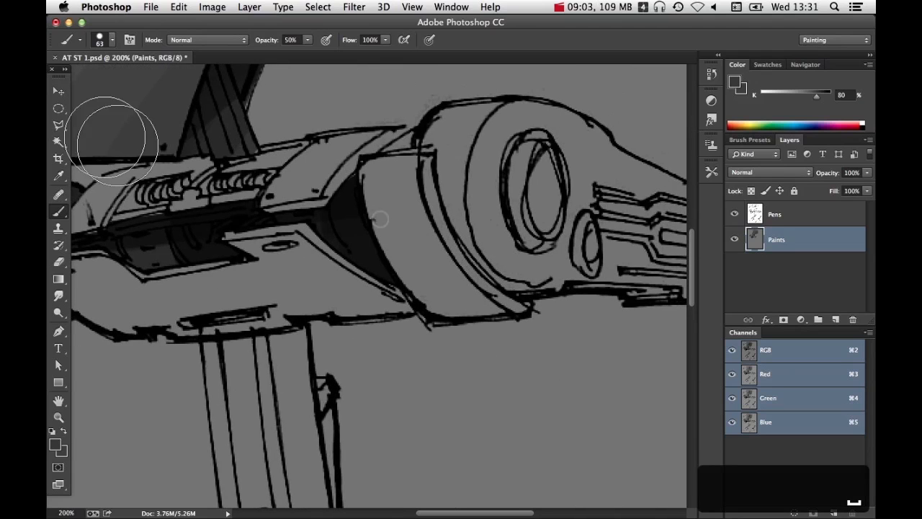
pyautogui.click(60, 126)
pyautogui.click(420, 157)
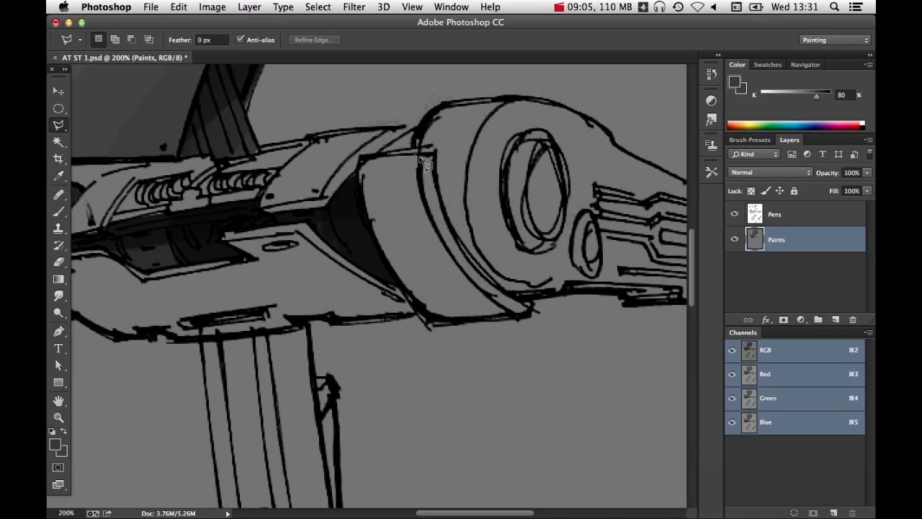
pyautogui.click(422, 194)
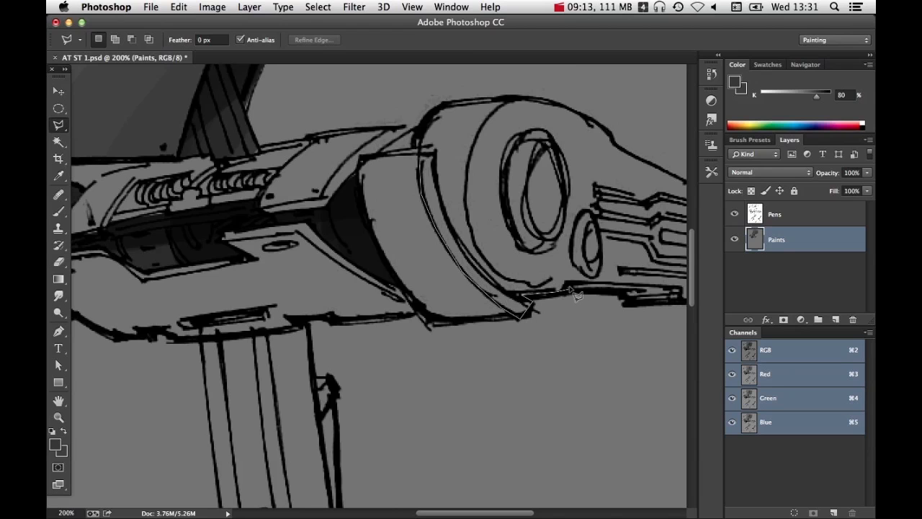
pyautogui.hscroll(6, 576, 298)
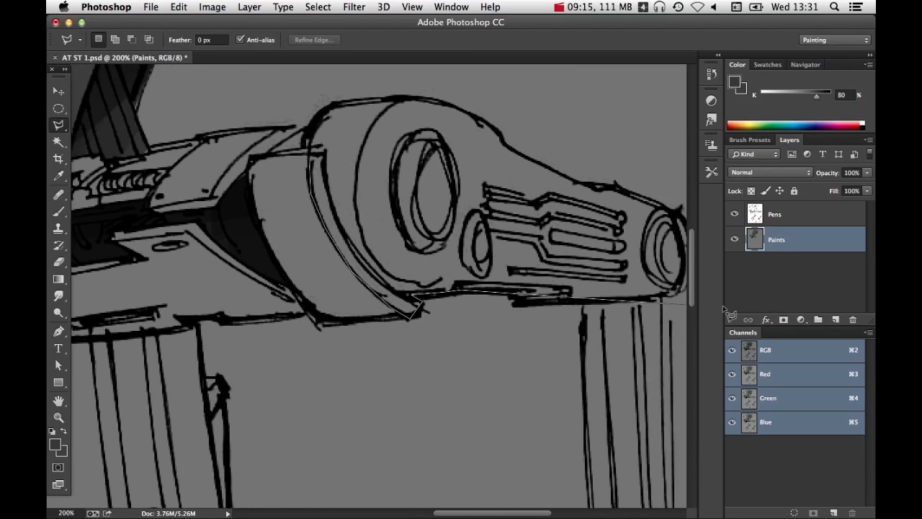
pyautogui.click(492, 301)
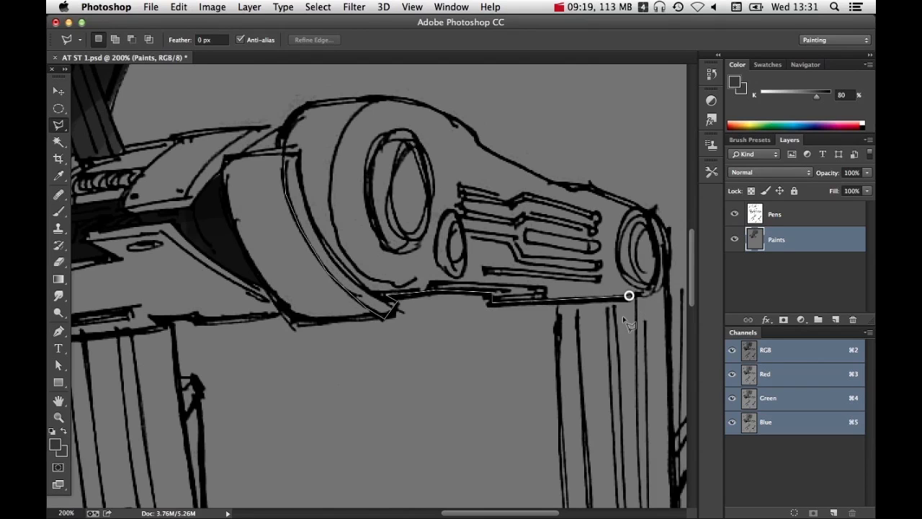
pyautogui.click(629, 296)
pyautogui.scroll(-1, 628, 338)
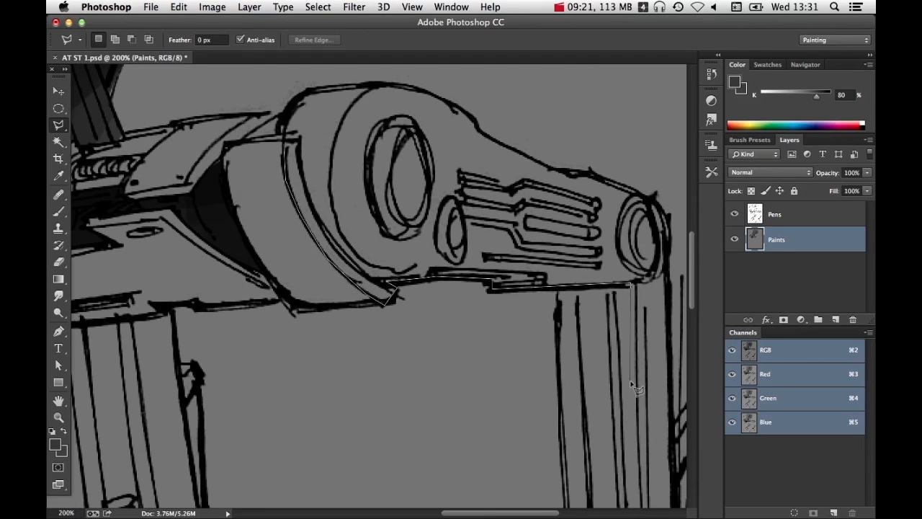
# Extend the lasso outline down the near leg's upper strut to the knee and back around the hip housing, closing the selection
pyautogui.press('space')
pyautogui.press('space')
pyautogui.press('space')
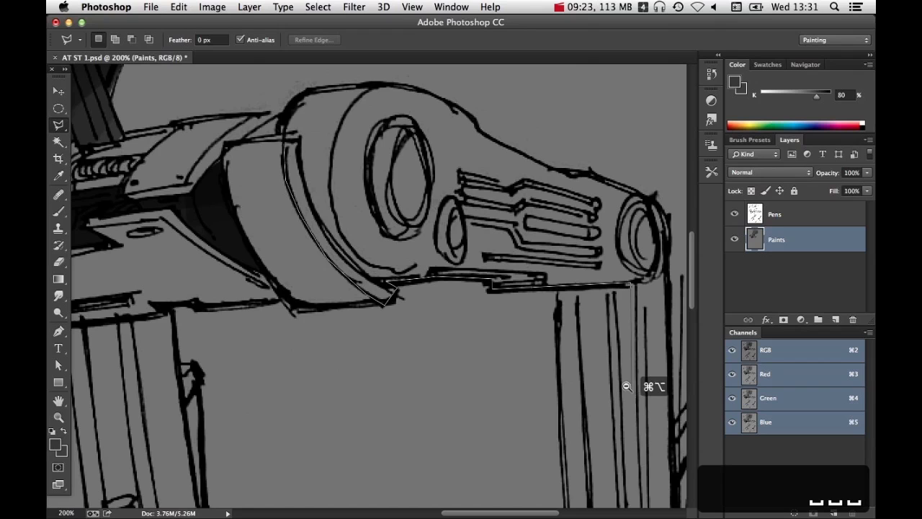
pyautogui.moveTo(627, 386); pyautogui.dragTo(494, 311)
pyautogui.keyDown('alt'); pyautogui.keyDown('super'); pyautogui.click(494, 311); pyautogui.keyUp('super'); pyautogui.keyUp('alt')
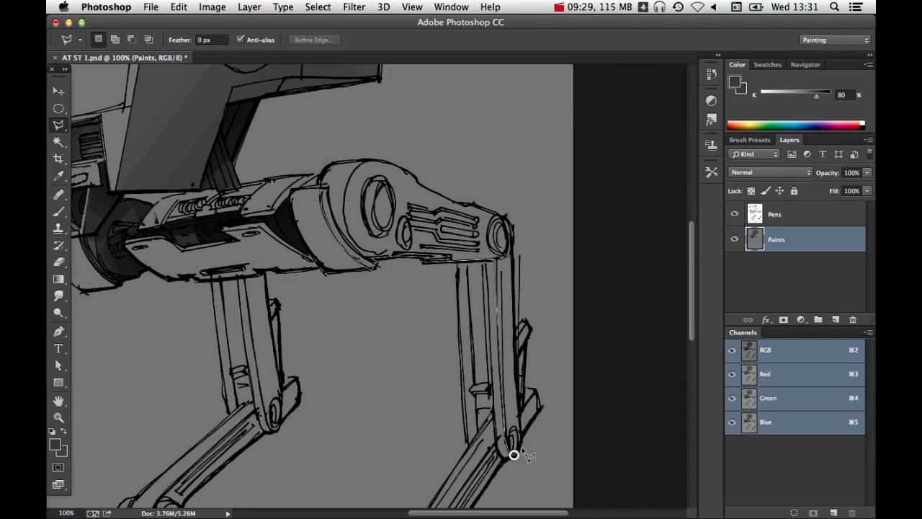
pyautogui.click(518, 241)
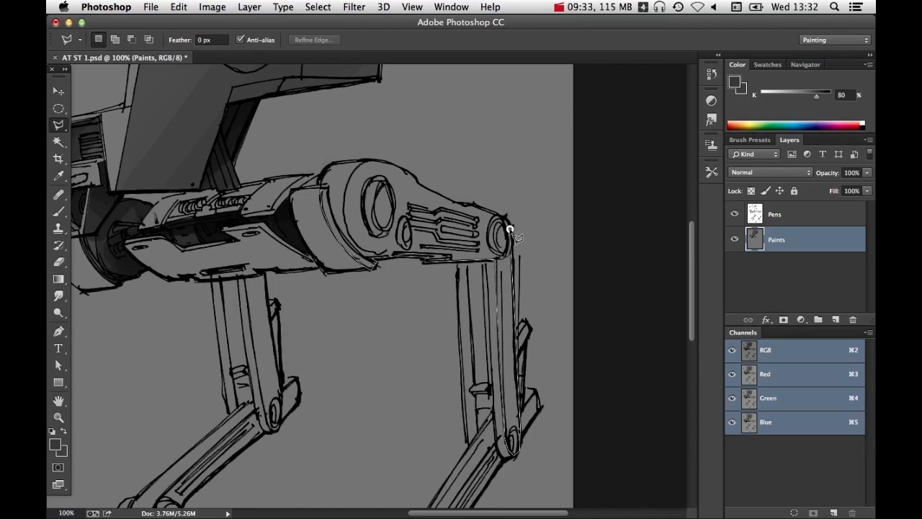
pyautogui.click(512, 229)
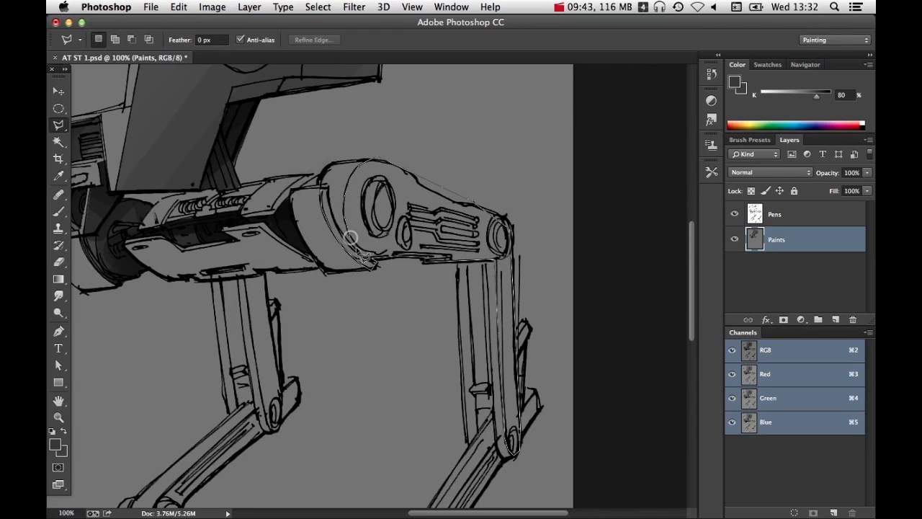
pyautogui.click(331, 193)
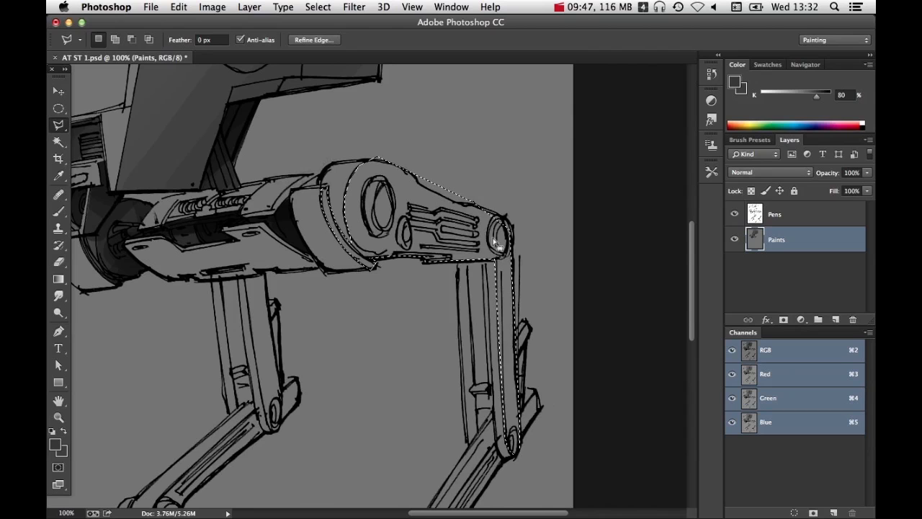
# Fill the selected hip housing side and upper leg strut with 80% gray strokes using a 105 px brush at 50% opacity
pyautogui.press('b')
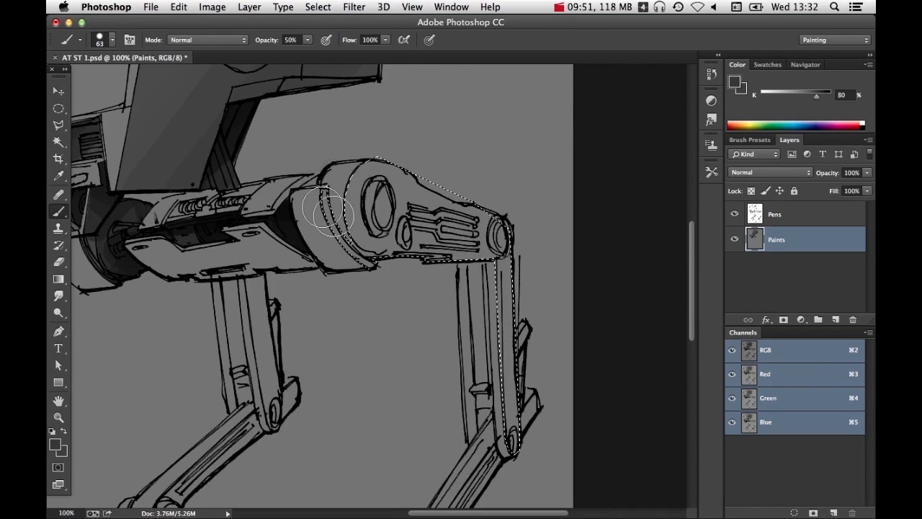
pyautogui.keyDown('ctrl'); pyautogui.keyDown('alt'); pyautogui.moveTo(375, 254); pyautogui.dragTo(392, 255); pyautogui.keyUp('alt'); pyautogui.keyUp('ctrl')
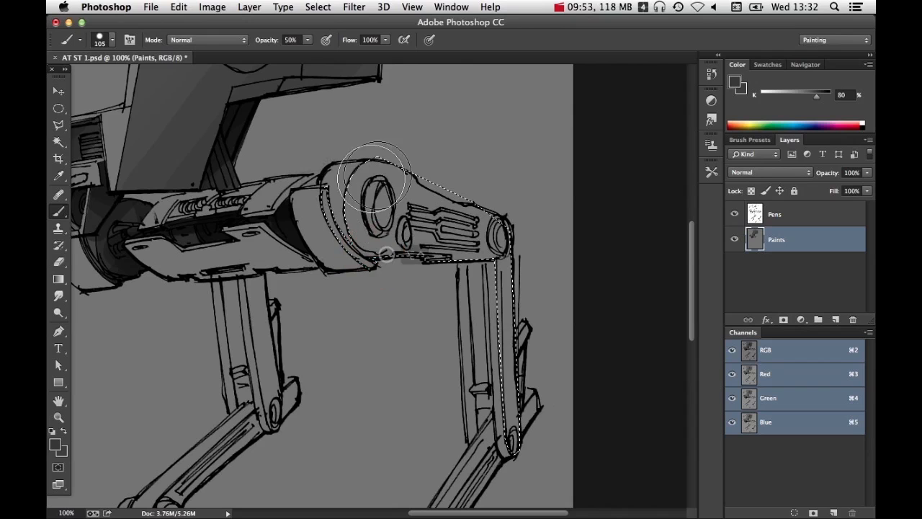
pyautogui.moveTo(374, 180)
pyautogui.mouseDown()
pyautogui.moveTo(373, 230)
pyautogui.moveTo(446, 205)
pyautogui.mouseUp()
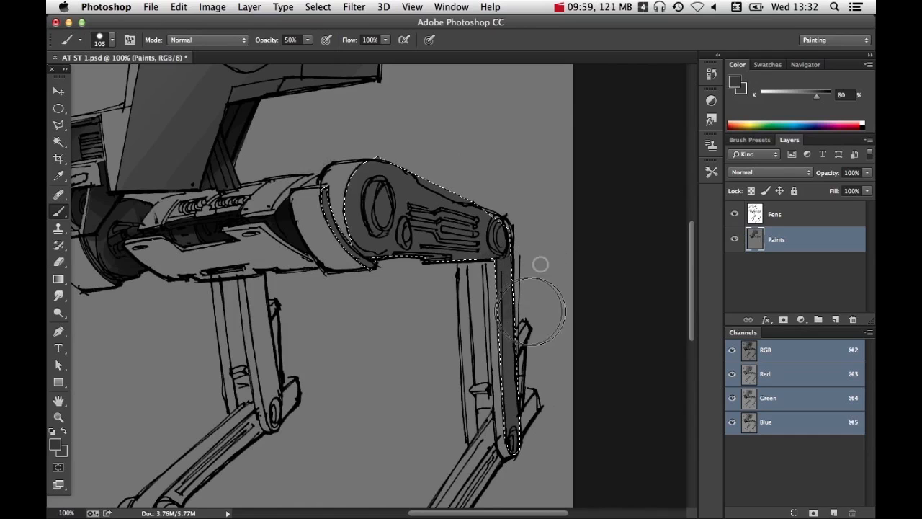
pyautogui.moveTo(467, 389); pyautogui.dragTo(509, 336)
pyautogui.moveTo(515, 439); pyautogui.dragTo(514, 350)
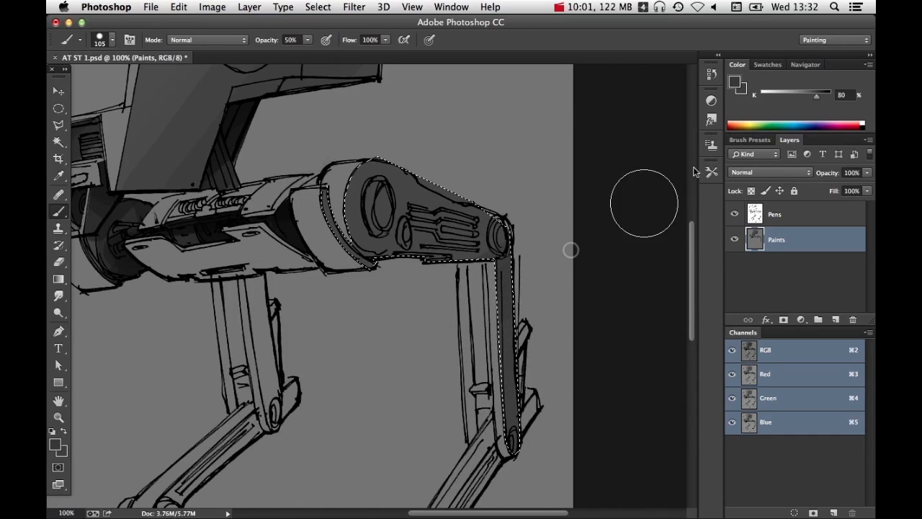
# Darken parts of the selected hip housing and leg strut with 86% gray strokes at 30% opacity, and deselect
pyautogui.moveTo(820, 102); pyautogui.dragTo(825, 101)
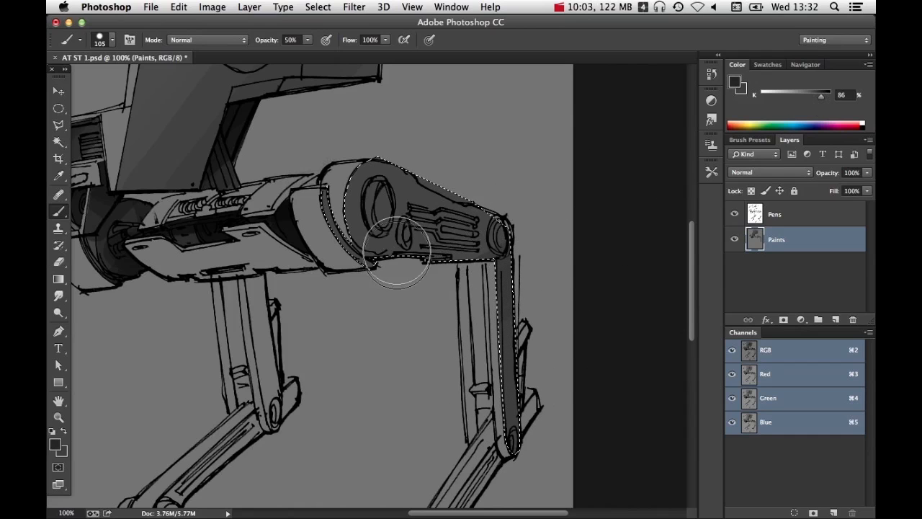
pyautogui.press('super+z')
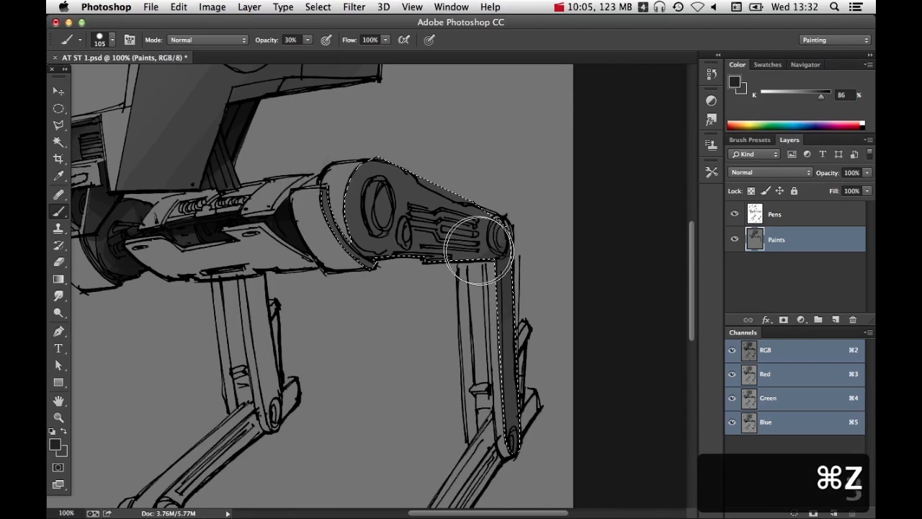
pyautogui.press('3')
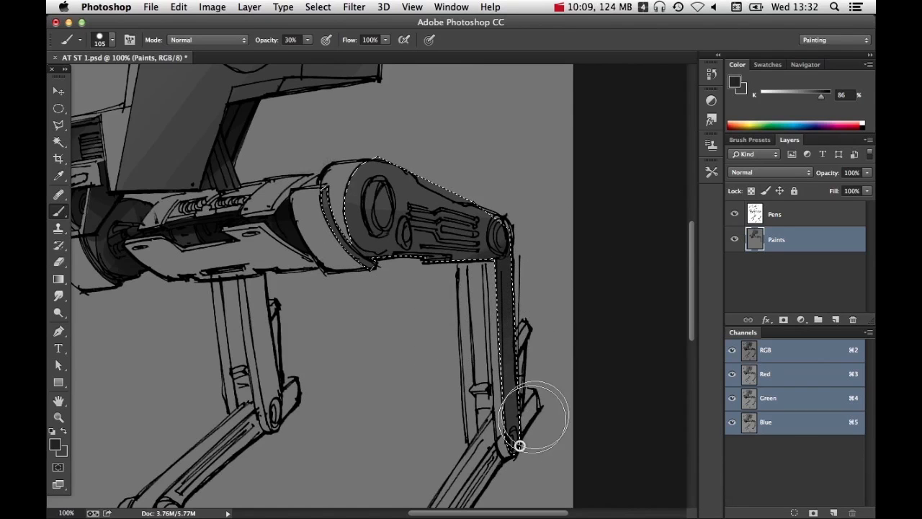
pyautogui.moveTo(439, 131)
pyautogui.mouseDown()
pyautogui.moveTo(360, 251)
pyautogui.moveTo(352, 302)
pyautogui.mouseUp()
pyautogui.moveTo(515, 153); pyautogui.dragTo(454, 303)
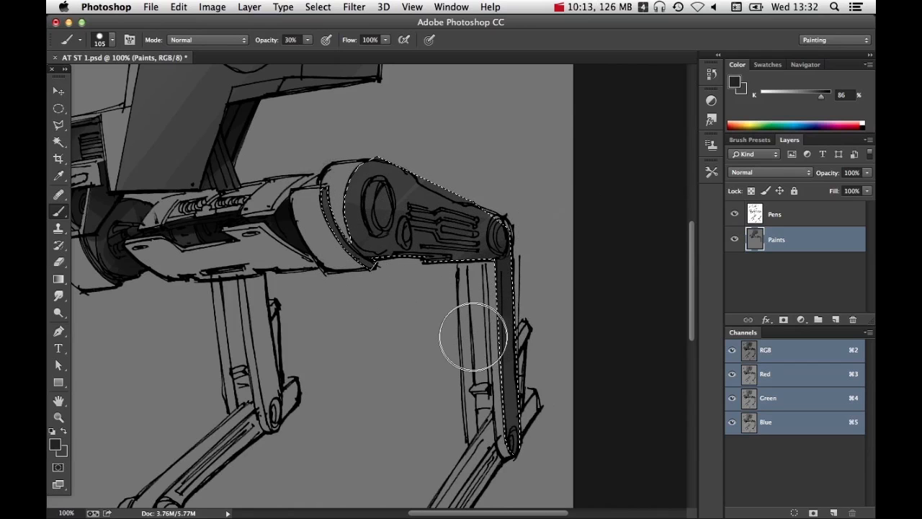
pyautogui.press('super+d')
# Paint overlapping 86% gray dabs with a 69 px brush at 30% opacity over the protrusion behind the near leg's knee
pyautogui.keyDown('alt'); pyautogui.click(475, 331); pyautogui.keyUp('alt')
pyautogui.moveTo(454, 304); pyautogui.dragTo(442, 237)
pyautogui.keyDown('super'); pyautogui.click(472, 347); pyautogui.keyUp('super')
pyautogui.keyDown('super'); pyautogui.click(473, 341); pyautogui.keyUp('super')
pyautogui.moveTo(470, 337); pyautogui.dragTo(432, 271)
pyautogui.moveTo(569, 229); pyautogui.dragTo(542, 222)
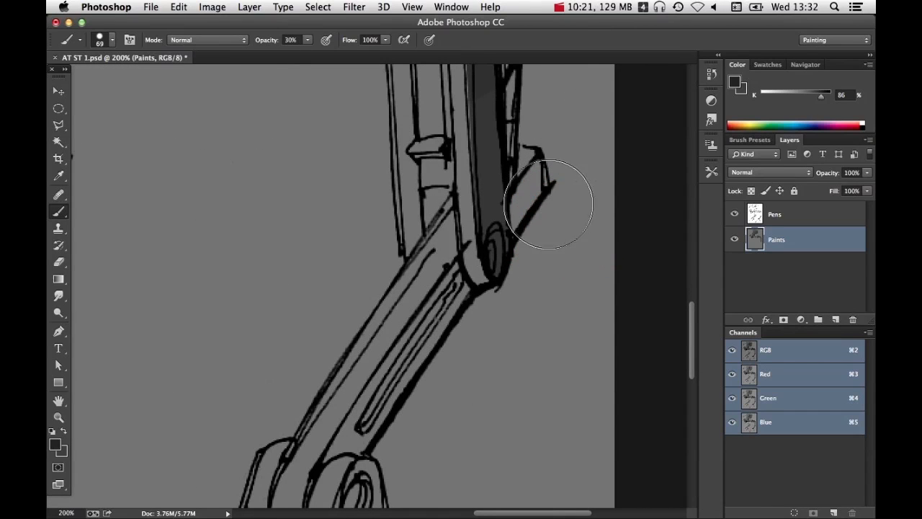
pyautogui.click(554, 209)
pyautogui.moveTo(567, 185); pyautogui.dragTo(560, 212)
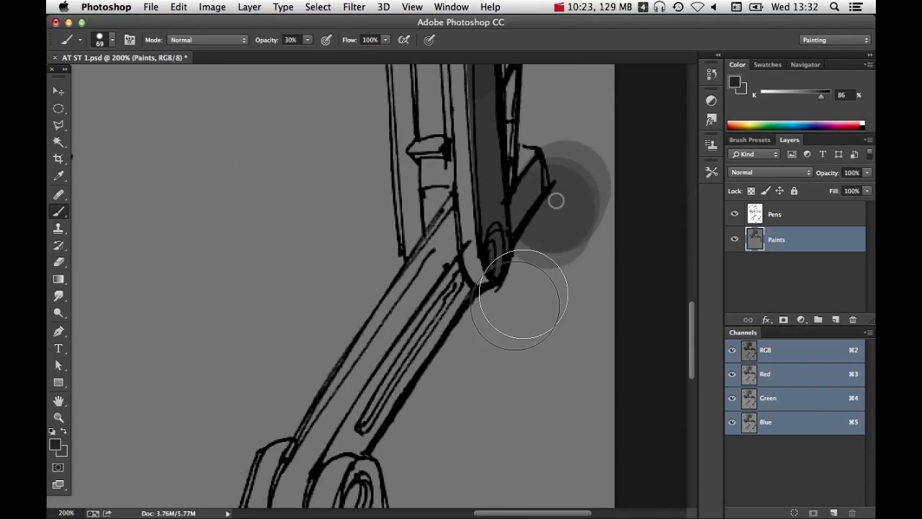
# Select the grooved side face of the near leg's lower segment, between knee and ankle, with the Polygonal Lasso
pyautogui.scroll(-3, 519, 260)
pyautogui.press('super+minus')
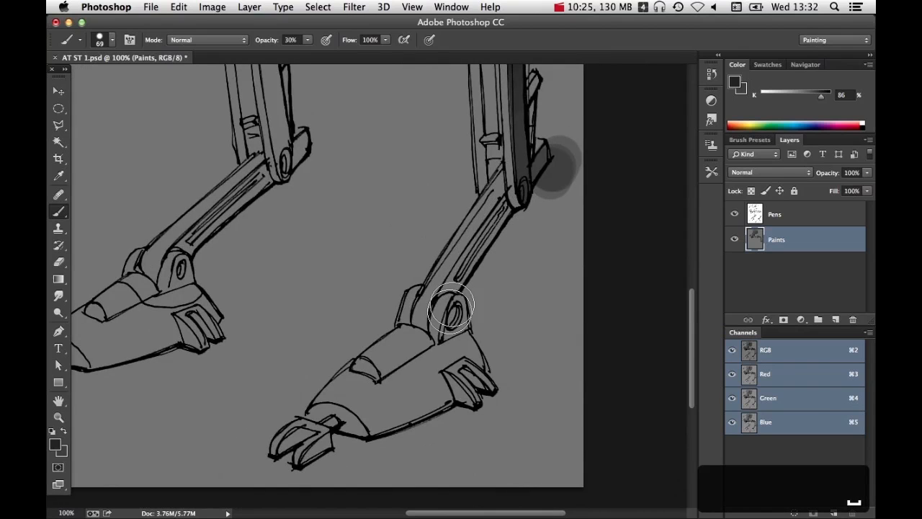
pyautogui.click(58, 125)
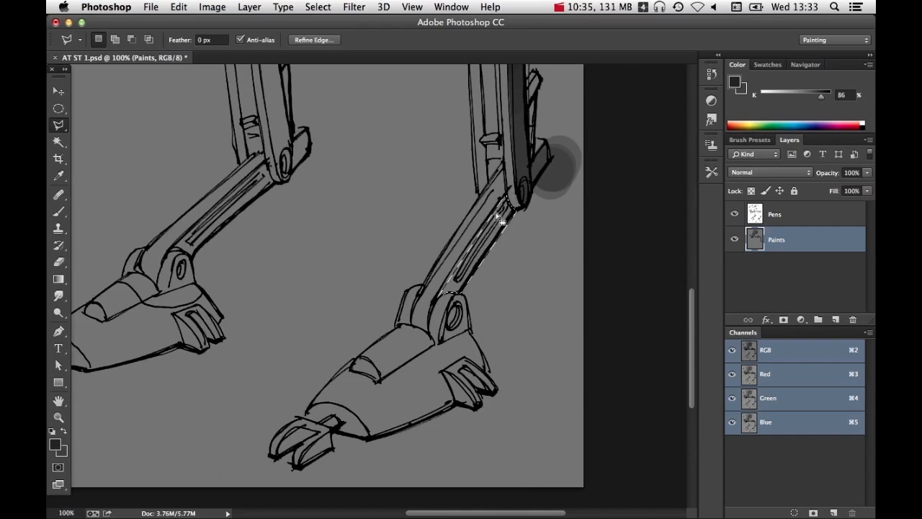
# Shade the selected lower leg face with 86% and 94% gray strokes using the 69 px brush at 30% opacity, and deselect
pyautogui.press('b')
pyautogui.moveTo(553, 142); pyautogui.dragTo(447, 264)
pyautogui.moveTo(572, 154); pyautogui.dragTo(454, 268)
pyautogui.moveTo(571, 166); pyautogui.dragTo(552, 221)
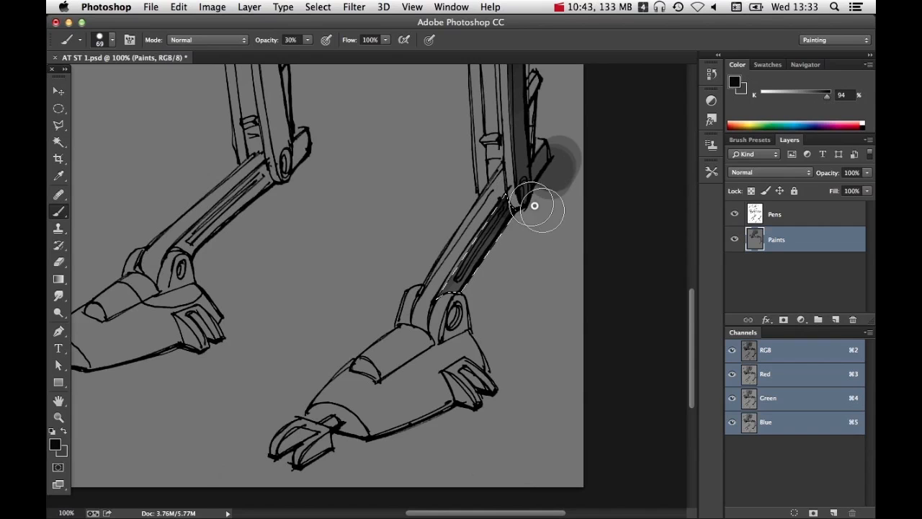
pyautogui.press('super+d')
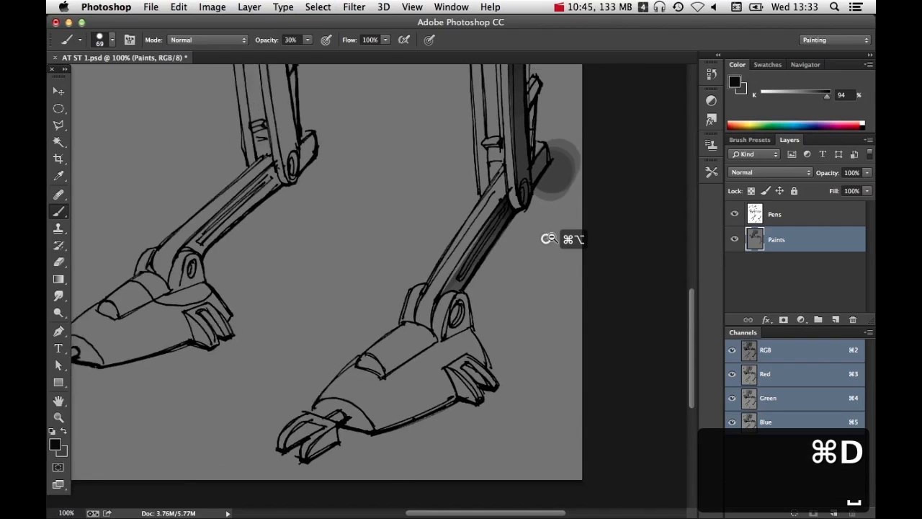
pyautogui.keyDown('alt'); pyautogui.keyDown('super'); pyautogui.click(550, 237); pyautogui.keyUp('super'); pyautogui.keyUp('alt')
pyautogui.keyDown('super'); pyautogui.click(489, 370); pyautogui.keyUp('super')
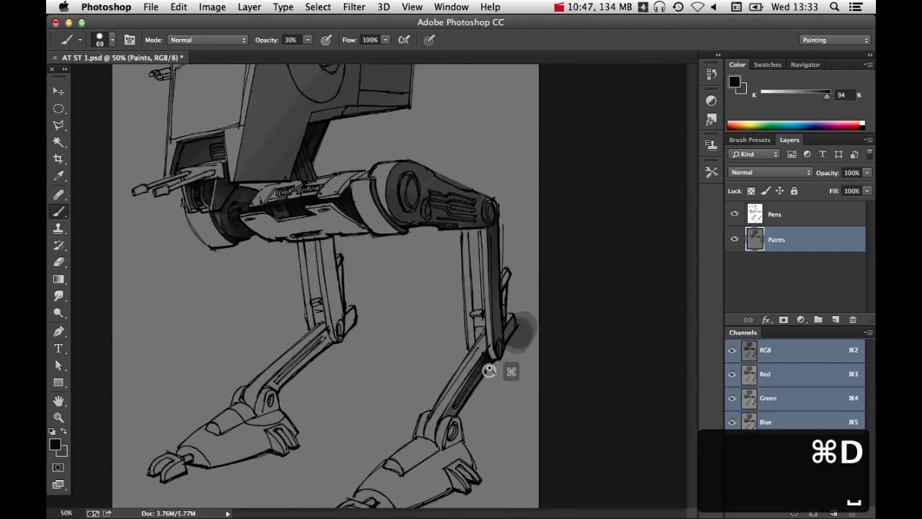
# Select the side face of the near leg's ankle bracket with the Polygonal Lasso
pyautogui.keyDown('super'); pyautogui.click(491, 367); pyautogui.keyUp('super')
pyautogui.keyDown('super'); pyautogui.click(494, 366); pyautogui.keyUp('super')
pyautogui.moveTo(479, 332); pyautogui.dragTo(520, 141)
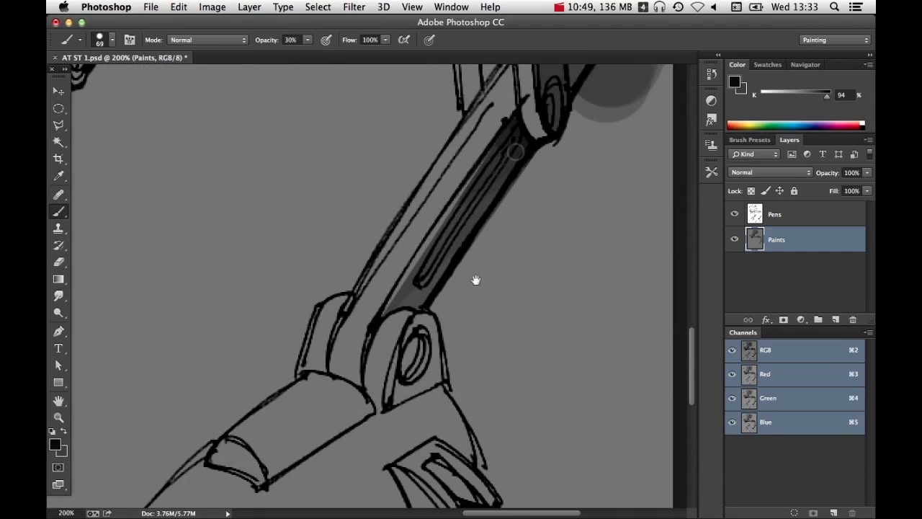
pyautogui.click(62, 126)
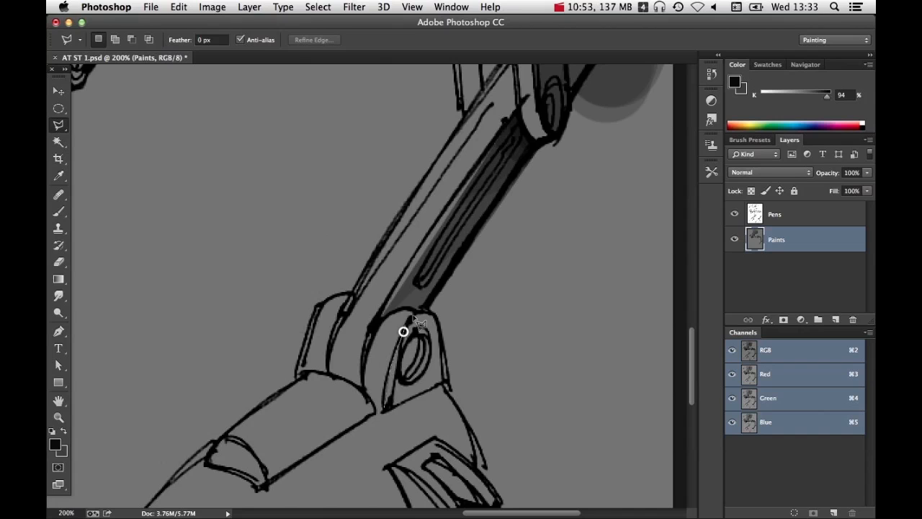
pyautogui.click(445, 386)
# Shade the selected near ankle bracket with 94% gray using the 69 px brush at 30% opacity, and deselect
pyautogui.press('b')
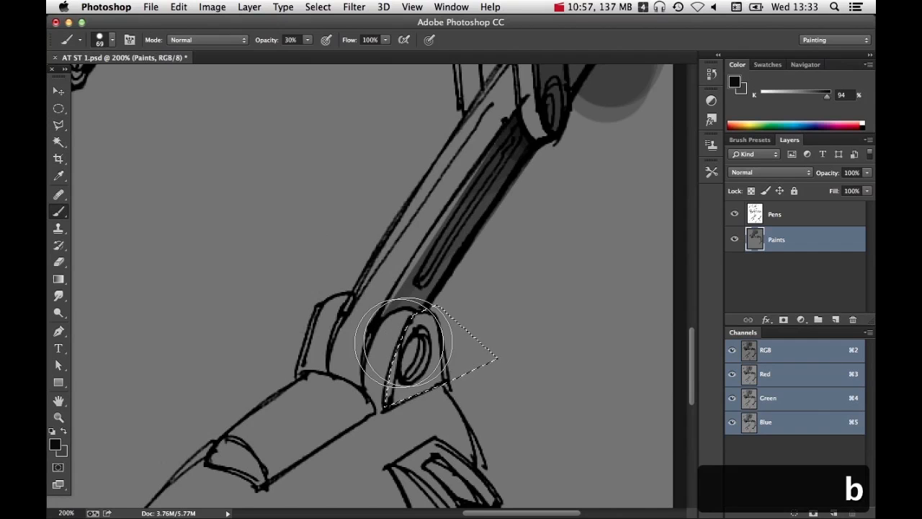
pyautogui.moveTo(447, 377)
pyautogui.mouseDown()
pyautogui.moveTo(455, 290)
pyautogui.moveTo(459, 368)
pyautogui.moveTo(431, 402)
pyautogui.moveTo(556, 305)
pyautogui.moveTo(418, 420)
pyautogui.moveTo(505, 371)
pyautogui.mouseUp()
pyautogui.hotkey('alt', 'space')
pyautogui.keyDown('alt'); pyautogui.click(525, 347); pyautogui.keyUp('alt')
pyautogui.keyDown('alt'); pyautogui.click(525, 347); pyautogui.keyUp('alt')
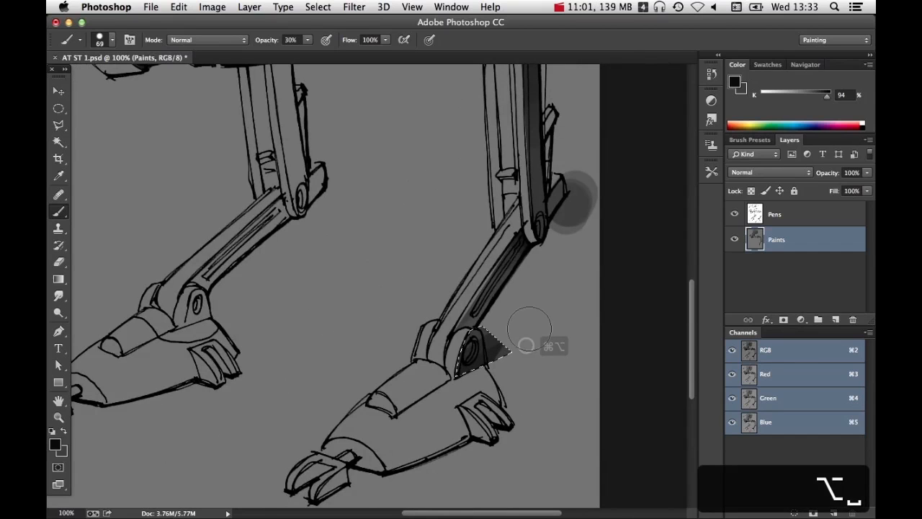
pyautogui.press('super+d')
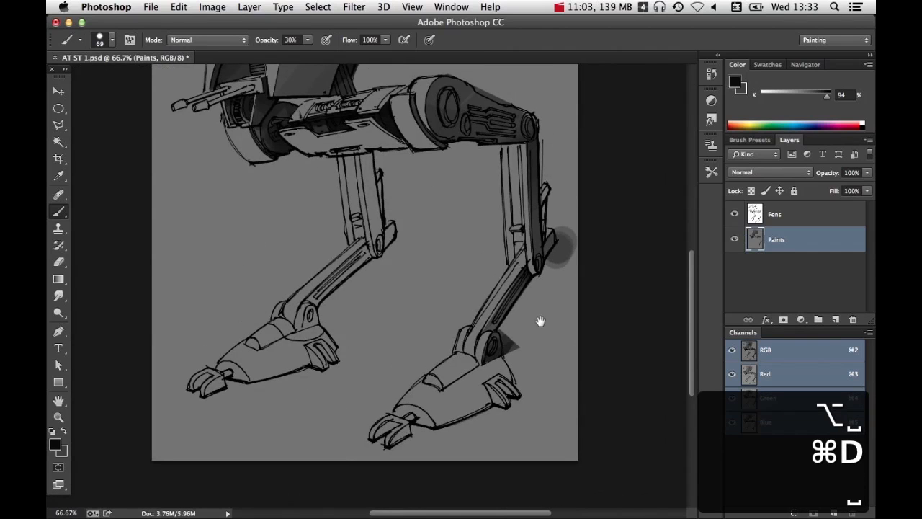
# Paint a straight 94% gray stroke with a 50 px brush at 30% opacity along the near lower leg's rear edge, from ankle to knee
pyautogui.keyDown('super'); pyautogui.click(516, 308); pyautogui.keyUp('super')
pyautogui.keyDown('super'); pyautogui.click(516, 309); pyautogui.keyUp('super')
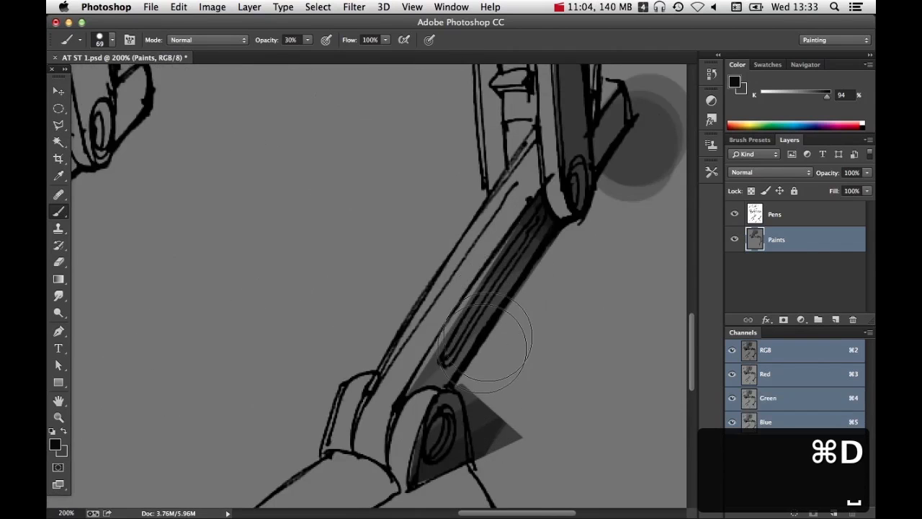
pyautogui.moveTo(489, 390)
pyautogui.mouseDown()
pyautogui.moveTo(521, 360)
pyautogui.moveTo(512, 351)
pyautogui.mouseUp()
pyautogui.press('super+z')
pyautogui.click(474, 388)
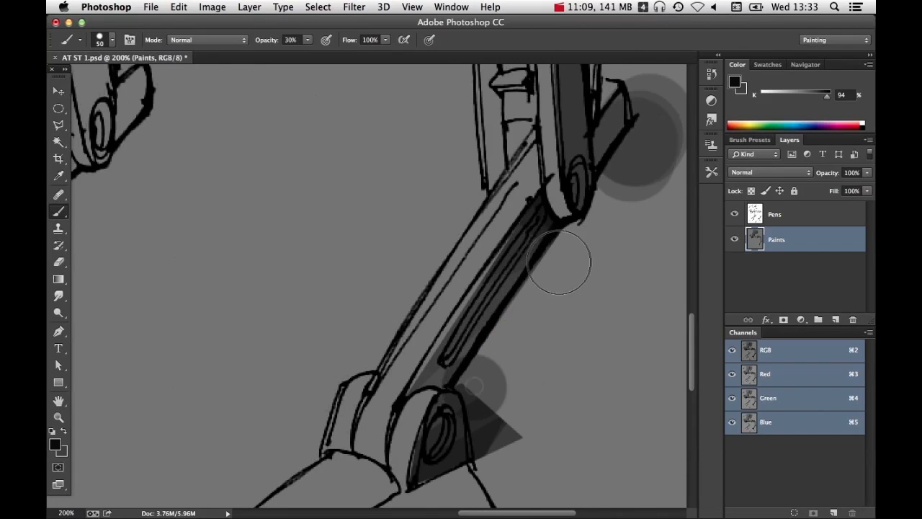
pyautogui.keyDown('shift'); pyautogui.click(564, 247); pyautogui.keyUp('shift')
# Select the grooved side face of the far leg's lower segment, between ankle and knee, with the Polygonal Lasso
pyautogui.keyDown('alt'); pyautogui.keyDown('super'); pyautogui.click(563, 323); pyautogui.keyUp('super'); pyautogui.keyUp('alt')
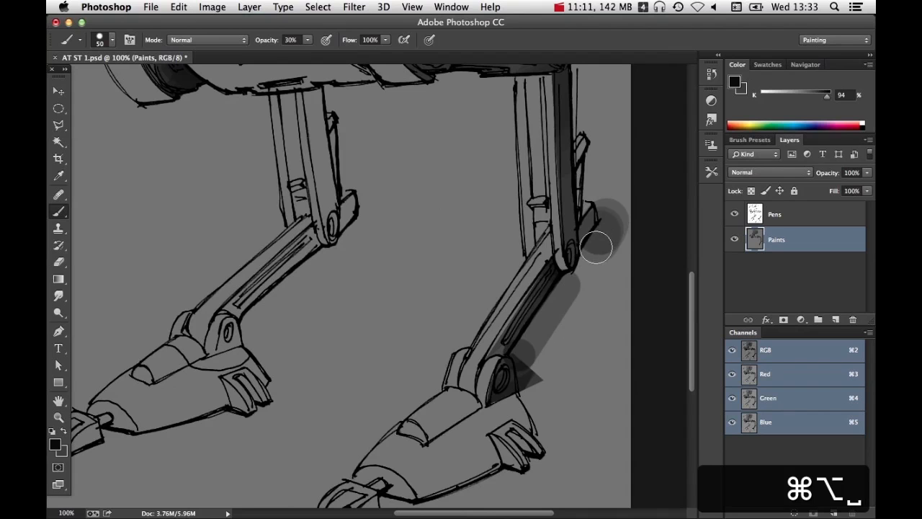
pyautogui.keyDown('alt'); pyautogui.keyDown('super'); pyautogui.click(531, 340); pyautogui.keyUp('super'); pyautogui.keyUp('alt')
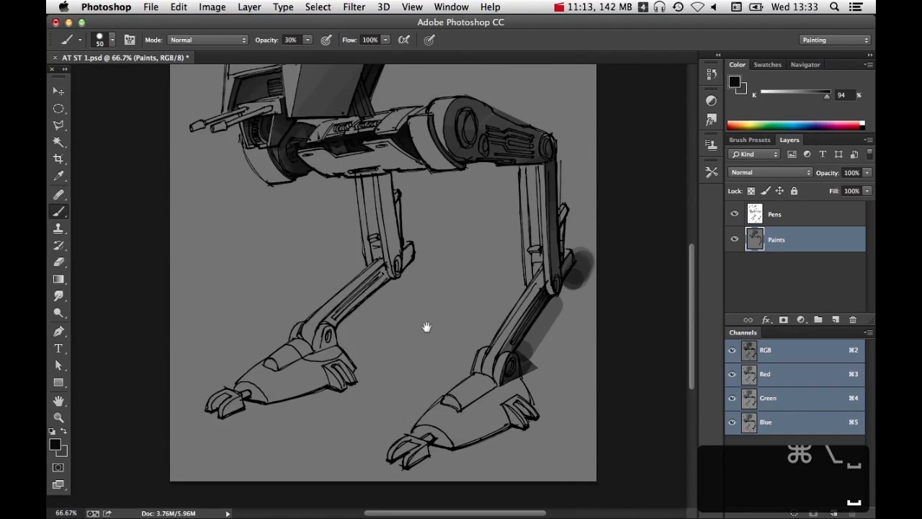
pyautogui.keyDown('super'); pyautogui.click(337, 332); pyautogui.keyUp('super')
pyautogui.keyDown('super'); pyautogui.click(362, 319); pyautogui.keyUp('super')
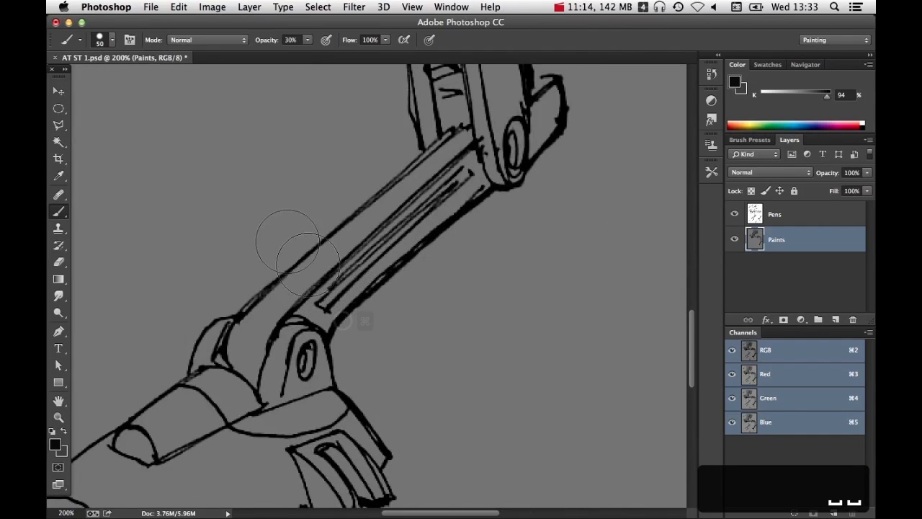
pyautogui.click(62, 127)
pyautogui.click(315, 327)
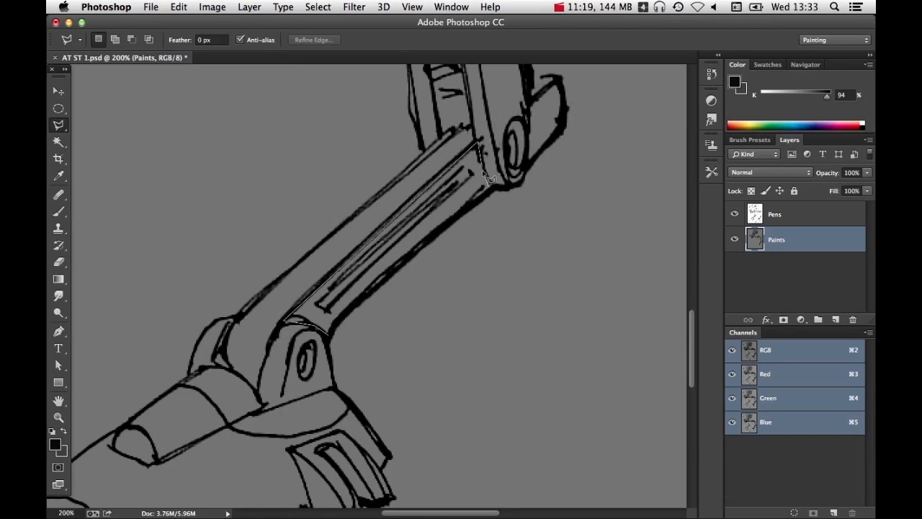
pyautogui.doubleClick(497, 190)
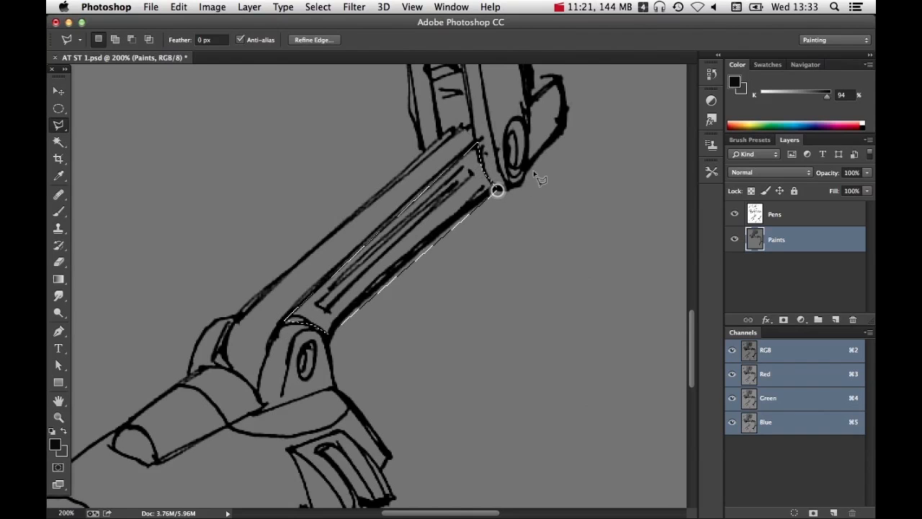
# Add the protrusion behind the far leg's knee to the selection
pyautogui.keyDown('shift'); pyautogui.click(528, 170); pyautogui.keyUp('shift')
pyautogui.click(561, 75)
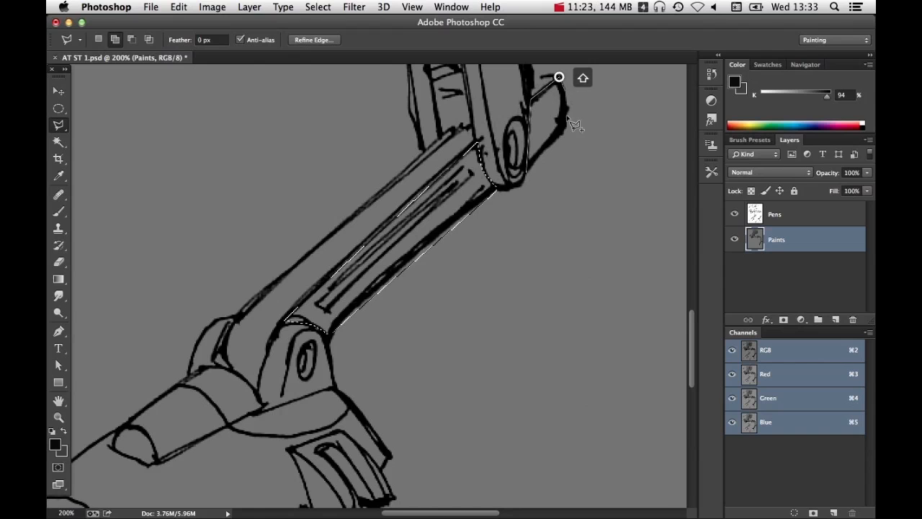
pyautogui.click(568, 128)
pyautogui.doubleClick(531, 173)
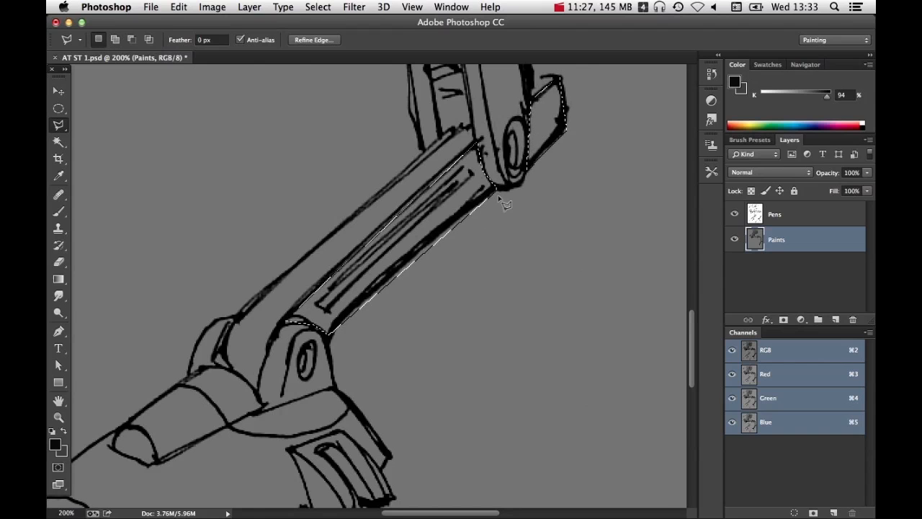
# Shade the selected far lower leg face and knee protrusion with 94% gray using the 50 px brush at 30% opacity, and deselect
pyautogui.press('b')
pyautogui.moveTo(474, 206)
pyautogui.mouseDown()
pyautogui.moveTo(305, 324)
pyautogui.moveTo(429, 193)
pyautogui.moveTo(603, 57)
pyautogui.moveTo(567, 106)
pyautogui.moveTo(314, 340)
pyautogui.moveTo(299, 324)
pyautogui.moveTo(595, 86)
pyautogui.moveTo(482, 160)
pyautogui.moveTo(509, 198)
pyautogui.moveTo(531, 155)
pyautogui.moveTo(364, 315)
pyautogui.moveTo(421, 245)
pyautogui.moveTo(362, 316)
pyautogui.moveTo(554, 162)
pyautogui.moveTo(560, 120)
pyautogui.moveTo(527, 137)
pyautogui.moveTo(520, 203)
pyautogui.mouseUp()
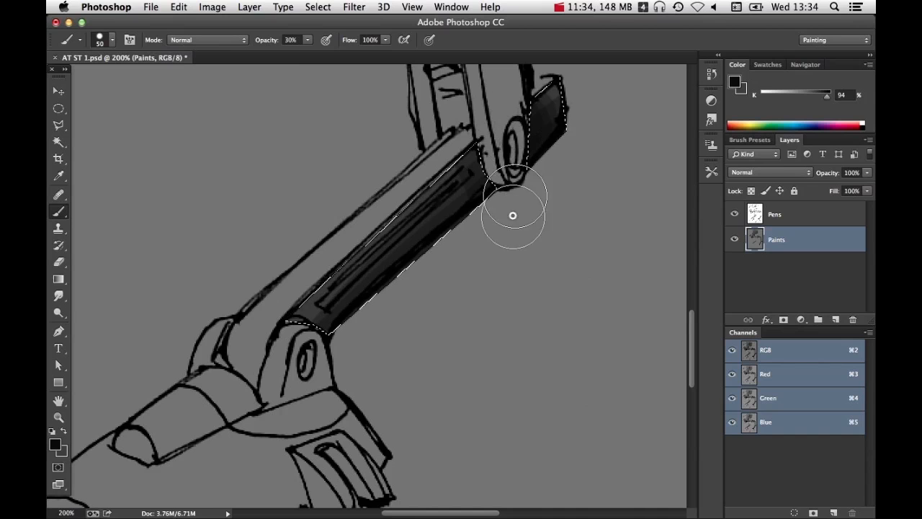
pyautogui.press('super+minus')
pyautogui.press('super+d')
# Select the side face of the far leg's ankle bracket with the Polygonal Lasso
pyautogui.keyDown('alt'); pyautogui.keyDown('super'); pyautogui.click(547, 287); pyautogui.keyUp('super'); pyautogui.keyUp('alt')
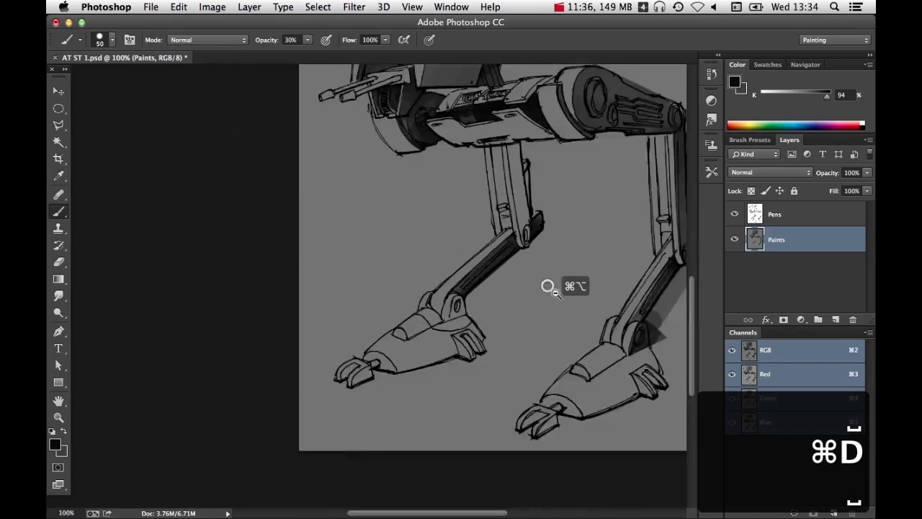
pyautogui.moveTo(550, 289); pyautogui.dragTo(470, 322)
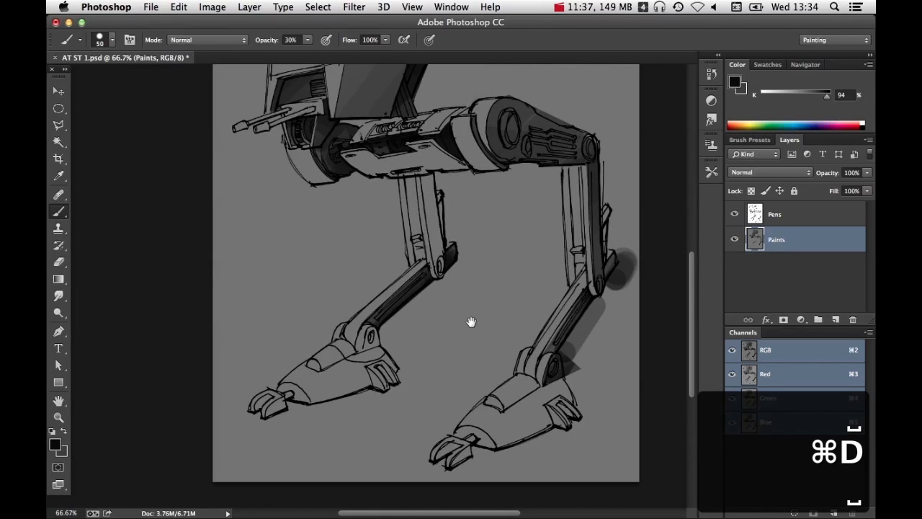
pyautogui.keyDown('super'); pyautogui.click(380, 334); pyautogui.keyUp('super')
pyautogui.keyDown('super'); pyautogui.click(362, 356); pyautogui.keyUp('super')
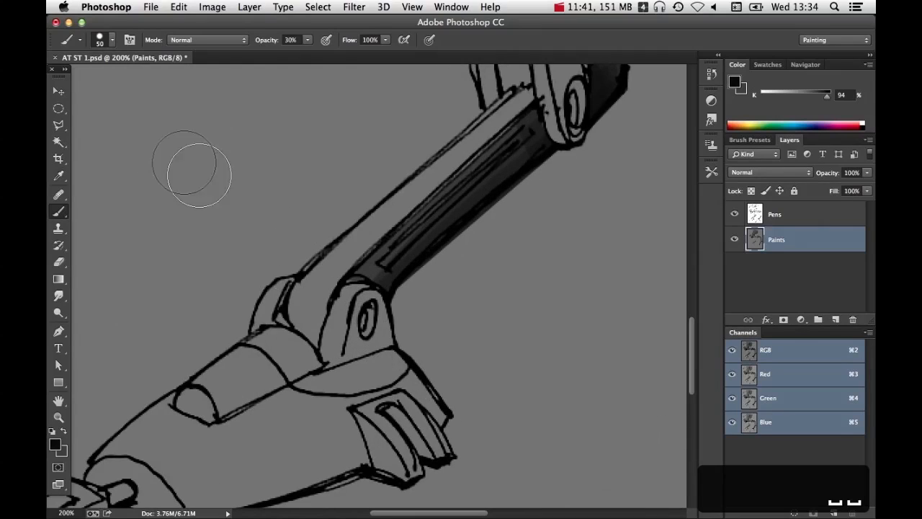
pyautogui.click(61, 130)
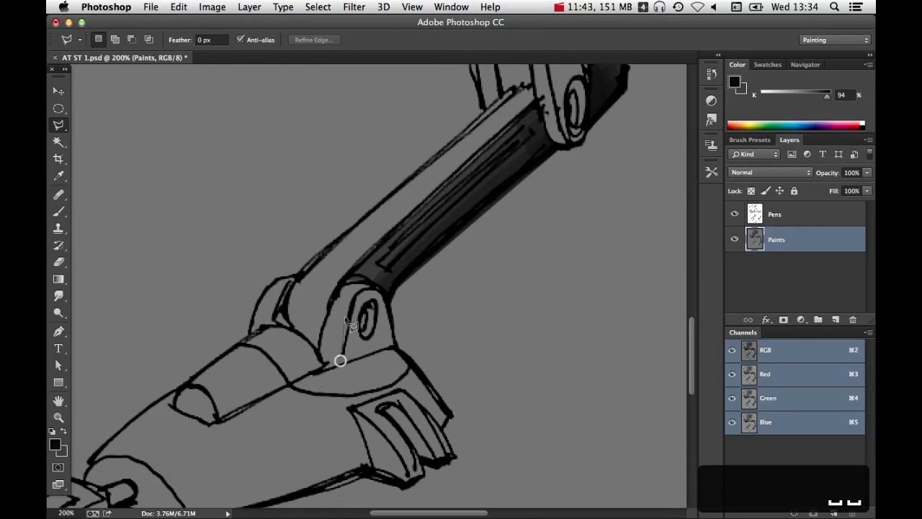
pyautogui.click(340, 360)
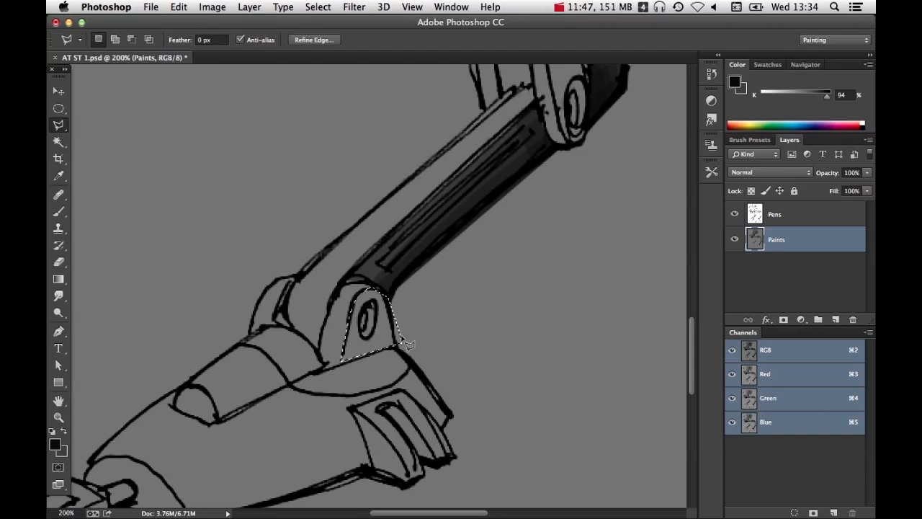
# Shade the selected far ankle bracket with 94% gray strokes using the 50 px brush at 30% opacity, and deselect
pyautogui.press('b')
pyautogui.moveTo(343, 360); pyautogui.dragTo(375, 265)
pyautogui.moveTo(370, 365)
pyautogui.mouseDown()
pyautogui.moveTo(439, 279)
pyautogui.moveTo(459, 282)
pyautogui.mouseUp()
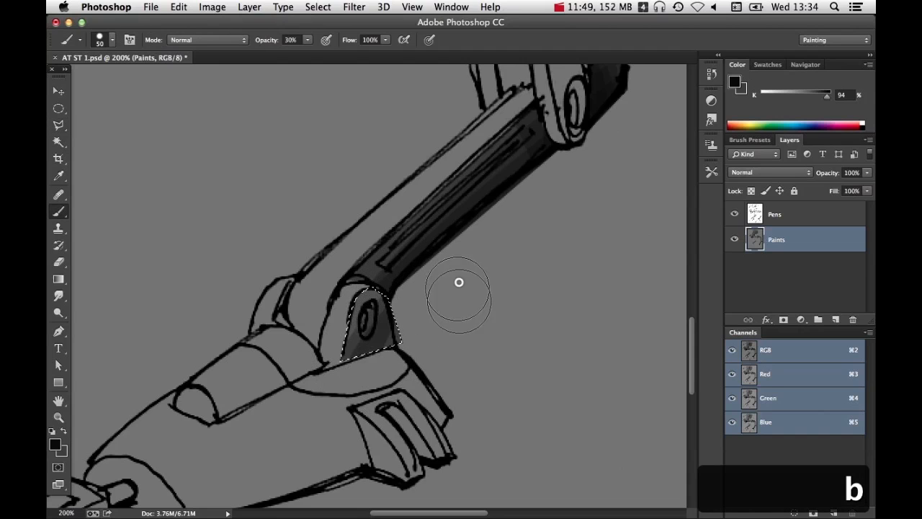
pyautogui.moveTo(354, 383); pyautogui.dragTo(496, 318)
pyautogui.press('super+d')
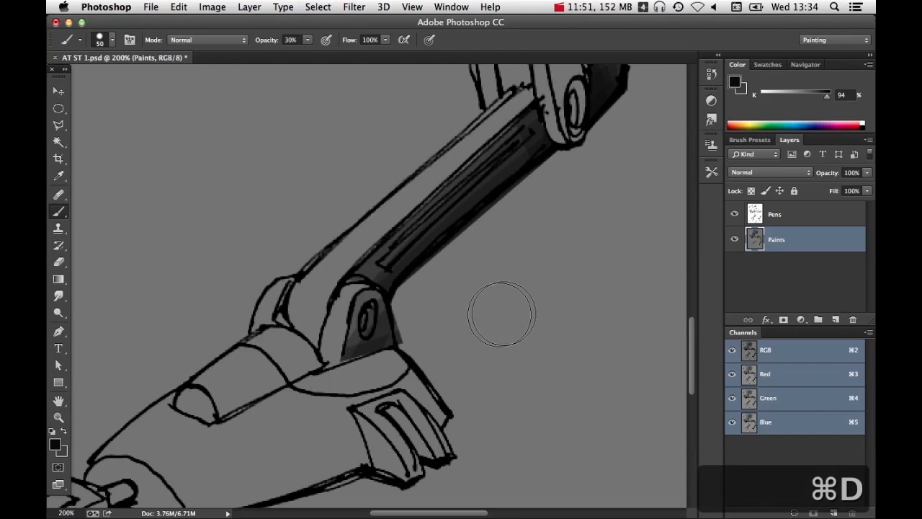
# Select the side face of the far leg's upper segment, including the thin rod behind it, with the Polygonal Lasso
pyautogui.keyDown('alt'); pyautogui.keyDown('super'); pyautogui.click(512, 315); pyautogui.keyUp('super'); pyautogui.keyUp('alt')
pyautogui.keyDown('alt'); pyautogui.keyDown('super'); pyautogui.click(512, 315); pyautogui.keyUp('super'); pyautogui.keyUp('alt')
pyautogui.keyDown('alt'); pyautogui.keyDown('super'); pyautogui.click(513, 315); pyautogui.keyUp('super'); pyautogui.keyUp('alt')
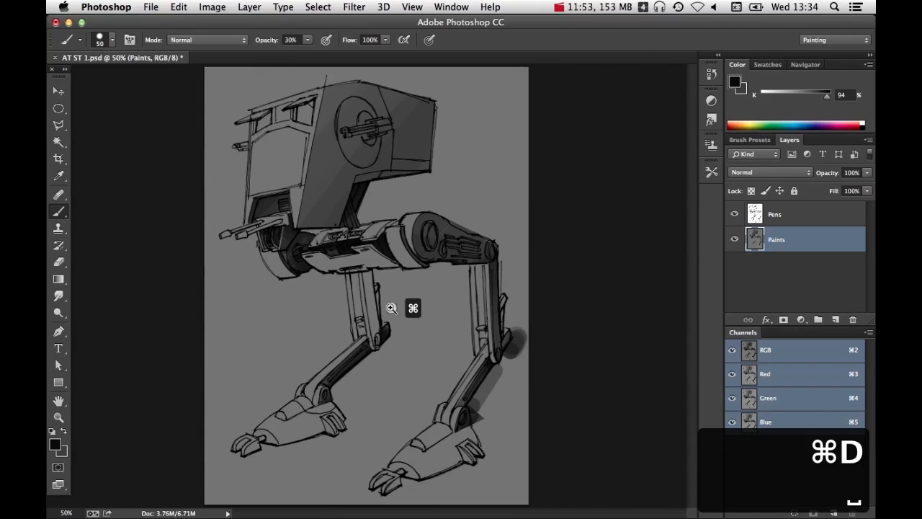
pyautogui.keyDown('super'); pyautogui.click(391, 308); pyautogui.keyUp('super')
pyautogui.keyDown('super'); pyautogui.click(391, 307); pyautogui.keyUp('super')
pyautogui.keyDown('super'); pyautogui.click(391, 306); pyautogui.keyUp('super')
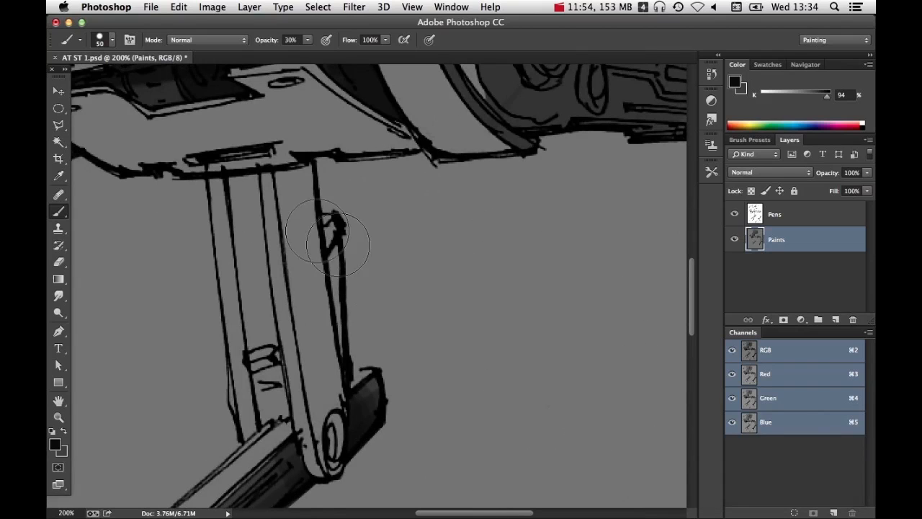
pyautogui.click(61, 127)
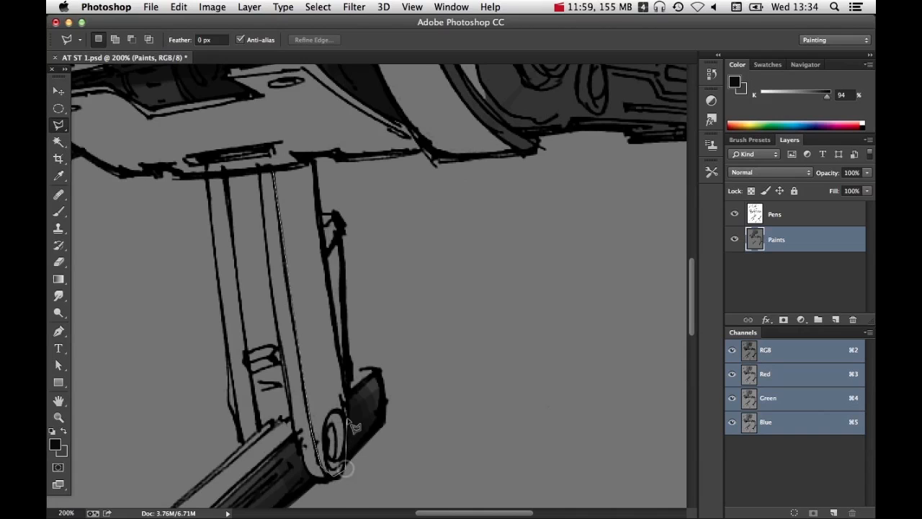
pyautogui.click(313, 157)
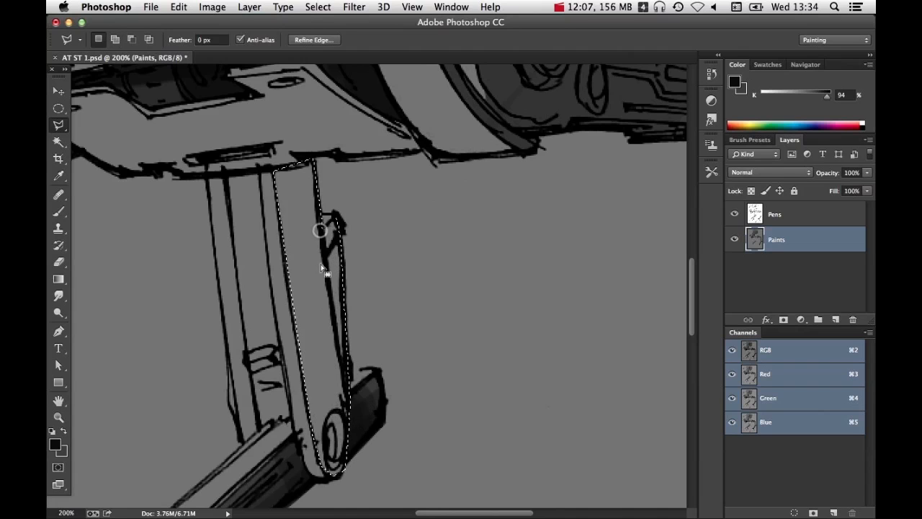
# Shade the selected far upper leg with 94% gray using 50 px and 332 px brushes at 30% opacity, and deselect
pyautogui.press('b')
pyautogui.moveTo(335, 142)
pyautogui.mouseDown()
pyautogui.moveTo(337, 221)
pyautogui.moveTo(384, 257)
pyautogui.moveTo(360, 428)
pyautogui.mouseUp()
pyautogui.keyDown('alt'); pyautogui.keyDown('super'); pyautogui.click(391, 331); pyautogui.keyUp('super'); pyautogui.keyUp('alt')
pyautogui.keyDown('alt'); pyautogui.keyDown('super'); pyautogui.click(394, 281); pyautogui.keyUp('super'); pyautogui.keyUp('alt')
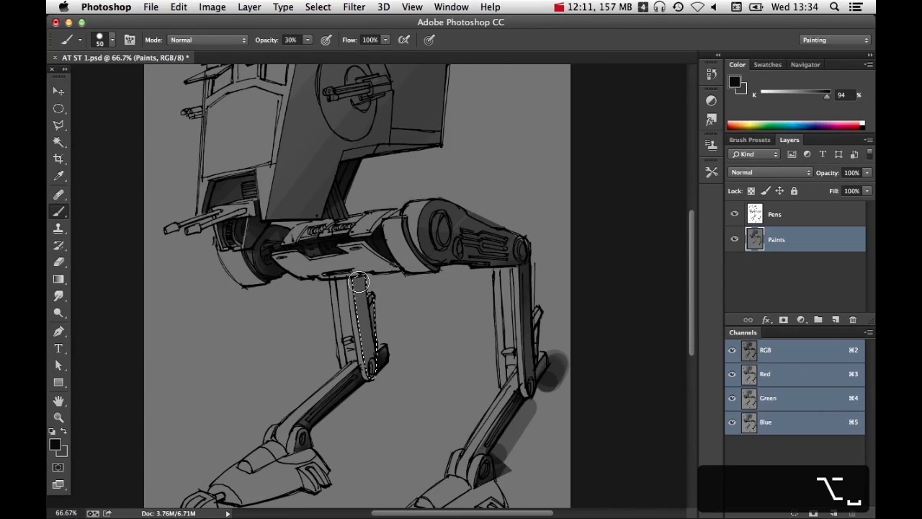
pyautogui.moveTo(364, 288); pyautogui.dragTo(447, 268)
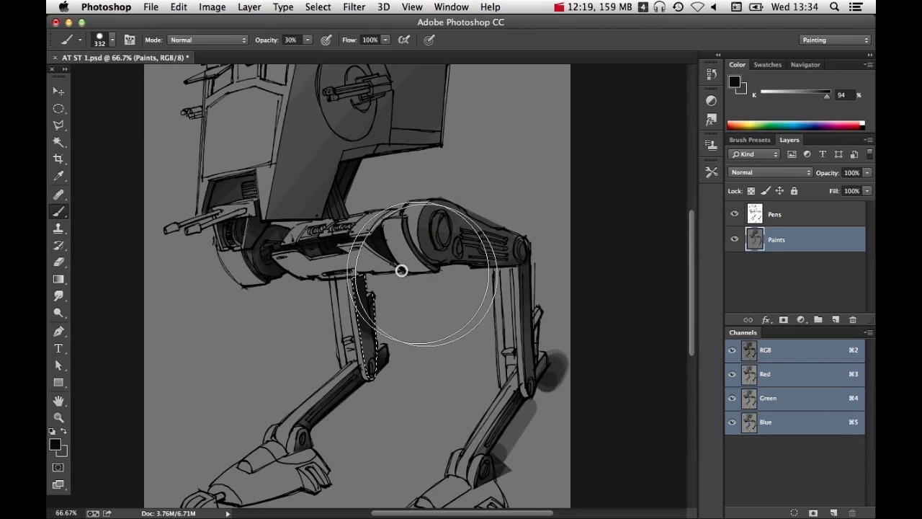
pyautogui.press('super+d')
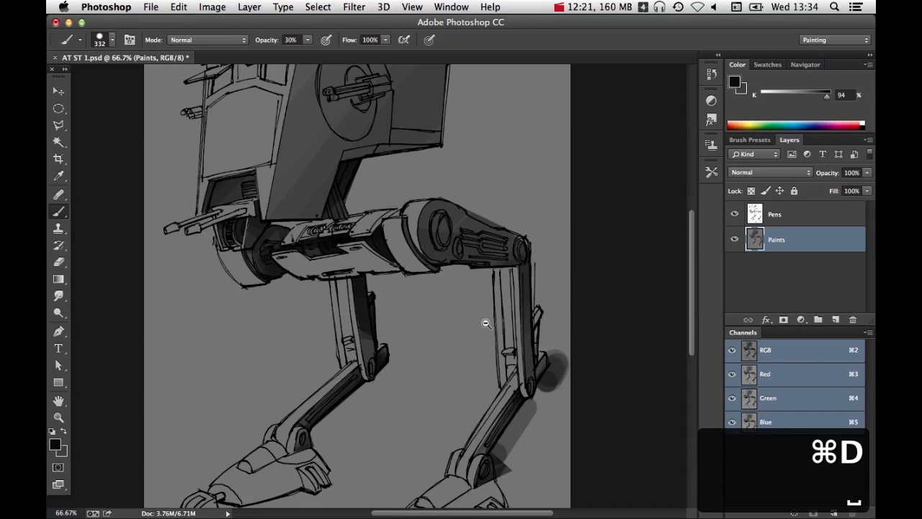
# Set the brush size to 44 px for shading the ridge on the far foot
pyautogui.keyDown('alt'); pyautogui.click(486, 323); pyautogui.keyUp('alt')
pyautogui.keyDown('alt'); pyautogui.click(492, 321); pyautogui.keyUp('alt')
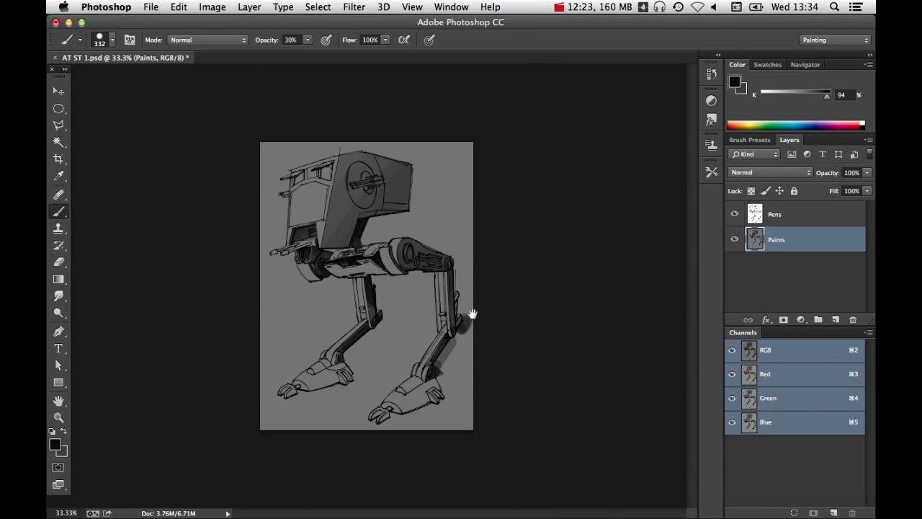
pyautogui.keyDown('super'); pyautogui.click(403, 328); pyautogui.keyUp('super')
pyautogui.keyDown('super'); pyautogui.click(403, 329); pyautogui.keyUp('super')
pyautogui.keyDown('super'); pyautogui.click(406, 329); pyautogui.keyUp('super')
pyautogui.moveTo(405, 329); pyautogui.dragTo(479, 217)
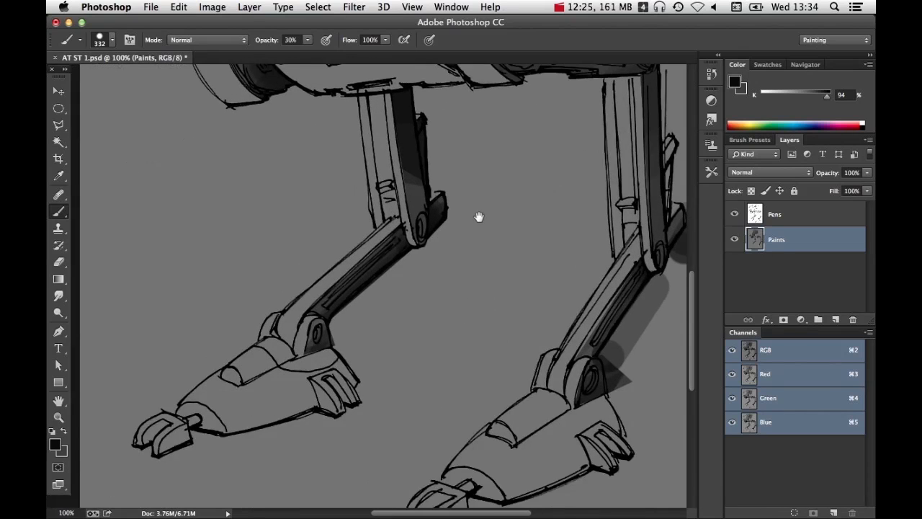
pyautogui.keyDown('super'); pyautogui.click(328, 358); pyautogui.keyUp('super')
pyautogui.moveTo(438, 309); pyautogui.dragTo(268, 303)
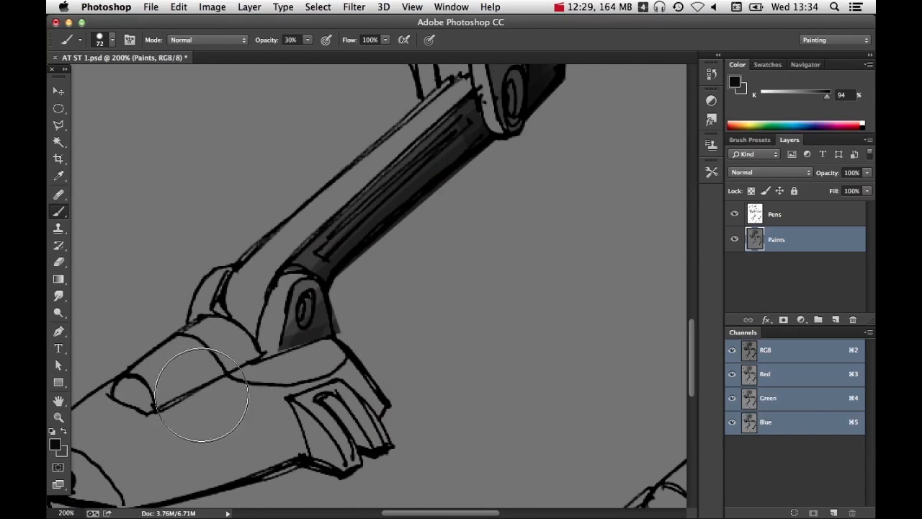
pyautogui.moveTo(206, 408)
pyautogui.mouseDown()
pyautogui.moveTo(216, 402)
pyautogui.moveTo(178, 399)
pyautogui.mouseUp()
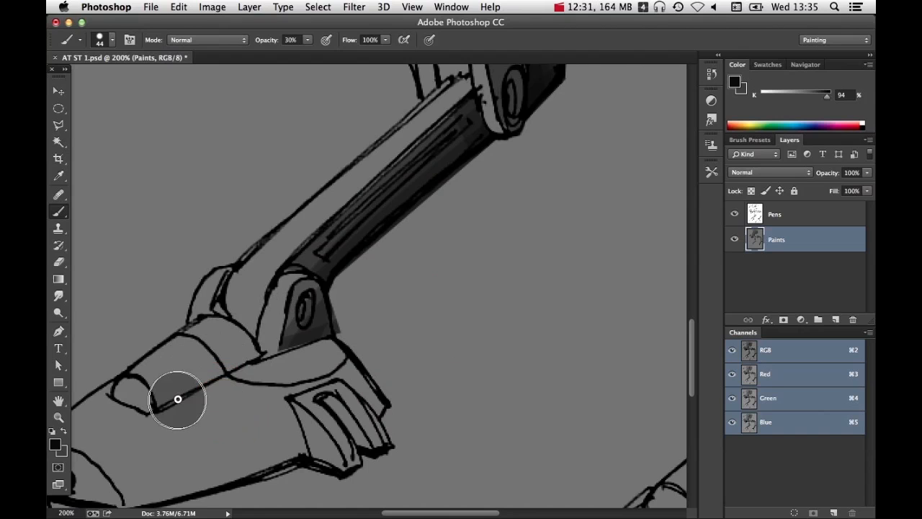
pyautogui.click(177, 399)
pyautogui.keyDown('shift'); pyautogui.click(251, 357); pyautogui.keyUp('shift')
pyautogui.press('super+alt+z')
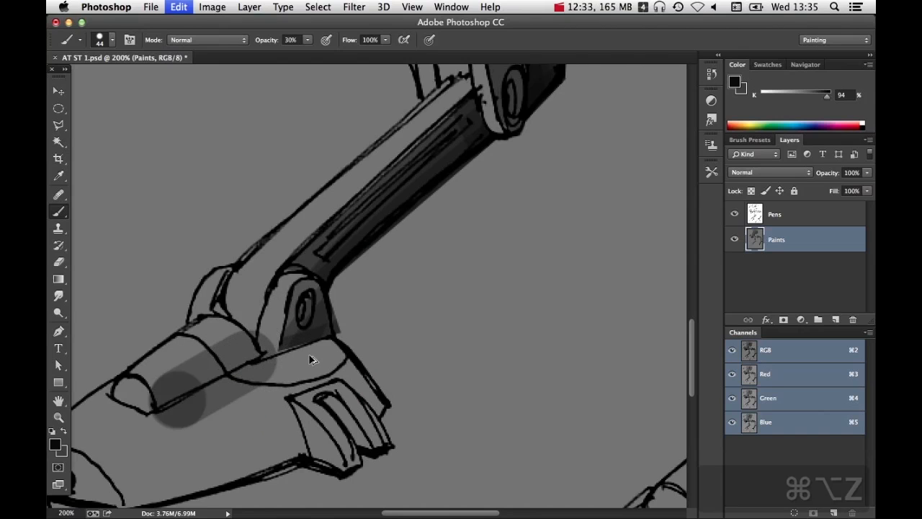
pyautogui.press('super+alt+z')
# Shade the top ridges of the far and near feet with 94% gray strokes at 30% opacity, using 44 px and 35 px brushes
pyautogui.moveTo(178, 413); pyautogui.dragTo(258, 359)
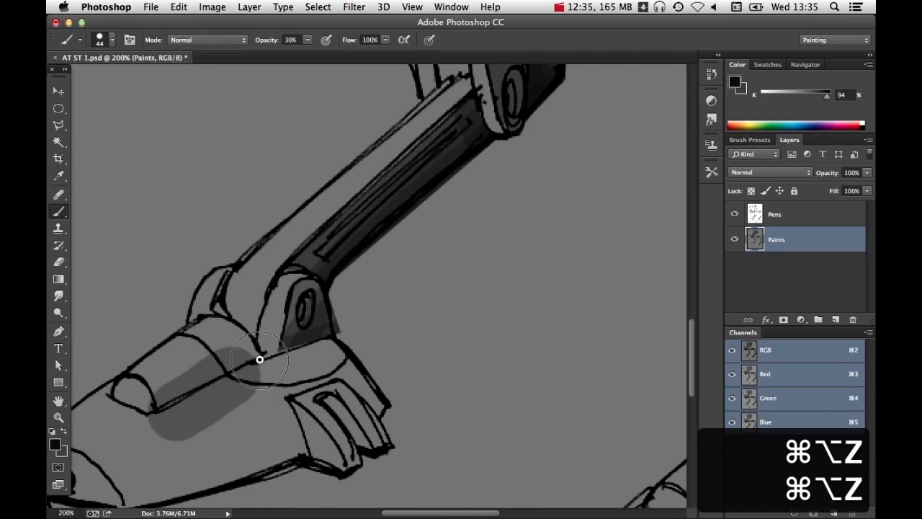
pyautogui.moveTo(177, 409); pyautogui.dragTo(253, 358)
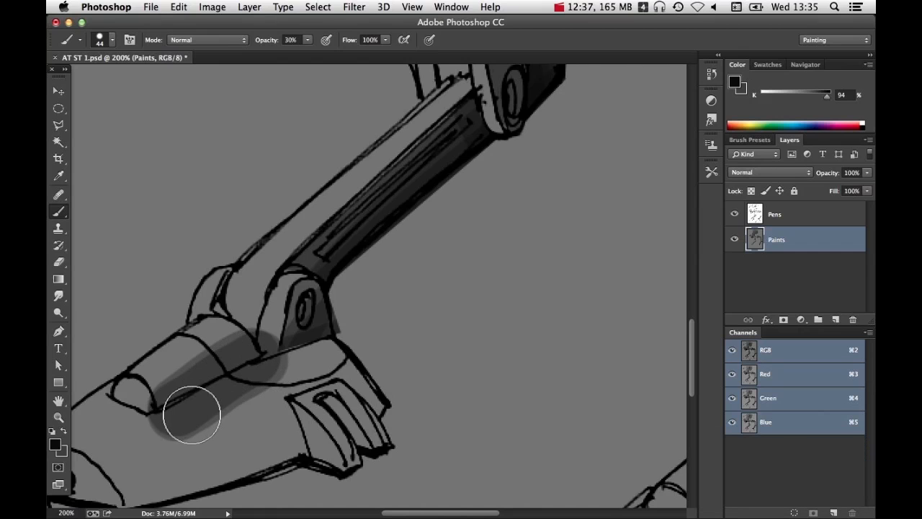
pyautogui.press('super+alt+space')
pyautogui.click(321, 376)
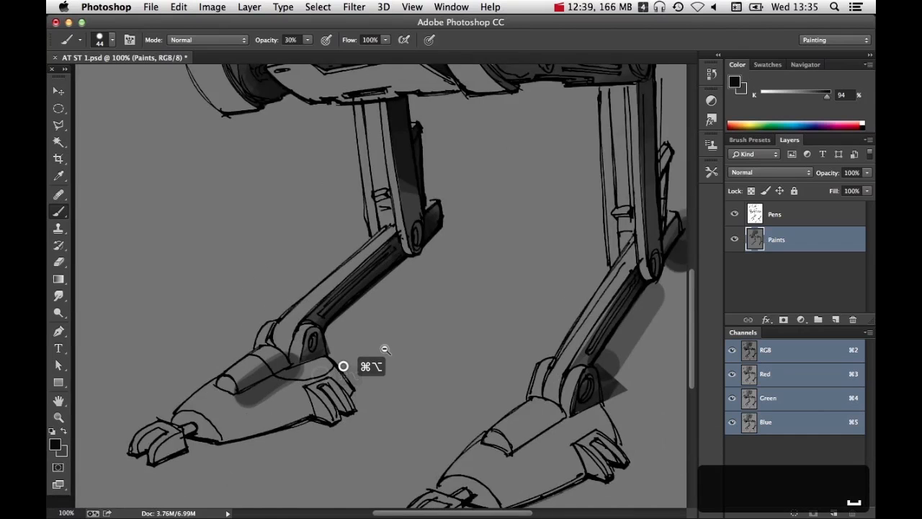
pyautogui.click(344, 366)
pyautogui.press('super+space')
pyautogui.click(426, 319)
pyautogui.keyDown('super'); pyautogui.click(426, 319); pyautogui.keyUp('super')
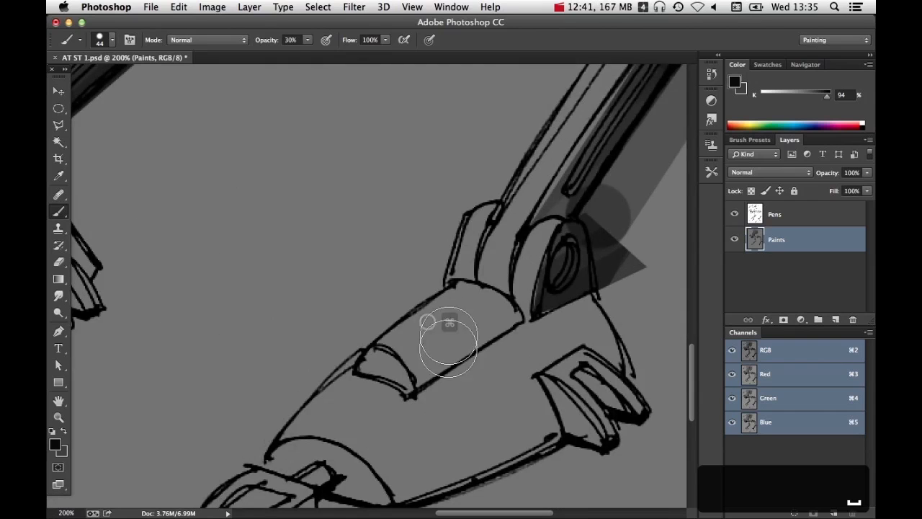
pyautogui.moveTo(443, 371); pyautogui.dragTo(437, 371)
pyautogui.click(422, 380)
pyautogui.moveTo(510, 317)
pyautogui.mouseDown()
pyautogui.moveTo(491, 348)
pyautogui.moveTo(427, 384)
pyautogui.moveTo(507, 326)
pyautogui.moveTo(420, 376)
pyautogui.moveTo(613, 280)
pyautogui.mouseUp()
# Select the inner recess and the outer side face of the far foot's front toe with the Polygonal Lasso
pyautogui.keyDown('alt'); pyautogui.keyDown('super'); pyautogui.click(594, 304); pyautogui.keyUp('super'); pyautogui.keyUp('alt')
pyautogui.keyDown('alt'); pyautogui.keyDown('super'); pyautogui.click(598, 301); pyautogui.keyUp('super'); pyautogui.keyUp('alt')
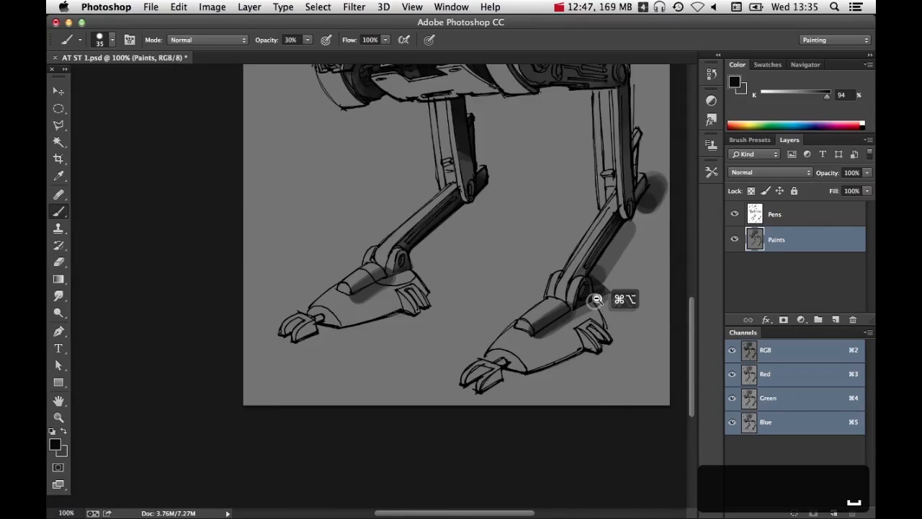
pyautogui.keyDown('alt'); pyautogui.keyDown('super'); pyautogui.click(598, 300); pyautogui.keyUp('super'); pyautogui.keyUp('alt')
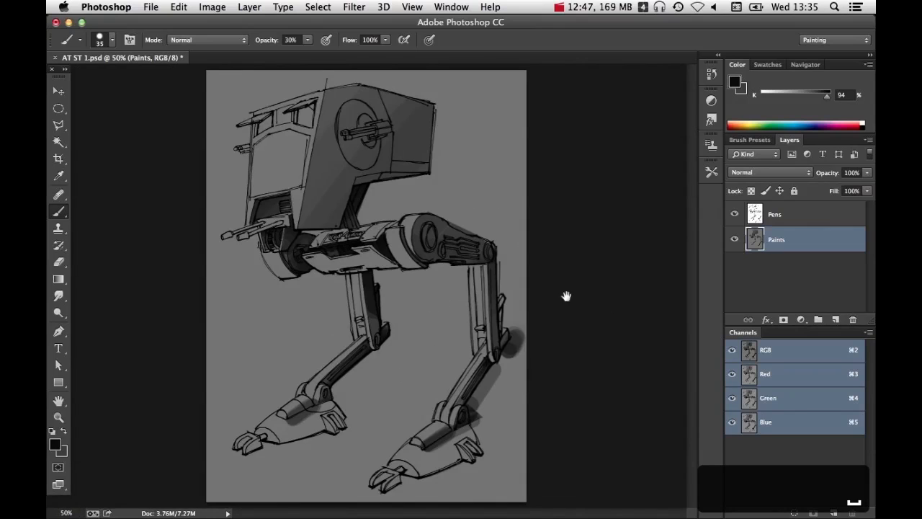
pyautogui.keyDown('super'); pyautogui.click(294, 428); pyautogui.keyUp('super')
pyautogui.keyDown('super'); pyautogui.click(294, 428); pyautogui.keyUp('super')
pyautogui.keyDown('super'); pyautogui.click(293, 427); pyautogui.keyUp('super')
pyautogui.moveTo(298, 420); pyautogui.dragTo(468, 250)
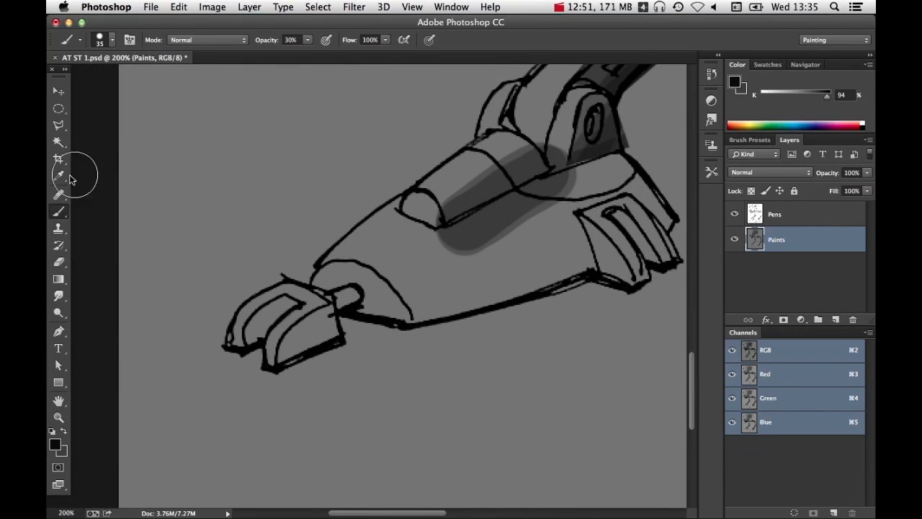
pyautogui.click(59, 126)
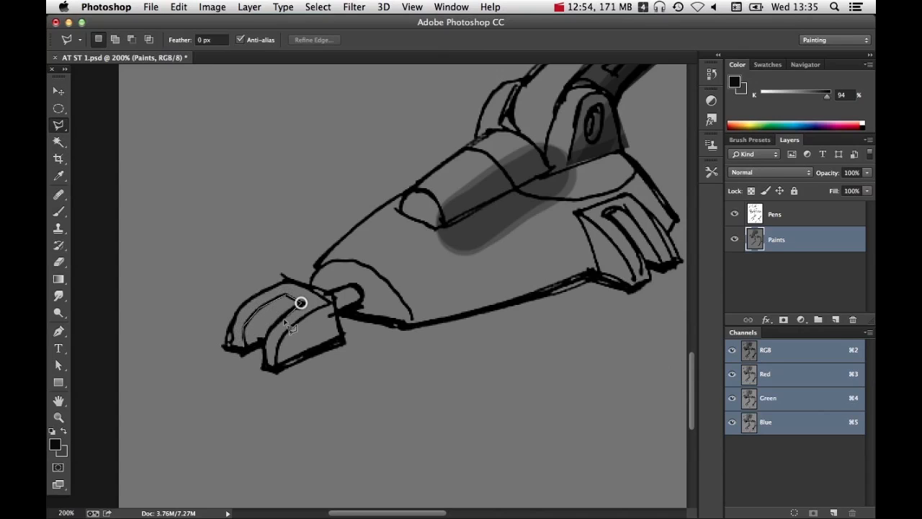
pyautogui.click(264, 348)
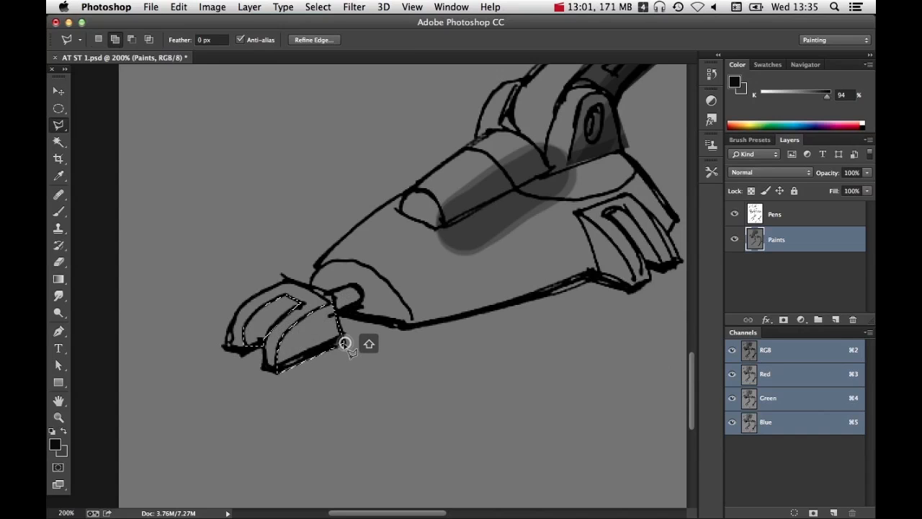
# Shade the selected toe faces with 94% gray using 35 px and 25 px brushes at 30% opacity, and deselect
pyautogui.press('b')
pyautogui.moveTo(283, 299)
pyautogui.mouseDown()
pyautogui.moveTo(286, 371)
pyautogui.moveTo(251, 335)
pyautogui.moveTo(329, 312)
pyautogui.moveTo(298, 382)
pyautogui.moveTo(288, 382)
pyautogui.moveTo(373, 331)
pyautogui.moveTo(265, 352)
pyautogui.mouseUp()
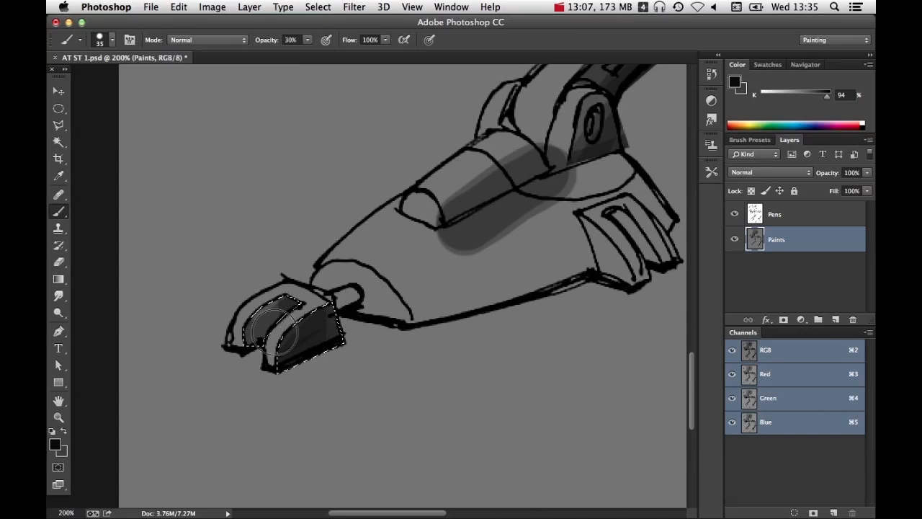
pyautogui.moveTo(350, 331); pyautogui.dragTo(341, 331)
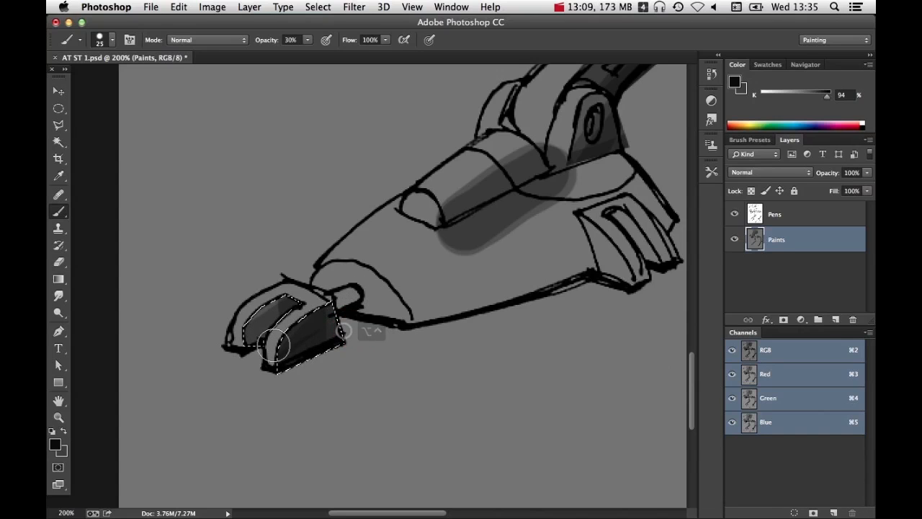
pyautogui.moveTo(266, 347); pyautogui.dragTo(312, 282)
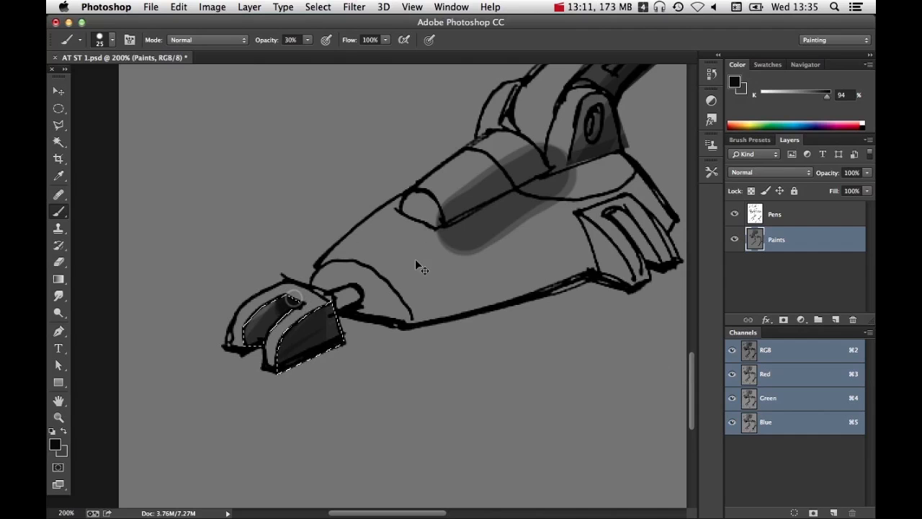
pyautogui.press('super+d')
# Select the slot between the prongs of the far foot's rear claw with the Polygonal Lasso
pyautogui.keyDown('alt'); pyautogui.keyDown('super'); pyautogui.click(448, 308); pyautogui.keyUp('super'); pyautogui.keyUp('alt')
pyautogui.keyDown('alt'); pyautogui.keyDown('super'); pyautogui.click(449, 308); pyautogui.keyUp('super'); pyautogui.keyUp('alt')
pyautogui.keyDown('super'); pyautogui.click(490, 301); pyautogui.keyUp('super')
pyautogui.keyDown('super'); pyautogui.click(490, 301); pyautogui.keyUp('super')
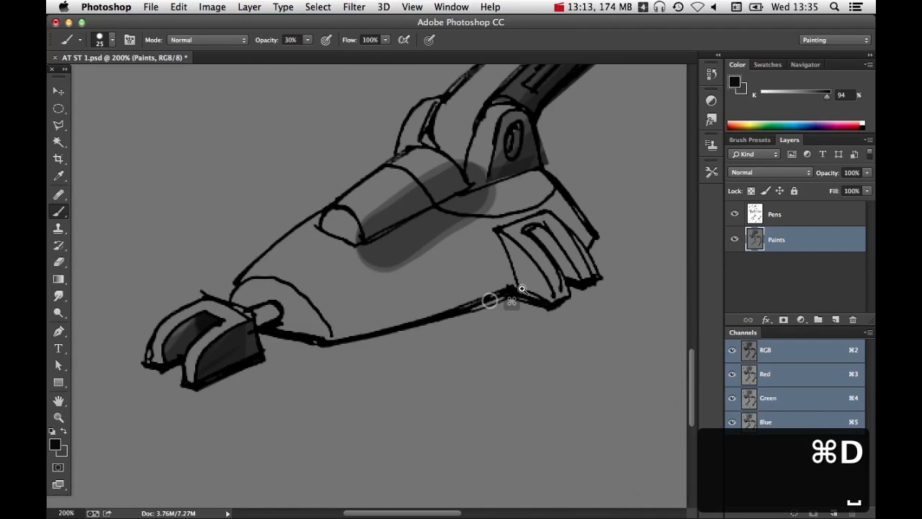
pyautogui.keyDown('super'); pyautogui.click(522, 289); pyautogui.keyUp('super')
pyautogui.click(61, 122)
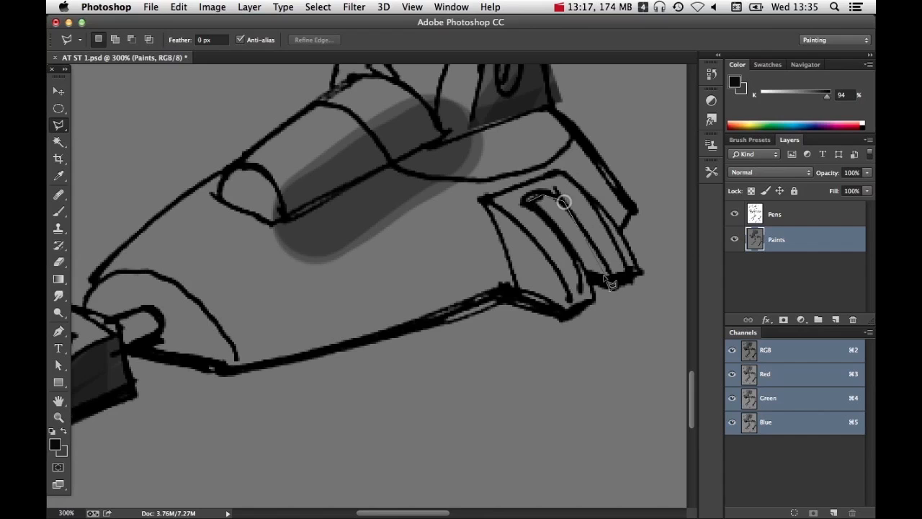
pyautogui.click(535, 206)
# Darken the selected rear claw slot with repeated 94% gray strokes of the 25 px brush at 30% opacity, and deselect
pyautogui.press('b')
pyautogui.moveTo(546, 206)
pyautogui.mouseDown()
pyautogui.moveTo(559, 225)
pyautogui.moveTo(595, 321)
pyautogui.moveTo(601, 283)
pyautogui.moveTo(617, 317)
pyautogui.mouseUp()
pyautogui.moveTo(546, 192); pyautogui.dragTo(589, 322)
pyautogui.moveTo(543, 167); pyautogui.dragTo(620, 319)
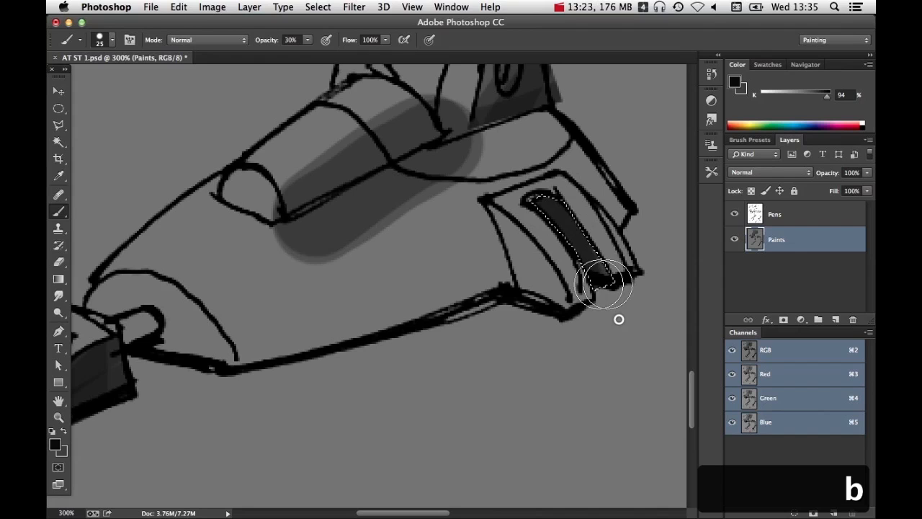
pyautogui.keyDown('alt'); pyautogui.keyDown('super'); pyautogui.click(581, 276); pyautogui.keyUp('super'); pyautogui.keyUp('alt')
pyautogui.keyDown('alt'); pyautogui.keyDown('super'); pyautogui.click(582, 276); pyautogui.keyUp('super'); pyautogui.keyUp('alt')
pyautogui.keyDown('alt'); pyautogui.keyDown('super'); pyautogui.click(584, 275); pyautogui.keyUp('super'); pyautogui.keyUp('alt')
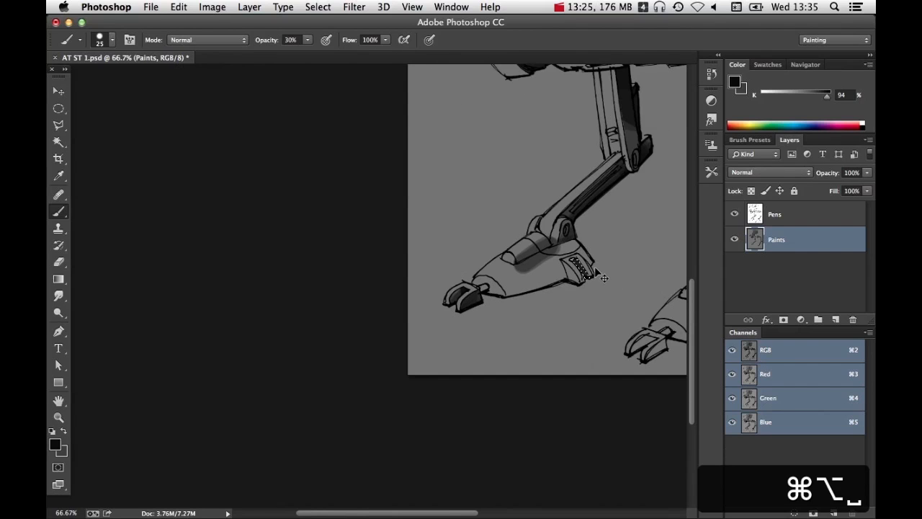
pyautogui.press('super+d')
# Darken the slot in the near foot's rear claw with 94% gray strokes of a 14 px brush at 30% opacity
pyautogui.moveTo(595, 274); pyautogui.dragTo(385, 197)
pyautogui.keyDown('super'); pyautogui.click(552, 227); pyautogui.keyUp('super')
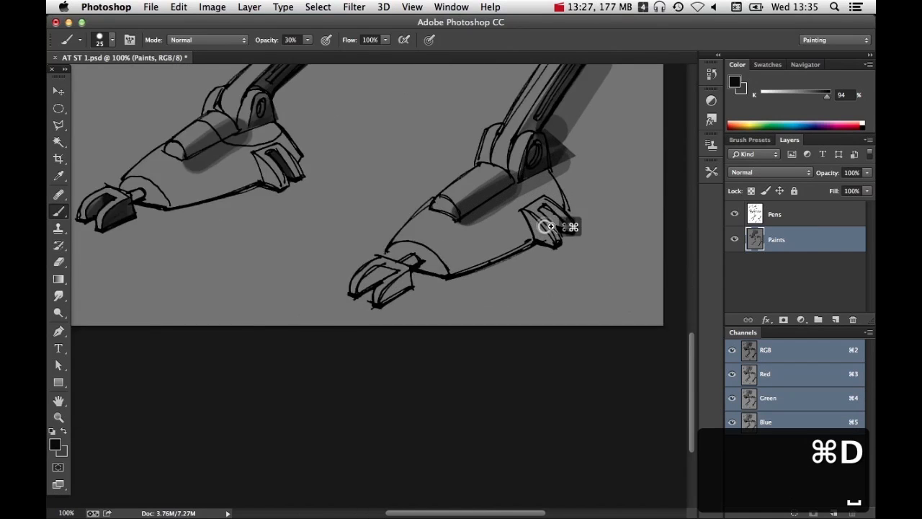
pyautogui.keyDown('super'); pyautogui.click(551, 227); pyautogui.keyUp('super')
pyautogui.keyDown('super'); pyautogui.click(553, 226); pyautogui.keyUp('super')
pyautogui.moveTo(564, 196)
pyautogui.mouseDown()
pyautogui.moveTo(598, 235)
pyautogui.moveTo(542, 175)
pyautogui.moveTo(611, 255)
pyautogui.mouseUp()
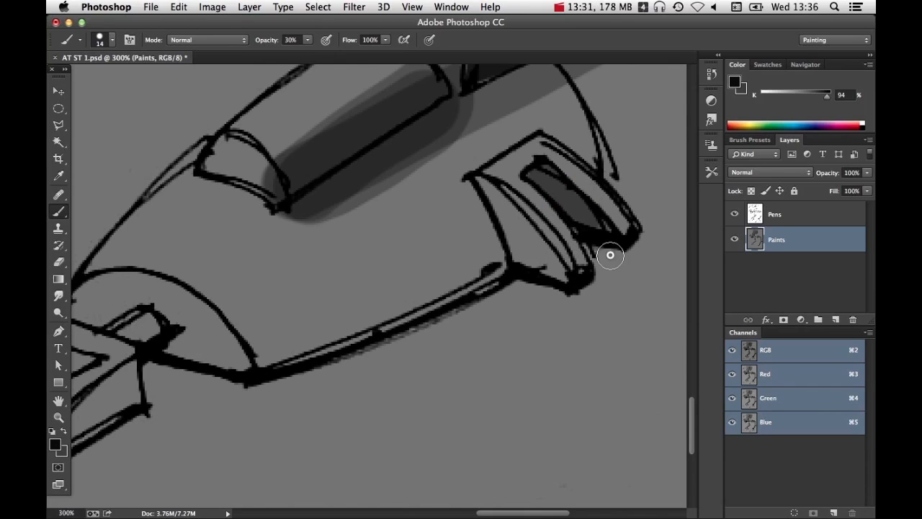
pyautogui.moveTo(539, 177); pyautogui.dragTo(595, 232)
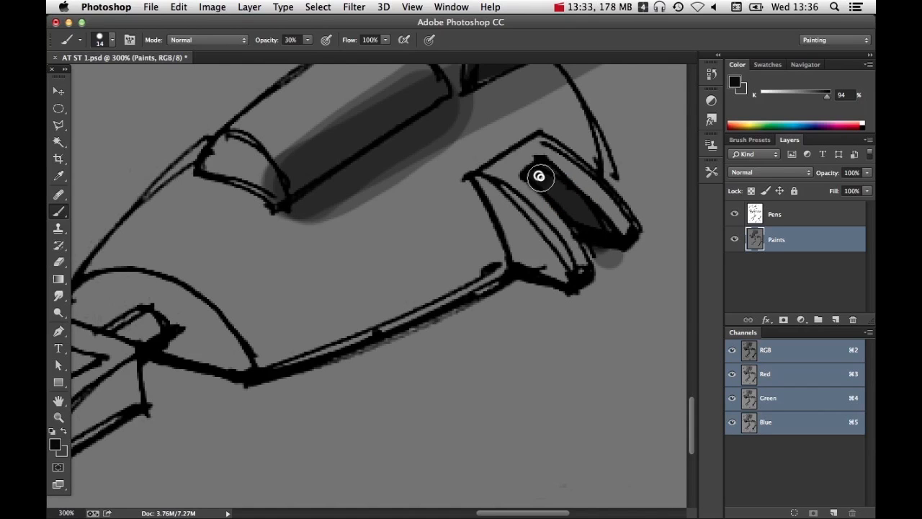
# Shade the heels of the near and far feet behind the ankles with 94% gray using a 60 px brush
pyautogui.press('super+alt+0')
pyautogui.moveTo(567, 169); pyautogui.dragTo(588, 185)
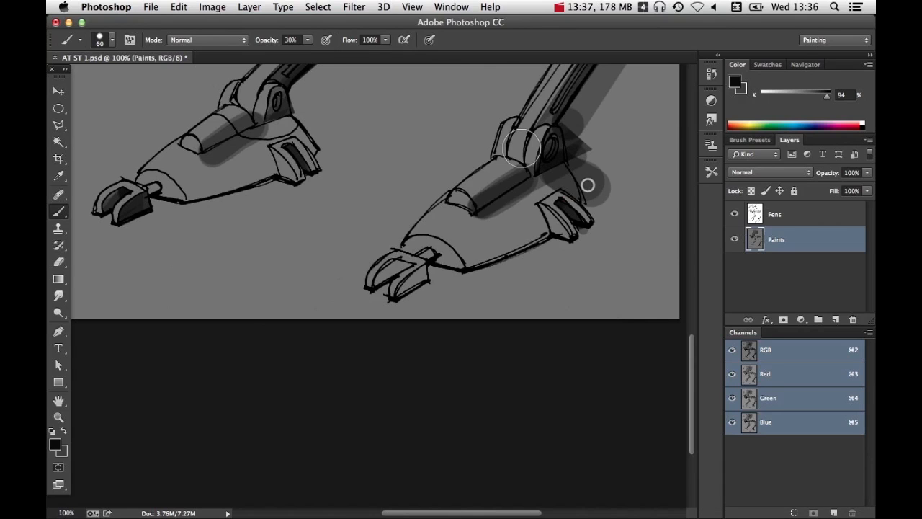
pyautogui.moveTo(291, 121); pyautogui.dragTo(311, 124)
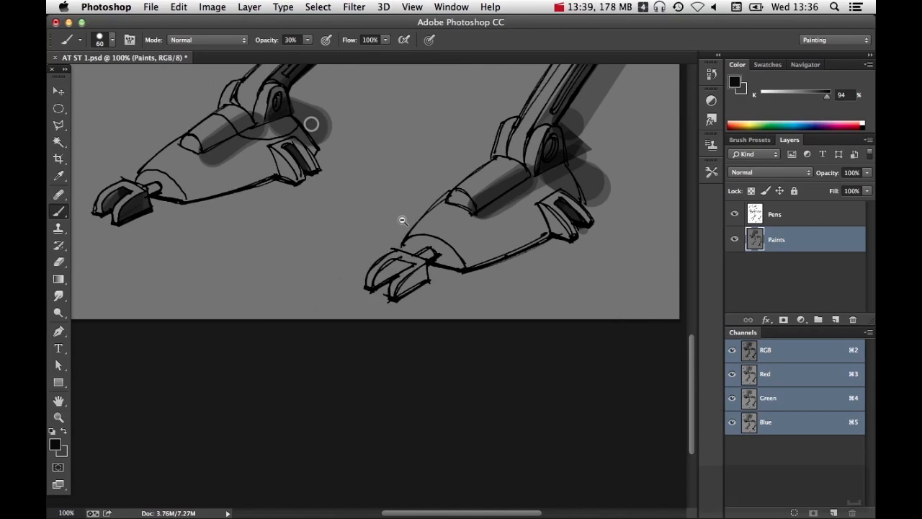
# Select the lower plate of the central hip block with the Polygonal Lasso, following its notched upper edge
pyautogui.keyDown('alt'); pyautogui.keyDown('super'); pyautogui.click(413, 235); pyautogui.keyUp('super'); pyautogui.keyUp('alt')
pyautogui.keyDown('alt'); pyautogui.keyDown('super'); pyautogui.click(470, 240); pyautogui.keyUp('super'); pyautogui.keyUp('alt')
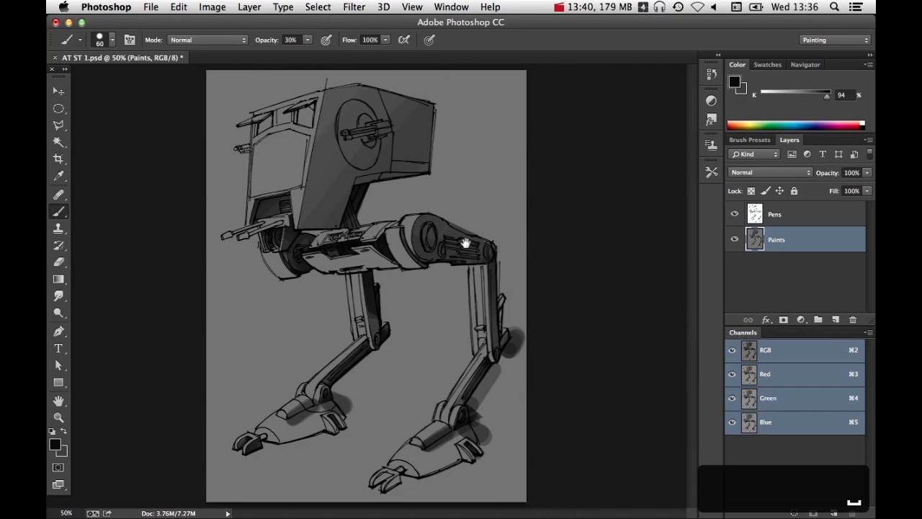
pyautogui.keyDown('super'); pyautogui.click(436, 271); pyautogui.keyUp('super')
pyautogui.keyDown('super'); pyautogui.click(436, 271); pyautogui.keyUp('super')
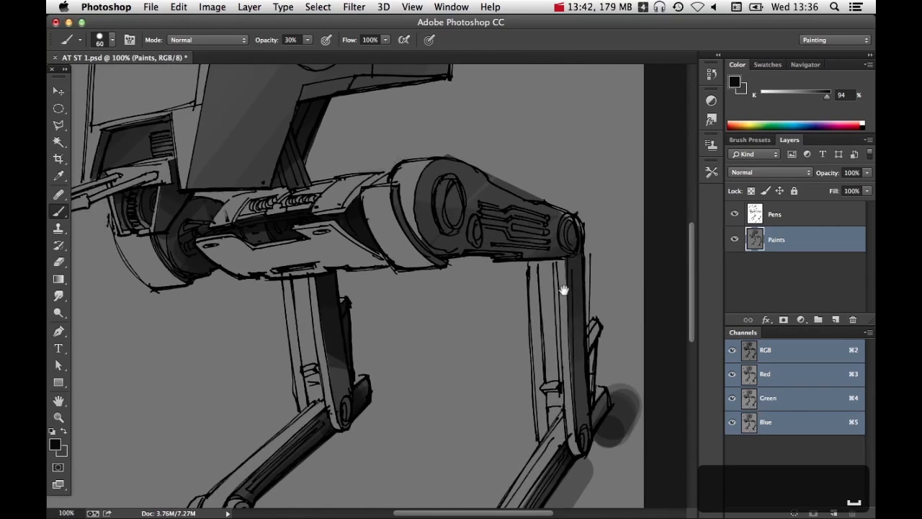
pyautogui.click(61, 124)
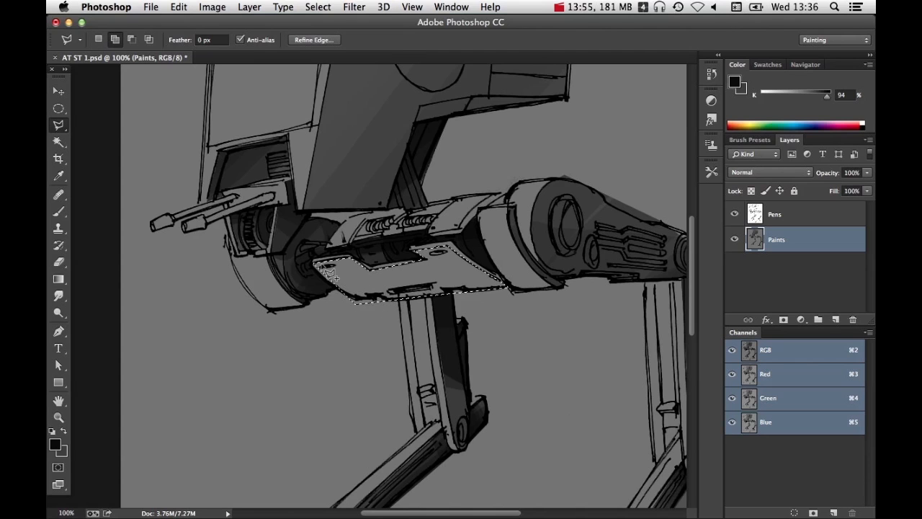
# Extend the hip plate selection outward to follow the curved edge beside the far hip joint
pyautogui.keyDown('super'); pyautogui.click(369, 286); pyautogui.keyUp('super')
pyautogui.keyDown('super'); pyautogui.click(368, 286); pyautogui.keyUp('super')
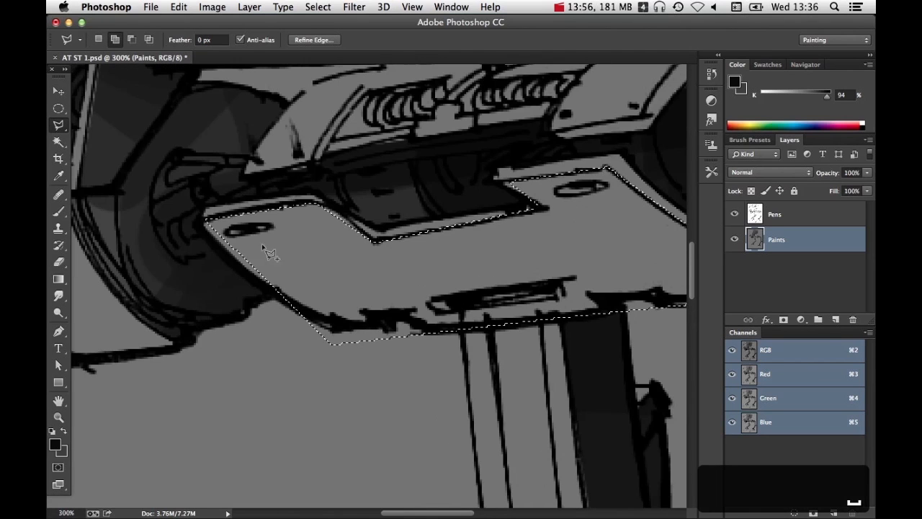
pyautogui.keyDown('shift'); pyautogui.click(209, 221); pyautogui.keyUp('shift')
pyautogui.keyDown('shift'); pyautogui.click(202, 224); pyautogui.keyUp('shift')
pyautogui.keyDown('shift'); pyautogui.click(225, 255); pyautogui.keyUp('shift')
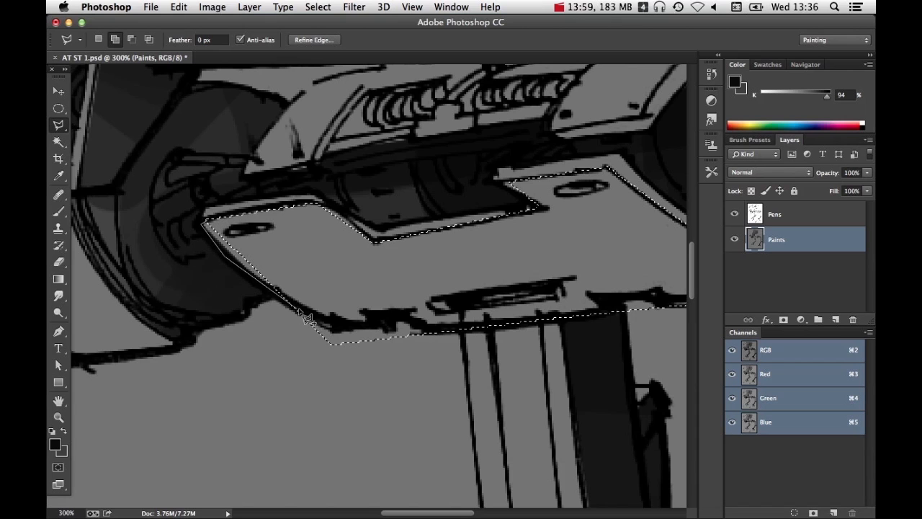
pyautogui.doubleClick(290, 241)
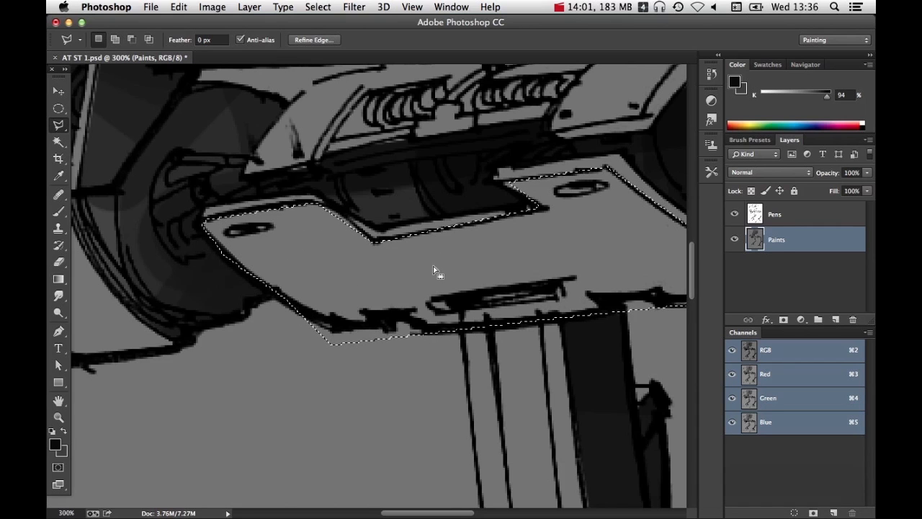
# Shade the selected hip plate with broad 94% gray strokes of a 186 px brush at 30% opacity, darker along its lower edge, and deselect
pyautogui.press('b')
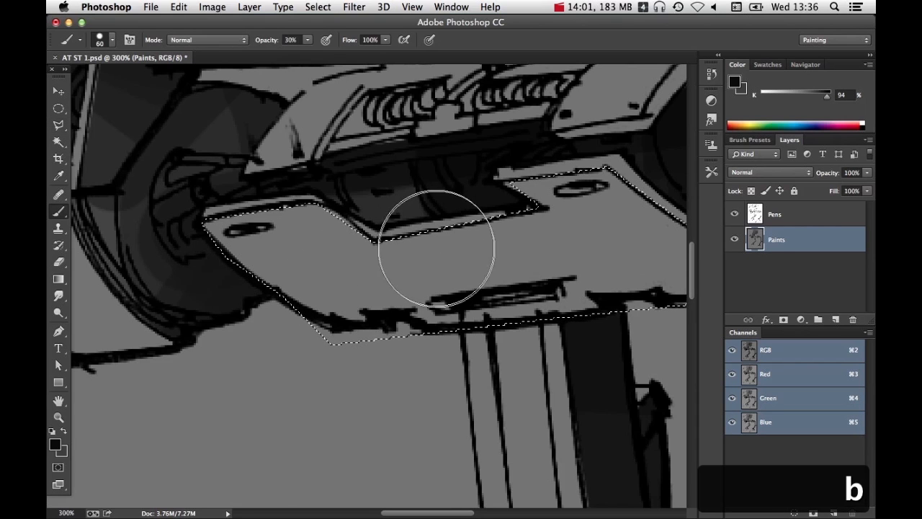
pyautogui.hotkey('alt', 'space')
pyautogui.keyDown('alt'); pyautogui.keyDown('super'); pyautogui.click(470, 265); pyautogui.keyUp('super'); pyautogui.keyUp('alt')
pyautogui.keyDown('alt'); pyautogui.keyDown('super'); pyautogui.click(473, 263); pyautogui.keyUp('super'); pyautogui.keyUp('alt')
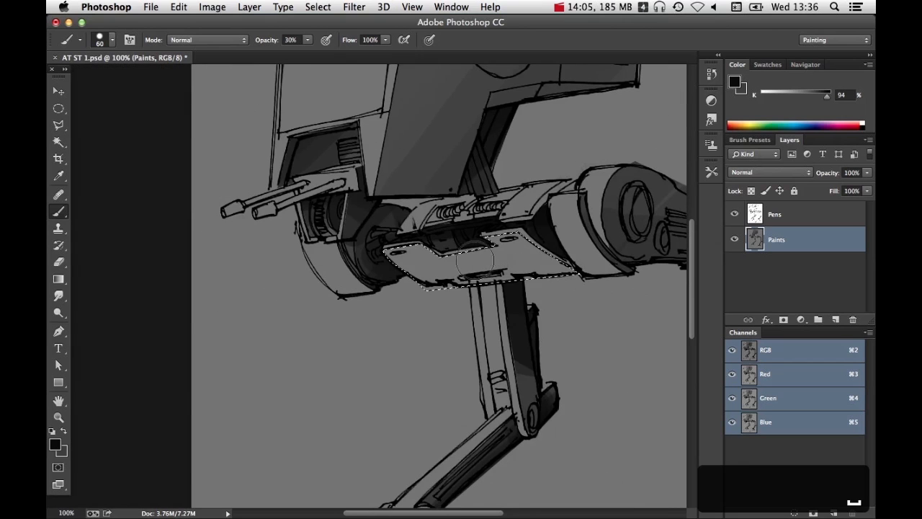
pyautogui.moveTo(418, 267)
pyautogui.mouseDown()
pyautogui.moveTo(411, 264)
pyautogui.moveTo(442, 282)
pyautogui.mouseUp()
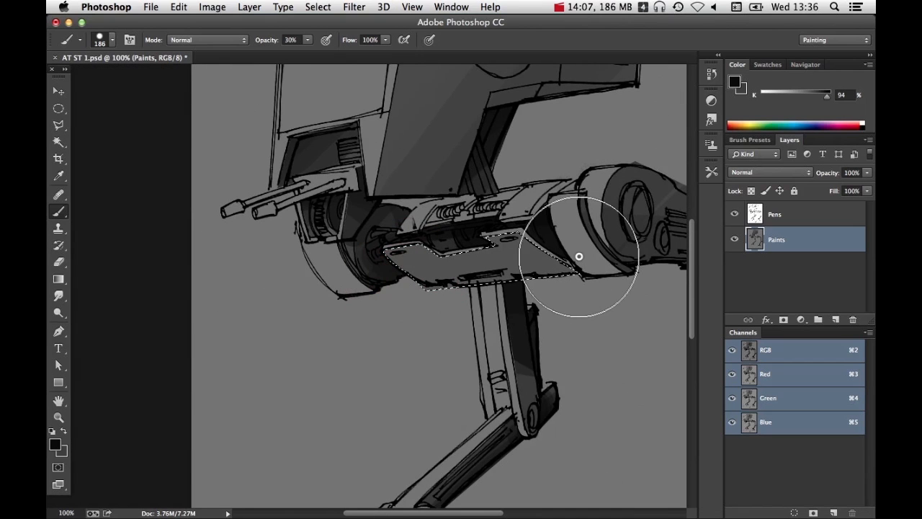
pyautogui.moveTo(339, 274); pyautogui.dragTo(586, 247)
pyautogui.moveTo(376, 324)
pyautogui.mouseDown()
pyautogui.moveTo(611, 297)
pyautogui.moveTo(395, 332)
pyautogui.moveTo(616, 307)
pyautogui.moveTo(456, 339)
pyautogui.moveTo(428, 339)
pyautogui.moveTo(631, 312)
pyautogui.mouseUp()
pyautogui.press('super+d')
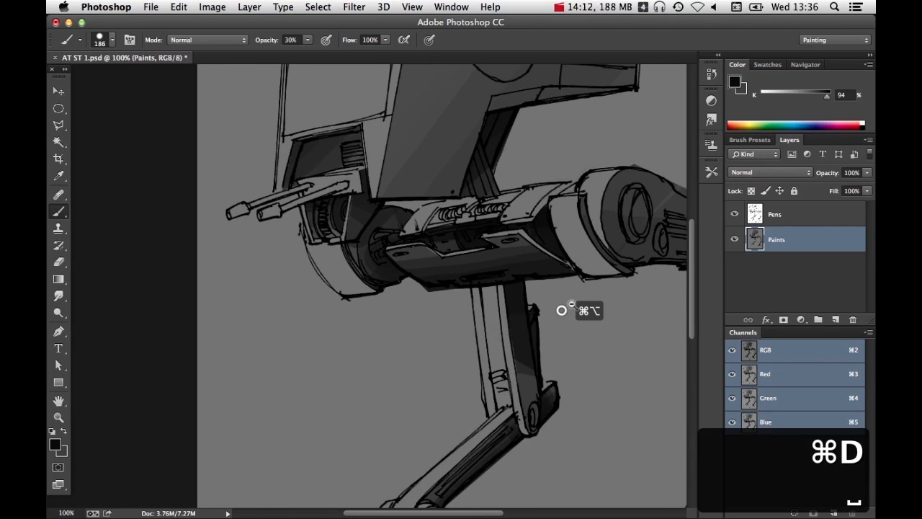
# Select the light curved band between the central hip block and the near hip joint with the Polygonal Lasso
pyautogui.keyDown('alt'); pyautogui.keyDown('super'); pyautogui.click(560, 309); pyautogui.keyUp('super'); pyautogui.keyUp('alt')
pyautogui.keyDown('alt'); pyautogui.keyDown('super'); pyautogui.click(574, 303); pyautogui.keyUp('super'); pyautogui.keyUp('alt')
pyautogui.keyDown('super'); pyautogui.click(430, 263); pyautogui.keyUp('super')
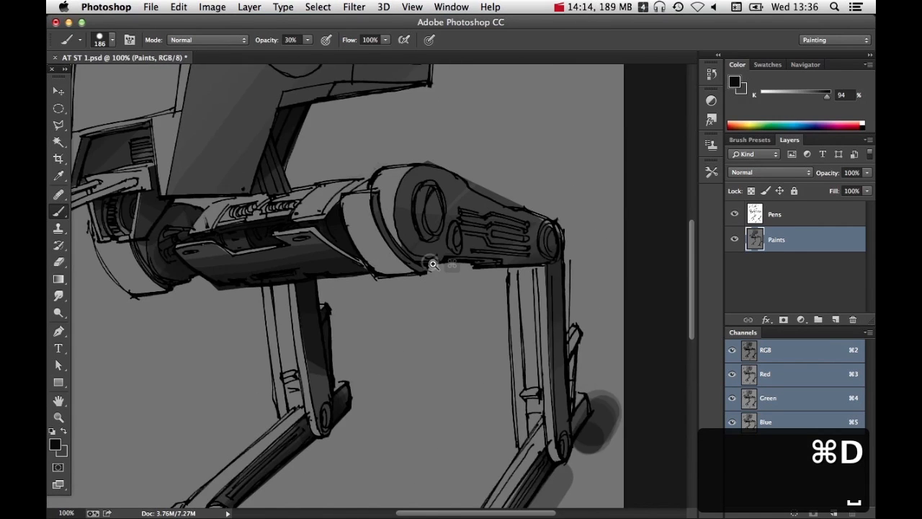
pyautogui.keyDown('super'); pyautogui.click(432, 263); pyautogui.keyUp('super')
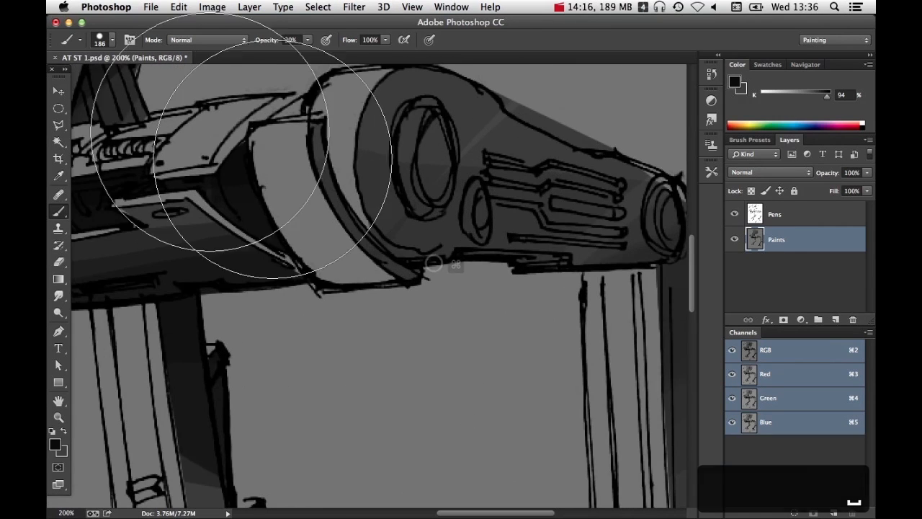
pyautogui.click(59, 125)
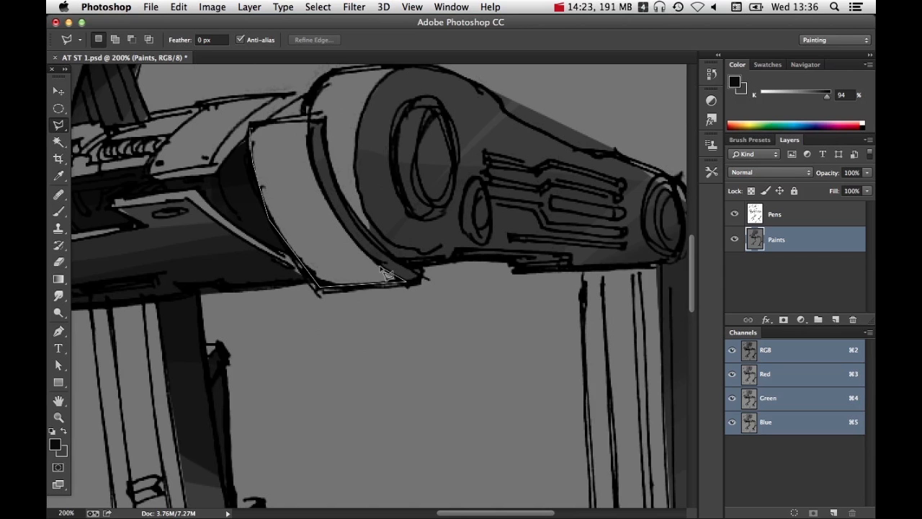
pyautogui.click(306, 134)
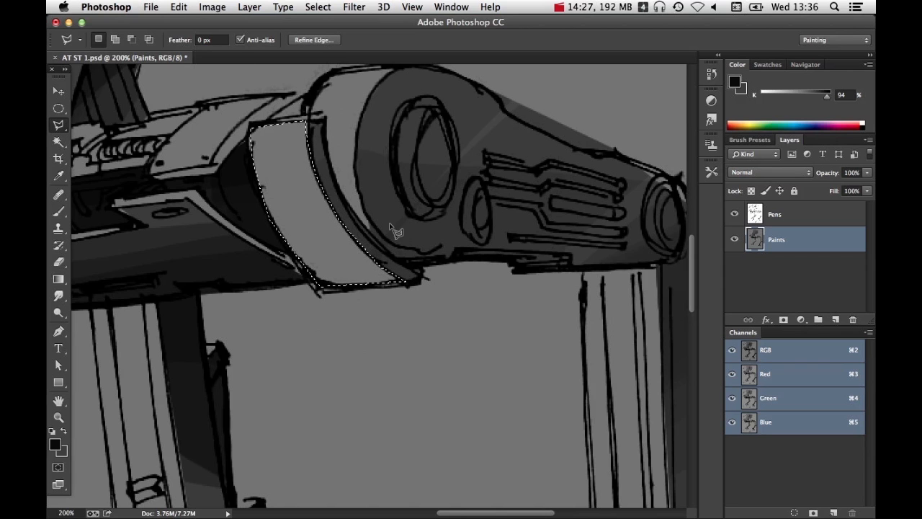
# Shade the selected curved band beside the near hip joint with 94% gray 186 px strokes at 30% opacity, darker toward the bottom, and deselect
pyautogui.press('b')
pyautogui.moveTo(328, 251); pyautogui.dragTo(478, 235)
pyautogui.moveTo(274, 278); pyautogui.dragTo(468, 281)
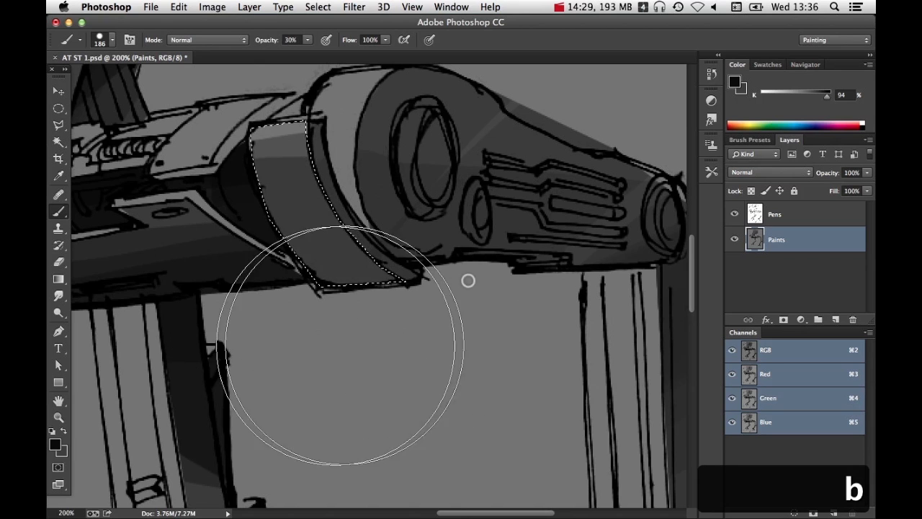
pyautogui.moveTo(341, 344); pyautogui.dragTo(433, 346)
pyautogui.press('3')
pyautogui.moveTo(354, 369)
pyautogui.mouseDown()
pyautogui.moveTo(483, 325)
pyautogui.moveTo(555, 280)
pyautogui.moveTo(649, 241)
pyautogui.mouseUp()
pyautogui.keyDown('alt'); pyautogui.keyDown('super'); pyautogui.click(483, 302); pyautogui.keyUp('super'); pyautogui.keyUp('alt')
pyautogui.keyDown('alt'); pyautogui.keyDown('super'); pyautogui.click(484, 301); pyautogui.keyUp('super'); pyautogui.keyUp('alt')
pyautogui.press('super+d')
# Select the lower curved plate of the far hip joint with the Polygonal Lasso, shade it with the 186 px brush, and deselect
pyautogui.press('l')
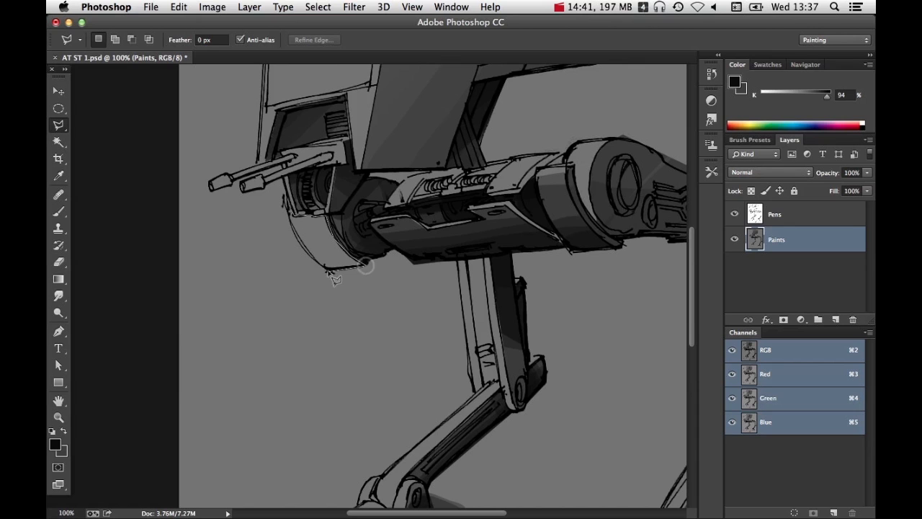
pyautogui.click(286, 199)
pyautogui.press('b')
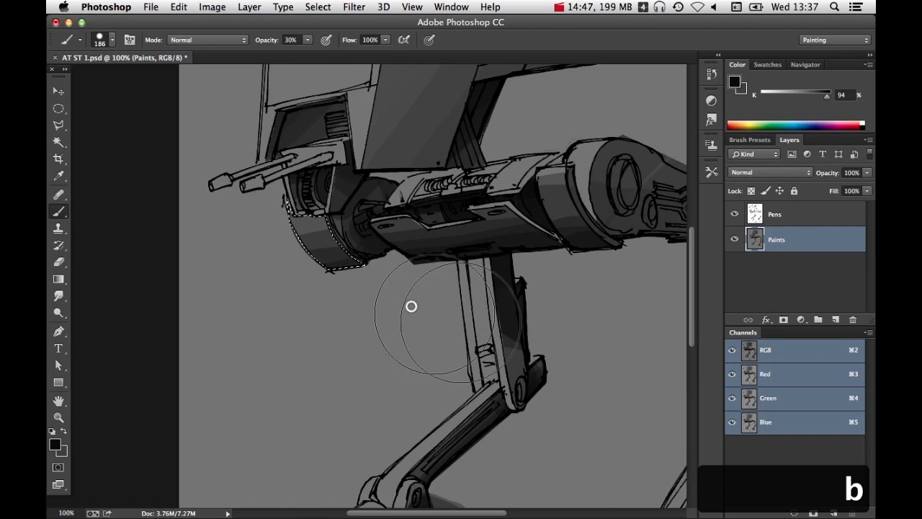
pyautogui.press('super+d')
# Select the lower end of the far leg between the ankle's joint plates with the Polygonal Lasso
pyautogui.keyDown('alt'); pyautogui.keyDown('super'); pyautogui.click(500, 311); pyautogui.keyUp('super'); pyautogui.keyUp('alt')
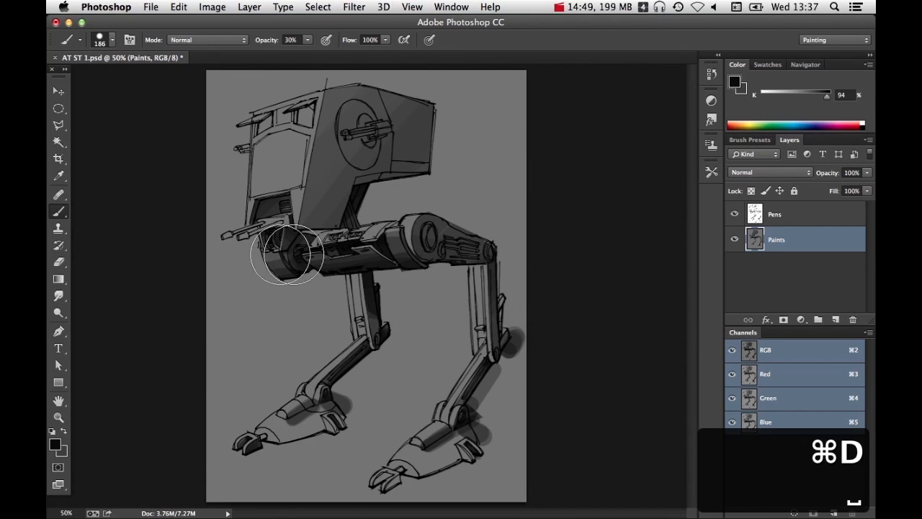
pyautogui.keyDown('super'); pyautogui.click(337, 395); pyautogui.keyUp('super')
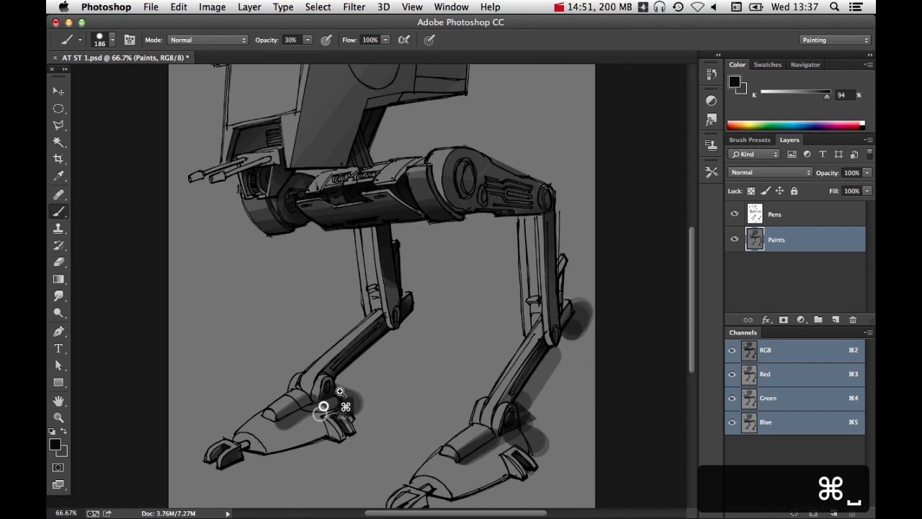
pyautogui.moveTo(340, 392); pyautogui.dragTo(463, 269)
pyautogui.moveTo(494, 299); pyautogui.dragTo(464, 249)
pyautogui.keyDown('super'); pyautogui.click(436, 259); pyautogui.keyUp('super')
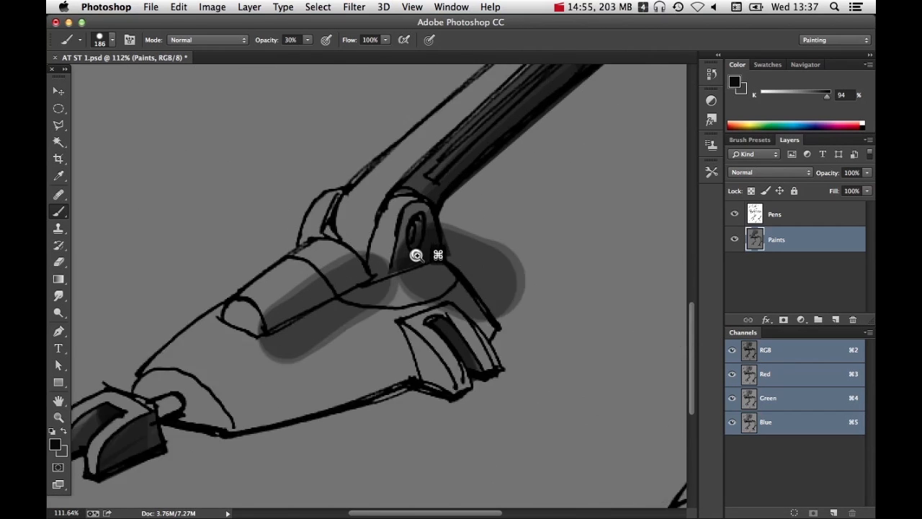
pyautogui.keyDown('super'); pyautogui.click(436, 260); pyautogui.keyUp('super')
pyautogui.click(59, 127)
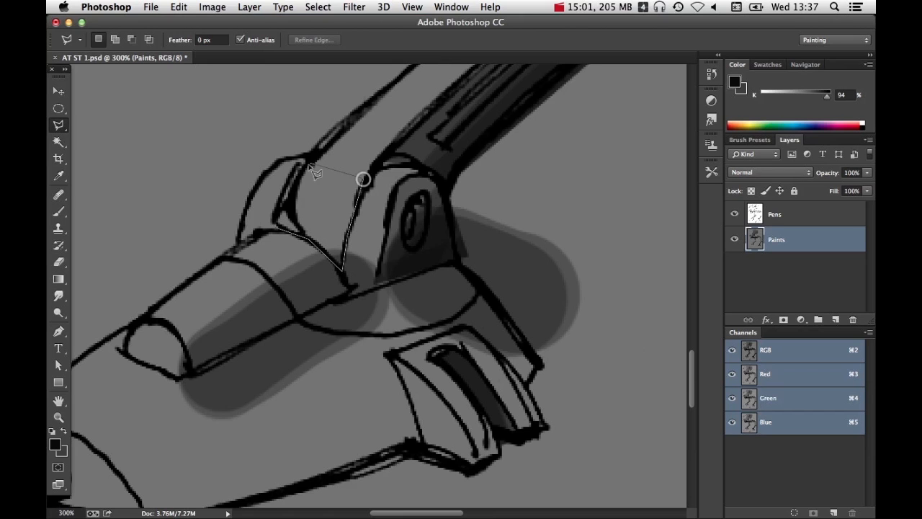
pyautogui.click(280, 205)
# Shade the selected far ankle section with a 105 px brush at 30% opacity, darkest along its lower edge, and deselect
pyautogui.press('b')
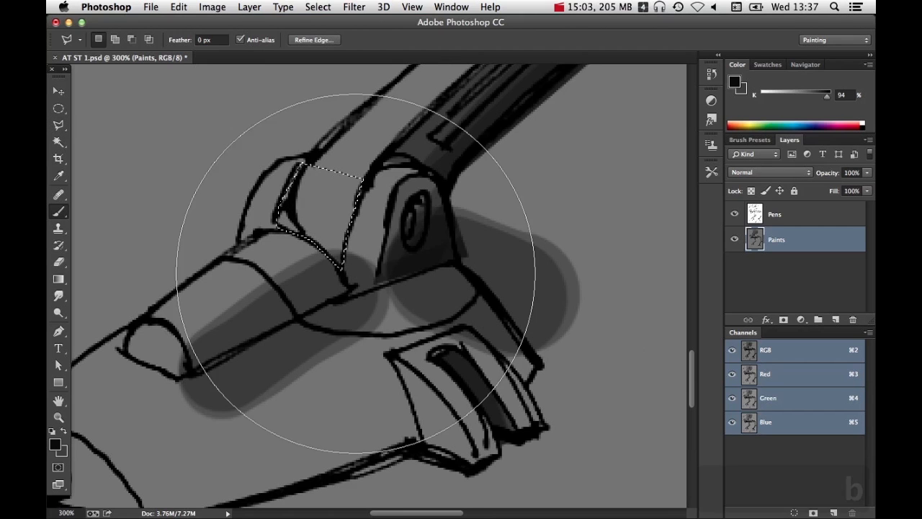
pyautogui.moveTo(408, 310); pyautogui.dragTo(325, 296)
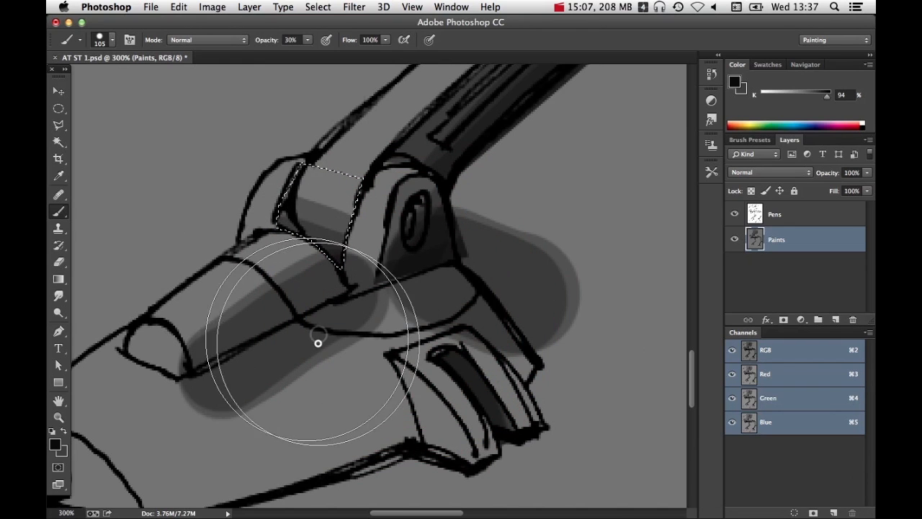
pyautogui.moveTo(294, 326); pyautogui.dragTo(288, 282)
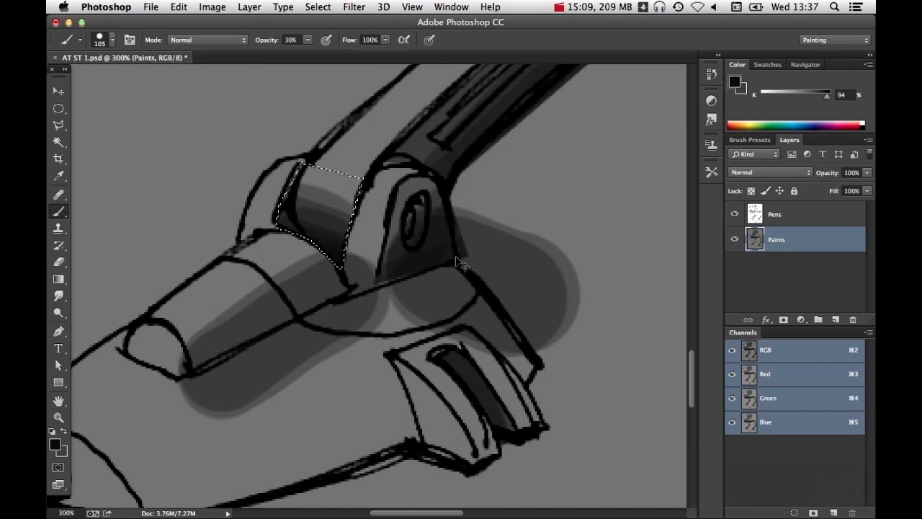
pyautogui.press('super+d')
# Select the matching section between the near ankle's joint plates, shade it darker toward the foot with the 105 px brush, and deselect
pyautogui.keyDown('alt'); pyautogui.keyDown('super'); pyautogui.click(475, 272); pyautogui.keyUp('super'); pyautogui.keyUp('alt')
pyautogui.moveTo(505, 288)
pyautogui.mouseDown()
pyautogui.moveTo(272, 169)
pyautogui.moveTo(410, 250)
pyautogui.moveTo(327, 358)
pyautogui.mouseUp()
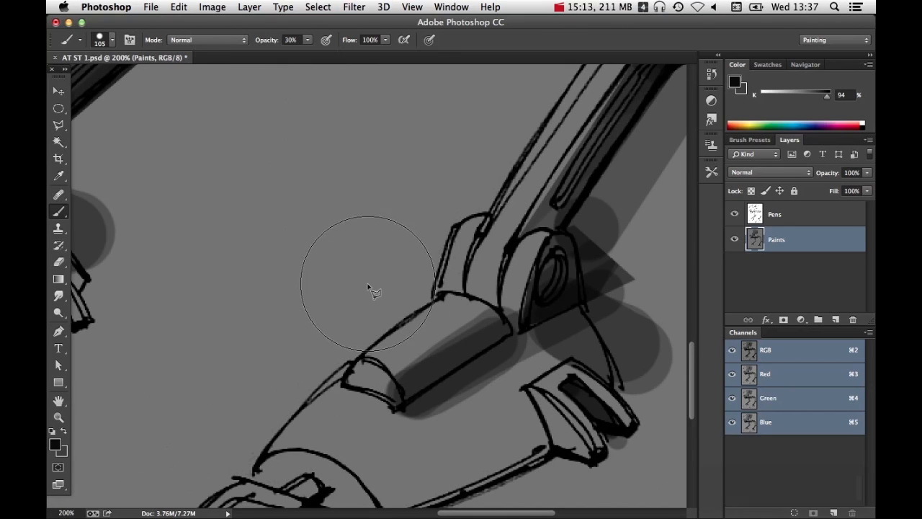
pyautogui.press('l')
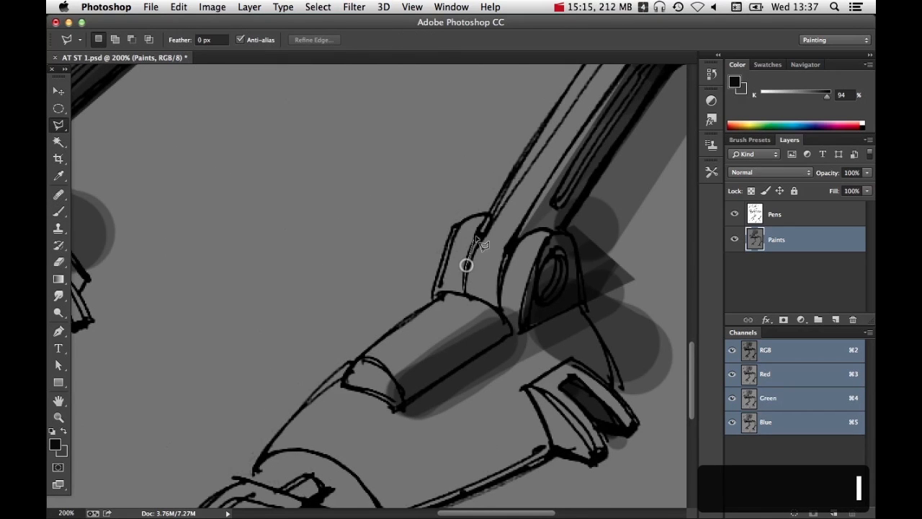
pyautogui.click(517, 230)
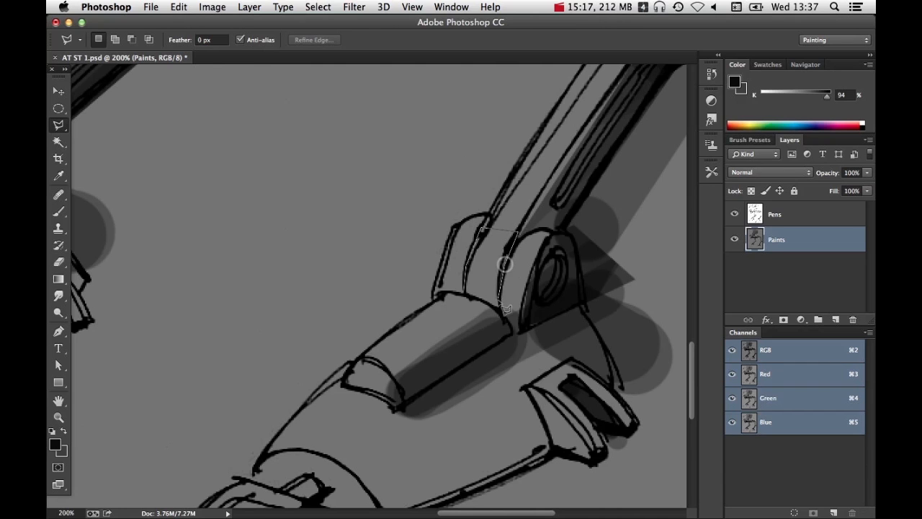
pyautogui.click(474, 298)
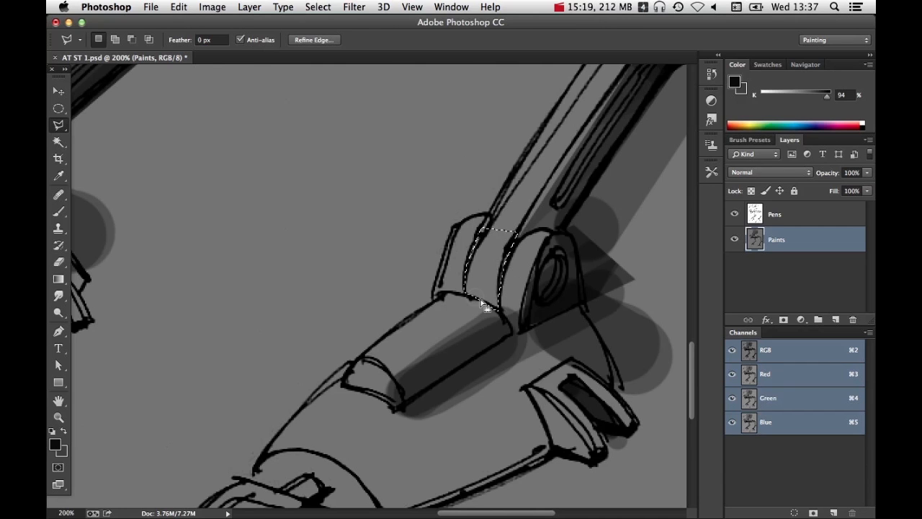
pyautogui.press('b')
pyautogui.moveTo(502, 344)
pyautogui.mouseDown()
pyautogui.moveTo(468, 363)
pyautogui.moveTo(481, 374)
pyautogui.moveTo(476, 350)
pyautogui.mouseUp()
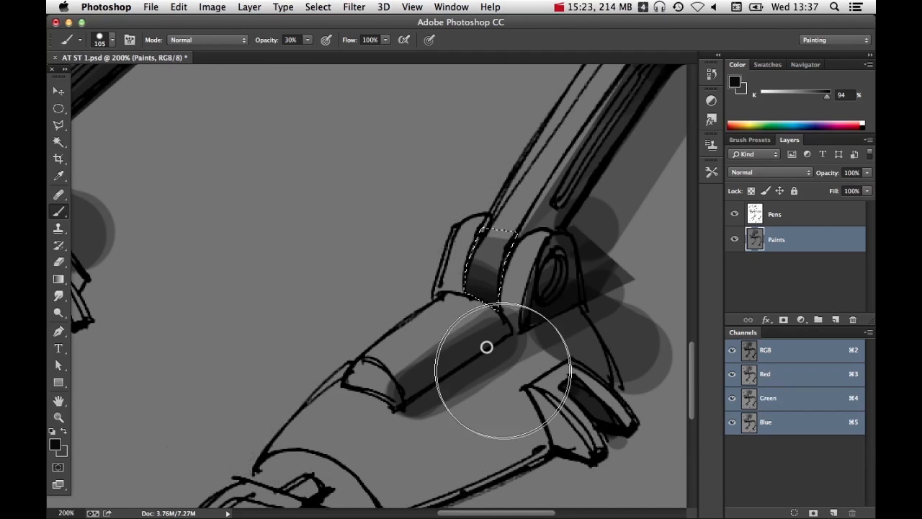
pyautogui.press('super+d')
# Darken the rounded lower tips of the upper legs' front edges at both knees with a 16 px brush
pyautogui.scroll(-5, 551, 306)
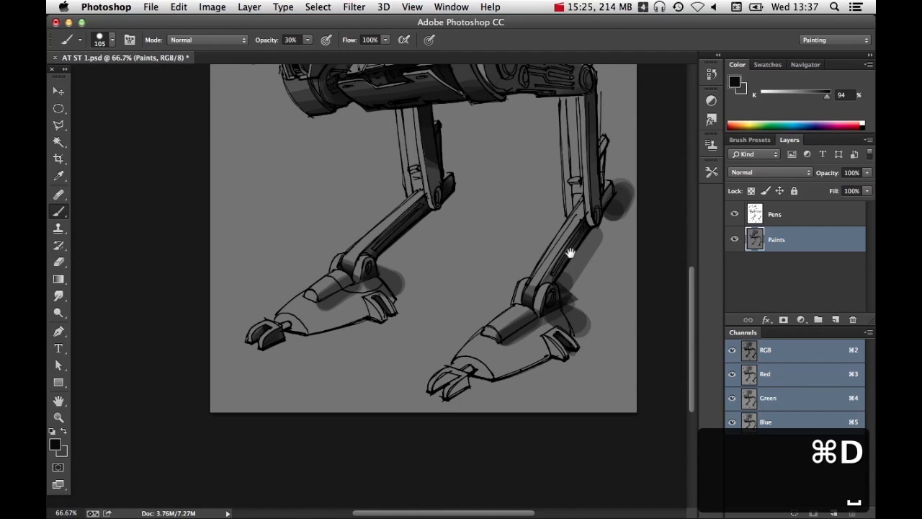
pyautogui.moveTo(549, 289); pyautogui.dragTo(518, 334)
pyautogui.keyDown('super'); pyautogui.click(420, 249); pyautogui.keyUp('super')
pyautogui.scroll(8, 420, 248)
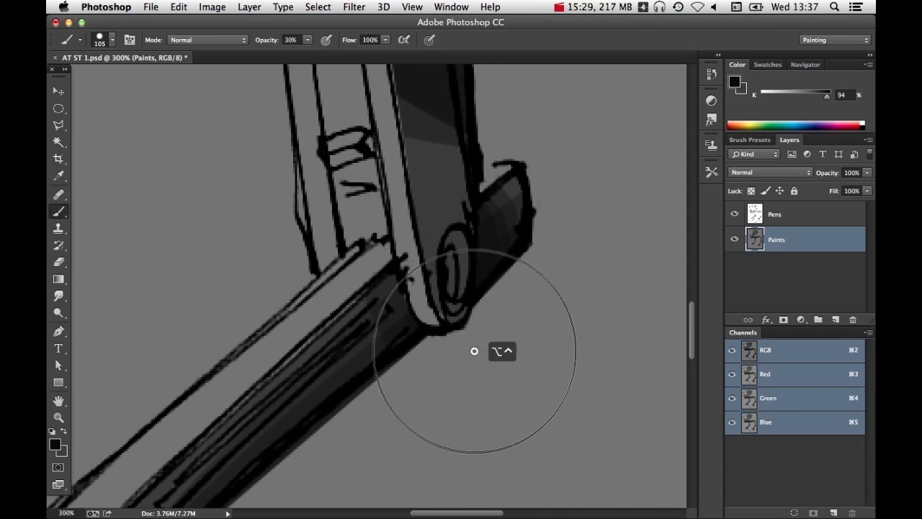
pyautogui.moveTo(473, 350); pyautogui.dragTo(389, 337)
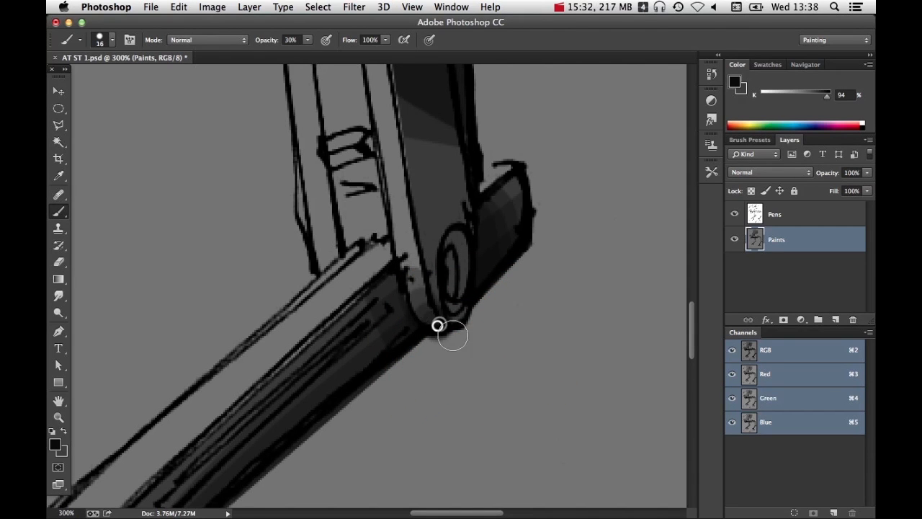
pyautogui.scroll(-5, 540, 340)
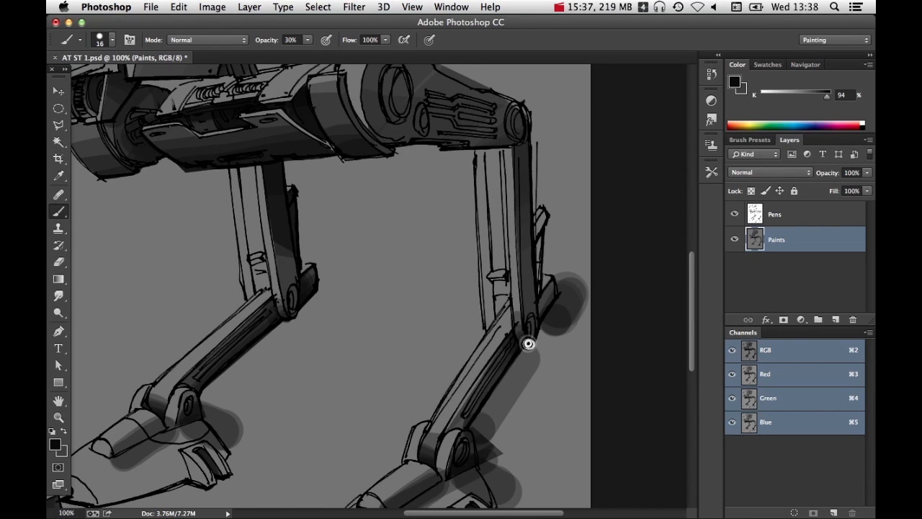
# Paint a straight shadow beneath the collar of the near leg's piston with a 9 px brush at 30% opacity
pyautogui.keyDown('super'); pyautogui.click(494, 302); pyautogui.keyUp('super')
pyautogui.keyDown('super'); pyautogui.click(474, 303); pyautogui.keyUp('super')
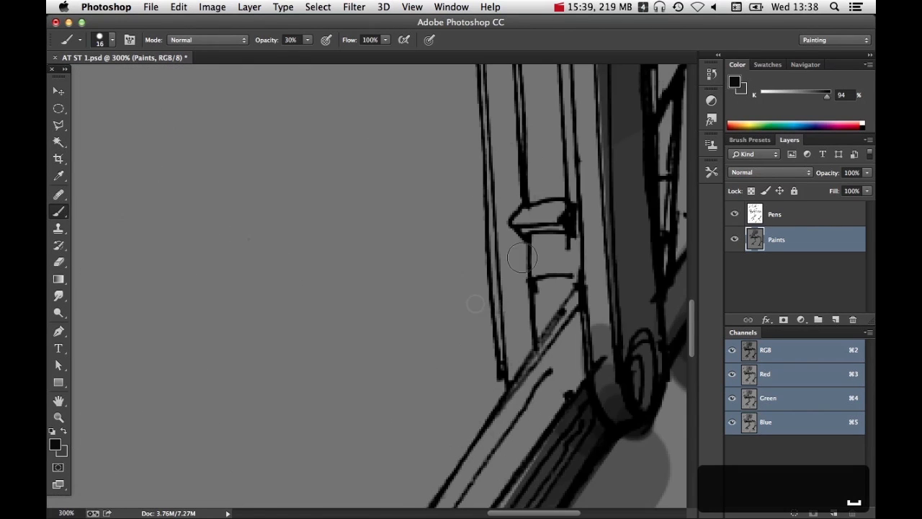
pyautogui.moveTo(536, 245); pyautogui.dragTo(531, 246)
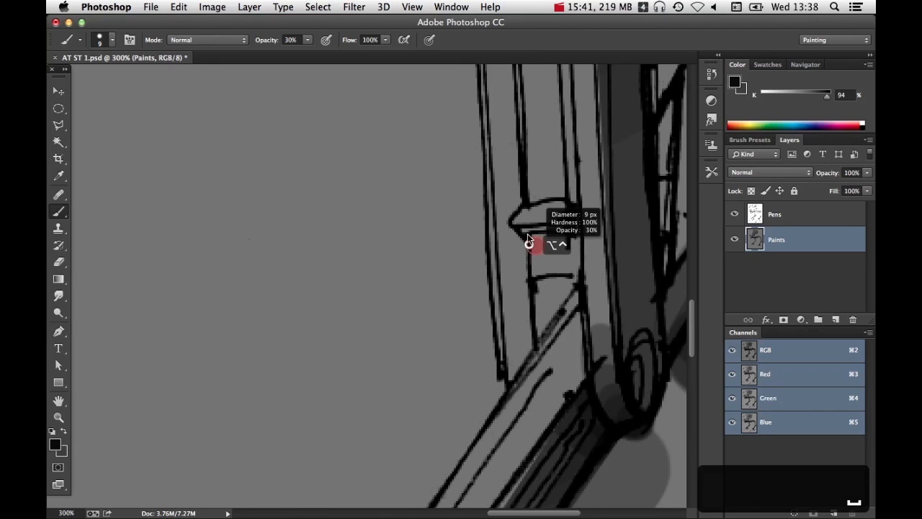
pyautogui.click(526, 232)
pyautogui.keyDown('shift'); pyautogui.click(563, 230); pyautogui.keyUp('shift')
pyautogui.keyDown('shift'); pyautogui.click(529, 229); pyautogui.keyUp('shift')
pyautogui.keyDown('shift'); pyautogui.click(569, 232); pyautogui.keyUp('shift')
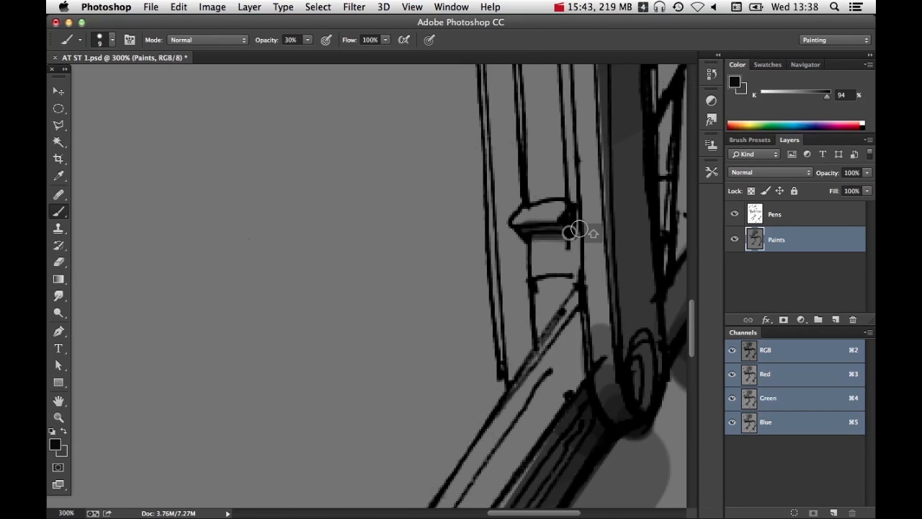
# Paint a matching shadow beneath the collar of the far leg's piston with the 9 px brush
pyautogui.press('space')
pyautogui.moveTo(293, 275); pyautogui.dragTo(568, 301)
pyautogui.moveTo(355, 292); pyautogui.dragTo(494, 302)
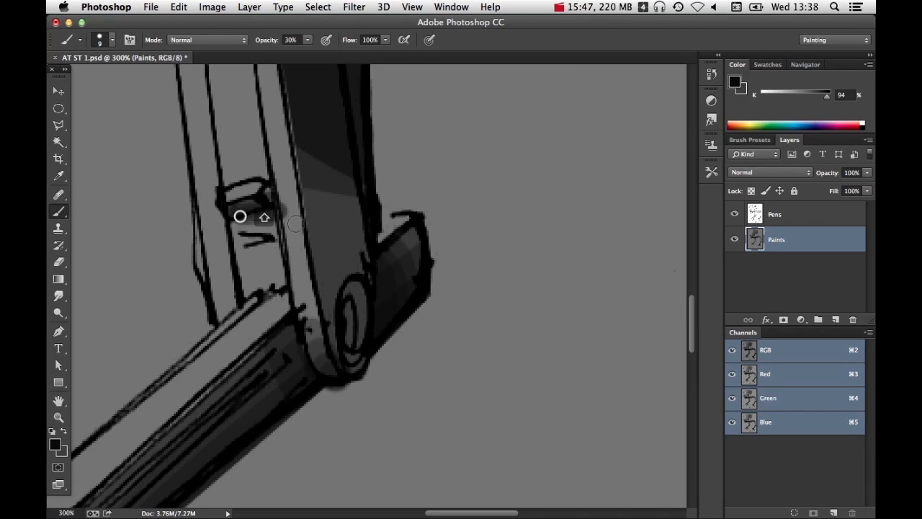
# Select the lower section of the far leg's piston with the Polygonal Lasso and brush a first gray tone over it
pyautogui.hotkey('shift', 'l')
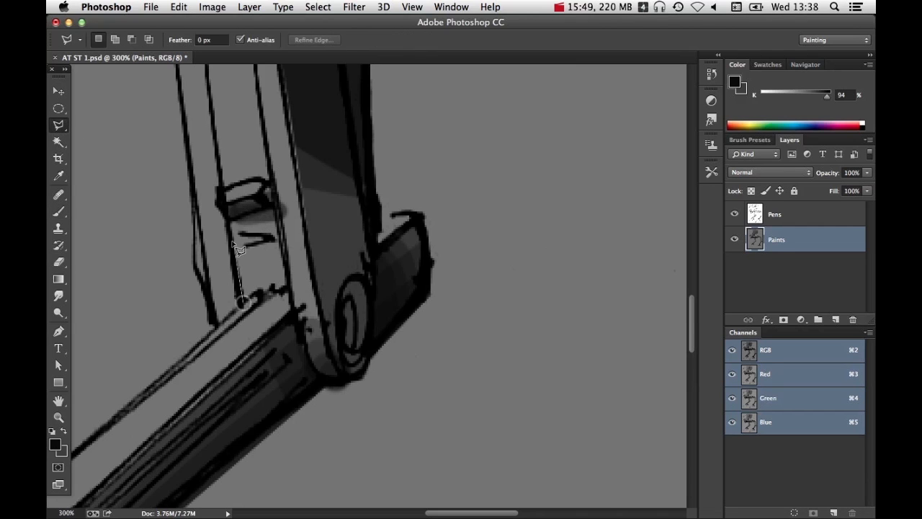
pyautogui.click(245, 305)
pyautogui.press('b')
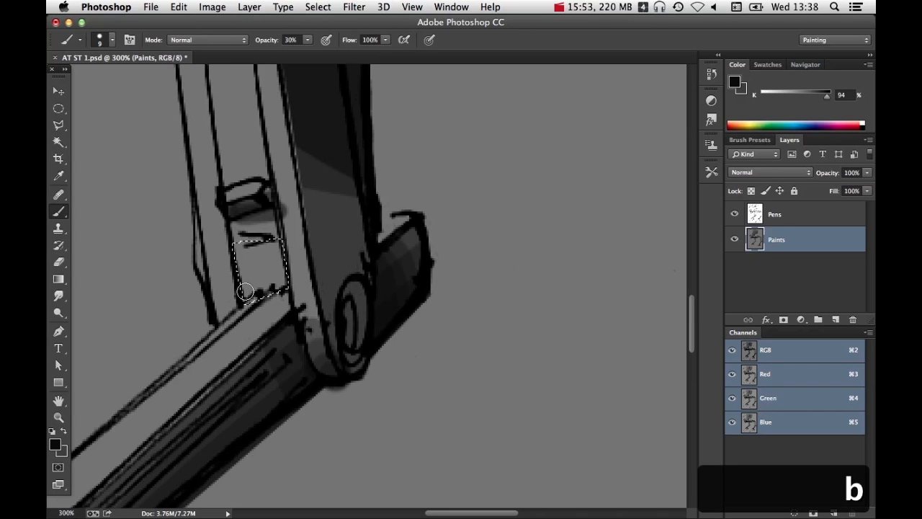
pyautogui.moveTo(265, 260); pyautogui.dragTo(237, 243)
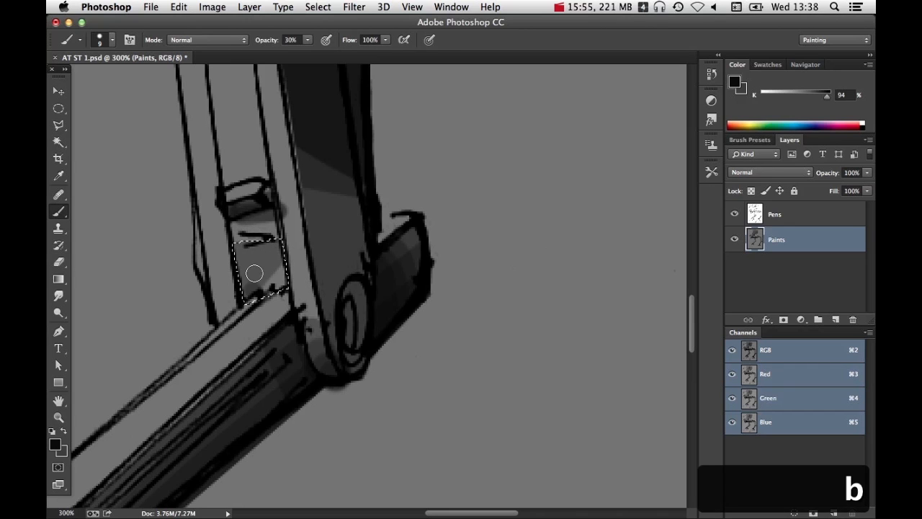
pyautogui.keyDown('ctrl'); pyautogui.keyDown('alt'); pyautogui.moveTo(254, 273); pyautogui.dragTo(266, 267); pyautogui.keyUp('alt'); pyautogui.keyUp('ctrl')
pyautogui.moveTo(225, 238); pyautogui.dragTo(327, 282)
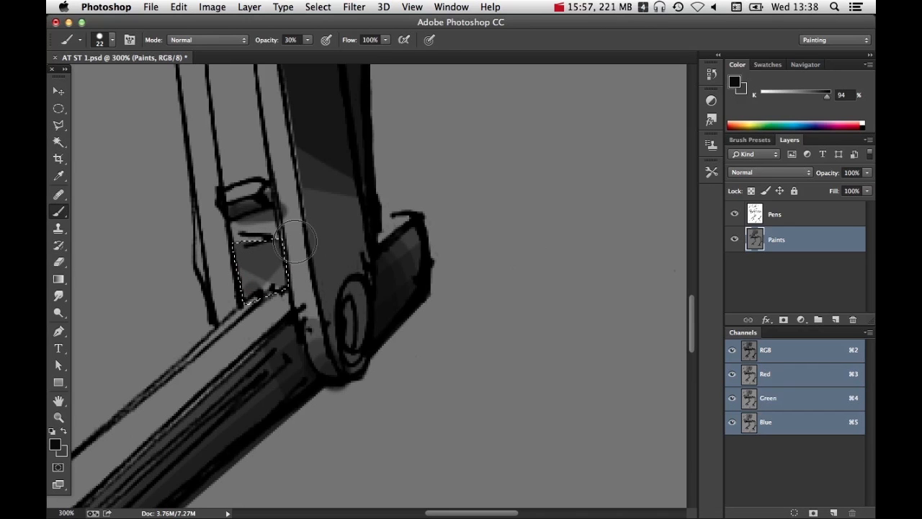
pyautogui.press('super+z')
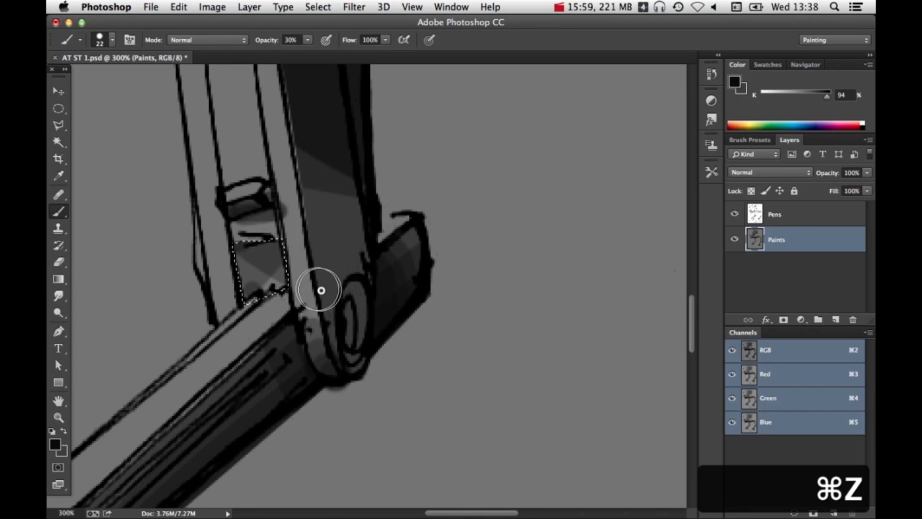
# Darken the selected far piston section with a 54 px brush at 30% opacity and deselect
pyautogui.keyDown('ctrl'); pyautogui.keyDown('alt'); pyautogui.moveTo(299, 263); pyautogui.dragTo(330, 262); pyautogui.keyUp('alt'); pyautogui.keyUp('ctrl')
pyautogui.moveTo(264, 287); pyautogui.dragTo(334, 229)
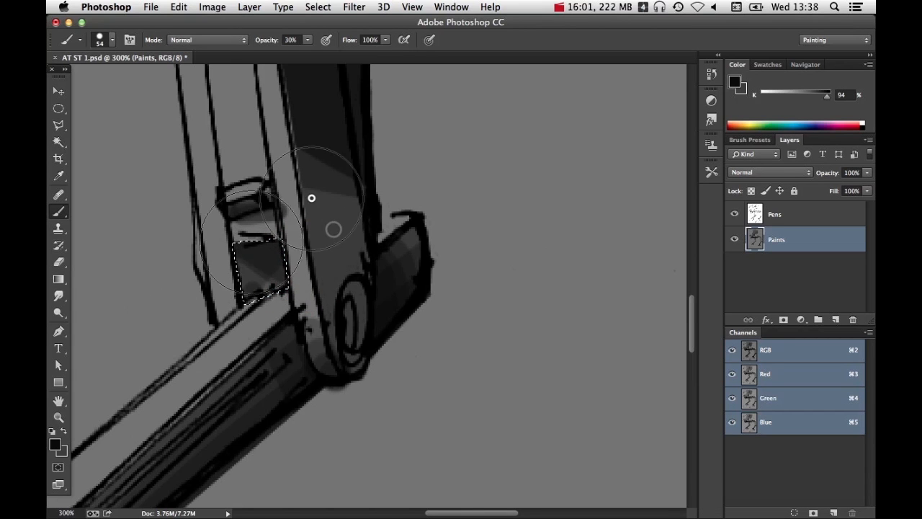
pyautogui.press('super+d')
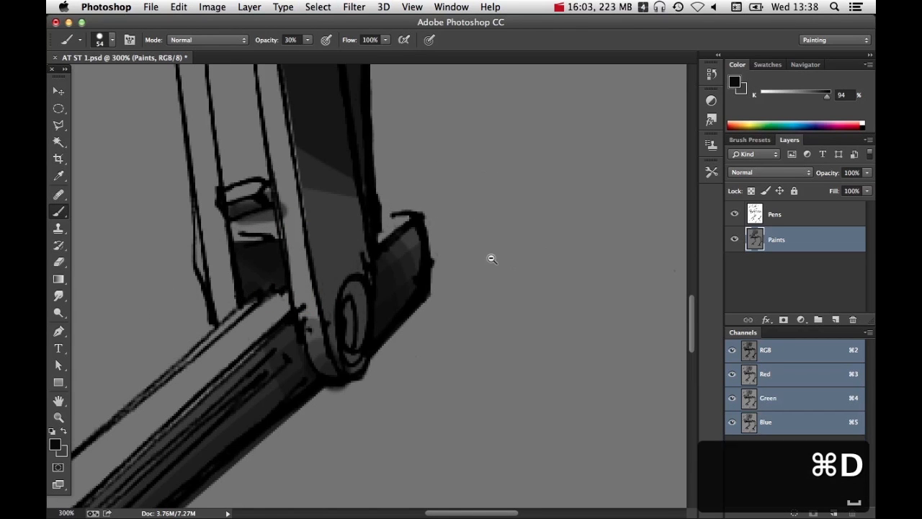
# Brush a 54 px gray stroke down along the outer side of the near leg's small rear strut to the knee
pyautogui.keyDown('alt'); pyautogui.keyDown('super'); pyautogui.click(491, 259); pyautogui.keyUp('super'); pyautogui.keyUp('alt')
pyautogui.keyDown('alt'); pyautogui.keyDown('super'); pyautogui.click(497, 263); pyautogui.keyUp('super'); pyautogui.keyUp('alt')
pyautogui.moveTo(504, 268); pyautogui.dragTo(260, 258)
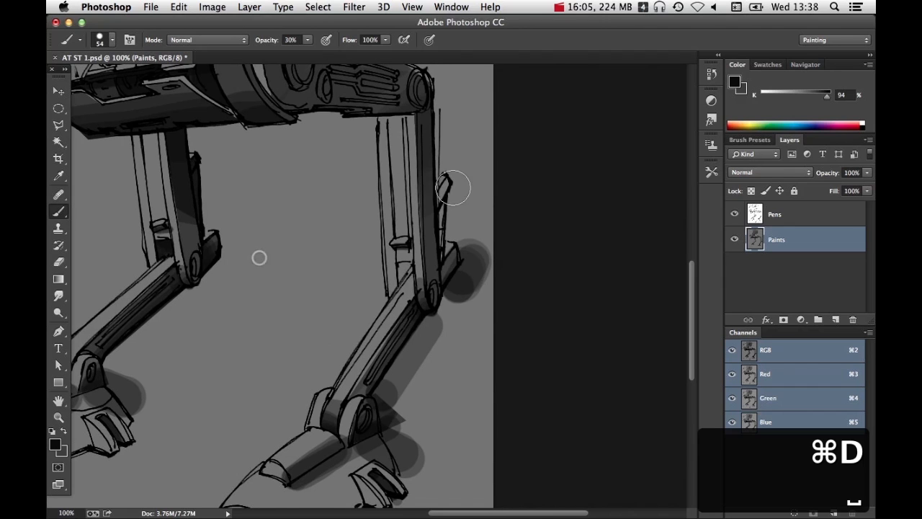
pyautogui.moveTo(454, 191); pyautogui.dragTo(471, 246)
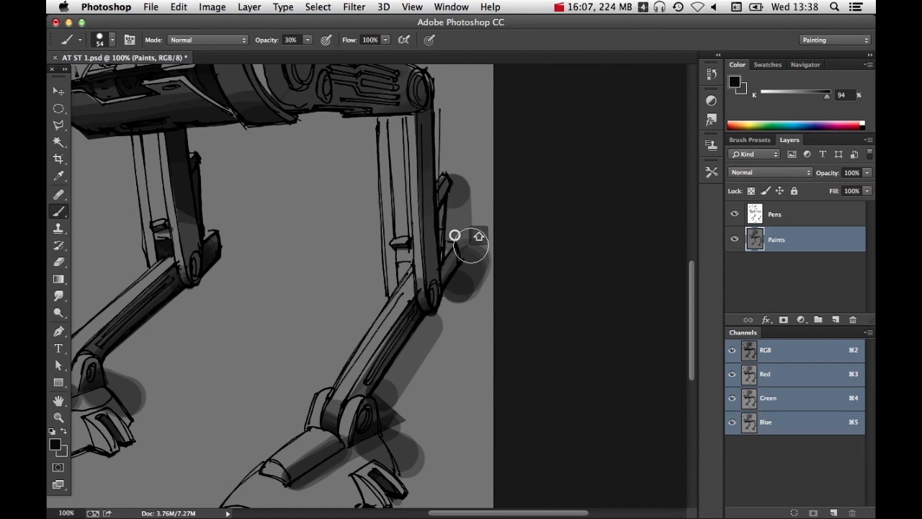
# Select the lower section of the near leg's piston above the knee with the Polygonal Lasso
pyautogui.keyDown('super'); pyautogui.click(407, 271); pyautogui.keyUp('super')
pyautogui.keyDown('super'); pyautogui.click(408, 268); pyautogui.keyUp('super')
pyautogui.press('l')
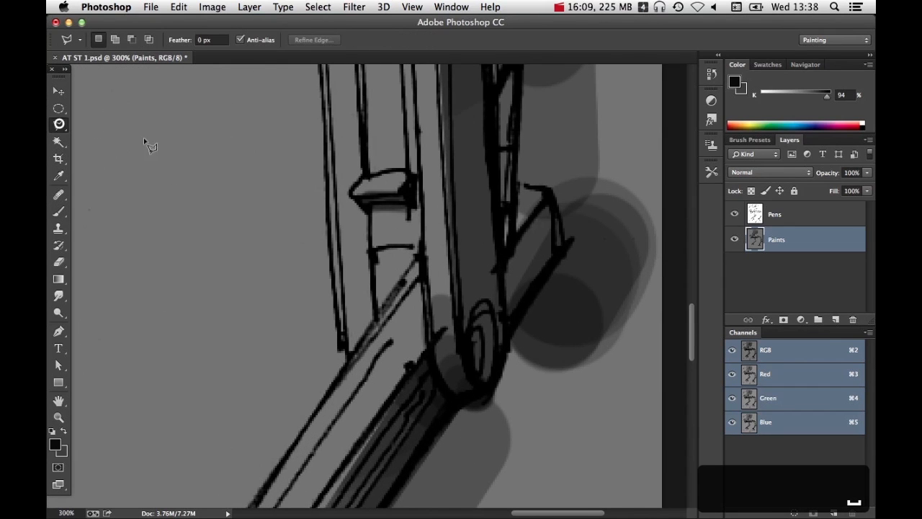
pyautogui.click(372, 247)
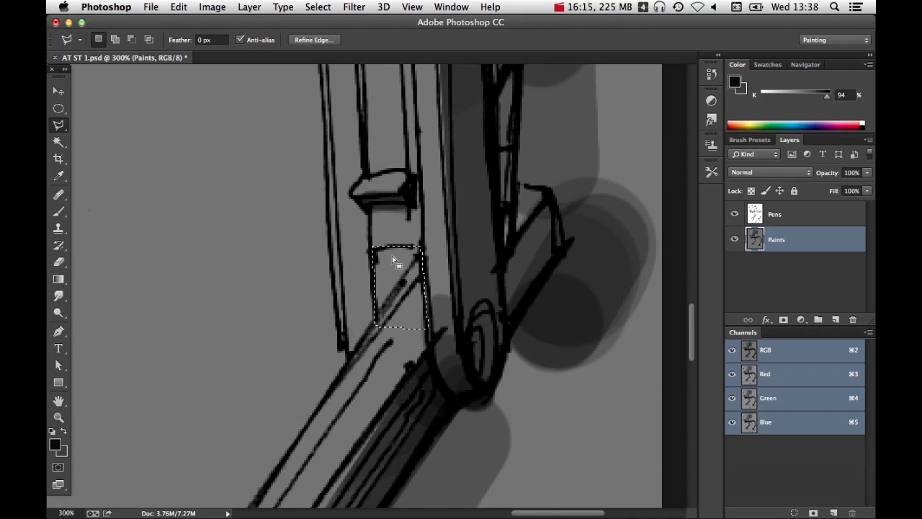
# Shade the selected near piston section with overlapping 54 px strokes at 30% opacity, darkest toward its upper part
pyautogui.press('b')
pyautogui.moveTo(416, 176)
pyautogui.mouseDown()
pyautogui.moveTo(326, 305)
pyautogui.moveTo(310, 311)
pyautogui.moveTo(402, 225)
pyautogui.mouseUp()
pyautogui.moveTo(473, 297); pyautogui.dragTo(480, 307)
pyautogui.moveTo(405, 211); pyautogui.dragTo(498, 330)
pyautogui.moveTo(360, 279)
pyautogui.mouseDown()
pyautogui.moveTo(564, 287)
pyautogui.moveTo(379, 286)
pyautogui.moveTo(552, 291)
pyautogui.mouseUp()
pyautogui.press('super+space')
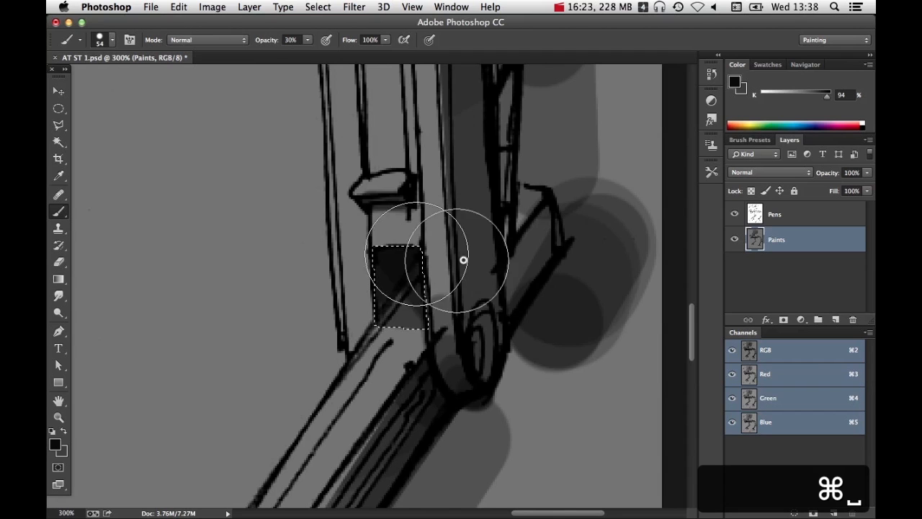
# Select the crescent strip along the near hip joint's lower rim with the Polygonal Lasso, darken it with a 54 px brush at 30% opacity, and deselect
pyautogui.press('super+d')
pyautogui.keyDown('alt'); pyautogui.keyDown('super'); pyautogui.click(537, 247); pyautogui.keyUp('super'); pyautogui.keyUp('alt')
pyautogui.keyDown('alt'); pyautogui.keyDown('super'); pyautogui.click(536, 240); pyautogui.keyUp('super'); pyautogui.keyUp('alt')
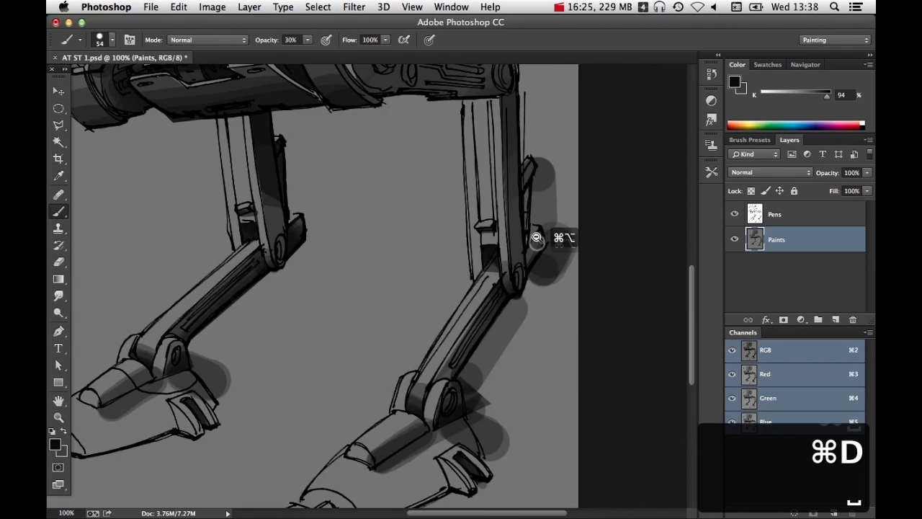
pyautogui.keyDown('alt'); pyautogui.keyDown('super'); pyautogui.click(536, 236); pyautogui.keyUp('super'); pyautogui.keyUp('alt')
pyautogui.keyDown('alt'); pyautogui.keyDown('super'); pyautogui.click(535, 235); pyautogui.keyUp('super'); pyautogui.keyUp('alt')
pyautogui.keyDown('super'); pyautogui.click(448, 312); pyautogui.keyUp('super')
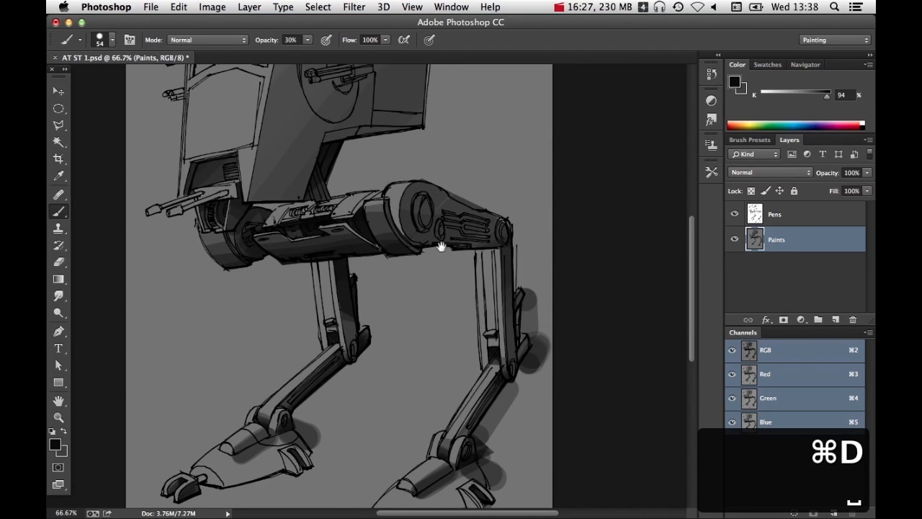
pyautogui.moveTo(399, 213); pyautogui.dragTo(445, 217)
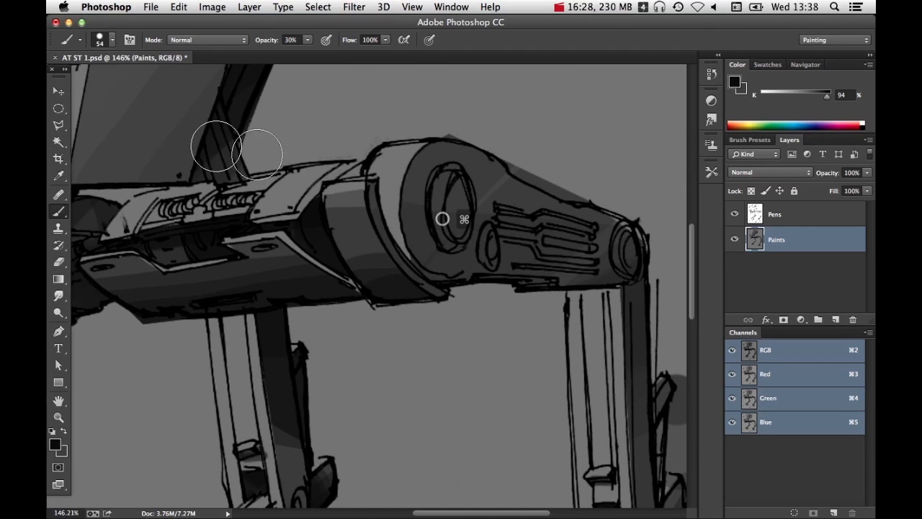
pyautogui.click(65, 124)
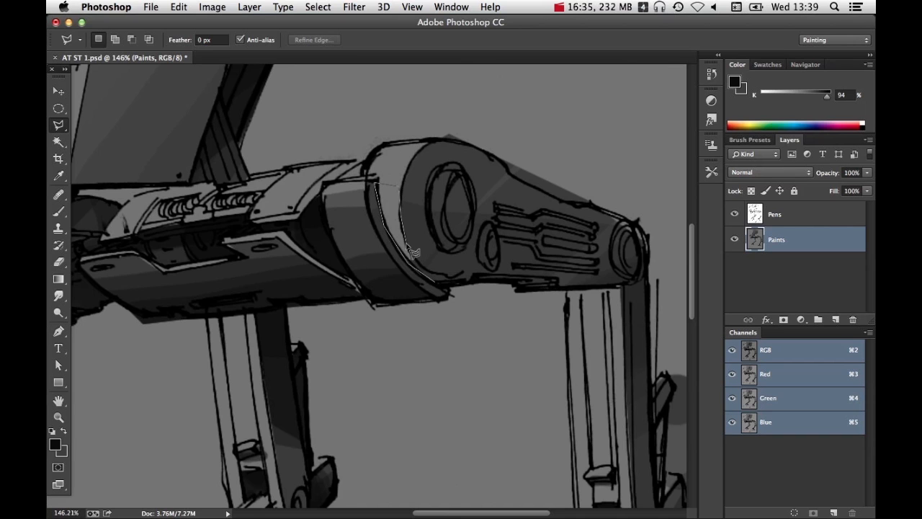
pyautogui.doubleClick(447, 279)
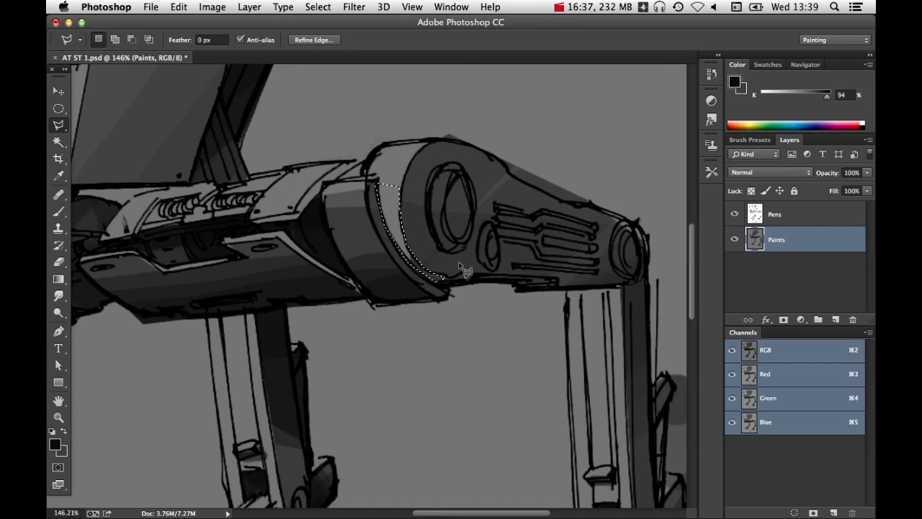
pyautogui.press('b')
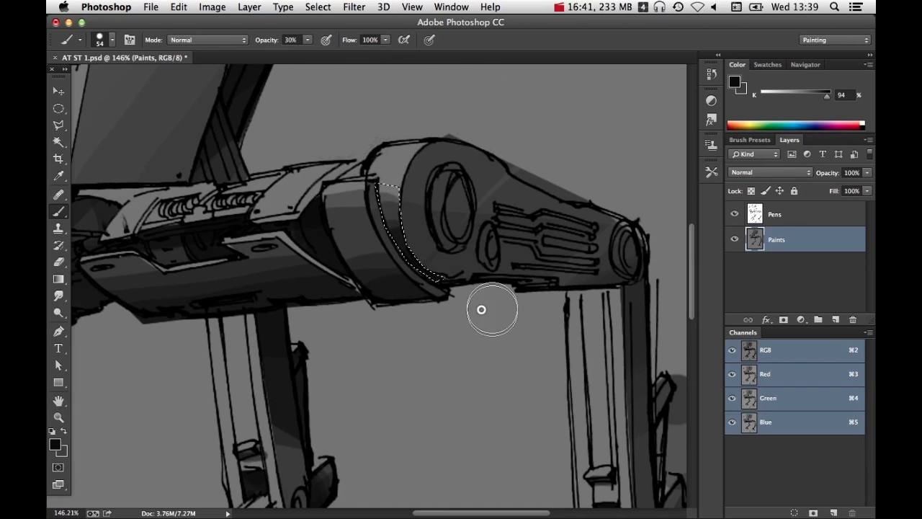
pyautogui.press('super+d')
# Brush overlapping 54 px dark strokes at 30% opacity along the underside of the near upper leg, between the hip drum and the lower leg
pyautogui.keyDown('alt'); pyautogui.keyDown('super'); pyautogui.click(536, 296); pyautogui.keyUp('super'); pyautogui.keyUp('alt')
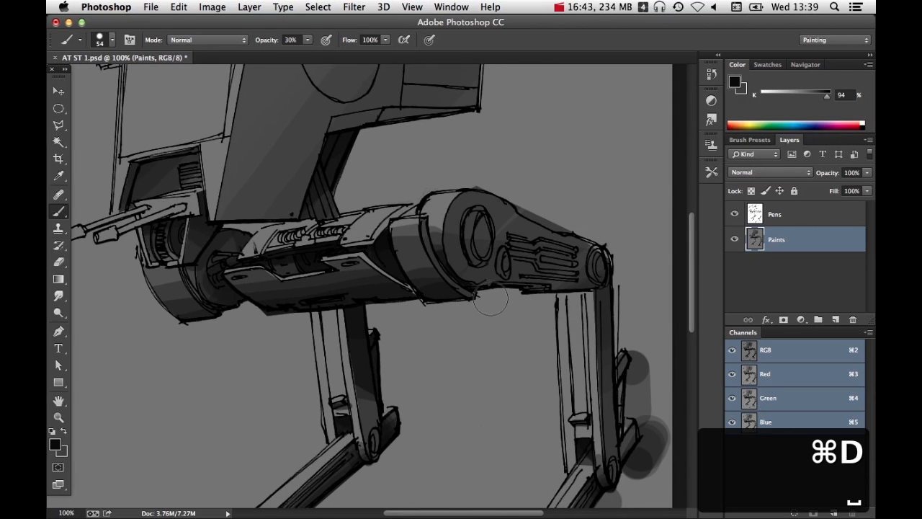
pyautogui.moveTo(539, 305)
pyautogui.mouseDown()
pyautogui.moveTo(499, 299)
pyautogui.moveTo(555, 298)
pyautogui.mouseUp()
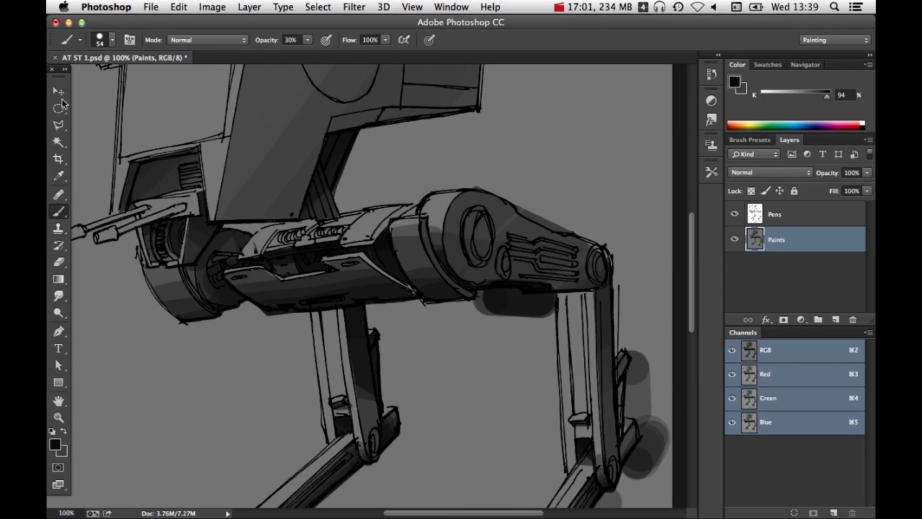
# Select both front window openings of the walker's head with the Polygonal Lasso, adding the second window to the selection
pyautogui.click(61, 125)
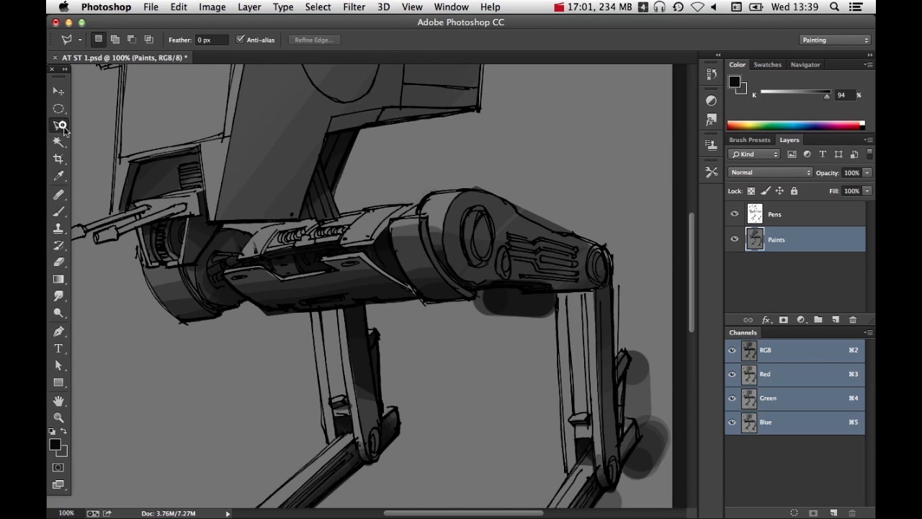
pyautogui.keyDown('alt'); pyautogui.click(440, 237); pyautogui.keyUp('alt')
pyautogui.moveTo(463, 226); pyautogui.dragTo(525, 314)
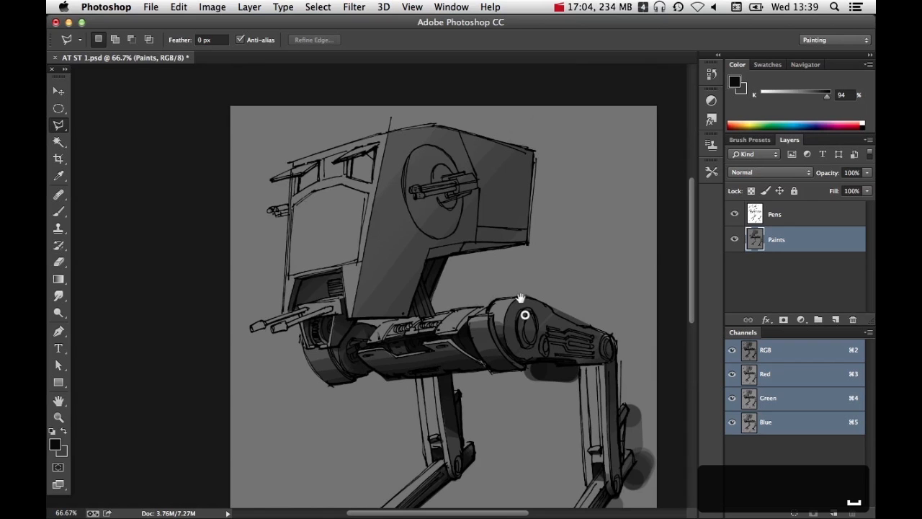
pyautogui.keyDown('super'); pyautogui.click(364, 163); pyautogui.keyUp('super')
pyautogui.keyDown('super'); pyautogui.click(364, 164); pyautogui.keyUp('super')
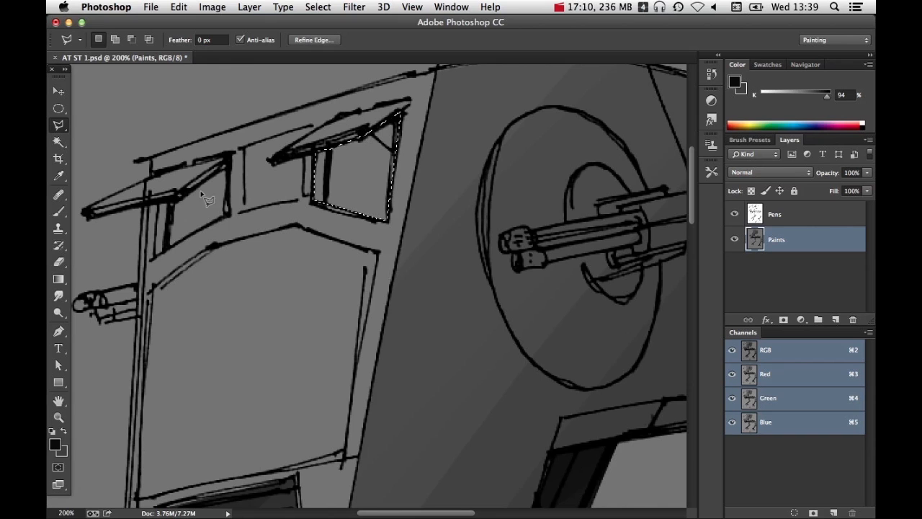
pyautogui.click(230, 159)
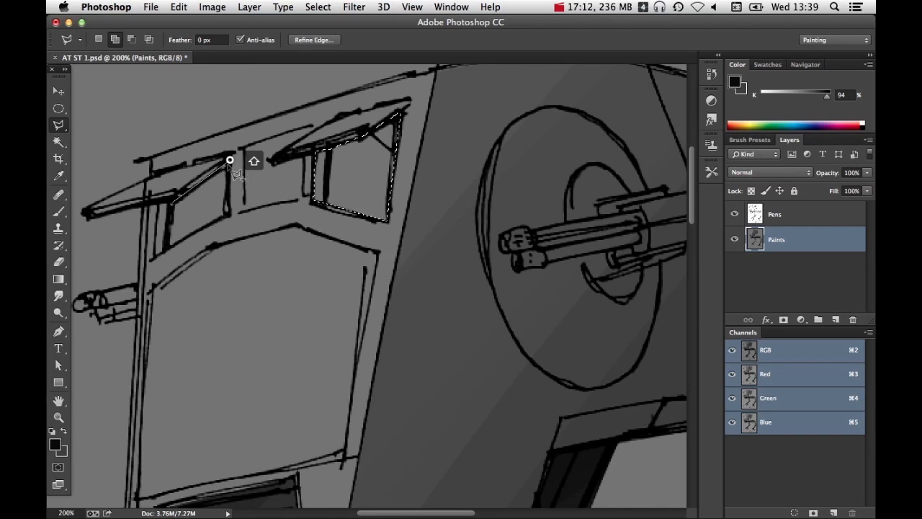
pyautogui.click(229, 210)
pyautogui.keyDown('shift'); pyautogui.click(158, 256); pyautogui.keyUp('shift')
pyautogui.keyDown('shift'); pyautogui.click(160, 201); pyautogui.keyUp('shift')
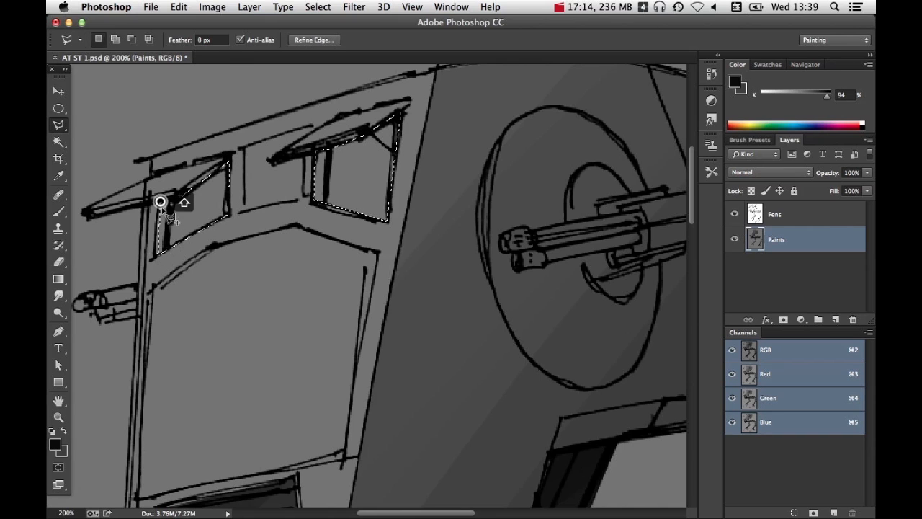
# Brush black at 30% opacity inside both selected windows until they are nearly black, and clear the selection
pyautogui.press('b')
pyautogui.moveTo(201, 217); pyautogui.dragTo(169, 227)
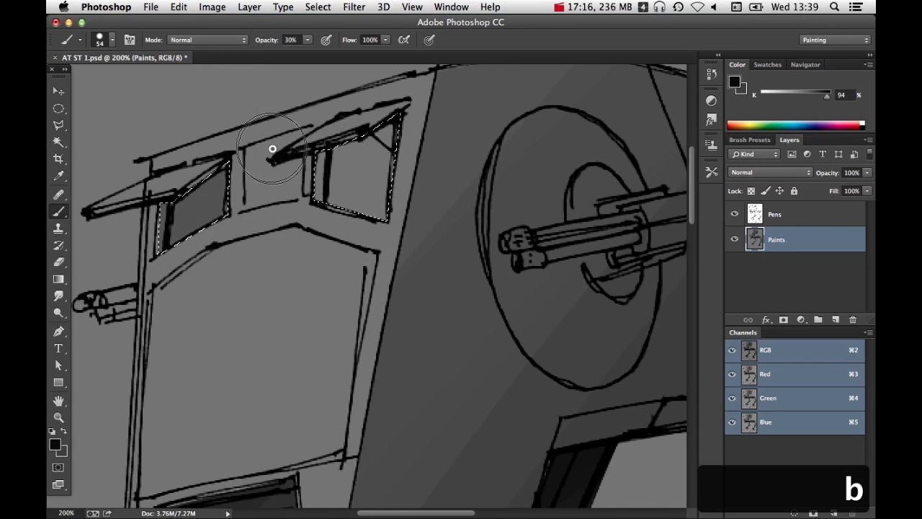
pyautogui.moveTo(417, 127)
pyautogui.mouseDown()
pyautogui.moveTo(358, 222)
pyautogui.moveTo(366, 167)
pyautogui.moveTo(362, 218)
pyautogui.mouseUp()
pyautogui.moveTo(259, 185)
pyautogui.mouseDown()
pyautogui.moveTo(208, 251)
pyautogui.moveTo(220, 155)
pyautogui.moveTo(230, 175)
pyautogui.moveTo(202, 231)
pyautogui.moveTo(173, 152)
pyautogui.moveTo(247, 195)
pyautogui.moveTo(247, 154)
pyautogui.mouseUp()
pyautogui.moveTo(360, 162)
pyautogui.mouseDown()
pyautogui.moveTo(412, 204)
pyautogui.moveTo(347, 107)
pyautogui.mouseUp()
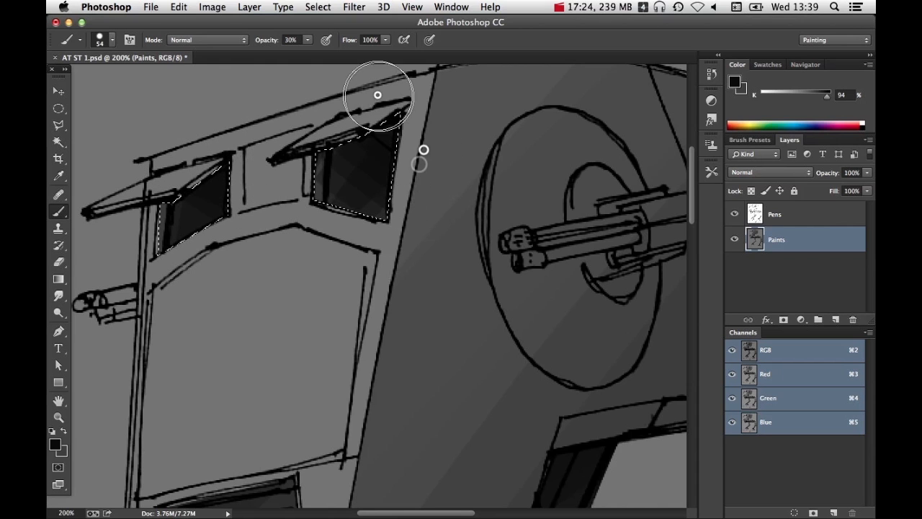
pyautogui.press('super+d')
# Set the brush size to 22 and darken the underside of the gun barrels on the side of the head with straight strokes
pyautogui.scroll(-5, 504, 282)
pyautogui.scroll(-2, 496, 287)
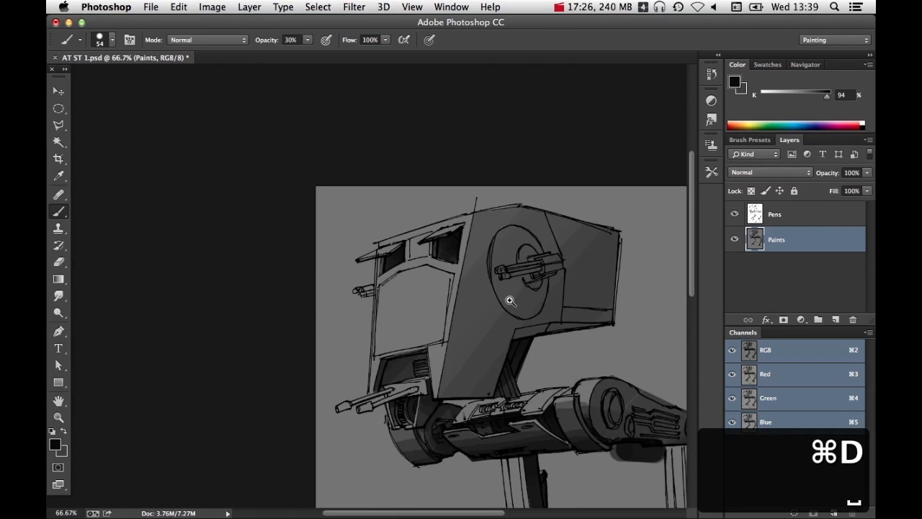
pyautogui.scroll(2, 504, 298)
pyautogui.keyDown('super'); pyautogui.click(481, 328); pyautogui.keyUp('super')
pyautogui.moveTo(364, 365); pyautogui.dragTo(266, 348)
pyautogui.moveTo(450, 238); pyautogui.dragTo(319, 335)
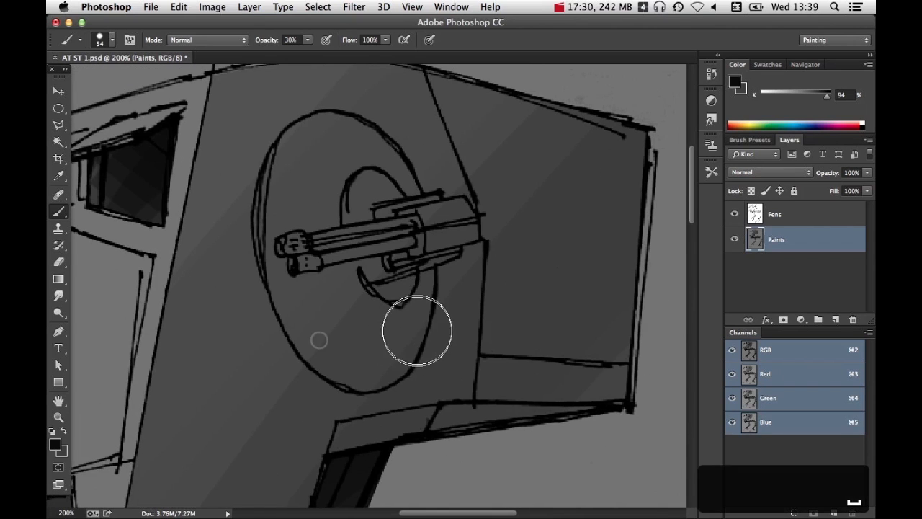
pyautogui.moveTo(412, 329); pyautogui.dragTo(393, 335)
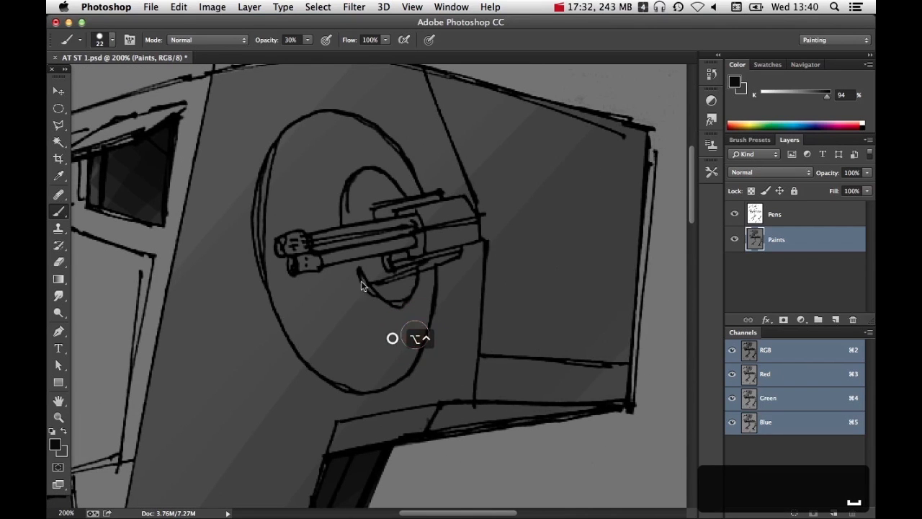
pyautogui.click(304, 268)
pyautogui.keyDown('shift'); pyautogui.click(470, 240); pyautogui.keyUp('shift')
pyautogui.keyDown('shift'); pyautogui.click(309, 267); pyautogui.keyUp('shift')
pyautogui.keyDown('shift'); pyautogui.click(469, 242); pyautogui.keyUp('shift')
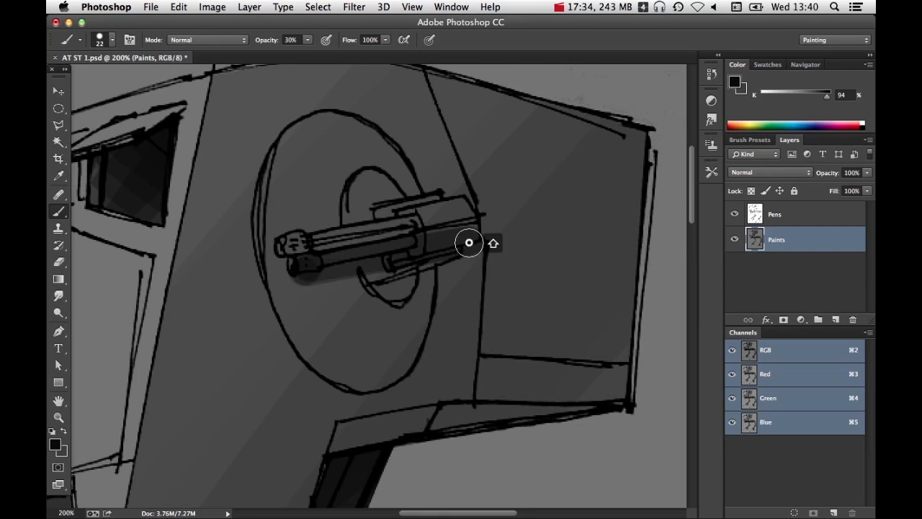
# Darken the lower part of the side gun's mount, and undo the extra stroke on the hull below it
pyautogui.keyDown('shift'); pyautogui.click(398, 282); pyautogui.keyUp('shift')
pyautogui.keyDown('shift'); pyautogui.click(459, 249); pyautogui.keyUp('shift')
pyautogui.keyDown('shift'); pyautogui.click(411, 277); pyautogui.keyUp('shift')
pyautogui.keyDown('shift'); pyautogui.click(411, 277); pyautogui.keyUp('shift')
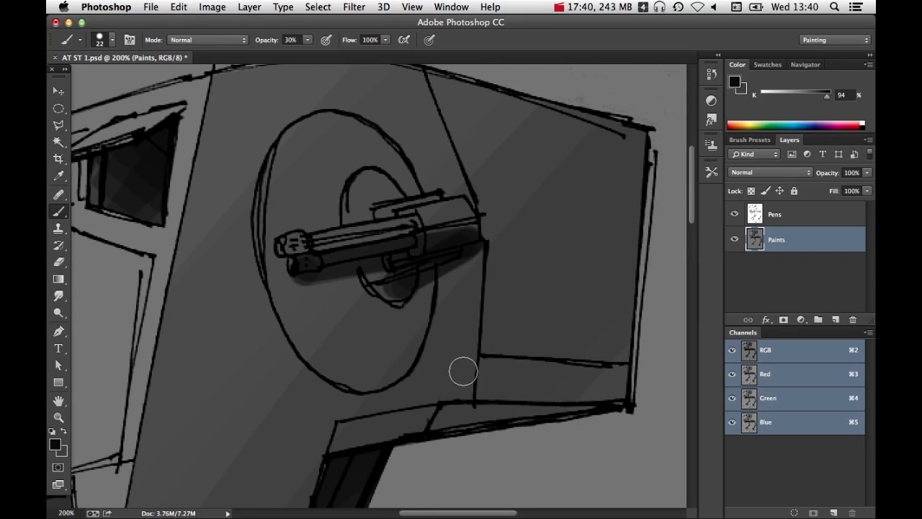
pyautogui.moveTo(465, 374); pyautogui.dragTo(455, 375)
pyautogui.press('super+z')
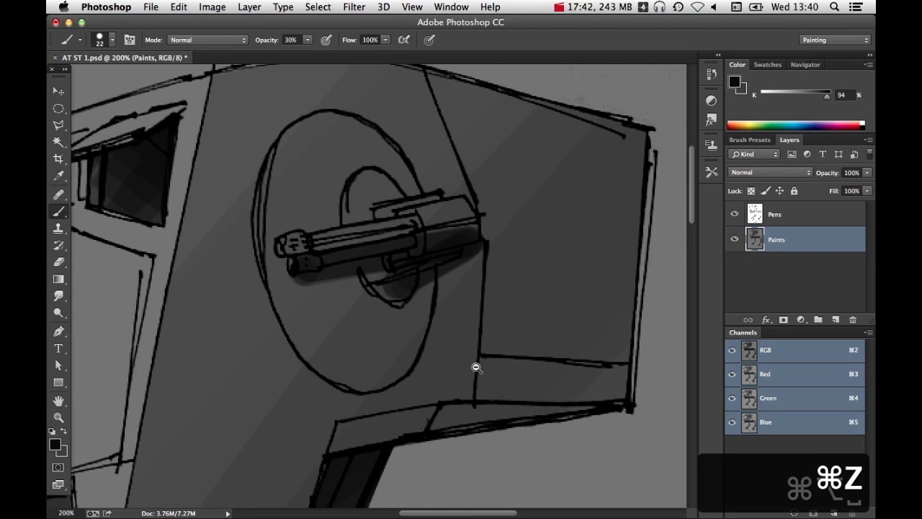
# Outline a cast-shadow shape beneath the side gun, across the round plate and hull, with the Polygonal Lasso
pyautogui.keyDown('alt'); pyautogui.keyDown('super'); pyautogui.click(477, 368); pyautogui.keyUp('super'); pyautogui.keyUp('alt')
pyautogui.keyDown('alt'); pyautogui.keyDown('super'); pyautogui.click(477, 369); pyautogui.keyUp('super'); pyautogui.keyUp('alt')
pyautogui.scroll(-3, 466, 278)
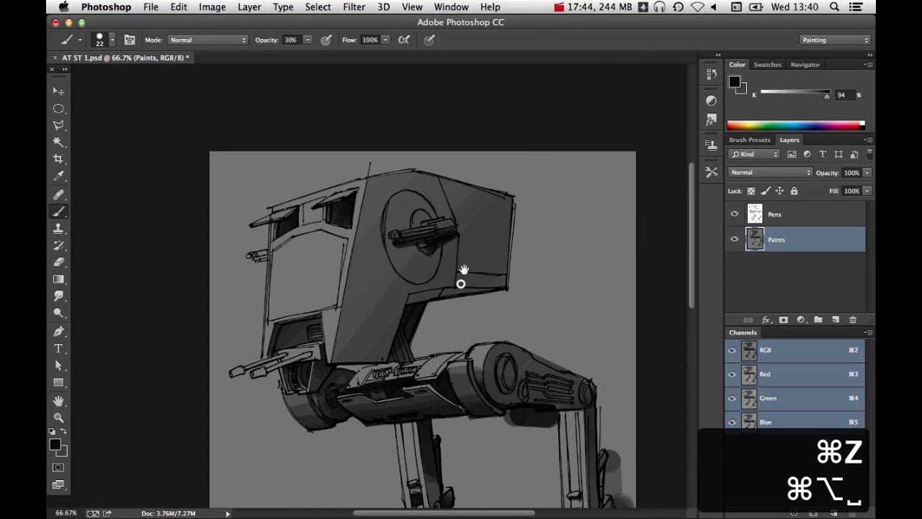
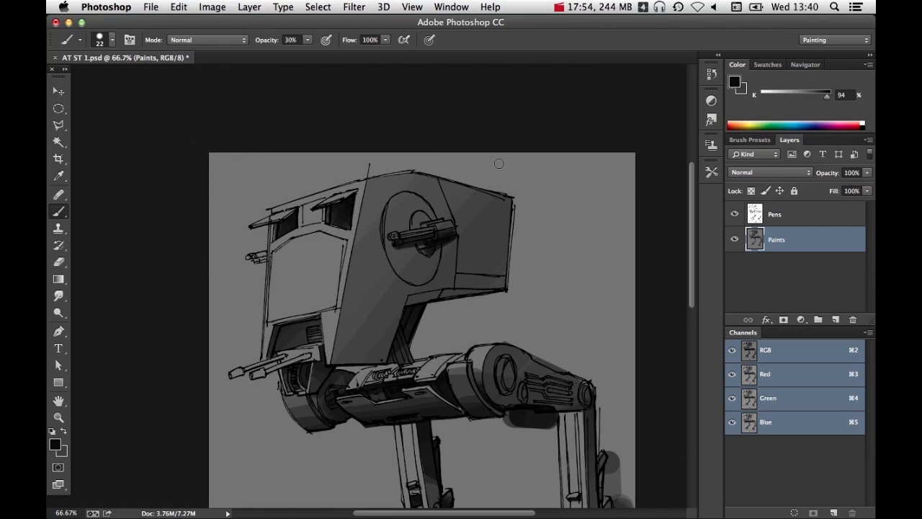
pyautogui.click(61, 128)
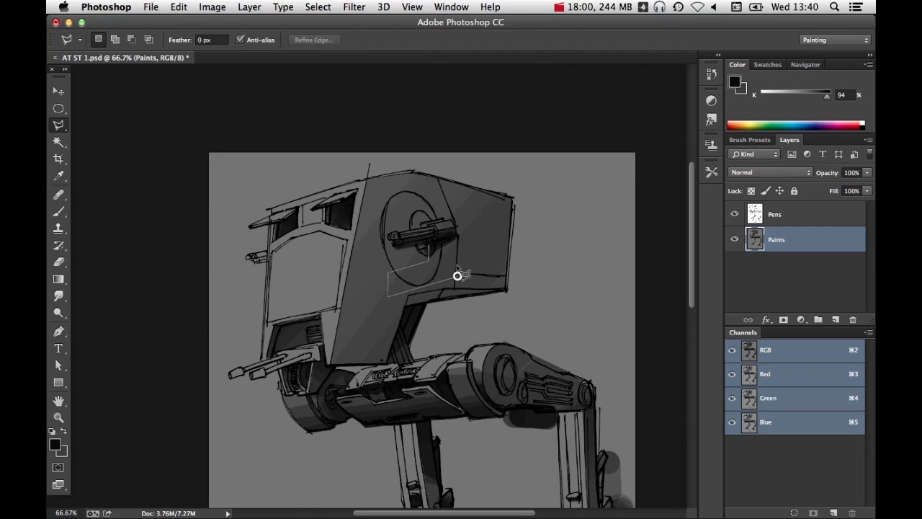
pyautogui.doubleClick(445, 241)
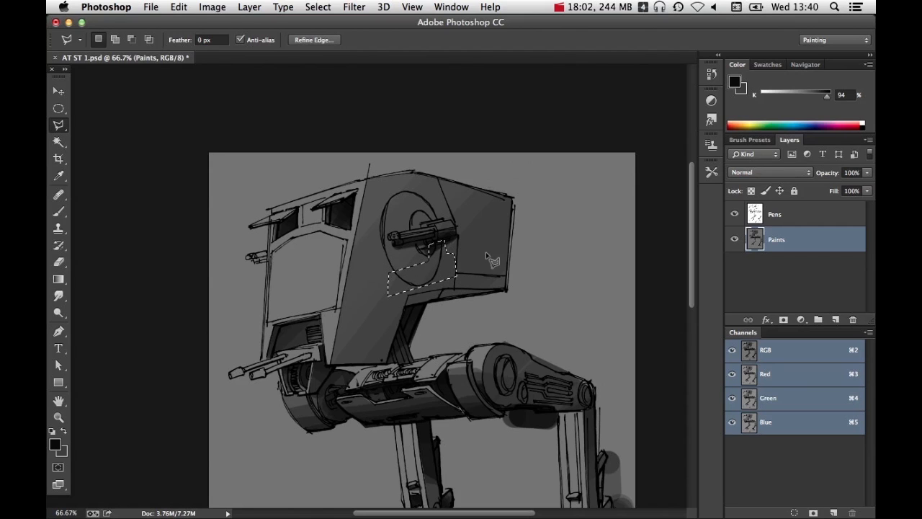
# Paint the gun's cast shadow inside the selection with a size 123 brush at 20% opacity, and clear the selection
pyautogui.press('b')
pyautogui.moveTo(478, 282); pyautogui.dragTo(505, 280)
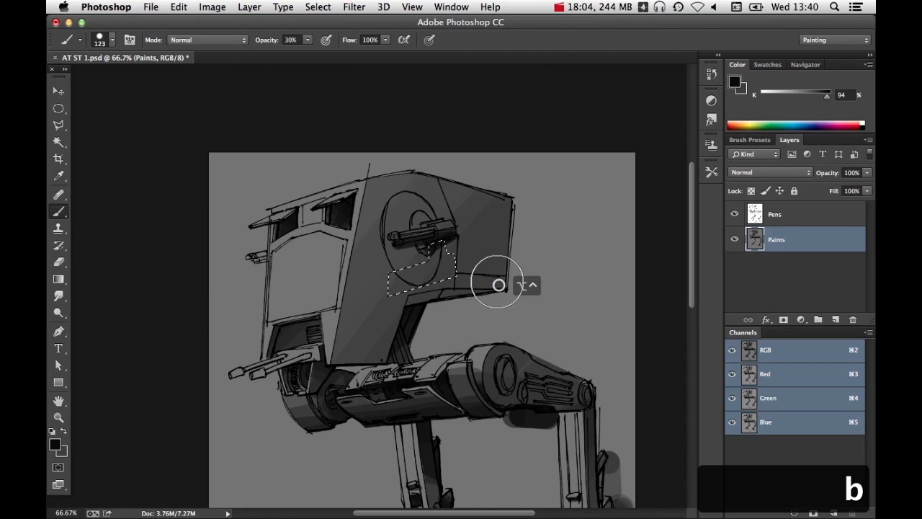
pyautogui.press('2')
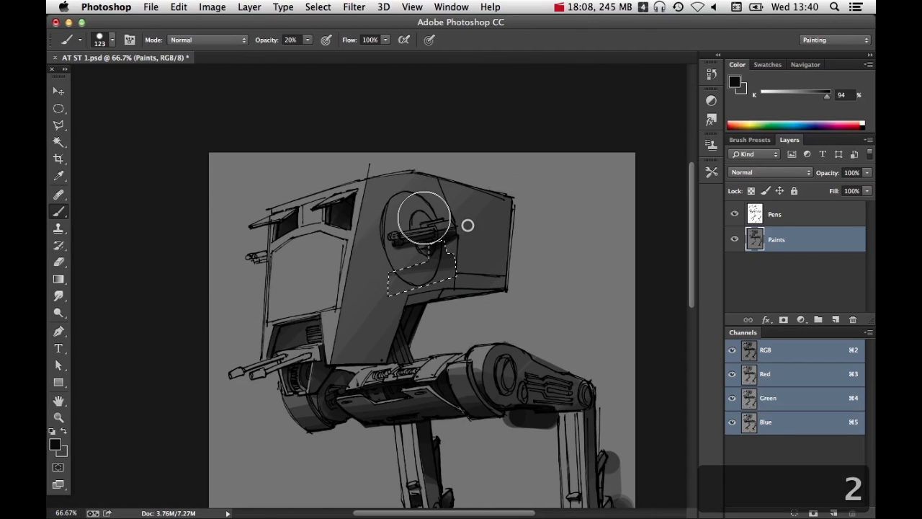
pyautogui.press('super+d')
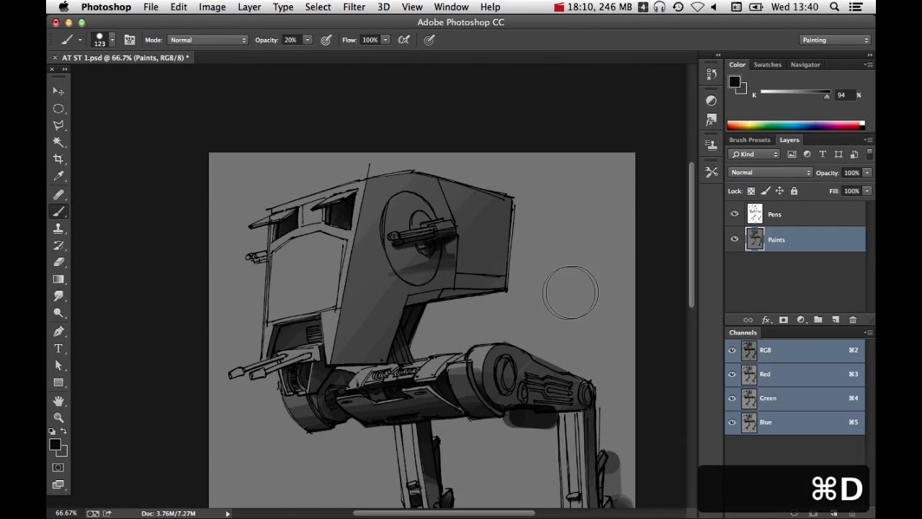
# Set the brush size to 12 and shade the underside of the upper barrel on the head's small far-side gun
pyautogui.press('space')
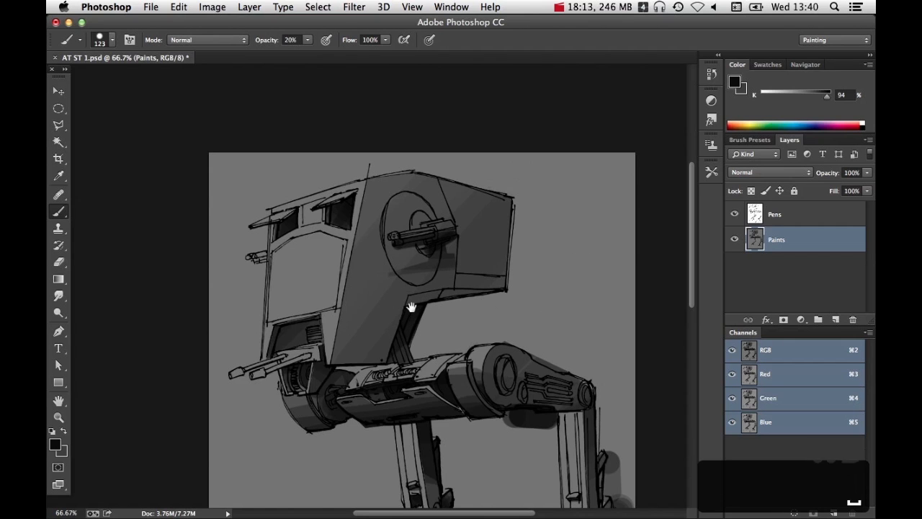
pyautogui.moveTo(411, 310); pyautogui.dragTo(530, 296)
pyautogui.keyDown('super'); pyautogui.click(381, 247); pyautogui.keyUp('super')
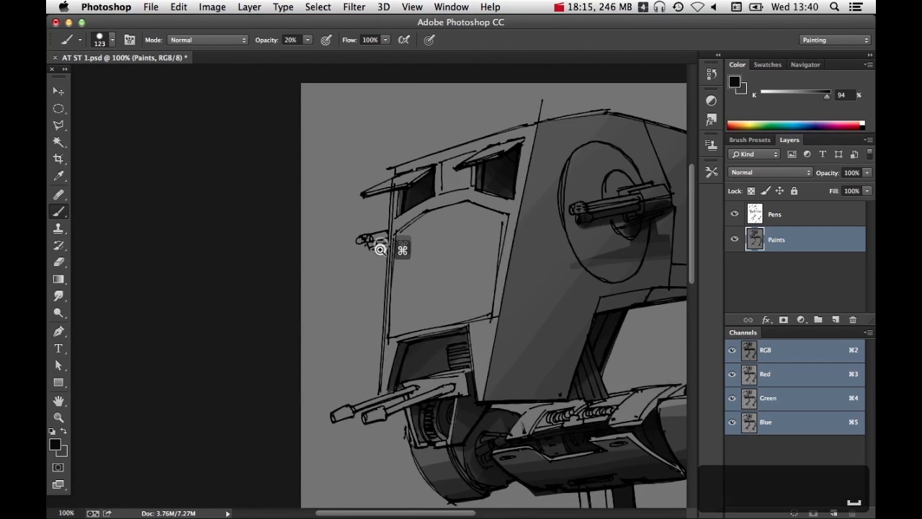
pyautogui.keyDown('super'); pyautogui.click(381, 248); pyautogui.keyUp('super')
pyautogui.keyDown('super'); pyautogui.click(382, 248); pyautogui.keyUp('super')
pyautogui.keyDown('ctrl'); pyautogui.keyDown('alt'); pyautogui.moveTo(372, 273); pyautogui.dragTo(265, 279); pyautogui.keyUp('alt'); pyautogui.keyUp('ctrl')
pyautogui.keyDown('ctrl'); pyautogui.keyDown('alt'); pyautogui.moveTo(334, 245); pyautogui.dragTo(325, 245); pyautogui.keyUp('alt'); pyautogui.keyUp('ctrl')
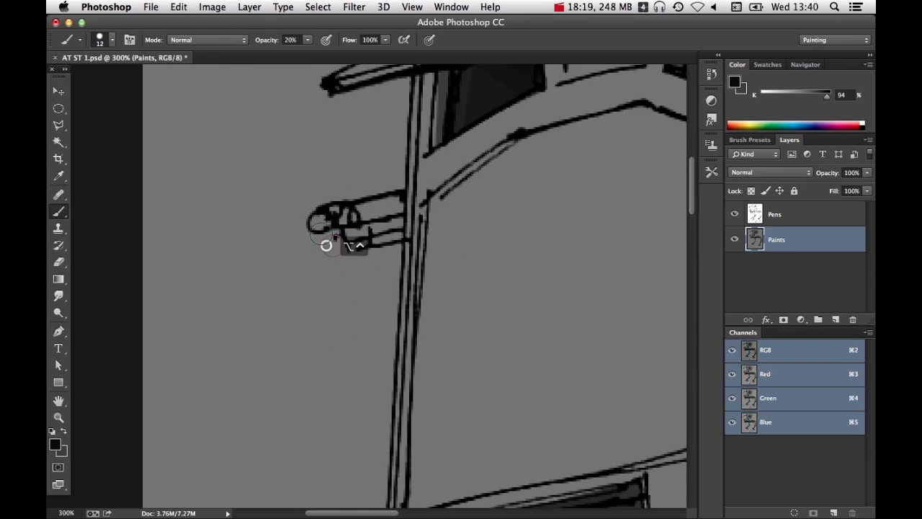
pyautogui.click(317, 233)
pyautogui.keyDown('shift'); pyautogui.click(392, 214); pyautogui.keyUp('shift')
pyautogui.keyDown('shift'); pyautogui.click(322, 235); pyautogui.keyUp('shift')
# Shade the underside of the small far-side gun's lower barrel and darken both barrels where they meet the hull
pyautogui.click(352, 255)
pyautogui.keyDown('shift'); pyautogui.click(396, 245); pyautogui.keyUp('shift')
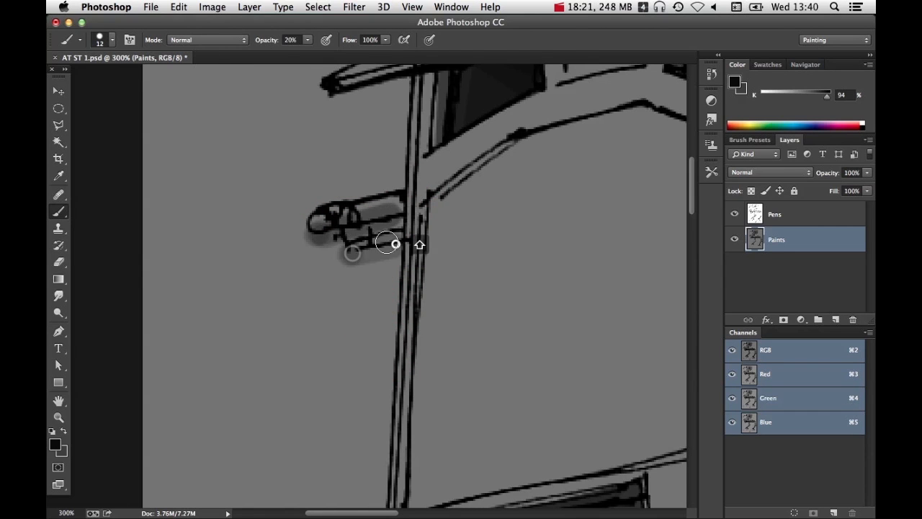
pyautogui.keyDown('shift'); pyautogui.click(354, 255); pyautogui.keyUp('shift')
pyautogui.click(395, 188)
pyautogui.keyDown('shift'); pyautogui.click(389, 269); pyautogui.keyUp('shift')
# Add a thin shadow along the lower edge of the visor above the far front window
pyautogui.keyDown('alt'); pyautogui.keyDown('super'); pyautogui.click(473, 226); pyautogui.keyUp('super'); pyautogui.keyUp('alt')
pyautogui.moveTo(453, 276); pyautogui.dragTo(396, 432)
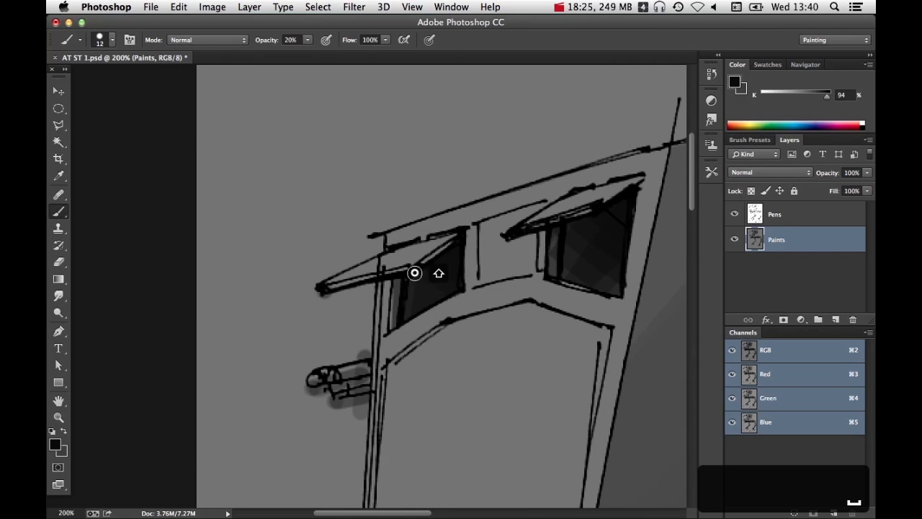
pyautogui.keyDown('shift'); pyautogui.click(415, 273); pyautogui.keyUp('shift')
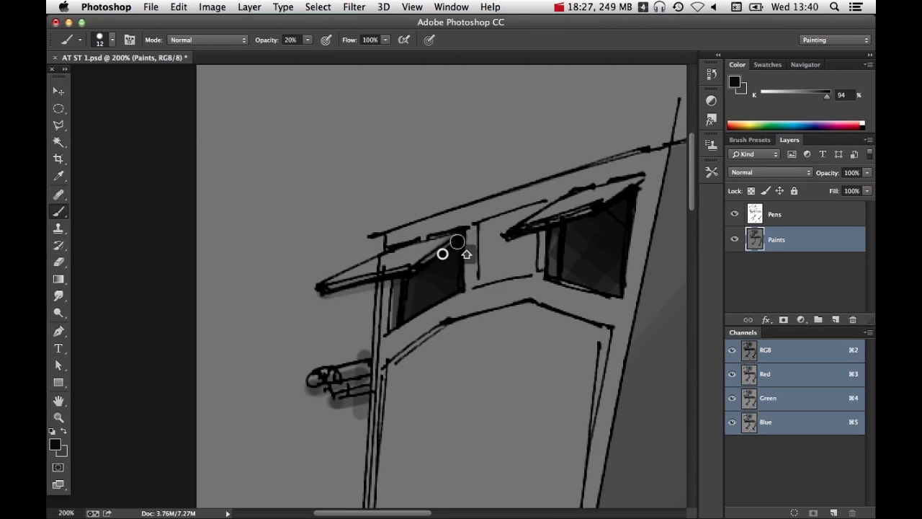
# Shade the undersides of both chin gun barrels and their muzzles with the size 12 brush at 20% opacity
pyautogui.keyDown('alt'); pyautogui.keyDown('super'); pyautogui.click(595, 251); pyautogui.keyUp('super'); pyautogui.keyUp('alt')
pyautogui.keyDown('alt'); pyautogui.keyDown('super'); pyautogui.click(594, 250); pyautogui.keyUp('super'); pyautogui.keyUp('alt')
pyautogui.keyDown('alt'); pyautogui.keyDown('super'); pyautogui.click(594, 250); pyautogui.keyUp('super'); pyautogui.keyUp('alt')
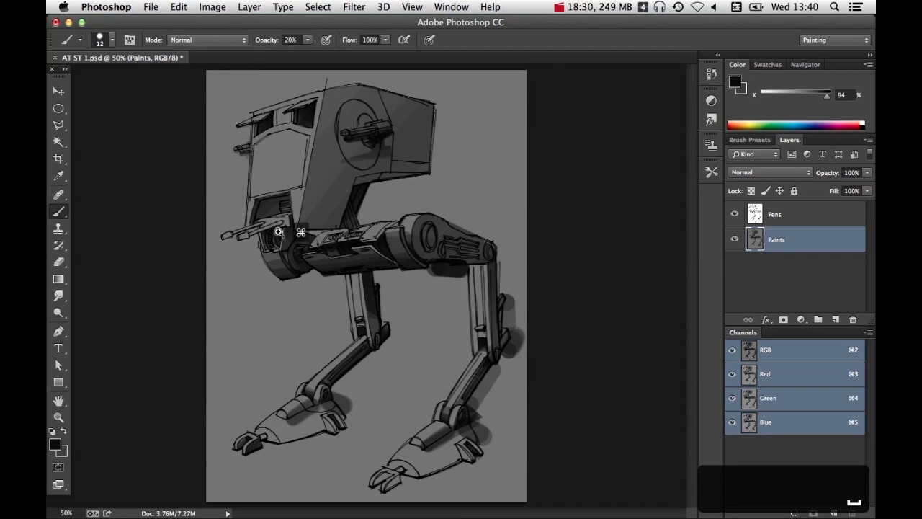
pyautogui.moveTo(278, 231); pyautogui.dragTo(443, 251)
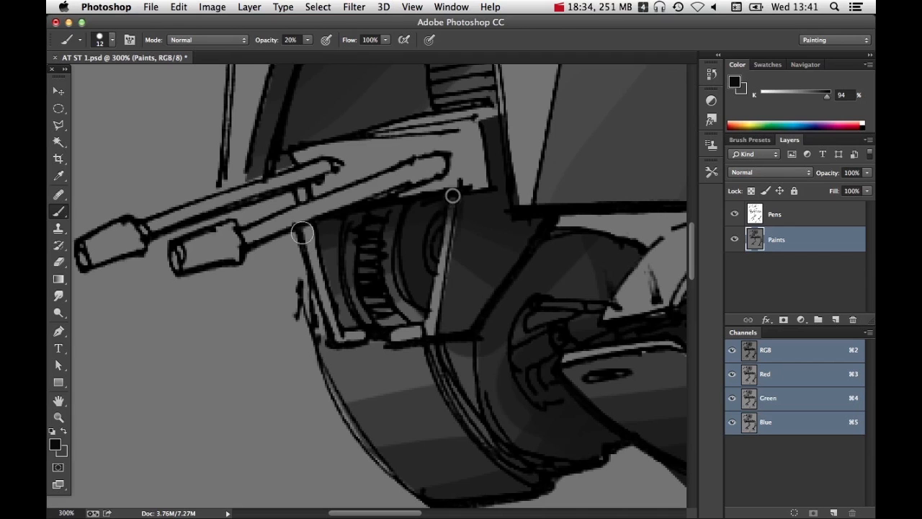
pyautogui.keyDown('shift'); pyautogui.click(240, 254); pyautogui.keyUp('shift')
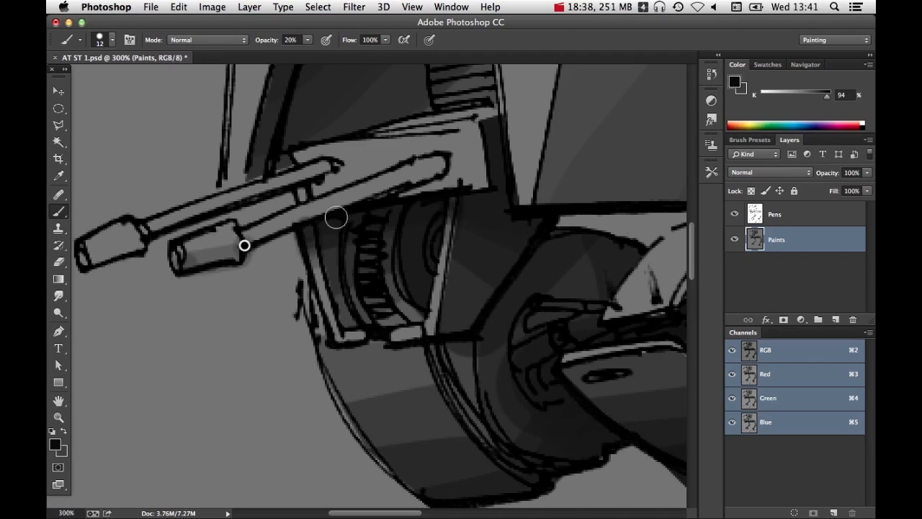
pyautogui.keyDown('shift'); pyautogui.click(442, 171); pyautogui.keyUp('shift')
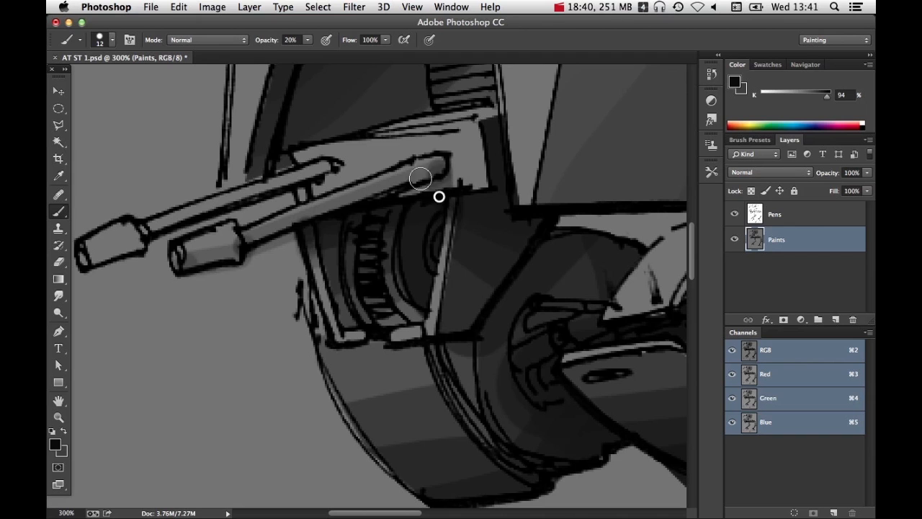
pyautogui.moveTo(94, 256); pyautogui.dragTo(147, 235)
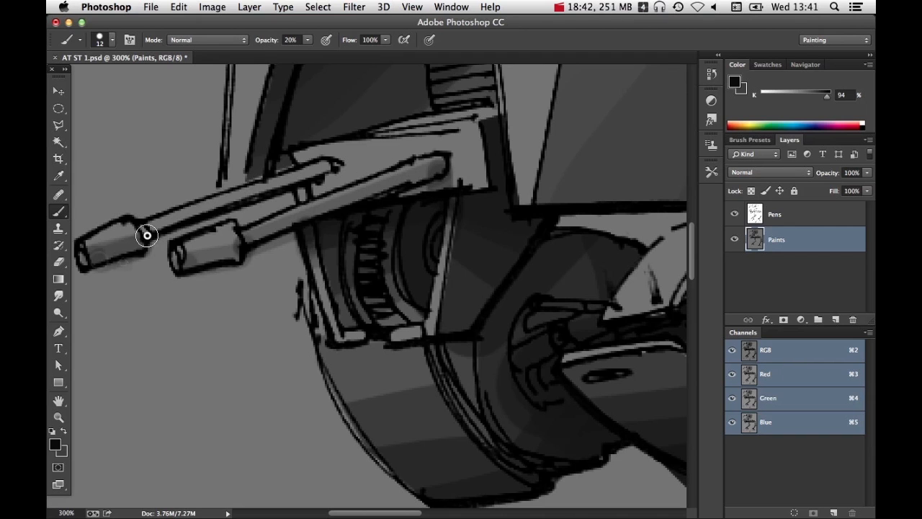
pyautogui.keyDown('shift'); pyautogui.click(322, 178); pyautogui.keyUp('shift')
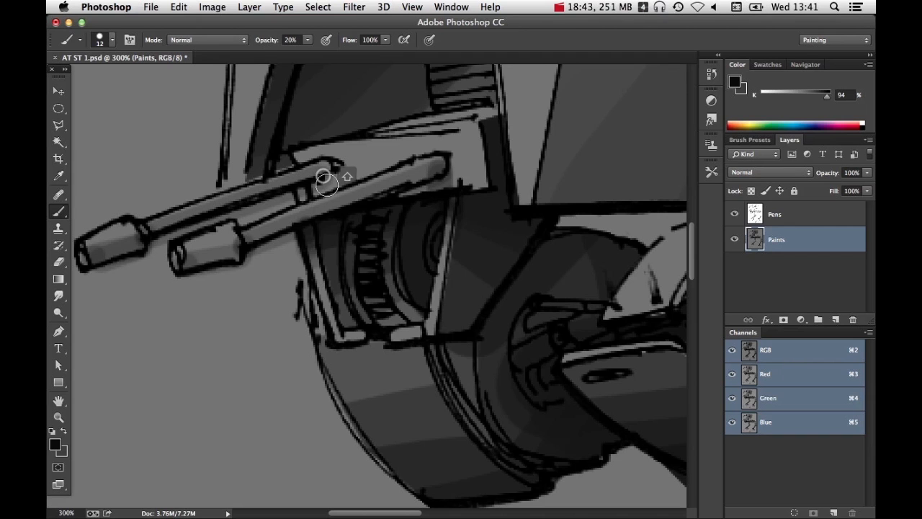
# Darken the upper and front inner edges of the recess above the chin guns with straight strokes
pyautogui.keyDown('alt'); pyautogui.keyDown('super'); pyautogui.click(439, 162); pyautogui.keyUp('super'); pyautogui.keyUp('alt')
pyautogui.scroll(3, 412, 232)
pyautogui.hscroll(1, 412, 233)
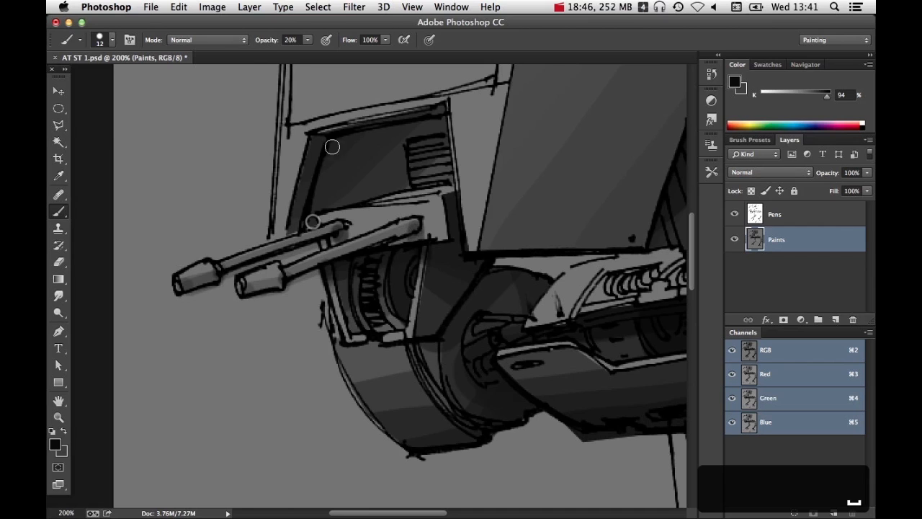
pyautogui.keyDown('shift'); pyautogui.click(440, 119); pyautogui.keyUp('shift')
pyautogui.keyDown('shift'); pyautogui.click(331, 142); pyautogui.keyUp('shift')
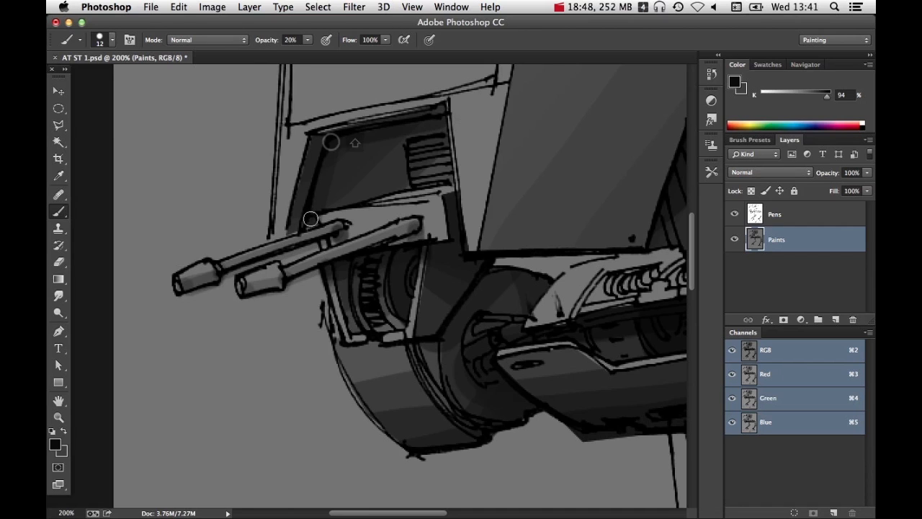
# Shade the upper and front part of the recess above the chin guns inside a polygonal selection with the size 32 brush at 20% opacity
pyautogui.click(65, 125)
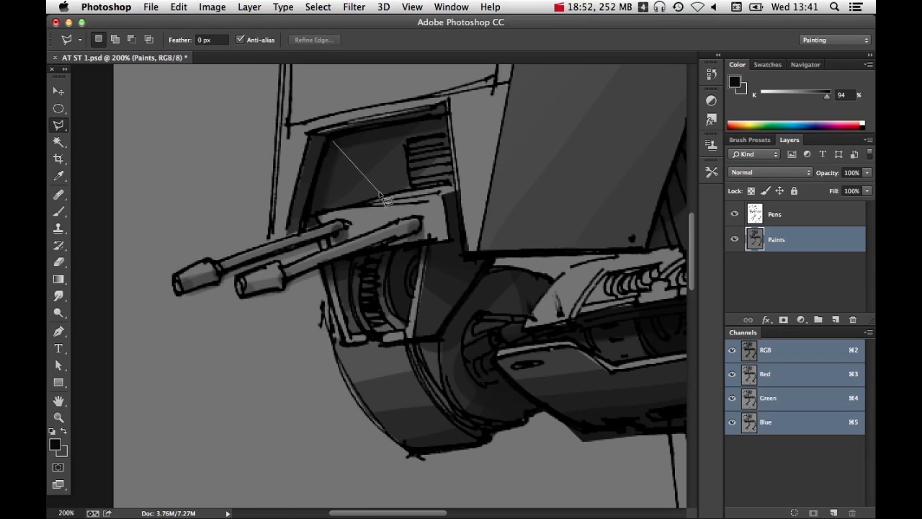
pyautogui.press('Escape')
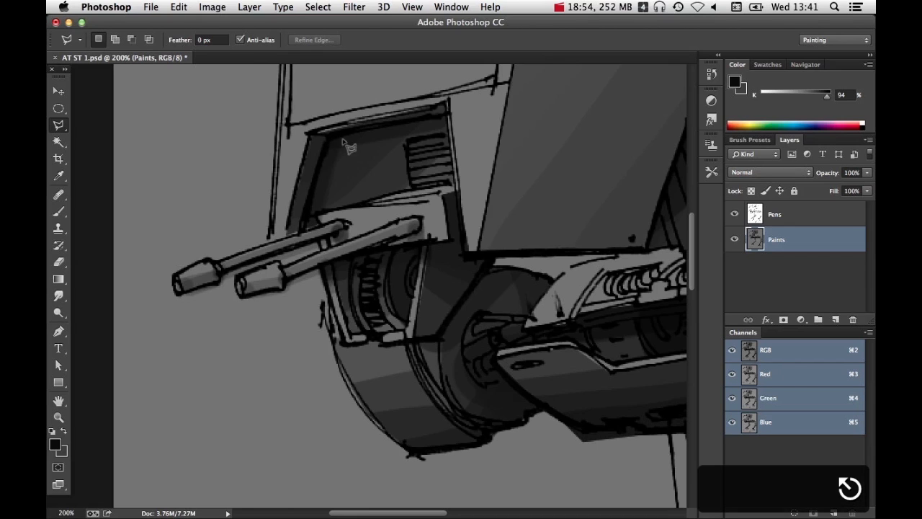
pyautogui.click(343, 205)
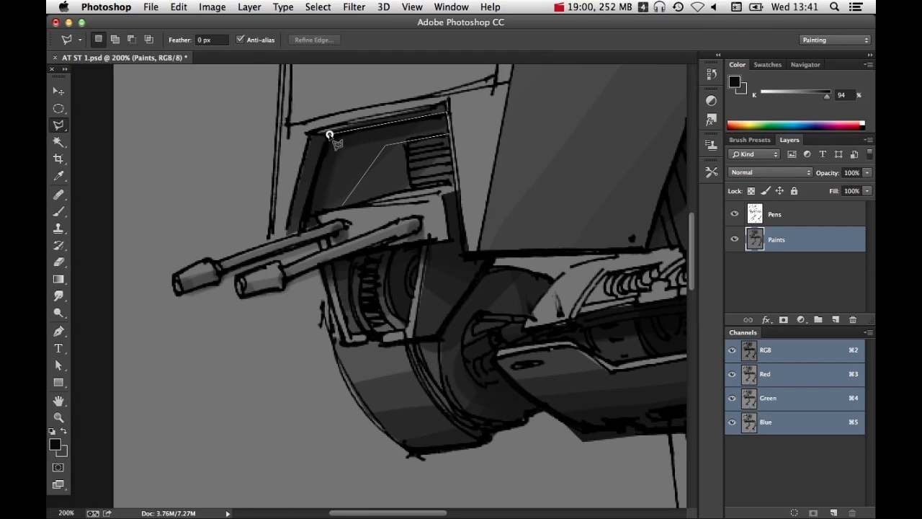
pyautogui.click(317, 216)
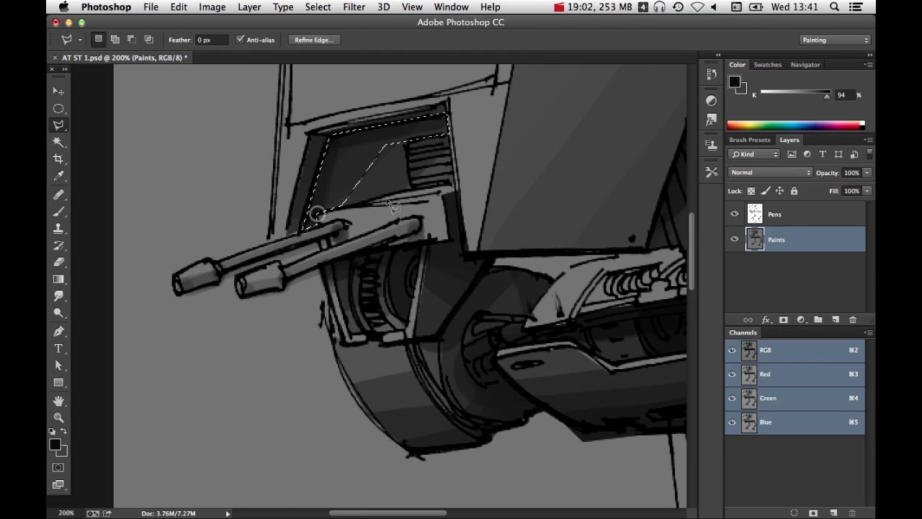
pyautogui.press('b')
pyautogui.moveTo(400, 209); pyautogui.dragTo(416, 210)
pyautogui.moveTo(315, 210)
pyautogui.mouseDown()
pyautogui.moveTo(462, 114)
pyautogui.moveTo(265, 234)
pyautogui.moveTo(465, 99)
pyautogui.moveTo(351, 145)
pyautogui.moveTo(440, 102)
pyautogui.moveTo(472, 96)
pyautogui.moveTo(436, 107)
pyautogui.moveTo(491, 116)
pyautogui.mouseUp()
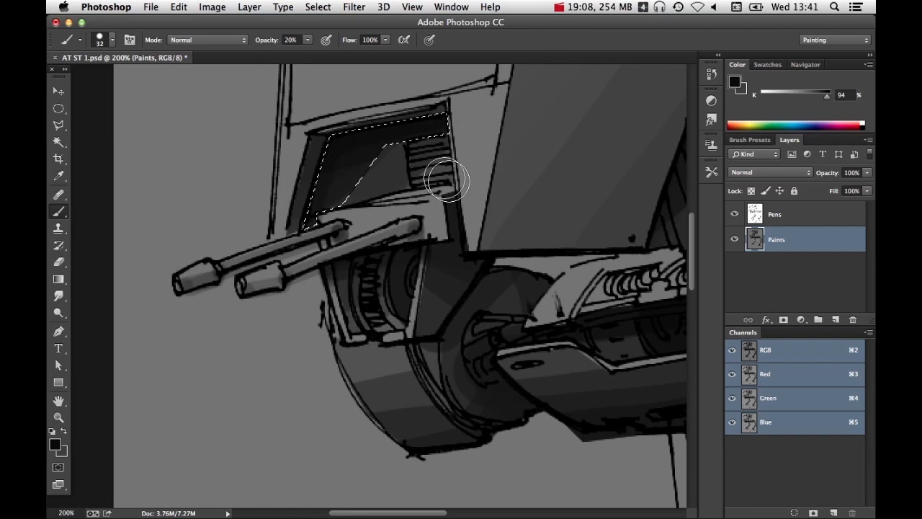
pyautogui.press('super+d')
# Darken the slatted vent at the rear of the recess with repeated brush strokes inside a polygonal selection around it, and deselect
pyautogui.keyDown('alt'); pyautogui.keyDown('super'); pyautogui.click(477, 226); pyautogui.keyUp('super'); pyautogui.keyUp('alt')
pyautogui.keyDown('alt'); pyautogui.keyDown('super'); pyautogui.click(461, 208); pyautogui.keyUp('super'); pyautogui.keyUp('alt')
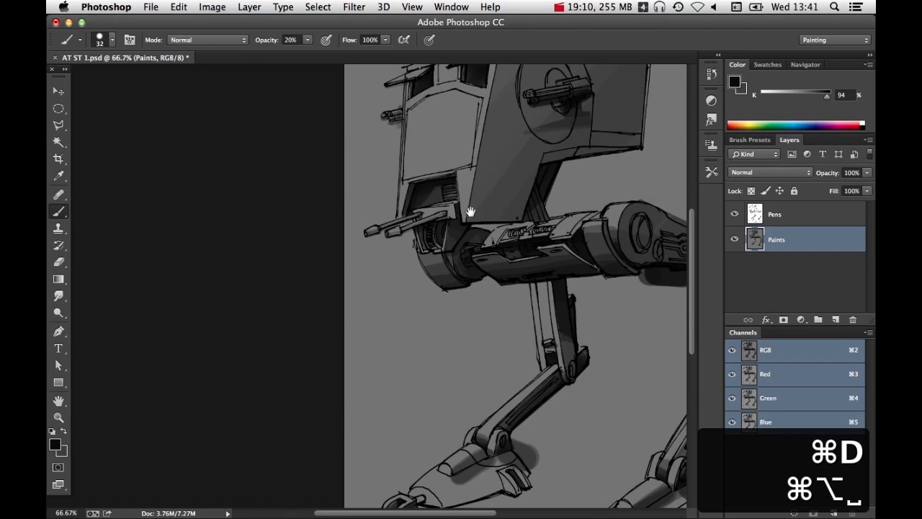
pyautogui.keyDown('super'); pyautogui.click(455, 195); pyautogui.keyUp('super')
pyautogui.keyDown('super'); pyautogui.click(455, 195); pyautogui.keyUp('super')
pyautogui.click(58, 125)
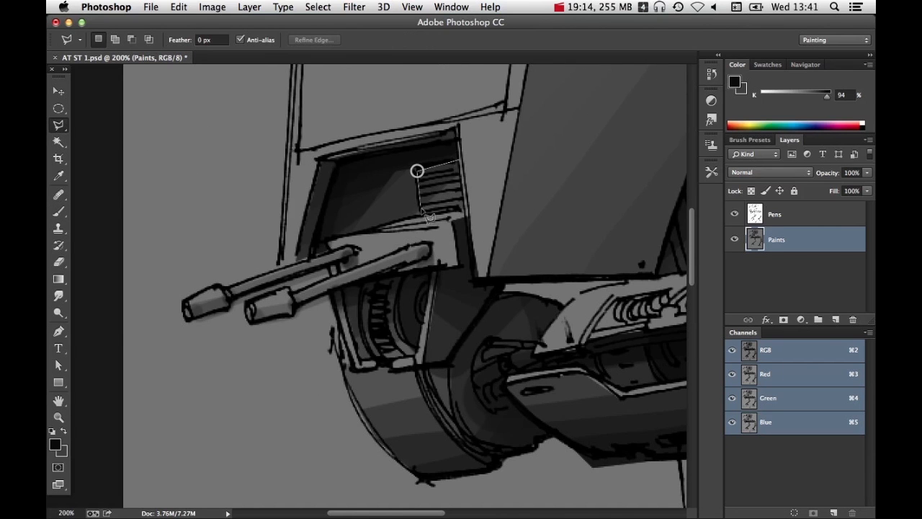
pyautogui.doubleClick(465, 209)
pyautogui.press('b')
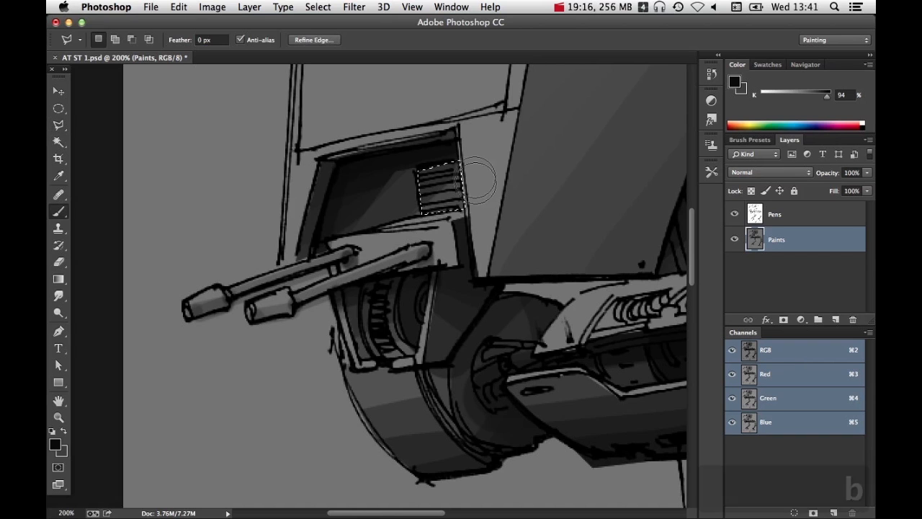
pyautogui.moveTo(502, 139)
pyautogui.mouseDown()
pyautogui.moveTo(464, 191)
pyautogui.moveTo(411, 202)
pyautogui.mouseUp()
pyautogui.moveTo(509, 152)
pyautogui.mouseDown()
pyautogui.moveTo(392, 196)
pyautogui.moveTo(414, 198)
pyautogui.mouseUp()
pyautogui.moveTo(502, 119); pyautogui.dragTo(414, 202)
pyautogui.moveTo(506, 142); pyautogui.dragTo(418, 206)
pyautogui.moveTo(531, 132)
pyautogui.mouseDown()
pyautogui.moveTo(452, 207)
pyautogui.moveTo(425, 213)
pyautogui.mouseUp()
pyautogui.moveTo(517, 150); pyautogui.dragTo(391, 214)
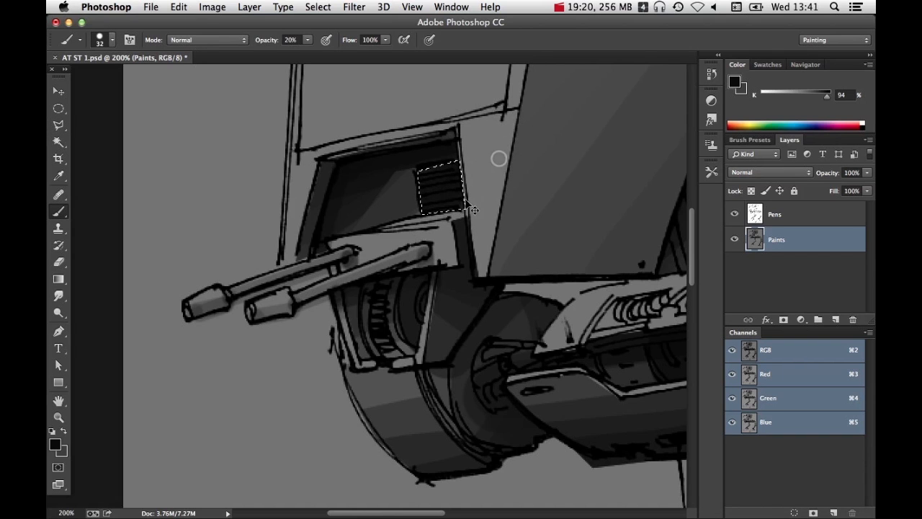
pyautogui.press('super+d')
# Shade the rear part of the recess, including the vent, inside a four-sided polygonal selection with the size 66 brush, and deselect
pyautogui.click(62, 123)
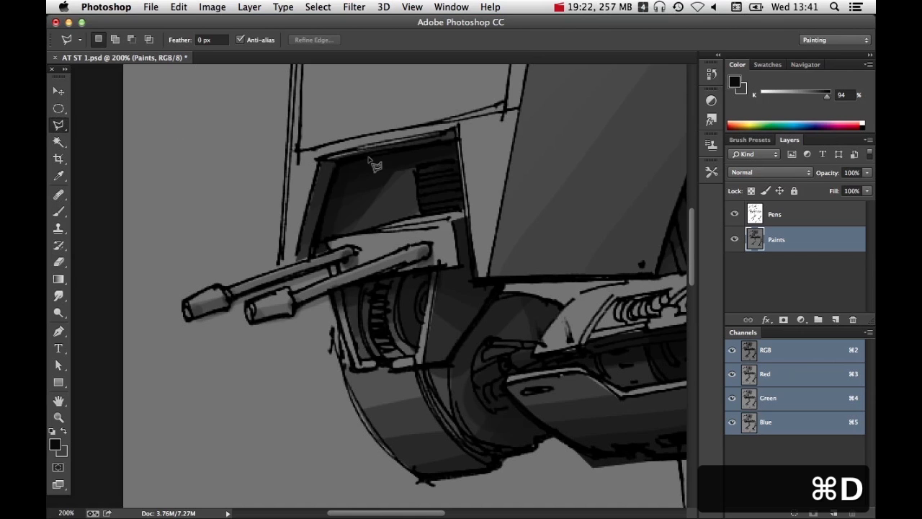
pyautogui.click(391, 219)
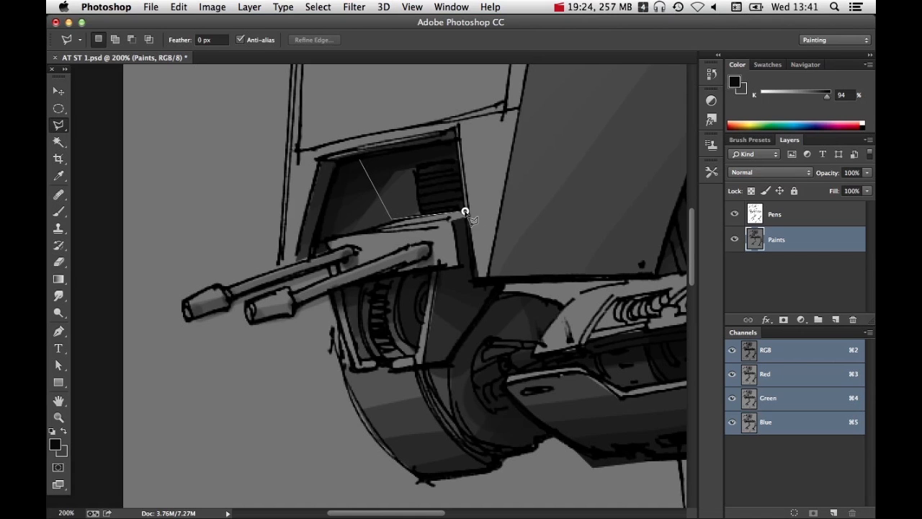
pyautogui.click(457, 139)
pyautogui.press('b')
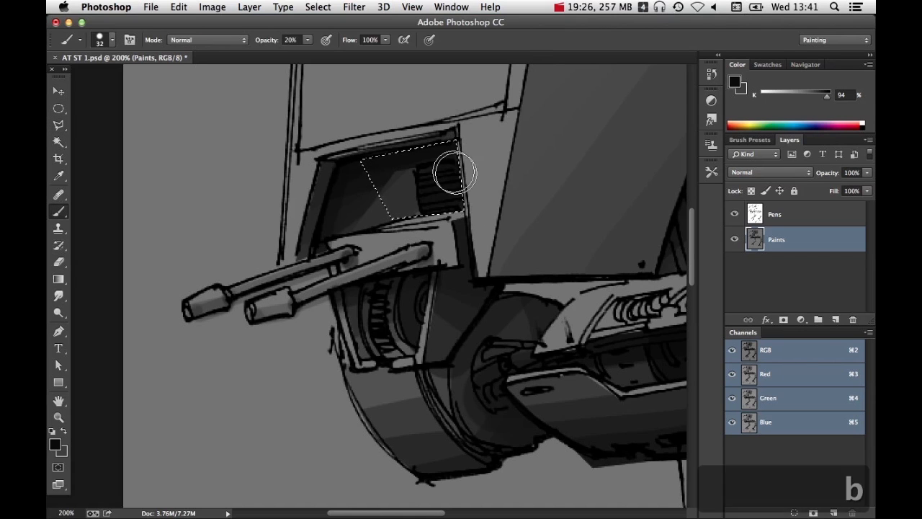
pyautogui.moveTo(446, 200)
pyautogui.mouseDown()
pyautogui.moveTo(454, 189)
pyautogui.moveTo(478, 238)
pyautogui.moveTo(495, 217)
pyautogui.moveTo(416, 151)
pyautogui.mouseUp()
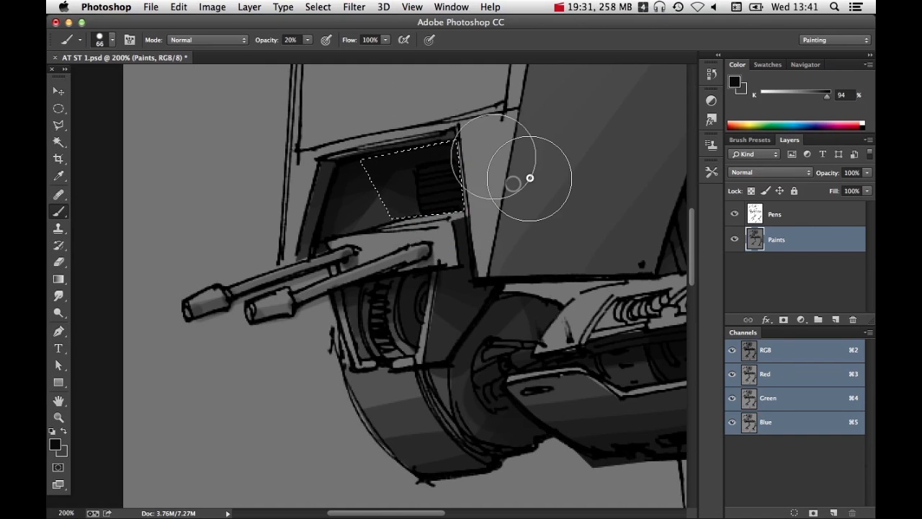
pyautogui.moveTo(529, 177); pyautogui.dragTo(468, 132)
pyautogui.press('super+d')
# Shade the hip joint beside the lower thigh housing's front edge inside a polygonal selection with the size 48 brush at 20% opacity
pyautogui.keyDown('alt'); pyautogui.keyDown('super'); pyautogui.click(561, 240); pyautogui.keyUp('super'); pyautogui.keyUp('alt')
pyautogui.keyDown('alt'); pyautogui.keyDown('super'); pyautogui.click(557, 238); pyautogui.keyUp('super'); pyautogui.keyUp('alt')
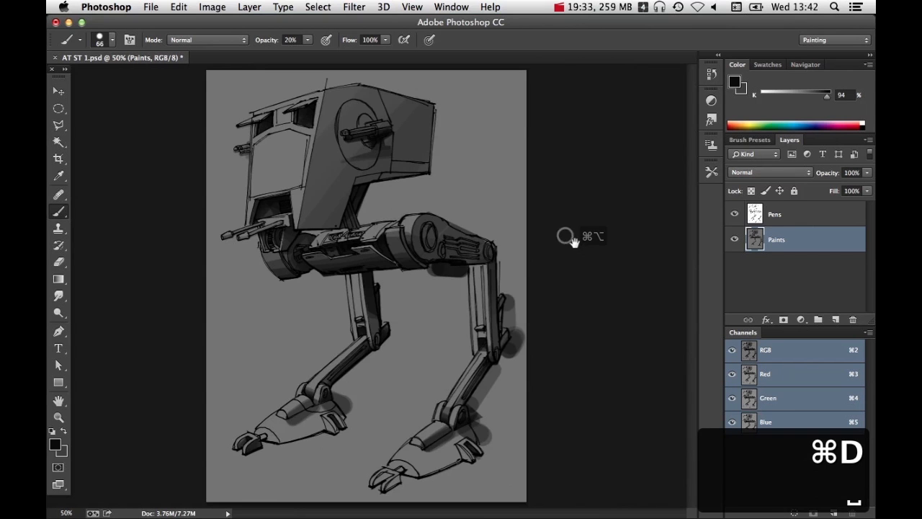
pyautogui.keyDown('super'); pyautogui.click(368, 242); pyautogui.keyUp('super')
pyautogui.keyDown('super'); pyautogui.click(394, 241); pyautogui.keyUp('super')
pyautogui.keyDown('super'); pyautogui.click(379, 240); pyautogui.keyUp('super')
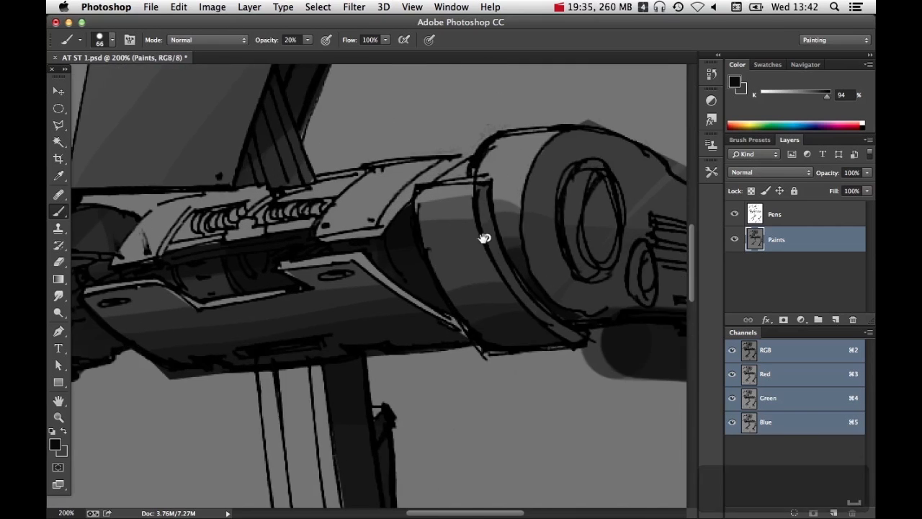
pyautogui.moveTo(393, 255)
pyautogui.mouseDown()
pyautogui.moveTo(495, 244)
pyautogui.moveTo(517, 251)
pyautogui.moveTo(363, 273)
pyautogui.moveTo(386, 284)
pyautogui.mouseUp()
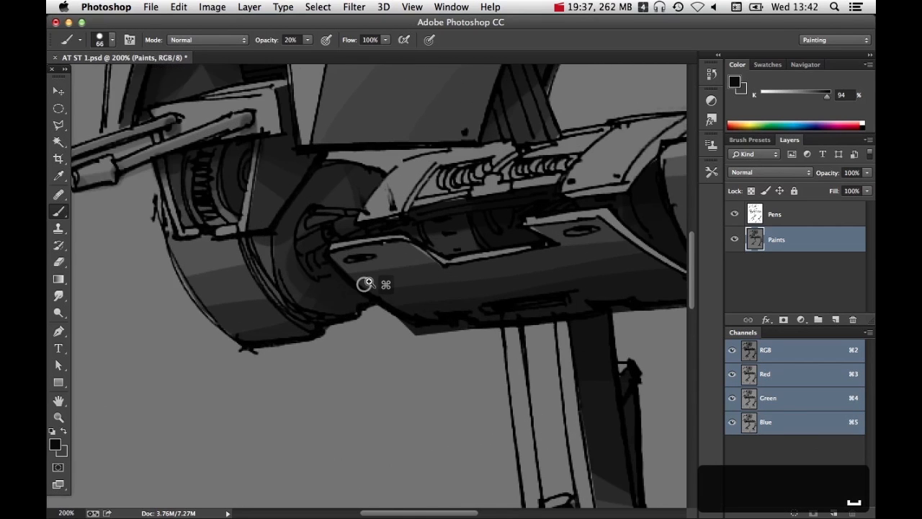
pyautogui.press('l')
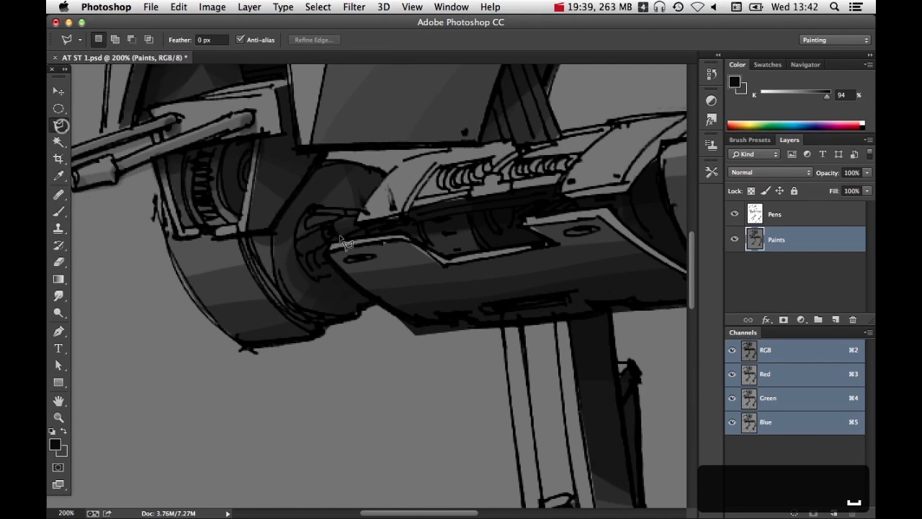
pyautogui.click(300, 254)
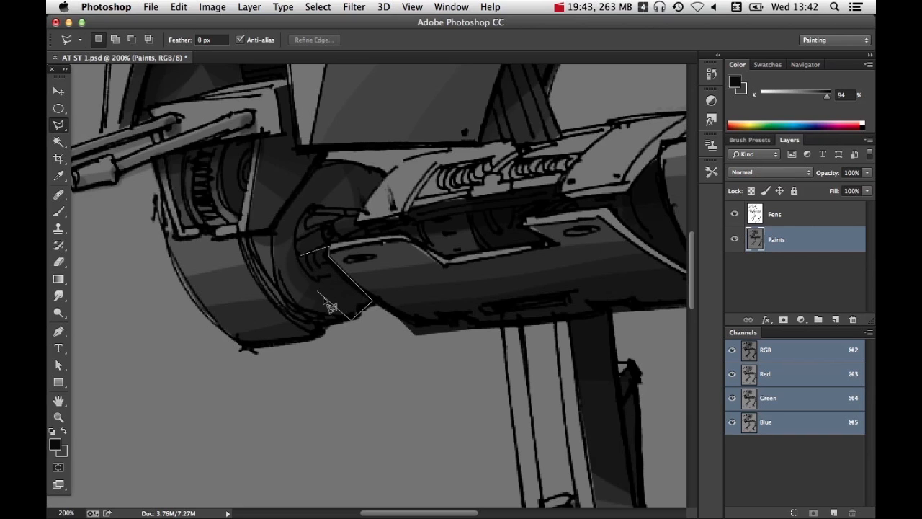
pyautogui.click(302, 257)
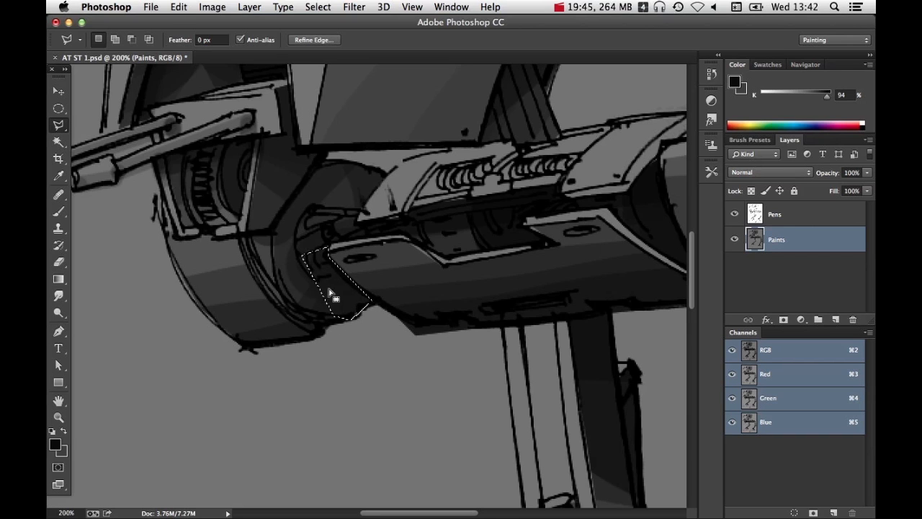
pyautogui.press('b')
pyautogui.moveTo(366, 321)
pyautogui.mouseDown()
pyautogui.moveTo(345, 273)
pyautogui.moveTo(358, 283)
pyautogui.moveTo(339, 278)
pyautogui.mouseUp()
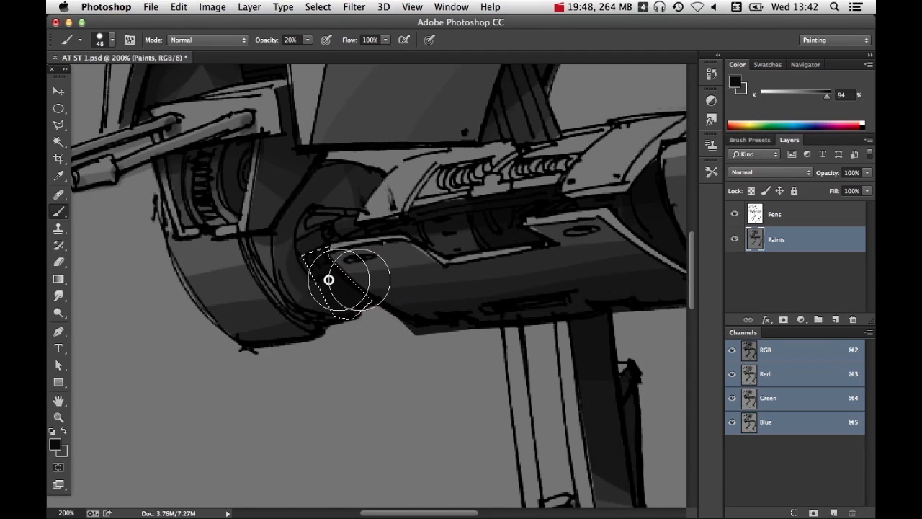
# Save the drawing and deselect the shaded hip joint area
pyautogui.press('super+s')
pyautogui.click(805, 306)
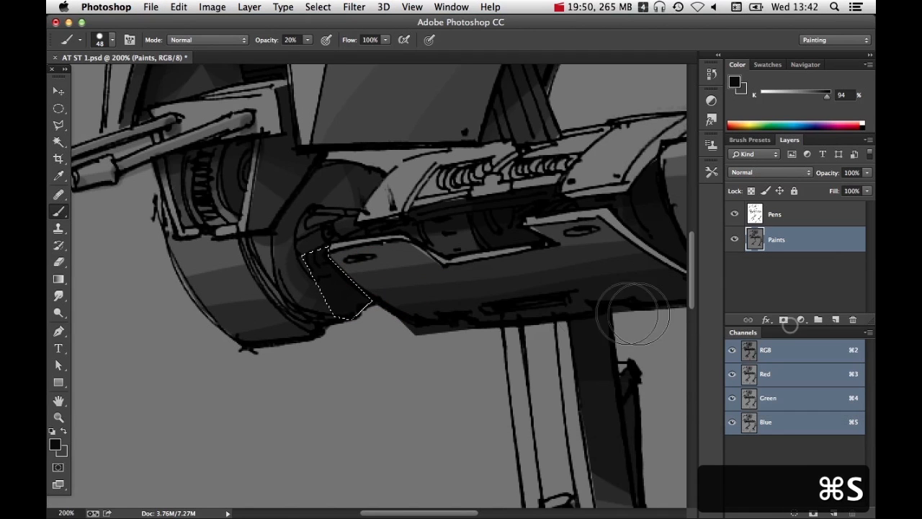
pyautogui.press('super+d')
# Darken the sloping rear rim of the lower thigh housing with straight size 10 strokes, and shade along the upper panel's curved rear edge
pyautogui.keyDown('alt'); pyautogui.keyDown('super'); pyautogui.click(538, 318); pyautogui.keyUp('super'); pyautogui.keyUp('alt')
pyautogui.moveTo(537, 318); pyautogui.dragTo(451, 350)
pyautogui.keyDown('super'); pyautogui.click(471, 348); pyautogui.keyUp('super')
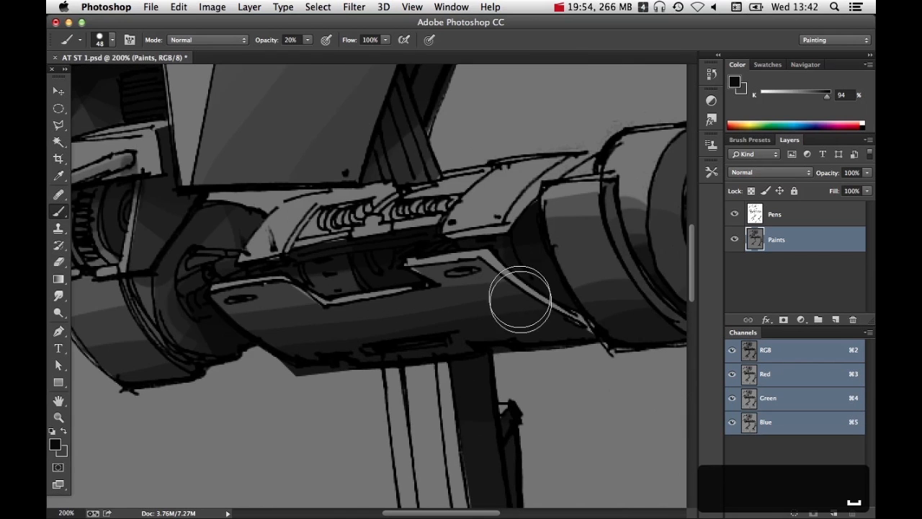
pyautogui.keyDown('ctrl'); pyautogui.keyDown('alt'); pyautogui.moveTo(521, 305); pyautogui.dragTo(495, 305); pyautogui.keyUp('alt'); pyautogui.keyUp('ctrl')
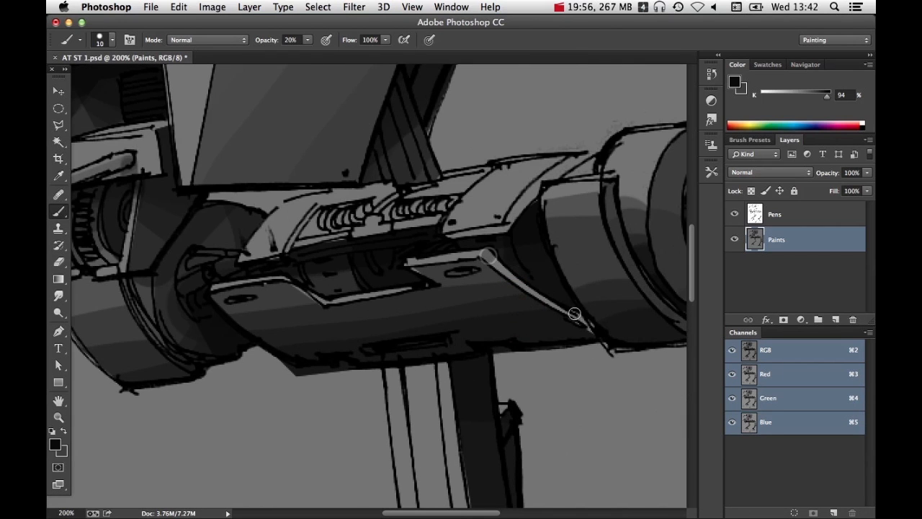
pyautogui.keyDown('shift'); pyautogui.click(552, 303); pyautogui.keyUp('shift')
pyautogui.keyDown('shift'); pyautogui.click(568, 311); pyautogui.keyUp('shift')
pyautogui.keyDown('shift'); pyautogui.click(586, 322); pyautogui.keyUp('shift')
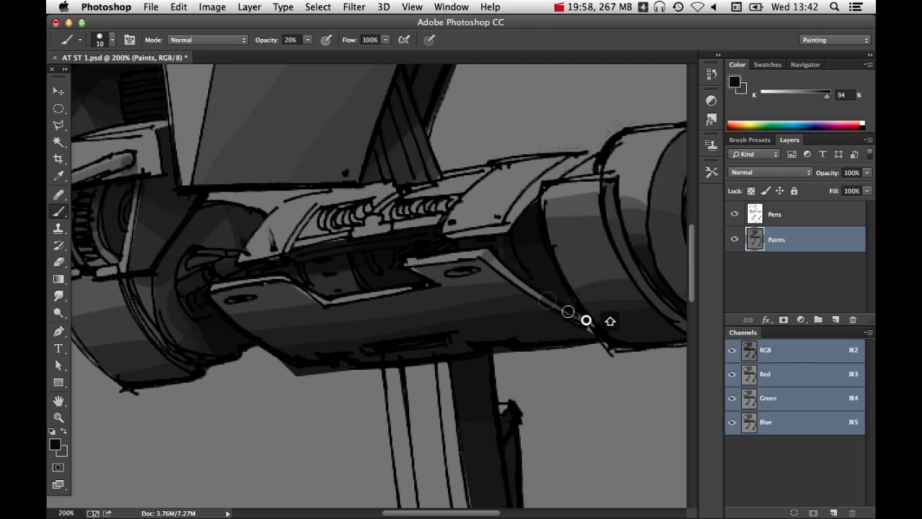
pyautogui.keyDown('shift'); pyautogui.click(576, 317); pyautogui.keyUp('shift')
pyautogui.keyDown('shift'); pyautogui.click(593, 327); pyautogui.keyUp('shift')
pyautogui.keyDown('shift'); pyautogui.click(585, 322); pyautogui.keyUp('shift')
pyautogui.keyDown('shift'); pyautogui.click(597, 332); pyautogui.keyUp('shift')
pyautogui.keyDown('shift'); pyautogui.click(598, 330); pyautogui.keyUp('shift')
pyautogui.keyDown('shift'); pyautogui.click(586, 323); pyautogui.keyUp('shift')
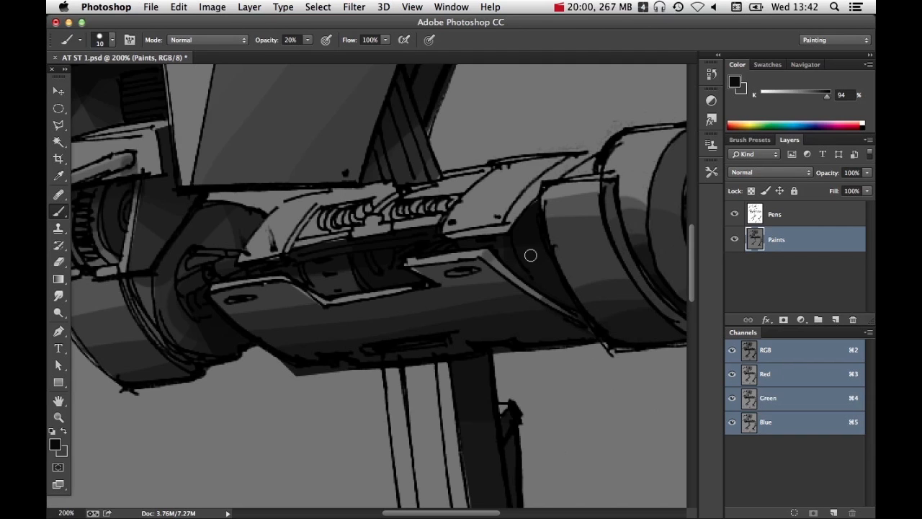
pyautogui.moveTo(530, 255)
pyautogui.mouseDown()
pyautogui.moveTo(505, 264)
pyautogui.moveTo(566, 167)
pyautogui.mouseUp()
pyautogui.moveTo(493, 235)
pyautogui.mouseDown()
pyautogui.moveTo(572, 177)
pyautogui.moveTo(561, 185)
pyautogui.mouseUp()
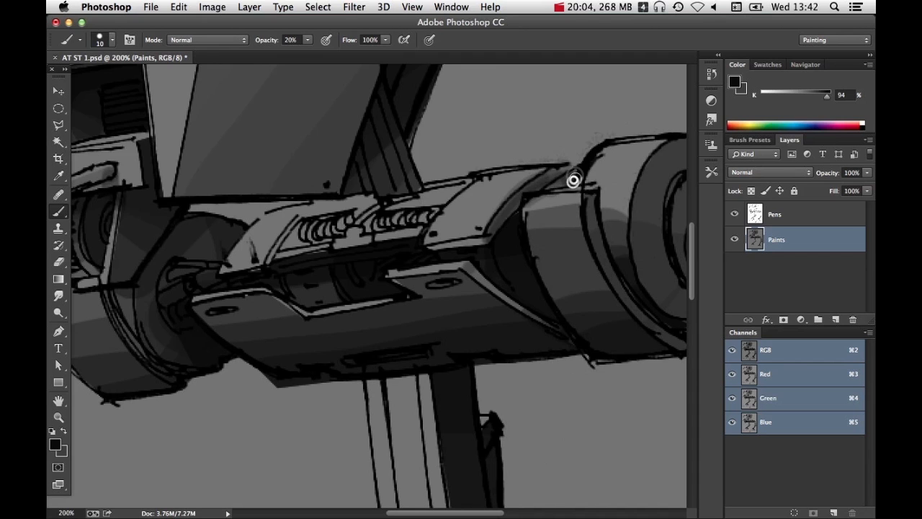
# Shade the circular recess and the grooves on the side of the near leg's knee section with size 10 strokes
pyautogui.moveTo(440, 279); pyautogui.dragTo(324, 274)
pyautogui.moveTo(403, 274); pyautogui.dragTo(294, 281)
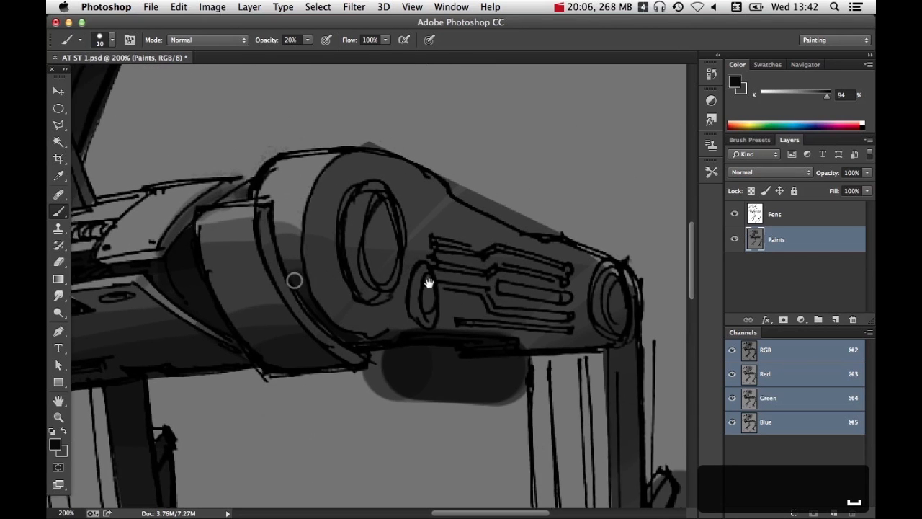
pyautogui.moveTo(428, 283); pyautogui.dragTo(422, 283)
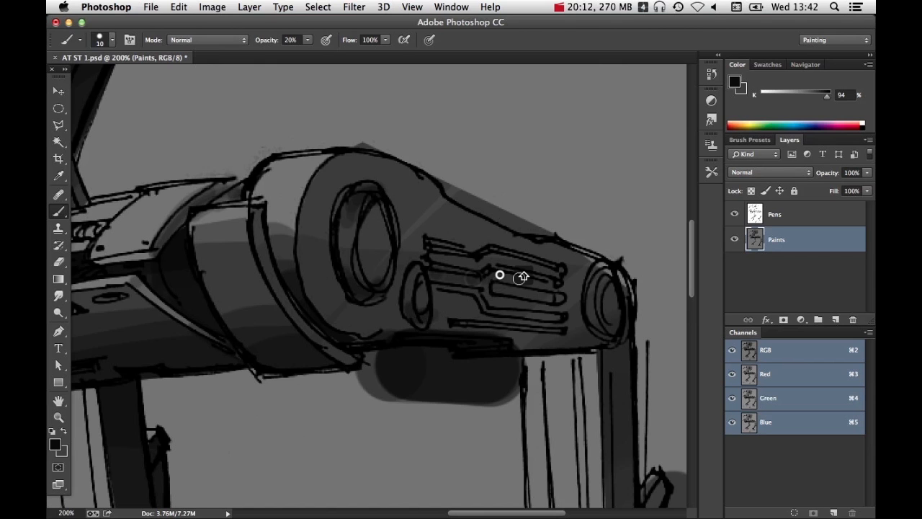
pyautogui.keyDown('shift'); pyautogui.click(554, 286); pyautogui.keyUp('shift')
pyautogui.keyDown('shift'); pyautogui.click(498, 300); pyautogui.keyUp('shift')
pyautogui.keyDown('shift'); pyautogui.click(559, 311); pyautogui.keyUp('shift')
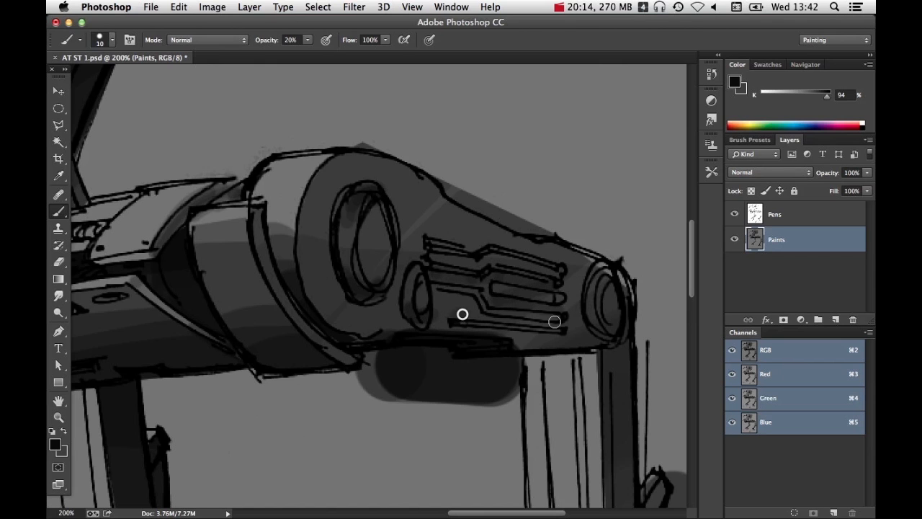
# Shade a triangular shadow at the top of the near lower leg under the knee section with the size 52 brush, and deselect
pyautogui.moveTo(562, 352); pyautogui.dragTo(474, 217)
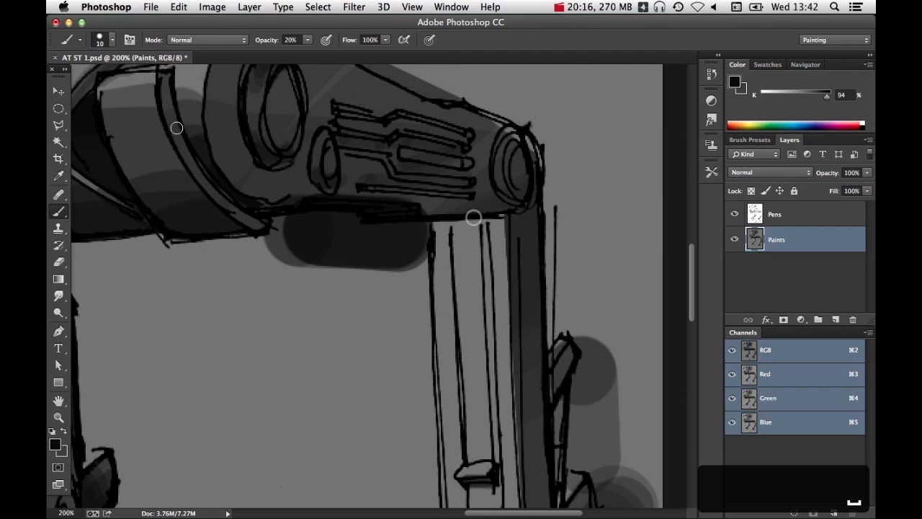
pyautogui.click(59, 127)
pyautogui.click(430, 225)
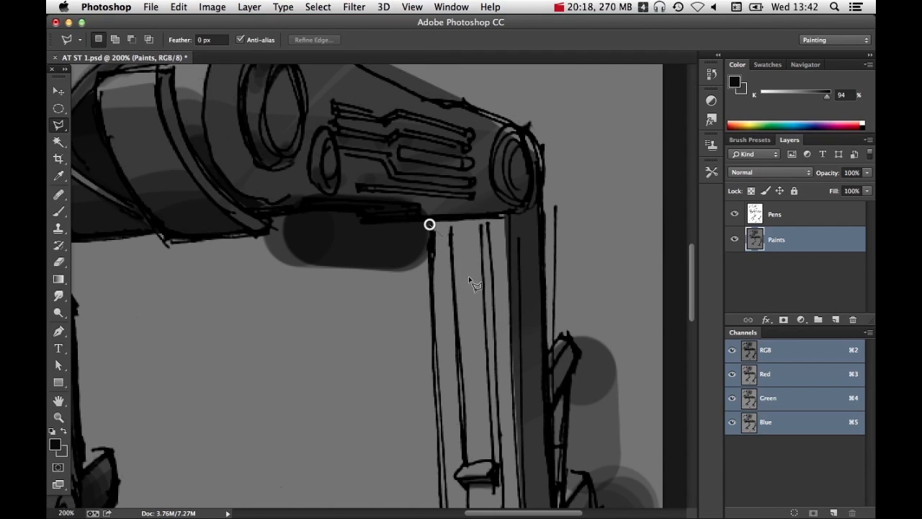
pyautogui.doubleClick(508, 215)
pyautogui.press('b')
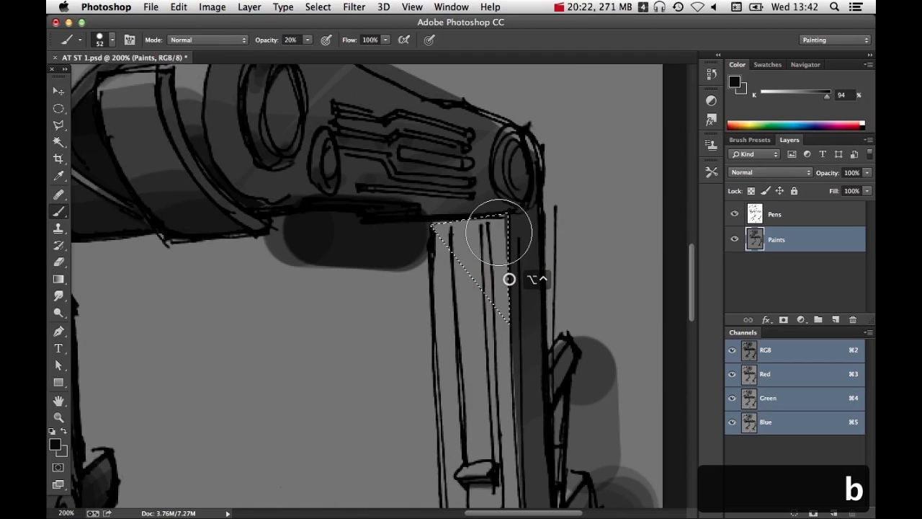
pyautogui.moveTo(498, 238)
pyautogui.mouseDown()
pyautogui.moveTo(454, 320)
pyautogui.moveTo(496, 342)
pyautogui.mouseUp()
pyautogui.moveTo(433, 250)
pyautogui.mouseDown()
pyautogui.moveTo(498, 185)
pyautogui.moveTo(525, 299)
pyautogui.mouseUp()
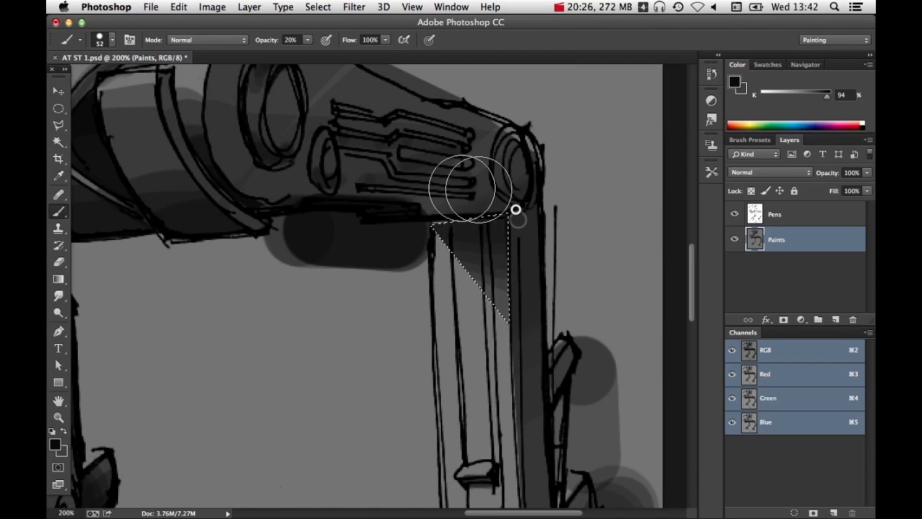
pyautogui.press('super+d')
# Shade a cast shadow across the top of the far leg beneath the hip housing with the size 52 brush at 20% opacity
pyautogui.keyDown('alt'); pyautogui.keyDown('super'); pyautogui.click(562, 241); pyautogui.keyUp('super'); pyautogui.keyUp('alt')
pyautogui.keyDown('alt'); pyautogui.keyDown('super'); pyautogui.click(562, 240); pyautogui.keyUp('super'); pyautogui.keyUp('alt')
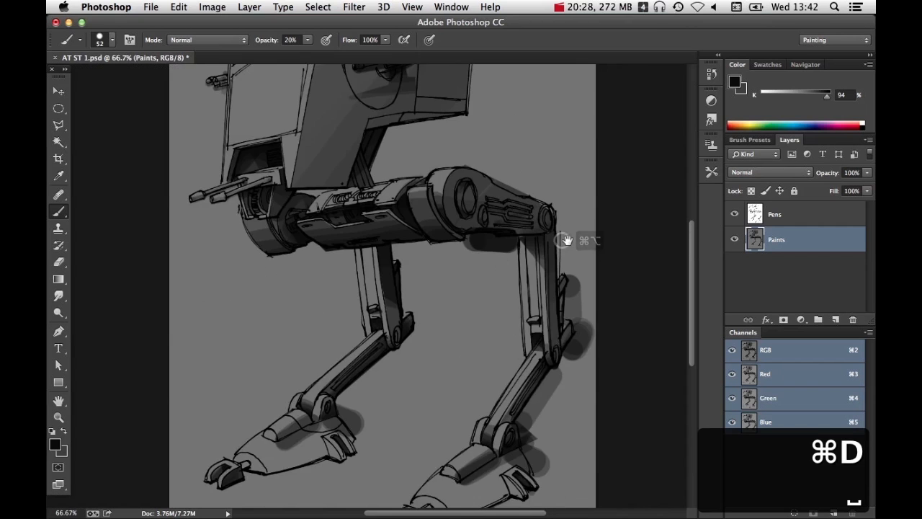
pyautogui.moveTo(455, 279); pyautogui.dragTo(569, 294)
pyautogui.keyDown('super'); pyautogui.click(473, 262); pyautogui.keyUp('super')
pyautogui.keyDown('super'); pyautogui.click(473, 262); pyautogui.keyUp('super')
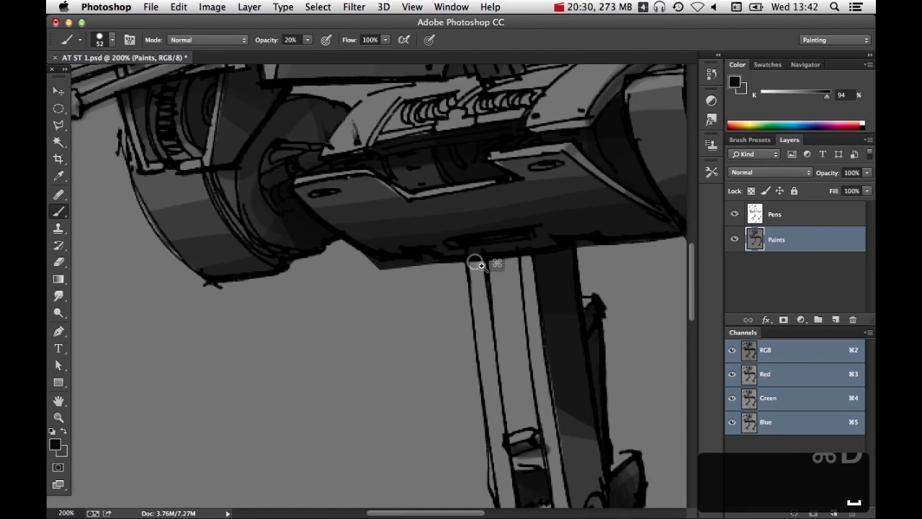
pyautogui.click(58, 126)
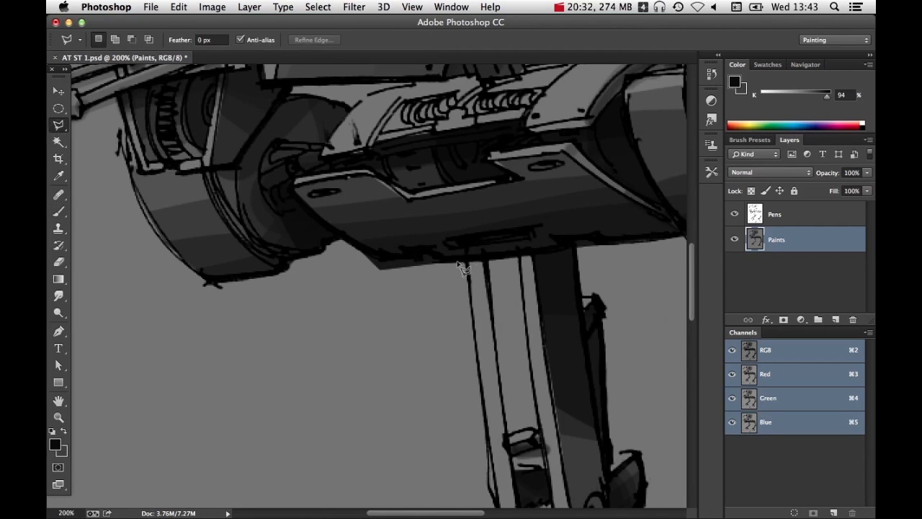
pyautogui.keyDown('alt'); pyautogui.click(461, 298); pyautogui.keyUp('alt')
pyautogui.keyDown('alt'); pyautogui.click(462, 297); pyautogui.keyUp('alt')
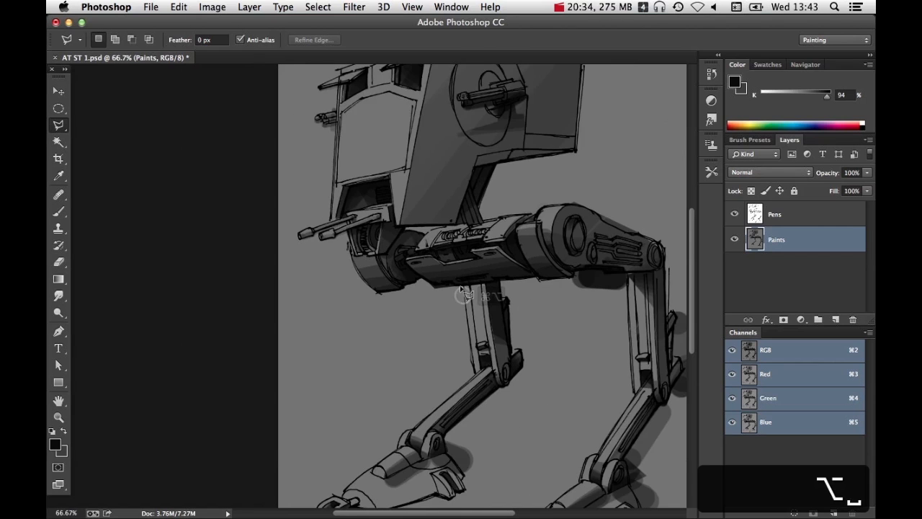
pyautogui.press('b')
pyautogui.moveTo(459, 298)
pyautogui.mouseDown()
pyautogui.moveTo(506, 291)
pyautogui.moveTo(452, 299)
pyautogui.moveTo(484, 296)
pyautogui.moveTo(479, 289)
pyautogui.moveTo(517, 294)
pyautogui.moveTo(454, 289)
pyautogui.moveTo(526, 319)
pyautogui.mouseUp()
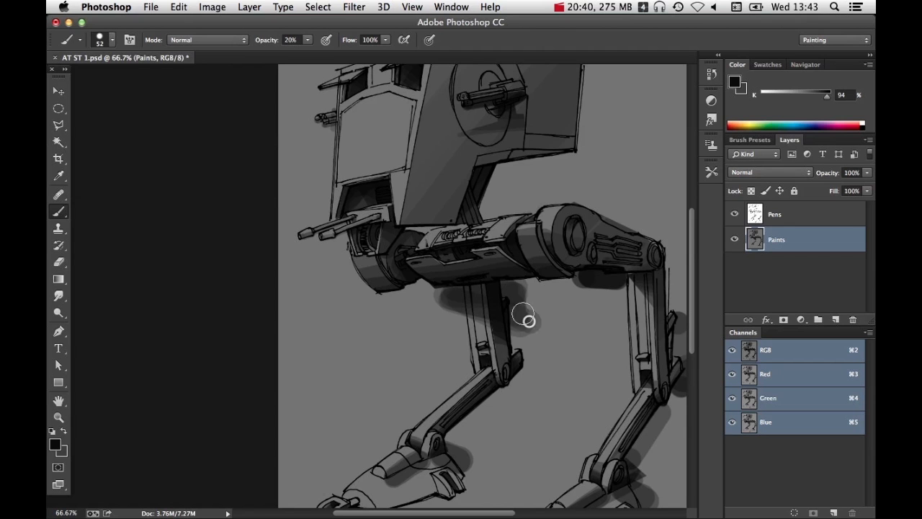
# Shade the far foot beside its rounded top cover and below the ankle joint with straight size 25 strokes
pyautogui.keyDown('alt'); pyautogui.keyDown('super'); pyautogui.click(569, 325); pyautogui.keyUp('super'); pyautogui.keyUp('alt')
pyautogui.keyDown('alt'); pyautogui.keyDown('super'); pyautogui.click(568, 325); pyautogui.keyUp('super'); pyautogui.keyUp('alt')
pyautogui.keyDown('super'); pyautogui.click(387, 340); pyautogui.keyUp('super')
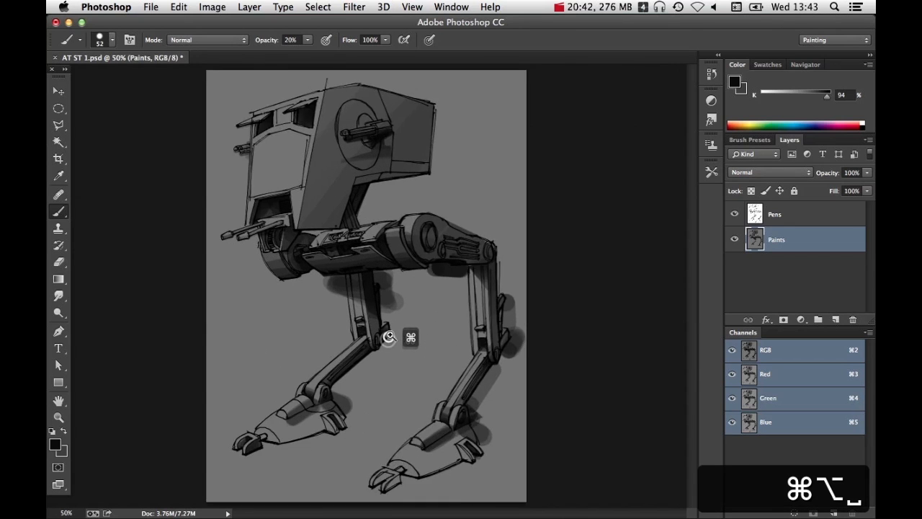
pyautogui.keyDown('super'); pyautogui.click(388, 336); pyautogui.keyUp('super')
pyautogui.keyDown('super'); pyautogui.click(391, 332); pyautogui.keyUp('super')
pyautogui.moveTo(379, 374); pyautogui.dragTo(504, 214)
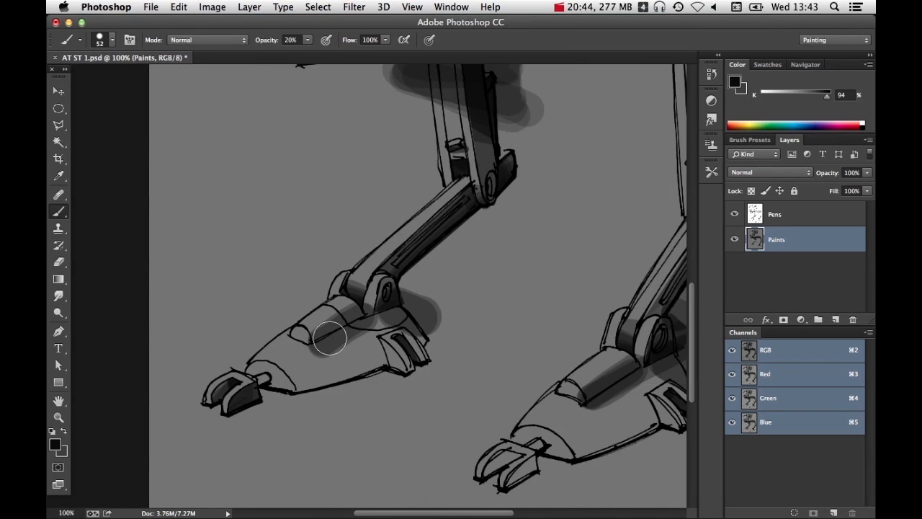
pyautogui.keyDown('ctrl'); pyautogui.keyDown('alt'); pyautogui.moveTo(333, 346); pyautogui.dragTo(320, 343); pyautogui.keyUp('alt'); pyautogui.keyUp('ctrl')
pyautogui.keyDown('shift'); pyautogui.click(369, 317); pyautogui.keyUp('shift')
pyautogui.keyDown('shift'); pyautogui.click(413, 305); pyautogui.keyUp('shift')
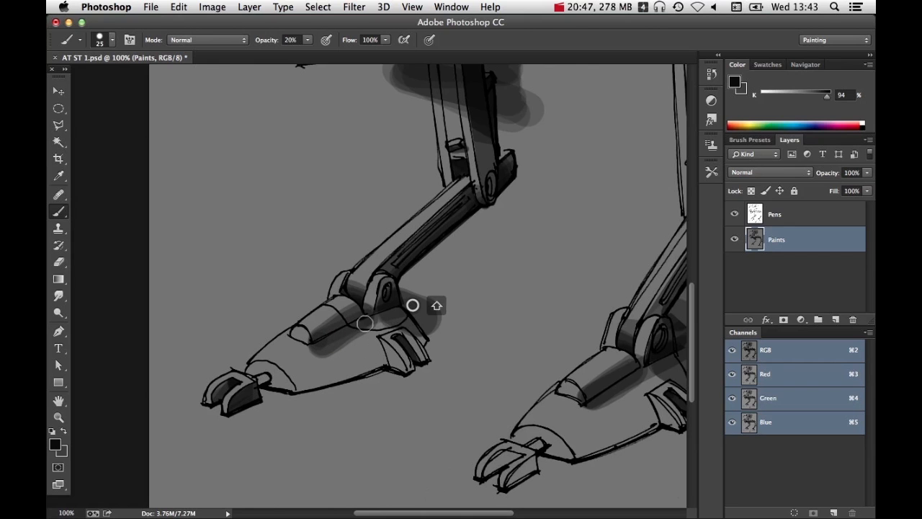
pyautogui.keyDown('shift'); pyautogui.click(323, 336); pyautogui.keyUp('shift')
# Darken the upper edge of the near foot's rounded top cover with a straight size 25 stroke
pyautogui.press('space')
pyautogui.moveTo(557, 357); pyautogui.dragTo(514, 358)
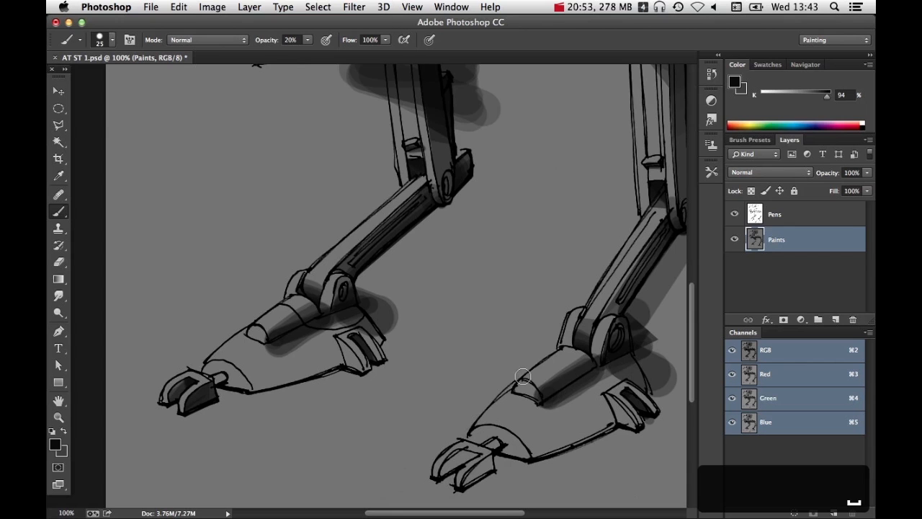
pyautogui.keyDown('shift'); pyautogui.click(560, 348); pyautogui.keyUp('shift')
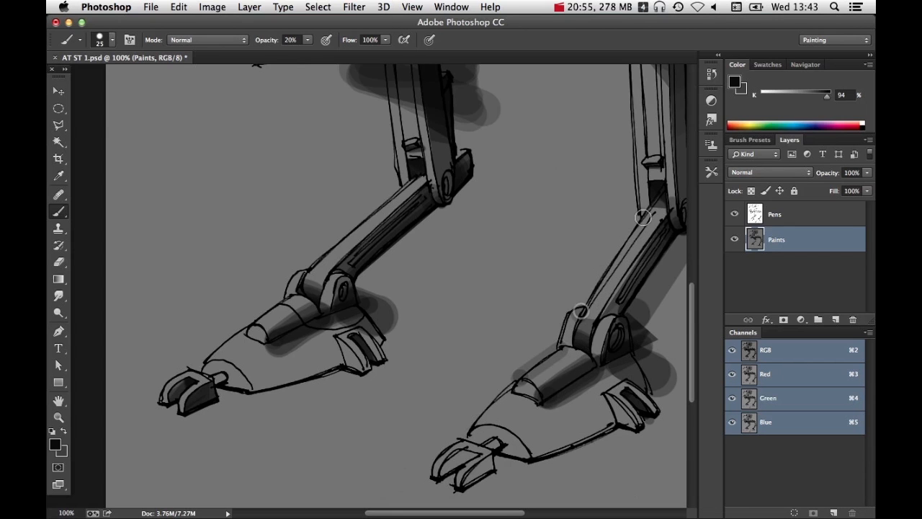
pyautogui.moveTo(646, 228); pyautogui.dragTo(603, 246)
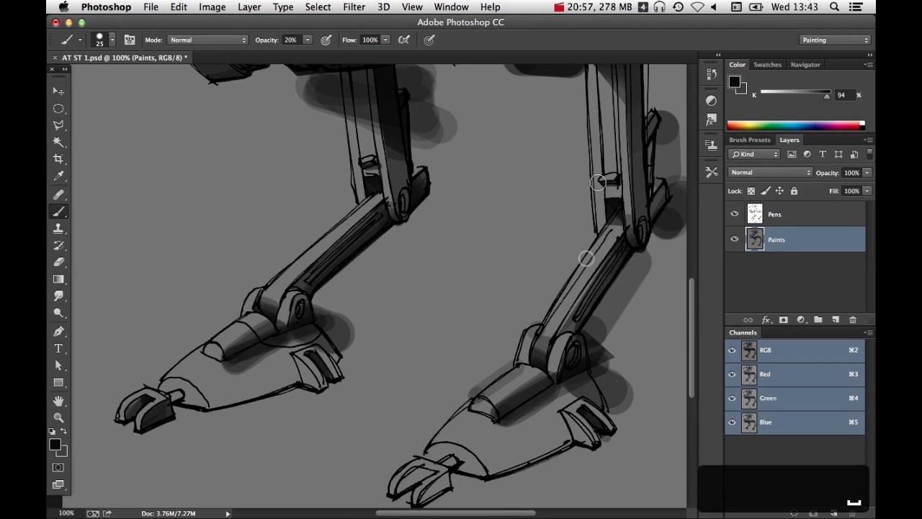
# Select the area beneath the head across the hip housing with the Polygonal Lasso and shade it with a size 198 brush at 20% opacity
pyautogui.moveTo(408, 180); pyautogui.dragTo(428, 343)
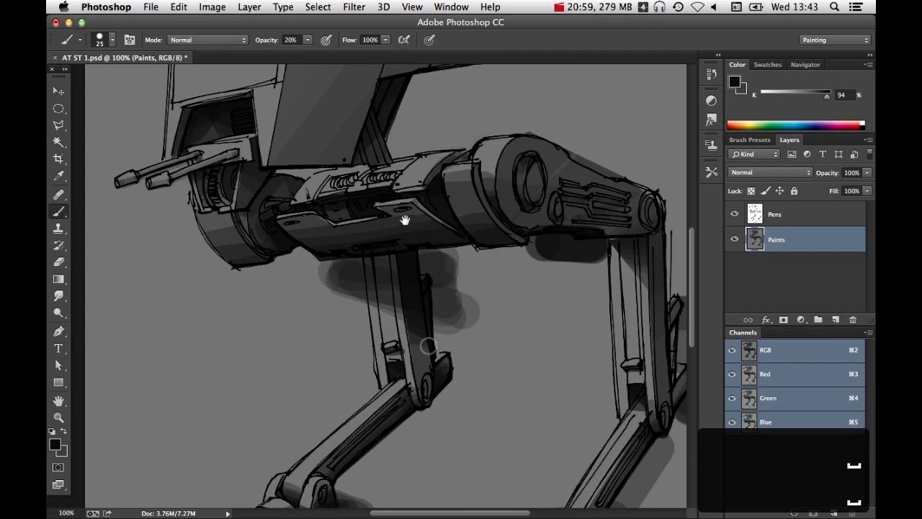
pyautogui.moveTo(406, 218); pyautogui.dragTo(437, 337)
pyautogui.press('super+minus')
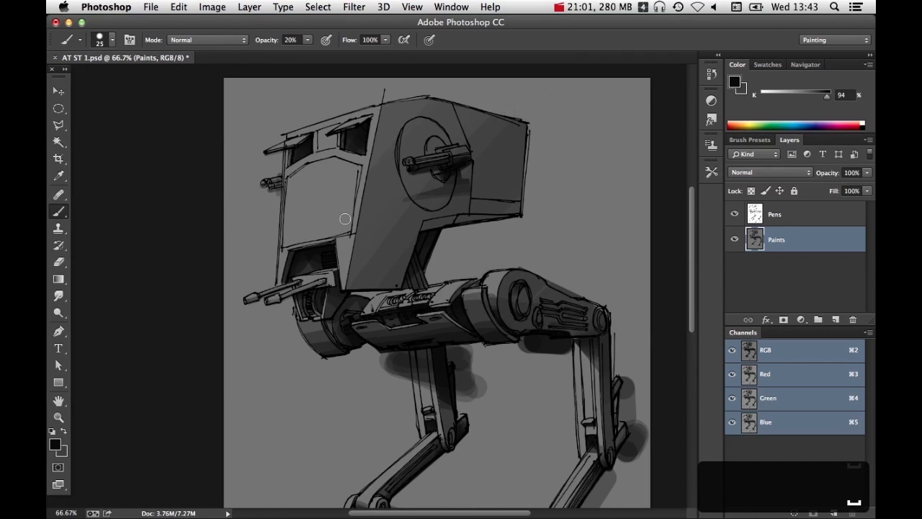
pyautogui.click(65, 126)
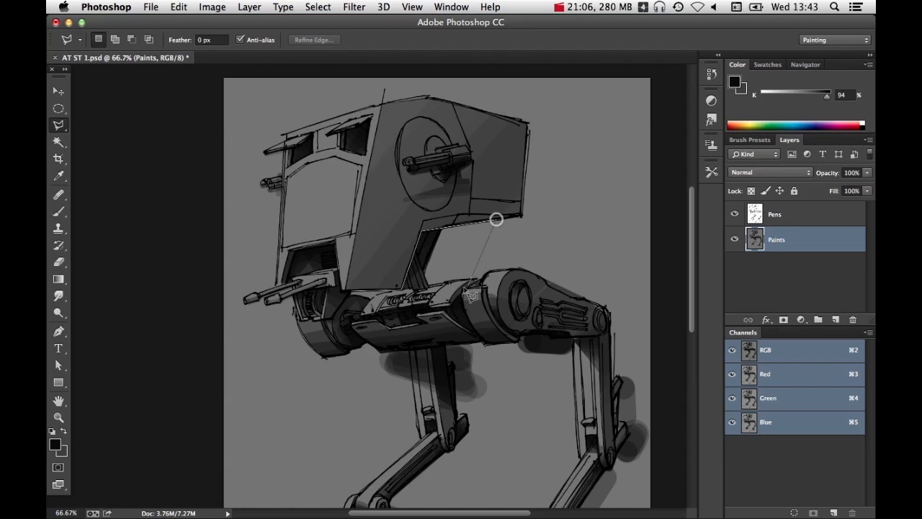
pyautogui.click(331, 317)
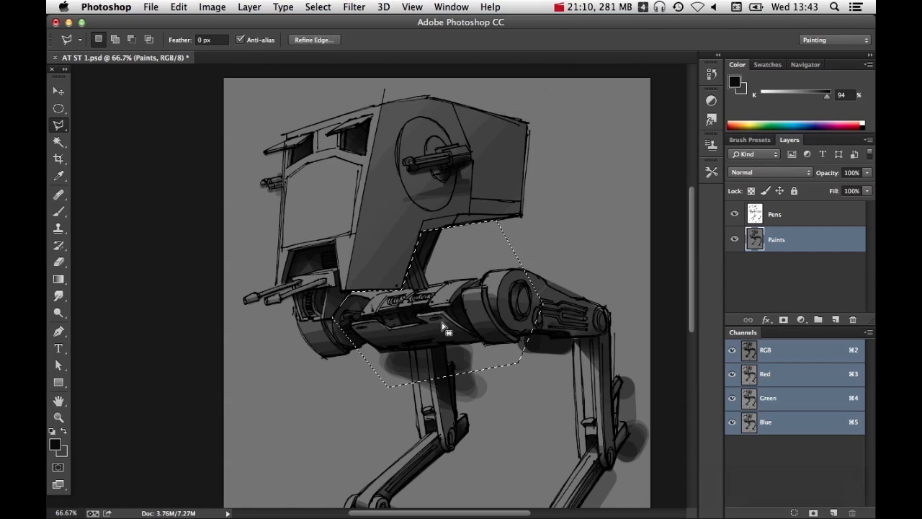
pyautogui.press('b')
pyautogui.moveTo(450, 328); pyautogui.dragTo(491, 335)
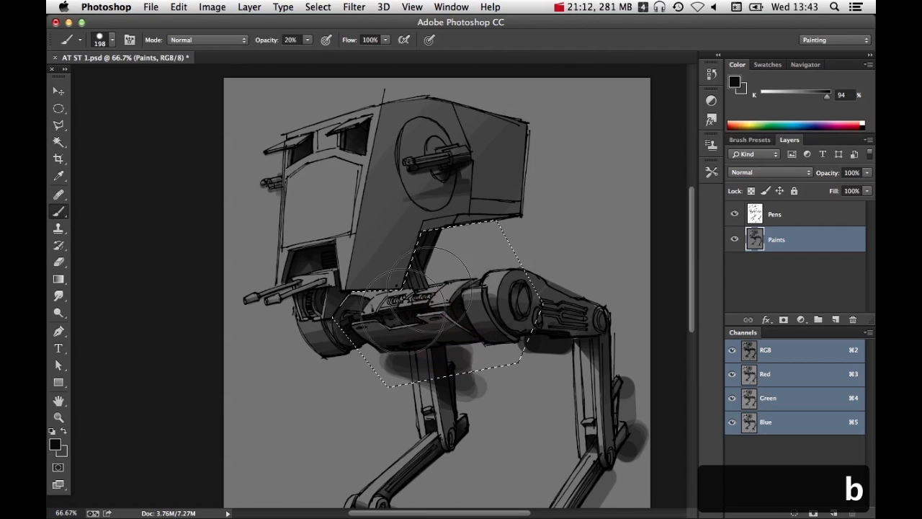
pyautogui.moveTo(393, 303); pyautogui.dragTo(470, 227)
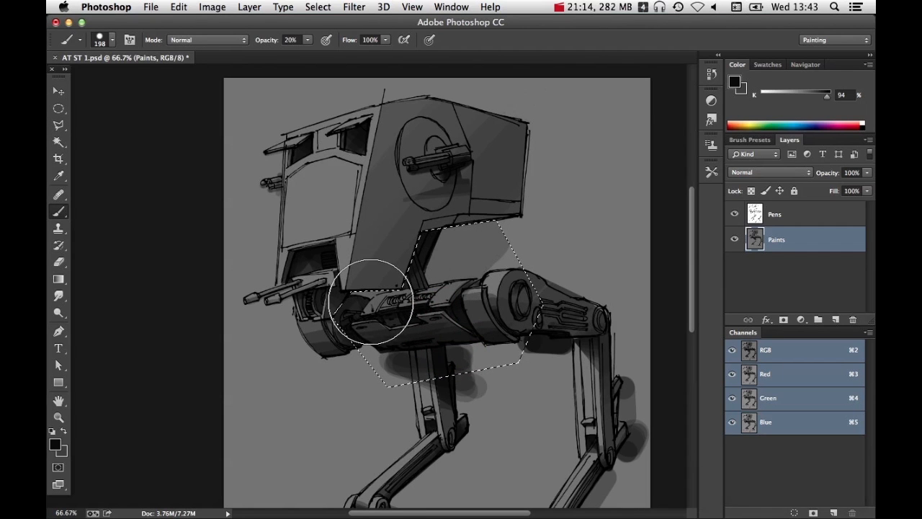
# Deepen the head's cast shadow over the selected hip housing area with broad brush strokes at 50% opacity, and deselect
pyautogui.press('5')
pyautogui.moveTo(471, 187); pyautogui.dragTo(408, 256)
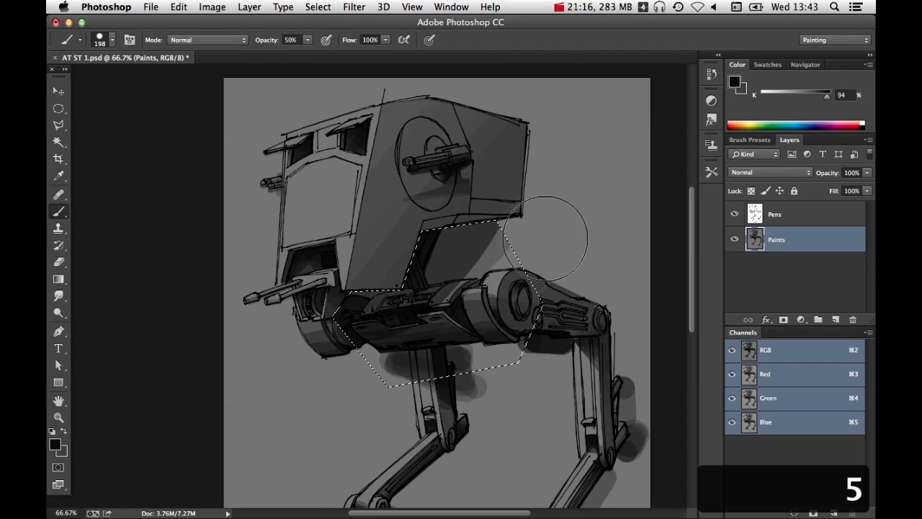
pyautogui.moveTo(346, 287)
pyautogui.mouseDown()
pyautogui.moveTo(405, 254)
pyautogui.moveTo(494, 144)
pyautogui.mouseUp()
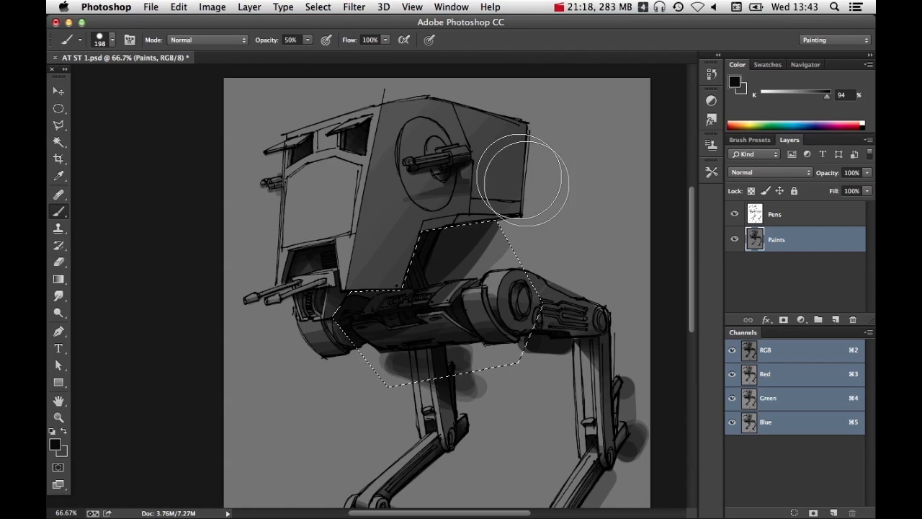
pyautogui.press('super+d')
# Shade the lower side of the far foot with straight strokes of a size 58 brush at 20% opacity
pyautogui.keyDown('alt'); pyautogui.keyDown('super'); pyautogui.click(569, 256); pyautogui.keyUp('super'); pyautogui.keyUp('alt')
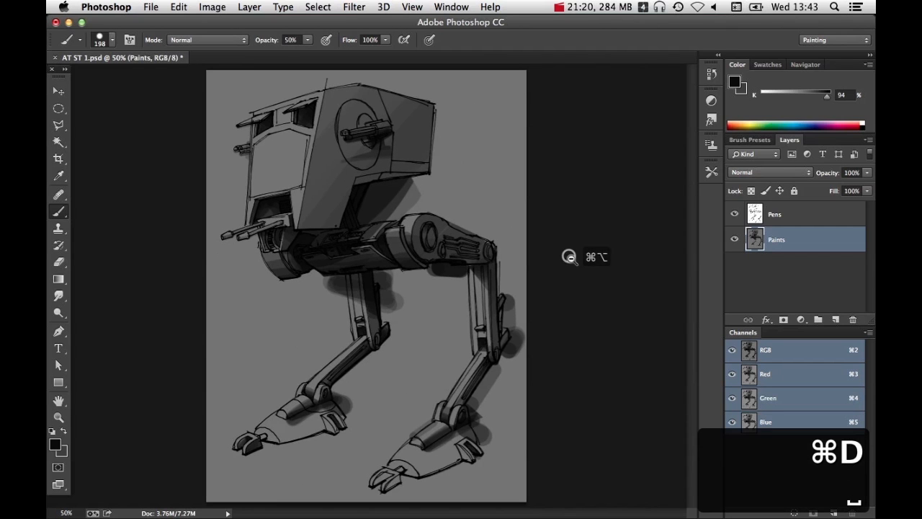
pyautogui.keyDown('super'); pyautogui.click(406, 386); pyautogui.keyUp('super')
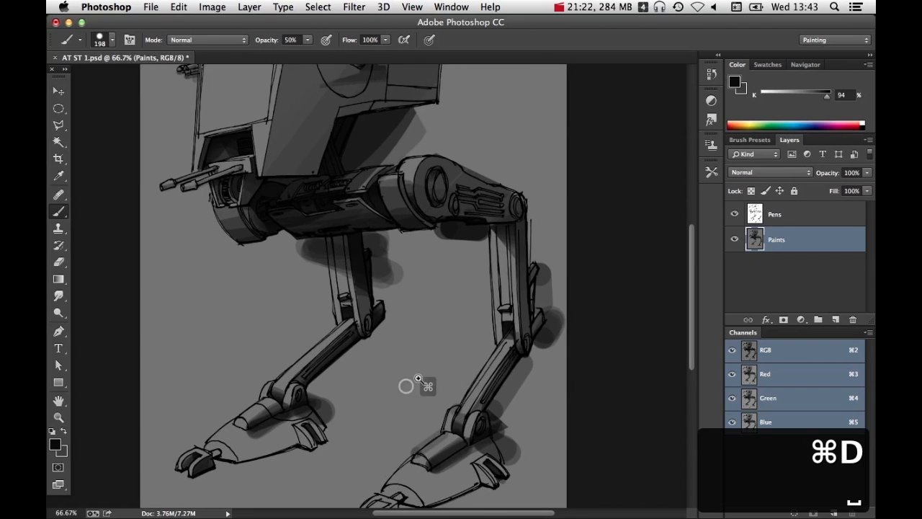
pyautogui.keyDown('super'); pyautogui.click(418, 379); pyautogui.keyUp('super')
pyautogui.moveTo(422, 378); pyautogui.dragTo(561, 223)
pyautogui.press('2')
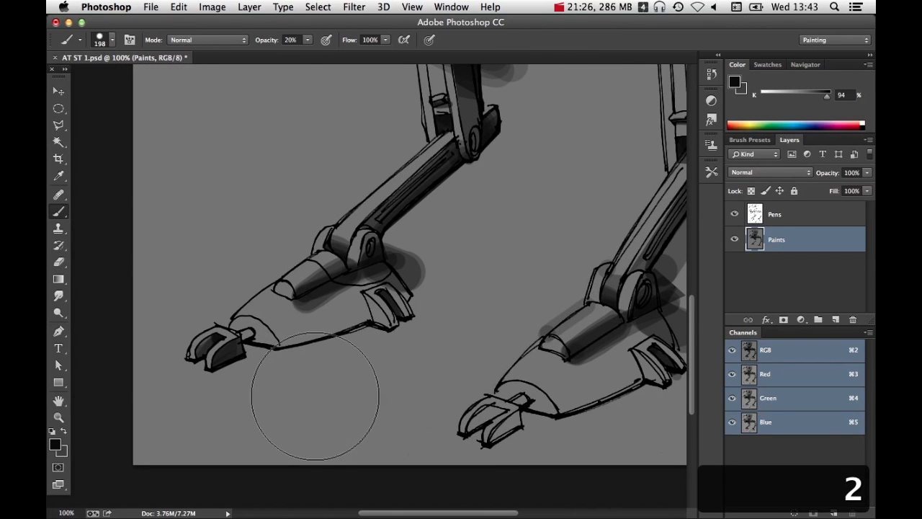
pyautogui.moveTo(317, 397); pyautogui.dragTo(269, 396)
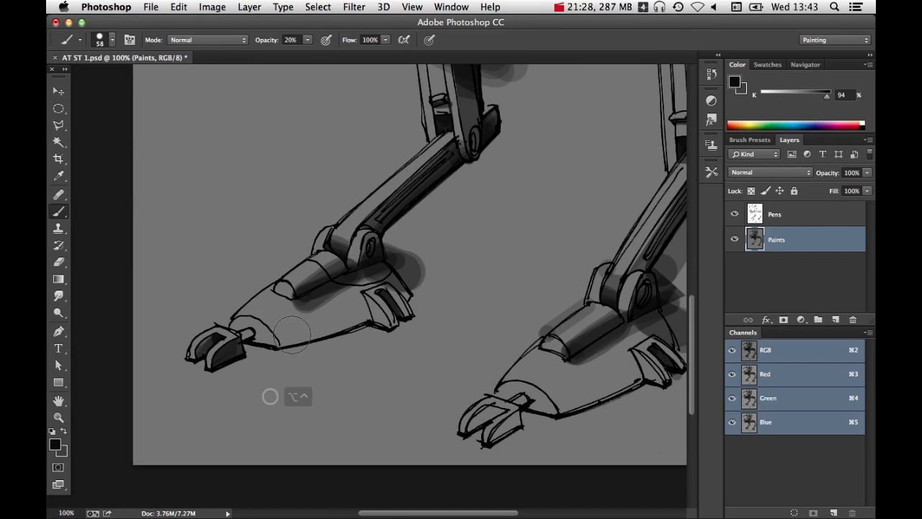
pyautogui.moveTo(285, 340)
pyautogui.mouseDown()
pyautogui.moveTo(381, 315)
pyautogui.moveTo(373, 318)
pyautogui.mouseUp()
pyautogui.keyDown('shift'); pyautogui.click(289, 354); pyautogui.keyUp('shift')
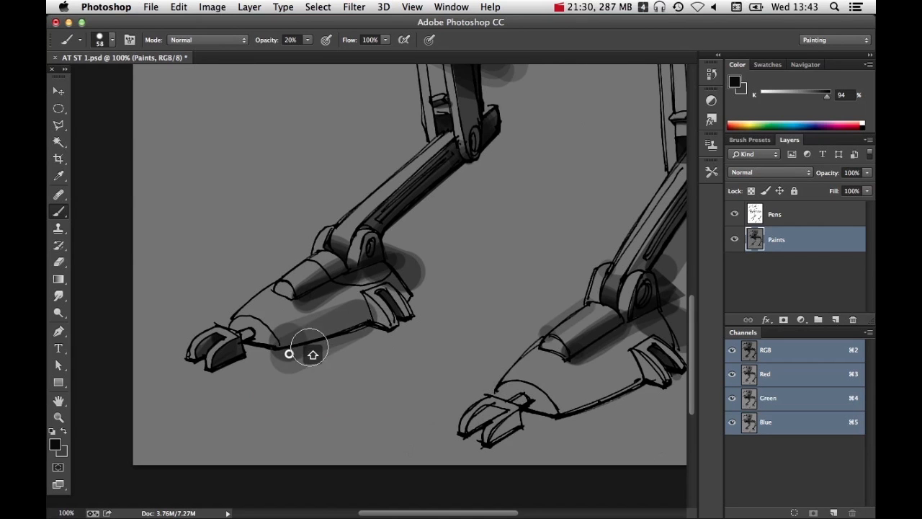
pyautogui.keyDown('shift'); pyautogui.click(363, 336); pyautogui.keyUp('shift')
# Shade the lower side of the near foot with straight size 58 strokes along its bottom edge
pyautogui.press('space')
pyautogui.moveTo(523, 422); pyautogui.dragTo(479, 430)
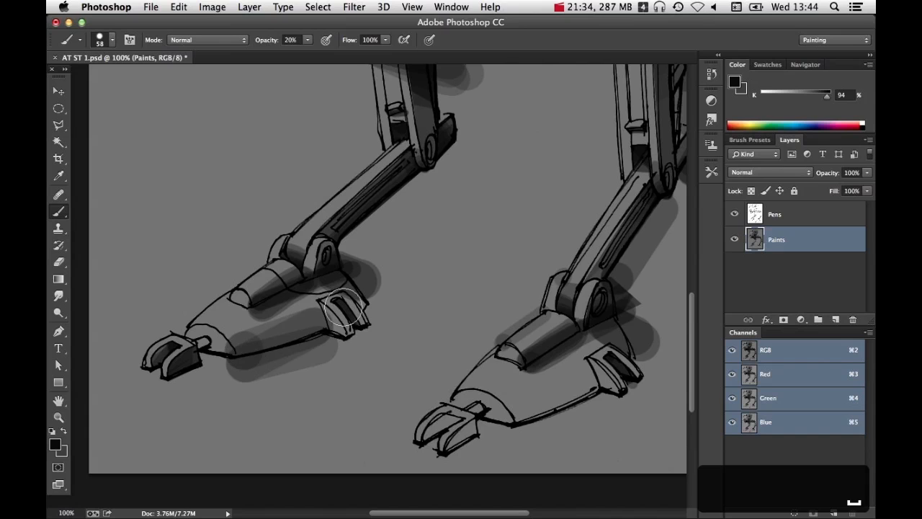
pyautogui.click(514, 422)
pyautogui.keyDown('shift'); pyautogui.click(590, 387); pyautogui.keyUp('shift')
pyautogui.keyDown('shift'); pyautogui.click(527, 430); pyautogui.keyUp('shift')
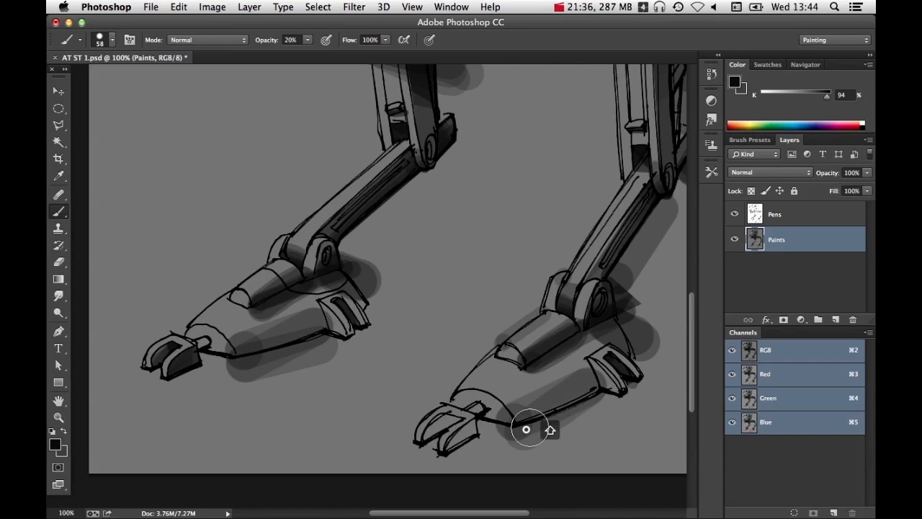
pyautogui.keyDown('shift'); pyautogui.click(594, 399); pyautogui.keyUp('shift')
# Darken the sloping upper front edges of both feet with one straight size 58 stroke each
pyautogui.click(454, 384)
pyautogui.keyDown('shift'); pyautogui.click(484, 348); pyautogui.keyUp('shift')
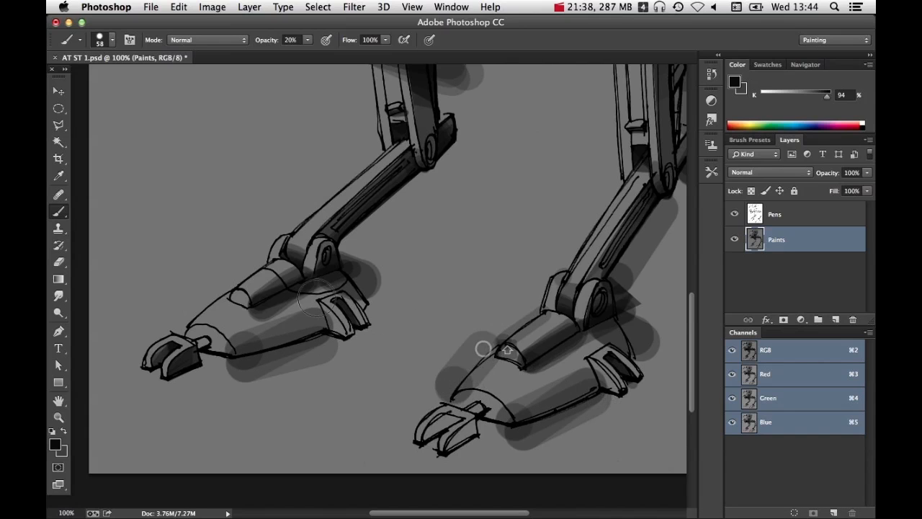
pyautogui.click(175, 317)
pyautogui.keyDown('shift'); pyautogui.click(213, 287); pyautogui.keyUp('shift')
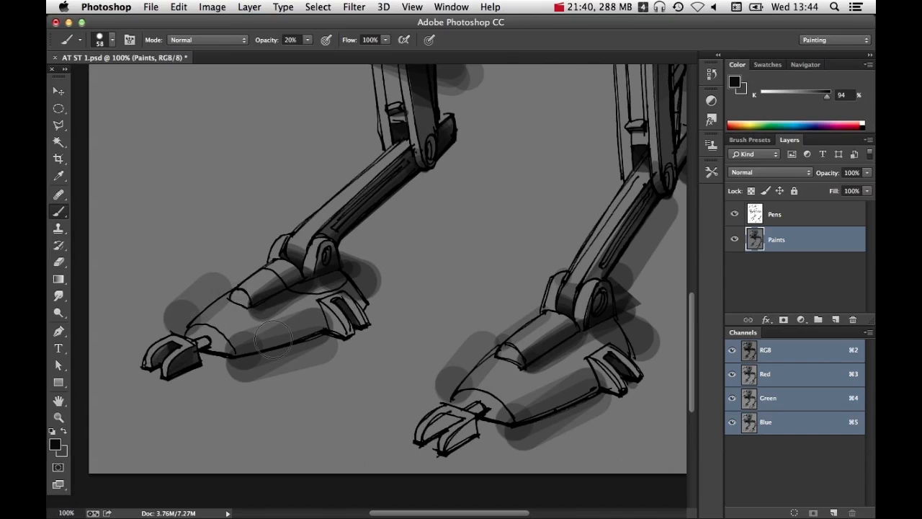
# Select the top surfaces of both window visors on the head with the Polygonal Lasso, adding the second to the first
pyautogui.keyDown('alt'); pyautogui.keyDown('super'); pyautogui.click(411, 279); pyautogui.keyUp('super'); pyautogui.keyUp('alt')
pyautogui.keyDown('alt'); pyautogui.keyDown('super'); pyautogui.click(441, 259); pyautogui.keyUp('super'); pyautogui.keyUp('alt')
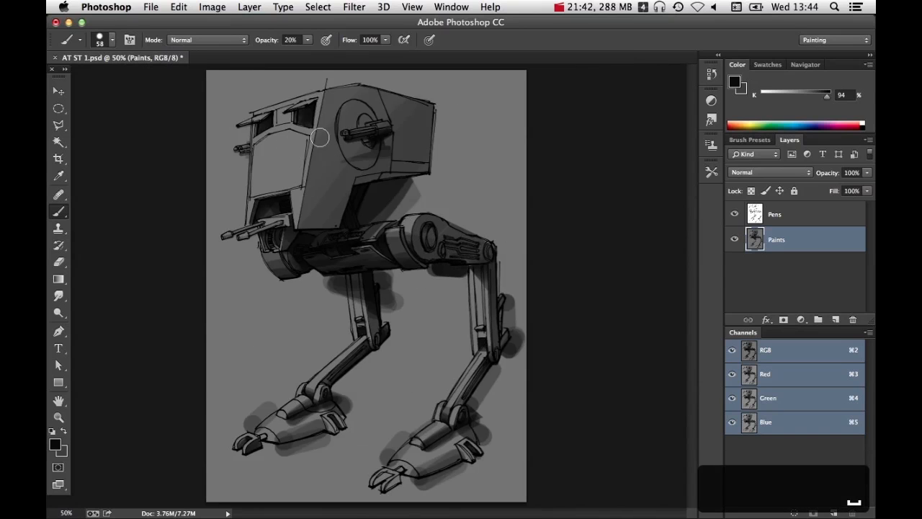
pyautogui.press('space')
pyautogui.scroll(5, 323, 255)
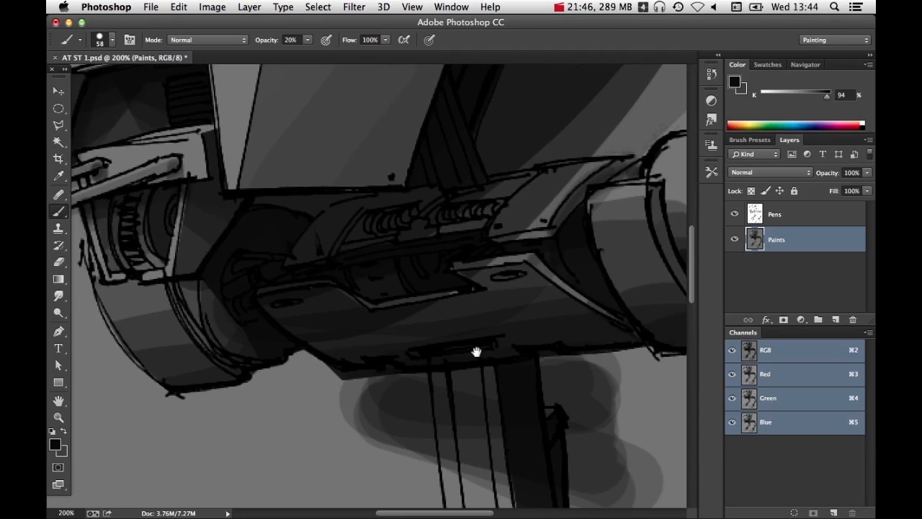
pyautogui.moveTo(476, 351); pyautogui.dragTo(480, 341)
pyautogui.keyDown('alt'); pyautogui.keyDown('super'); pyautogui.click(415, 242); pyautogui.keyUp('super'); pyautogui.keyUp('alt')
pyautogui.moveTo(416, 242); pyautogui.dragTo(436, 333)
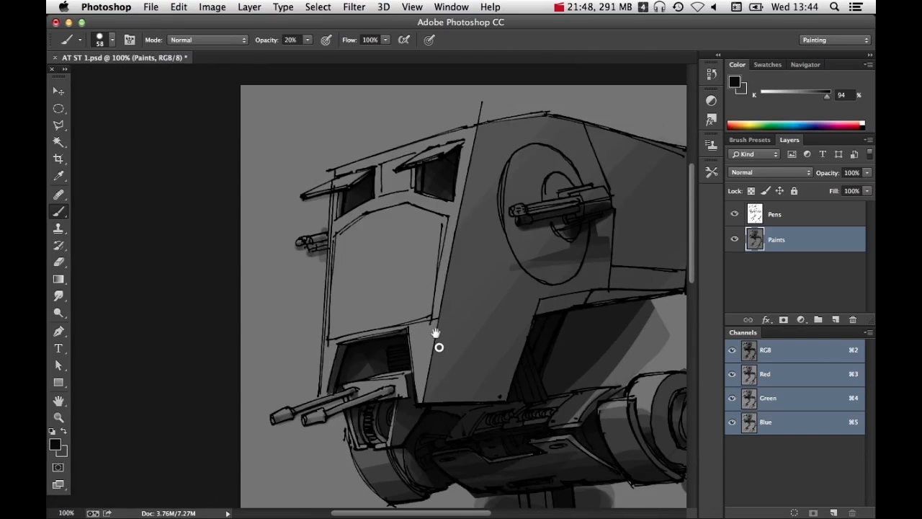
pyautogui.click(62, 127)
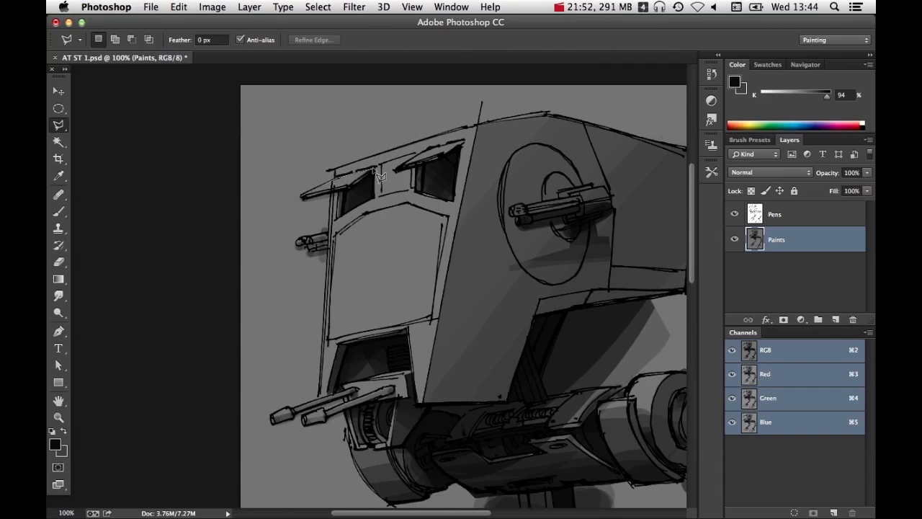
pyautogui.click(348, 186)
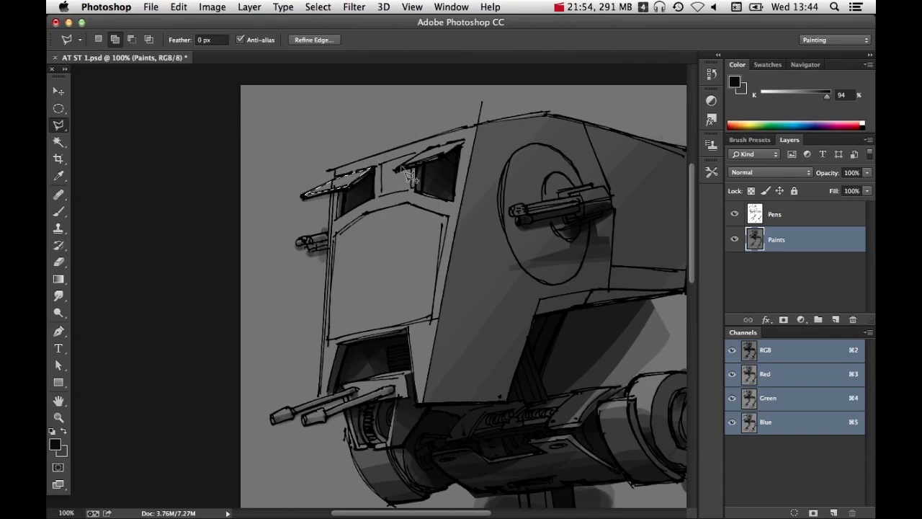
pyautogui.keyDown('shift'); pyautogui.click(441, 155); pyautogui.keyUp('shift')
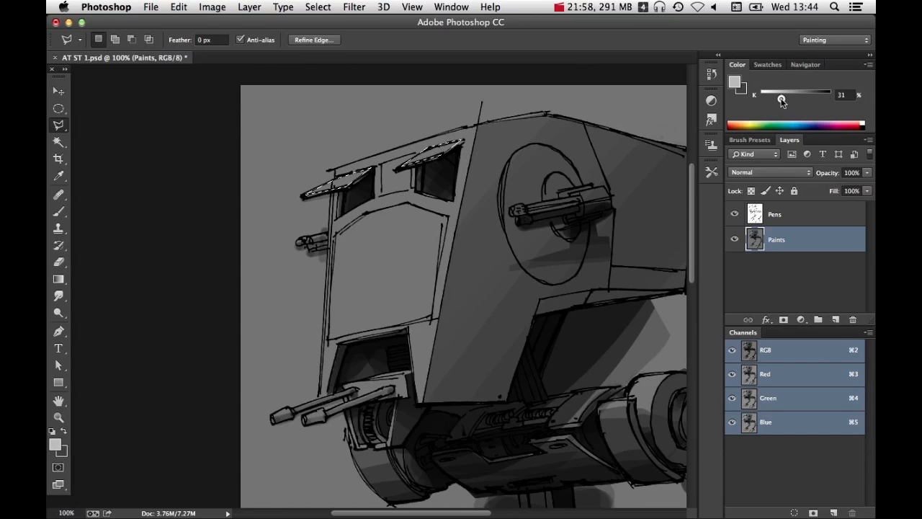
# Lighten both selected visors with a size 101 brush at 20% opacity in a 19% K light grey, and deselect
pyautogui.press('b')
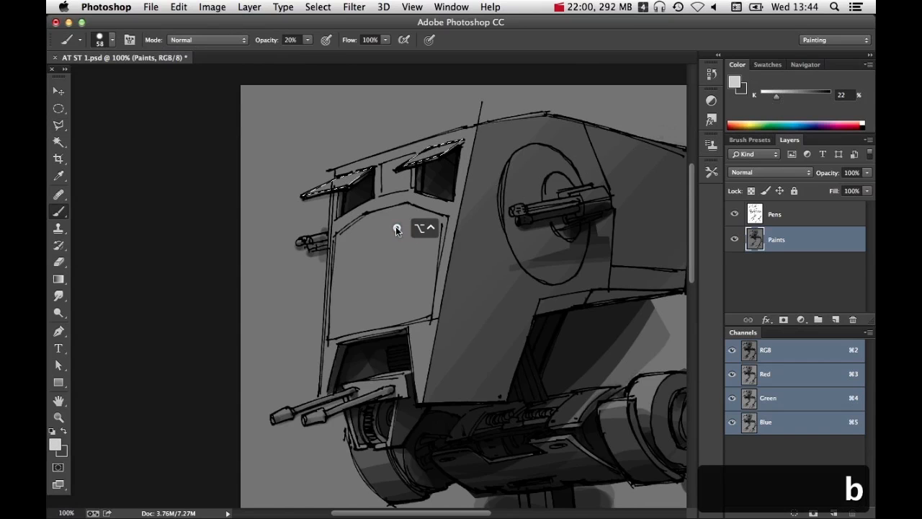
pyautogui.moveTo(395, 228); pyautogui.dragTo(418, 229)
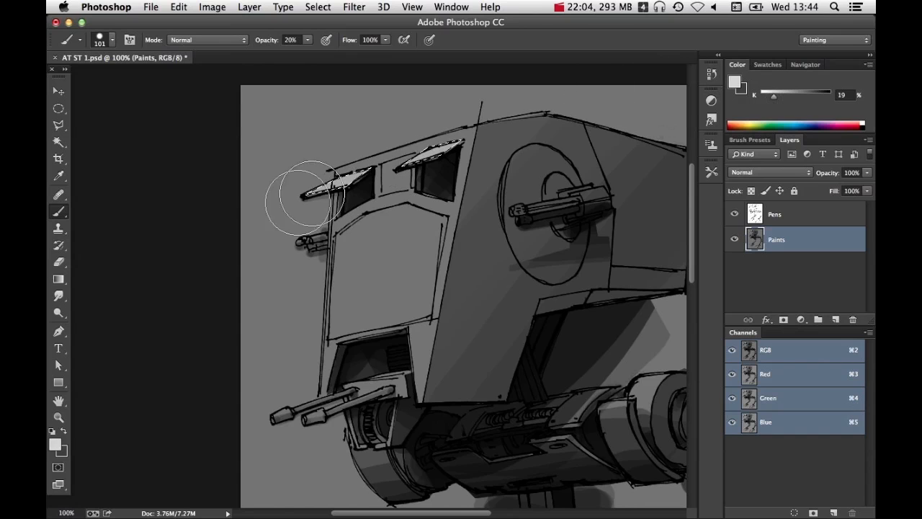
pyautogui.press('super+d')
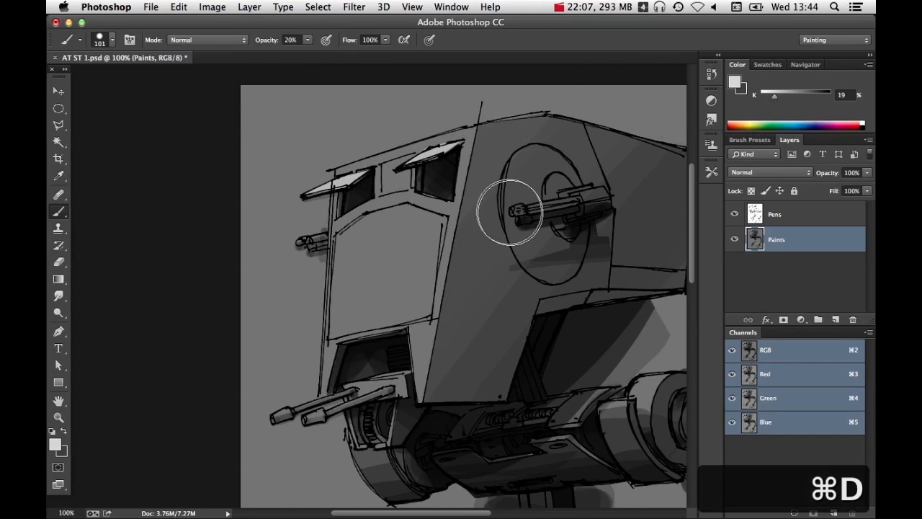
# Select the head's front face with the Polygonal Lasso, following its outer edges and subtracting both window openings
pyautogui.click(61, 126)
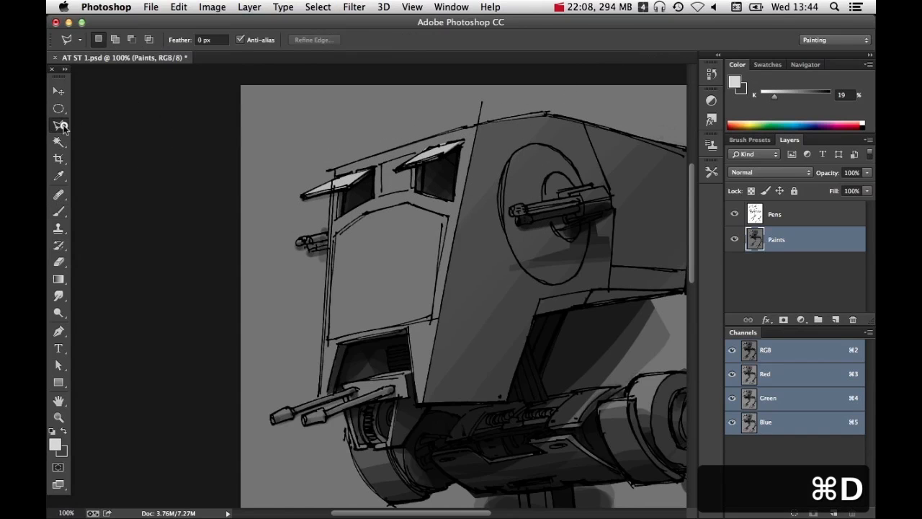
pyautogui.click(329, 172)
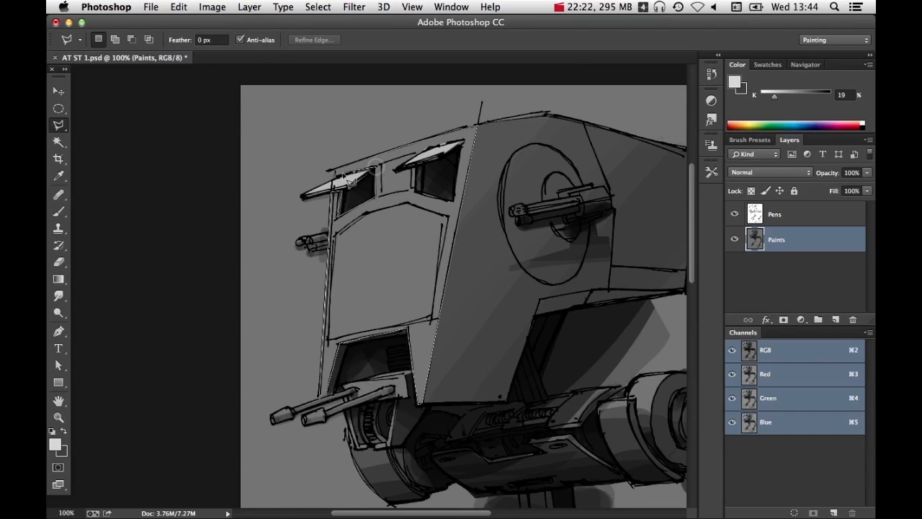
pyautogui.click(346, 185)
pyautogui.press('alt')
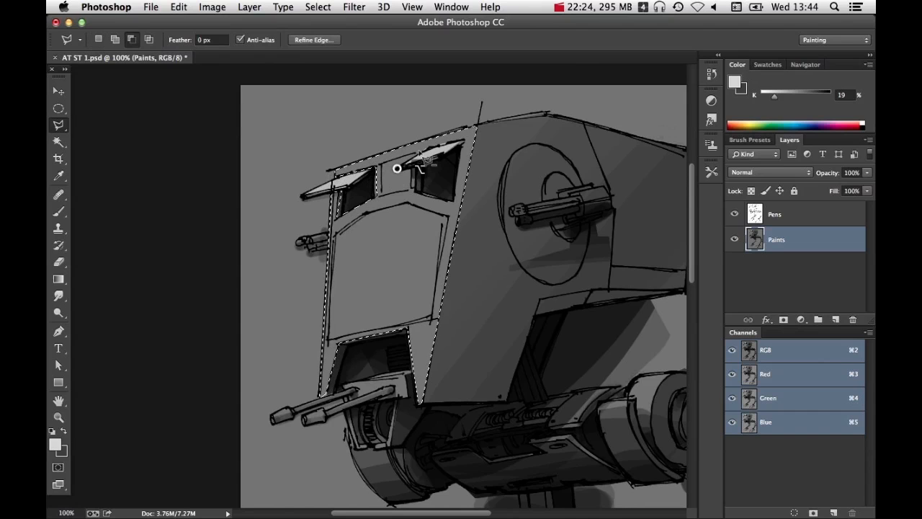
pyautogui.keyDown('alt'); pyautogui.click(453, 203); pyautogui.keyUp('alt')
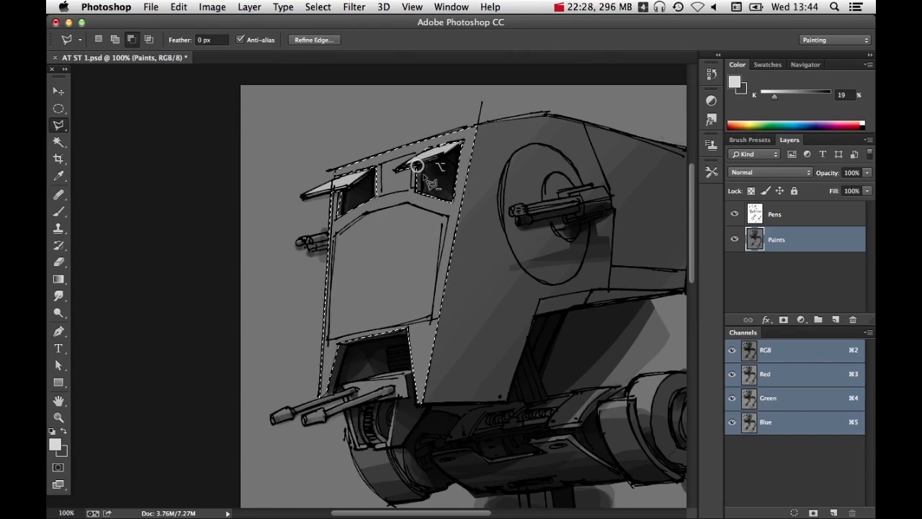
pyautogui.click(453, 203)
# Lighten the selected front face with broad diagonal strokes of a size 140 brush at 10% opacity
pyautogui.press('b')
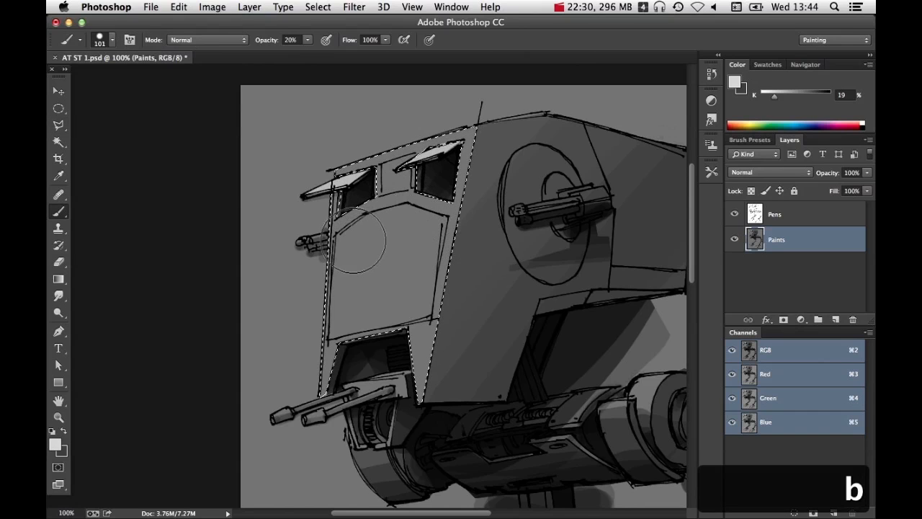
pyautogui.press('1')
pyautogui.moveTo(386, 278); pyautogui.dragTo(413, 277)
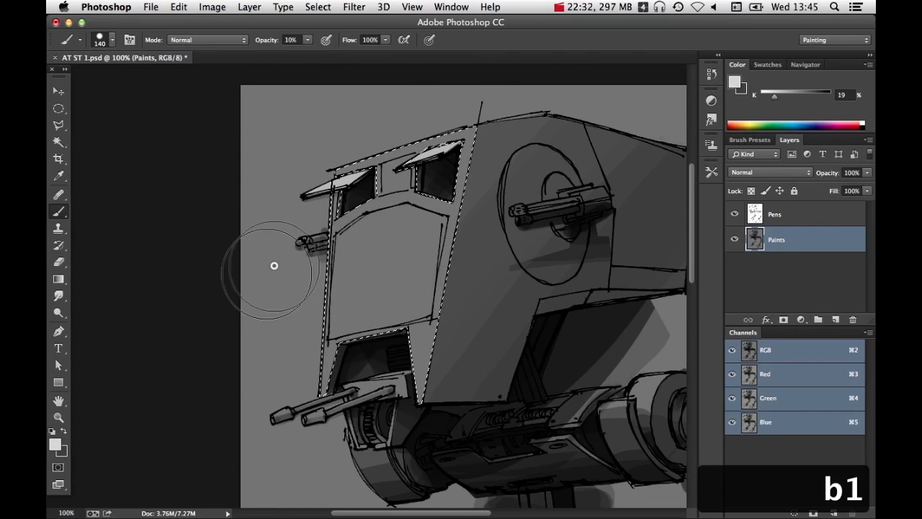
pyautogui.moveTo(271, 303)
pyautogui.mouseDown()
pyautogui.moveTo(498, 123)
pyautogui.moveTo(305, 411)
pyautogui.mouseUp()
pyautogui.moveTo(416, 209); pyautogui.dragTo(291, 346)
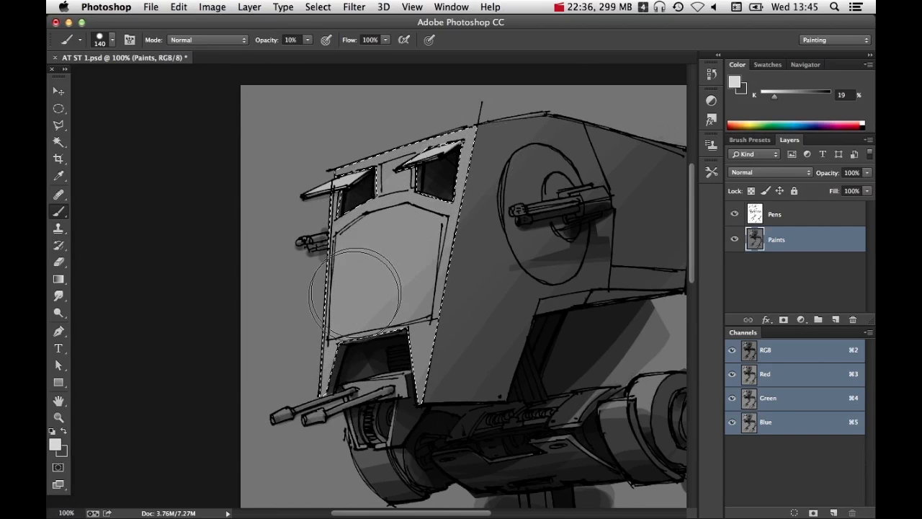
# Brighten the front face along its edge with the head's side using size 83 strokes at 10% opacity, and deselect
pyautogui.moveTo(493, 130)
pyautogui.mouseDown()
pyautogui.moveTo(346, 317)
pyautogui.moveTo(433, 366)
pyautogui.mouseUp()
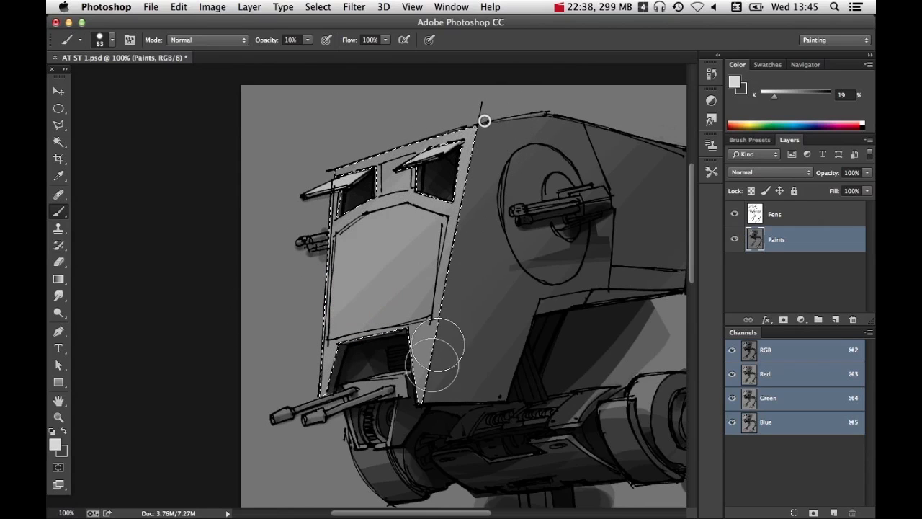
pyautogui.moveTo(494, 117); pyautogui.dragTo(439, 406)
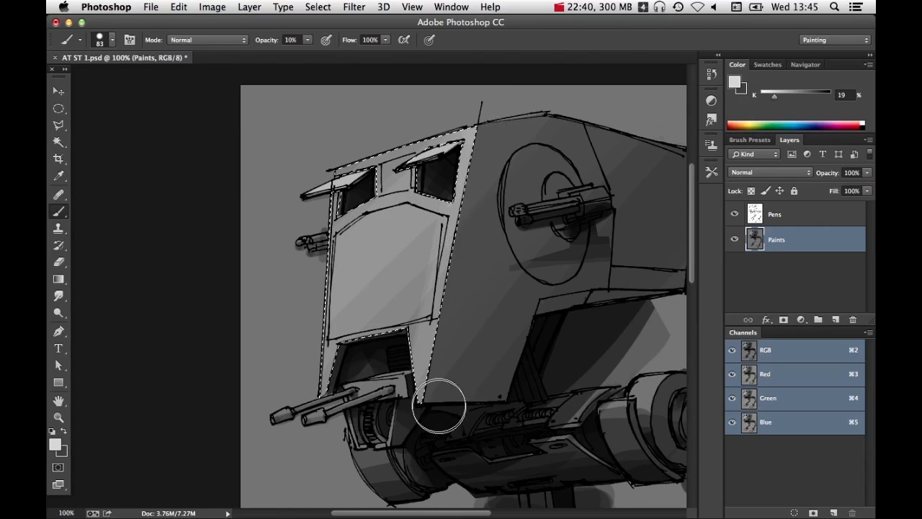
pyautogui.press('super+d')
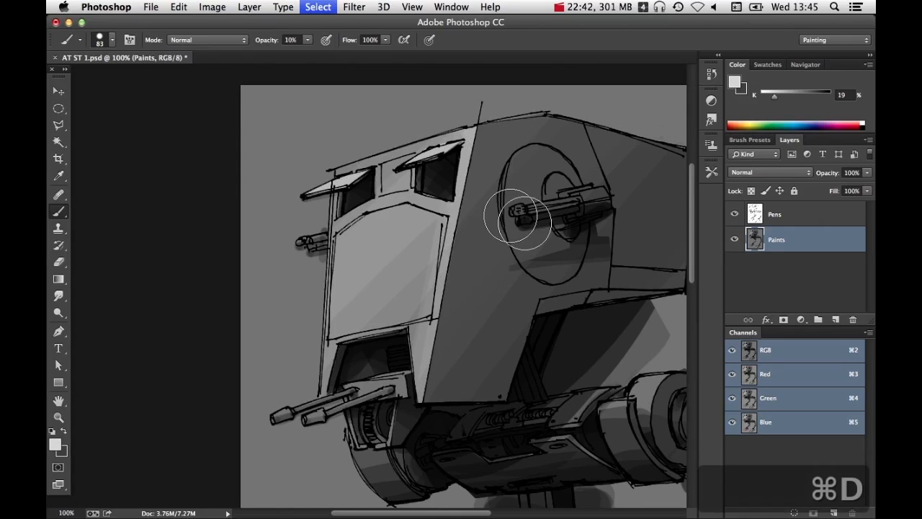
# Select the narrow top surface of the chin gun mount with the Polygonal Lasso
pyautogui.keyDown('alt'); pyautogui.keyDown('super'); pyautogui.click(516, 292); pyautogui.keyUp('super'); pyautogui.keyUp('alt')
pyautogui.keyDown('alt'); pyautogui.keyDown('super'); pyautogui.click(521, 291); pyautogui.keyUp('super'); pyautogui.keyUp('alt')
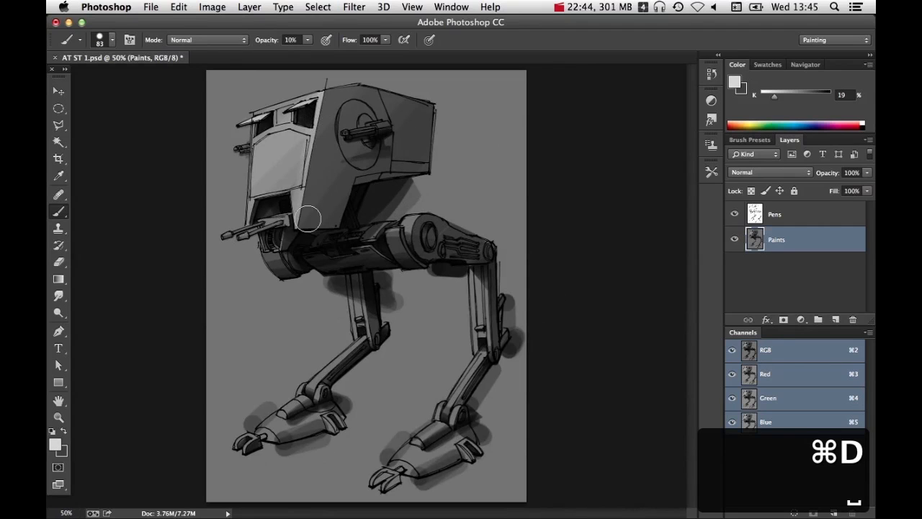
pyautogui.keyDown('super'); pyautogui.click(277, 242); pyautogui.keyUp('super')
pyautogui.keyDown('super'); pyautogui.click(295, 242); pyautogui.keyUp('super')
pyautogui.keyDown('super'); pyautogui.click(303, 241); pyautogui.keyUp('super')
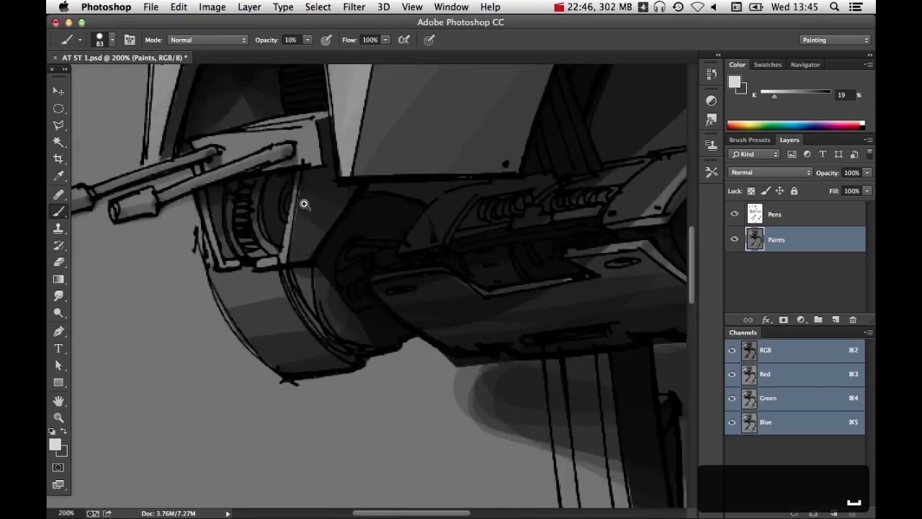
pyautogui.moveTo(304, 204); pyautogui.dragTo(412, 267)
pyautogui.moveTo(339, 219); pyautogui.dragTo(507, 356)
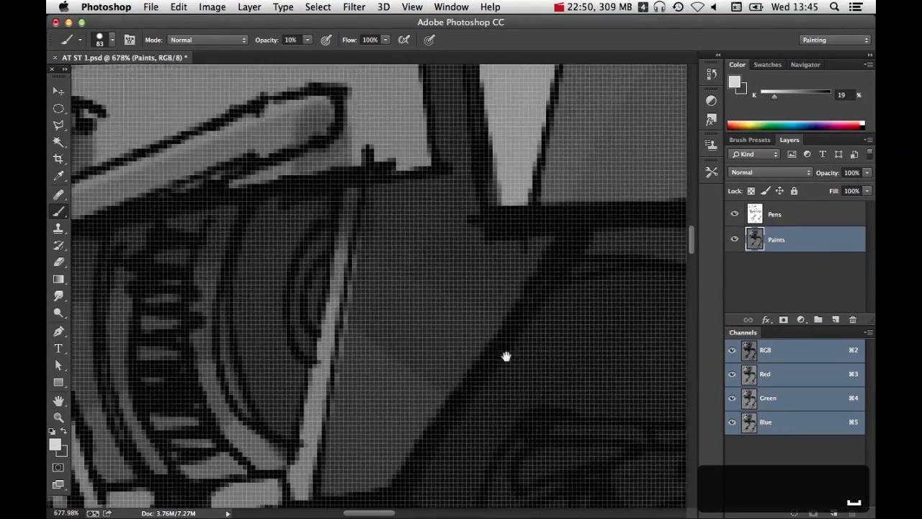
pyautogui.keyDown('alt'); pyautogui.keyDown('super'); pyautogui.click(511, 317); pyautogui.keyUp('super'); pyautogui.keyUp('alt')
pyautogui.keyDown('alt'); pyautogui.keyDown('super'); pyautogui.click(459, 276); pyautogui.keyUp('super'); pyautogui.keyUp('alt')
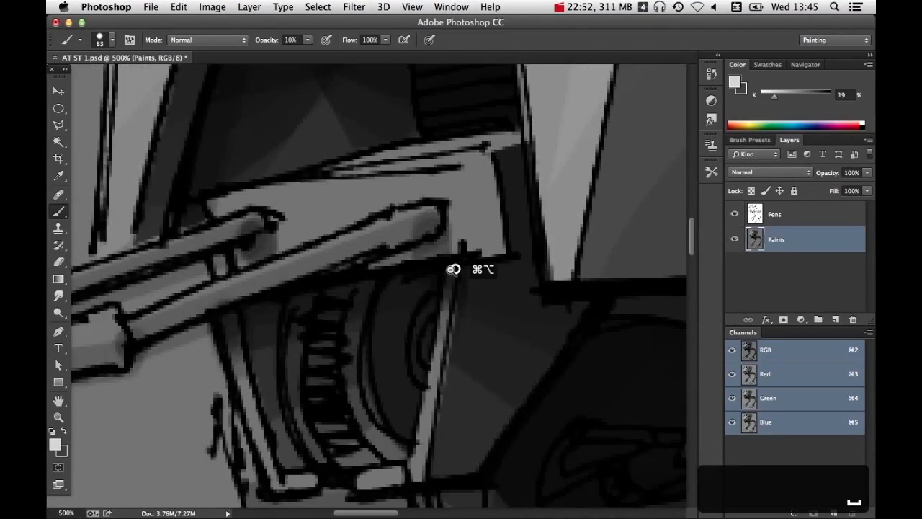
pyautogui.moveTo(453, 269); pyautogui.dragTo(216, 134)
pyautogui.press('l')
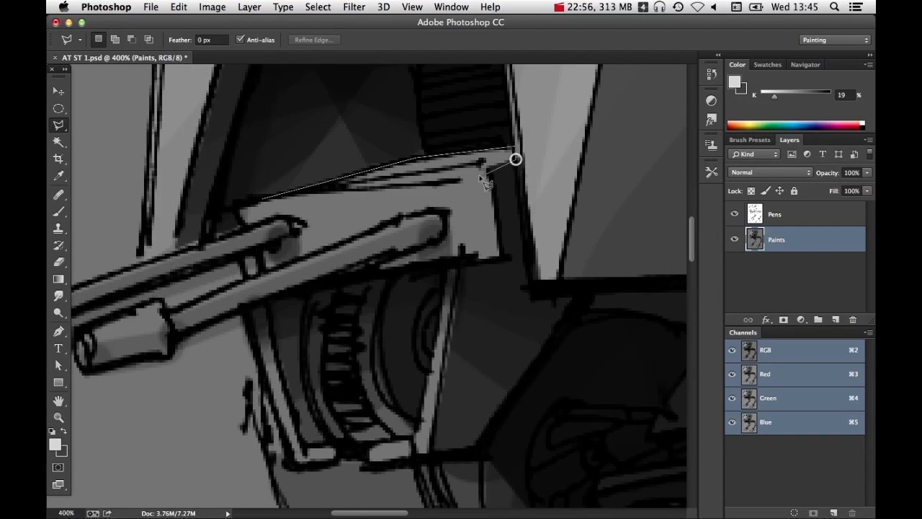
pyautogui.click(344, 187)
pyautogui.click(262, 200)
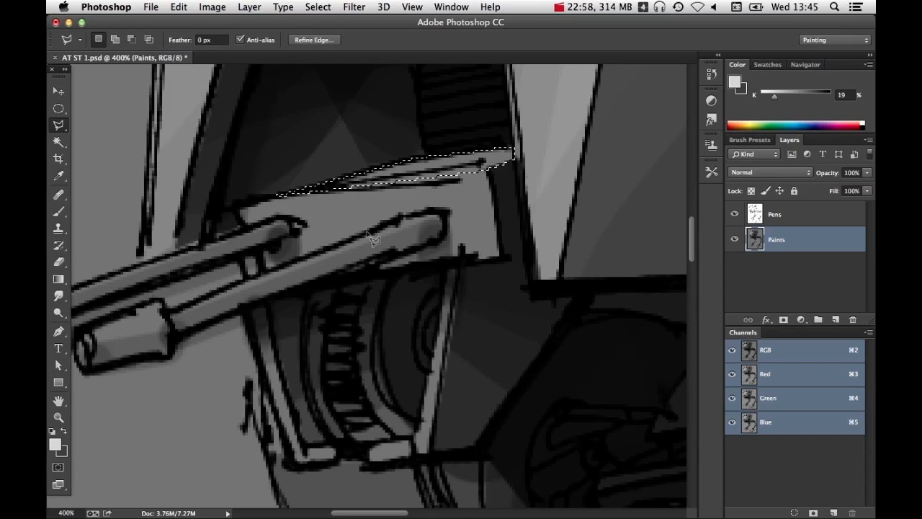
# Lighten the selected top surface of the gun mount with a size 38 brush at 10% opacity, and deselect
pyautogui.press('b')
pyautogui.moveTo(360, 295); pyautogui.dragTo(297, 286)
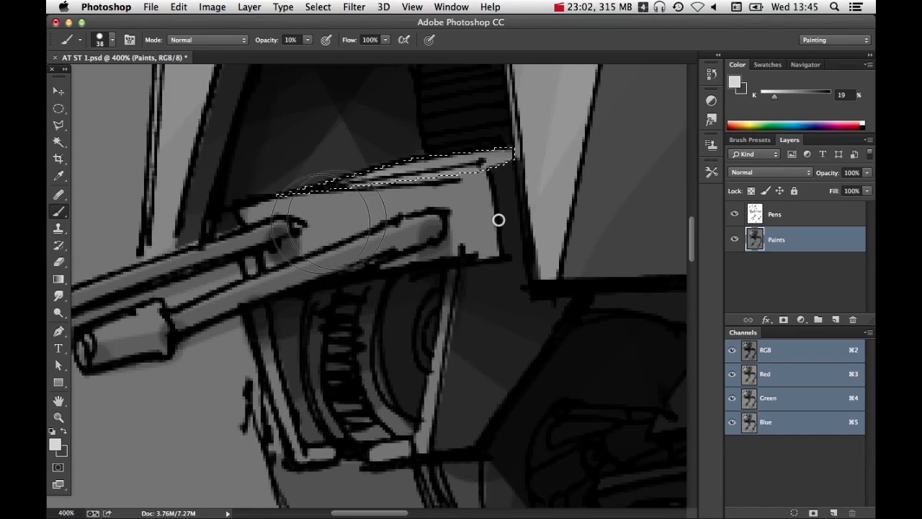
pyautogui.press('super+d')
# Lighten the near chin gun barrel along its length with straight strokes of a size 6 brush at 10% opacity
pyautogui.hscroll(-5, 494, 288)
pyautogui.scroll(2, 495, 288)
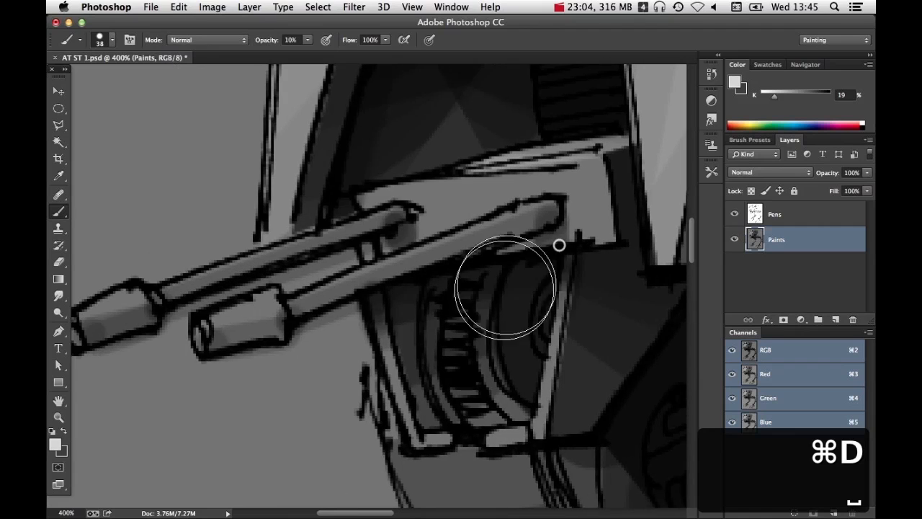
pyautogui.moveTo(494, 289); pyautogui.dragTo(450, 289)
pyautogui.keyDown('ctrl'); pyautogui.keyDown('alt'); pyautogui.click(325, 312); pyautogui.keyUp('alt'); pyautogui.keyUp('ctrl')
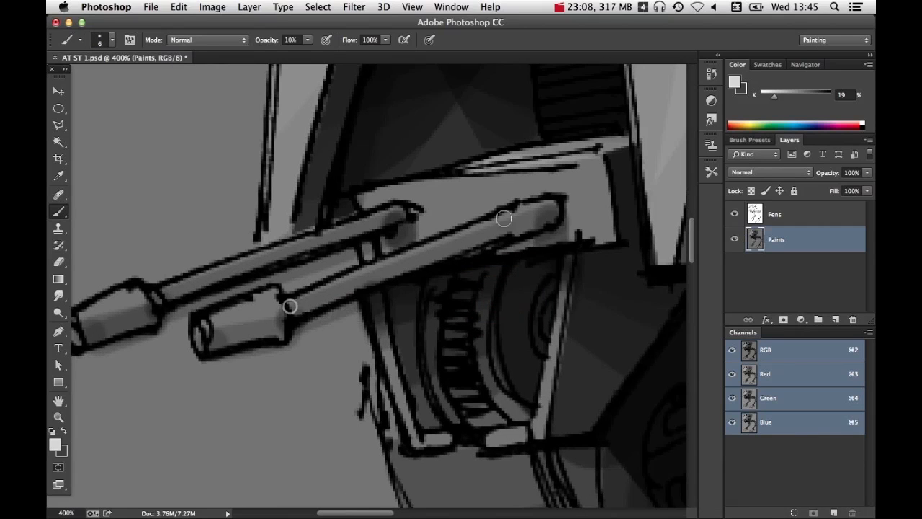
pyautogui.keyDown('shift'); pyautogui.click(535, 206); pyautogui.keyUp('shift')
pyautogui.keyDown('shift'); pyautogui.click(290, 303); pyautogui.keyUp('shift')
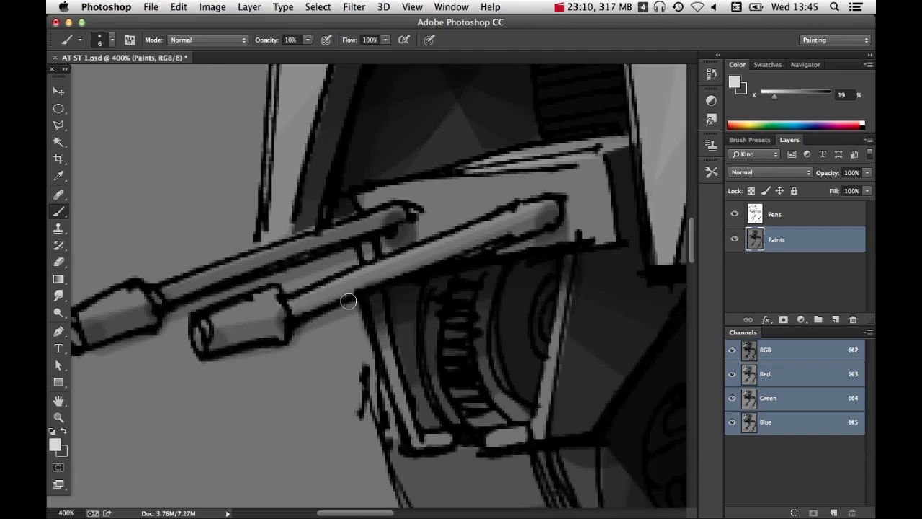
# Add brighter, thinner highlights to the near gun's barrel and muzzle with a size 4 brush at 30% opacity
pyautogui.press('3')
pyautogui.moveTo(423, 318); pyautogui.dragTo(424, 321)
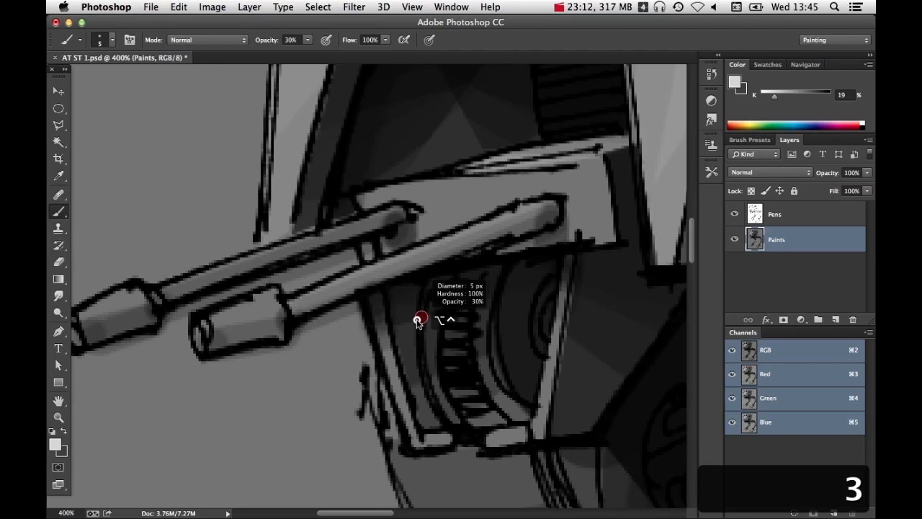
pyautogui.keyDown('shift'); pyautogui.click(552, 210); pyautogui.keyUp('shift')
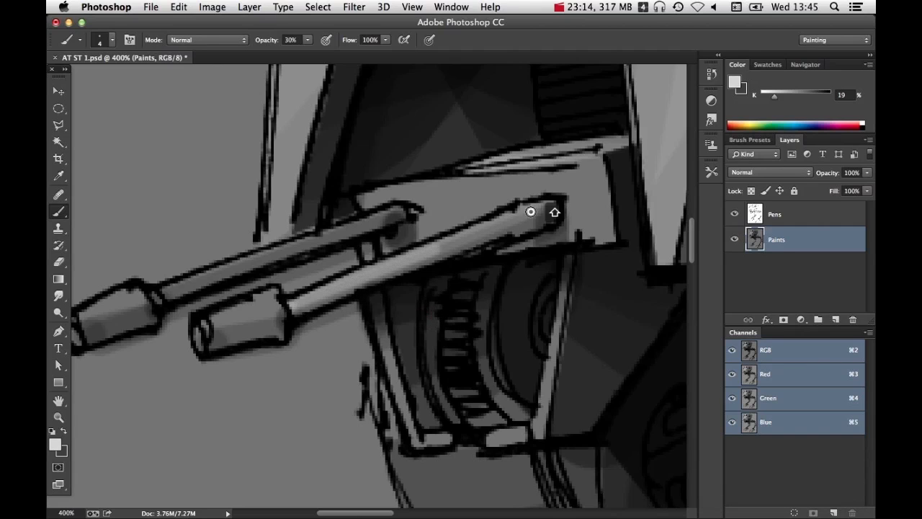
pyautogui.moveTo(218, 323)
pyautogui.mouseDown()
pyautogui.moveTo(279, 309)
pyautogui.moveTo(374, 267)
pyautogui.mouseUp()
# Highlight the far chin gun's muzzle and barrel with straight size 4 strokes at 30% opacity
pyautogui.press('space')
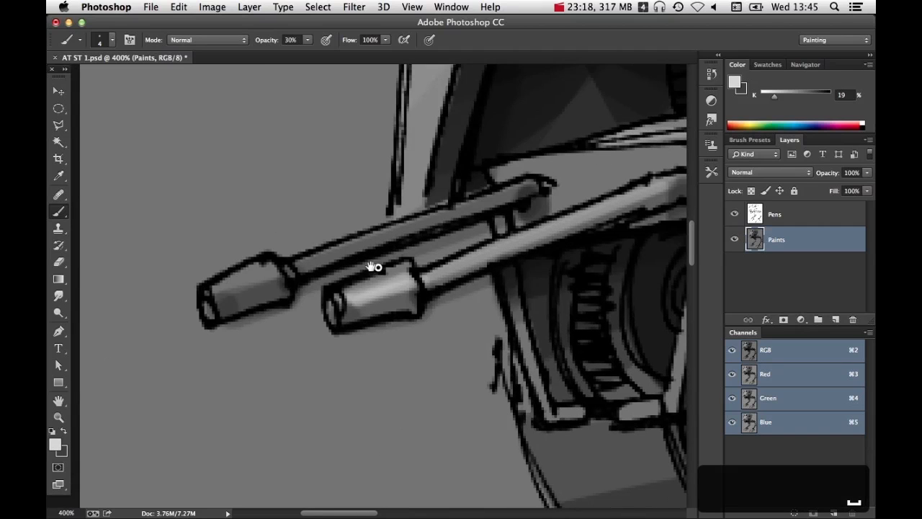
pyautogui.keyDown('shift'); pyautogui.click(279, 266); pyautogui.keyUp('shift')
pyautogui.keyDown('shift'); pyautogui.click(223, 297); pyautogui.keyUp('shift')
pyautogui.keyDown('shift'); pyautogui.click(276, 273); pyautogui.keyUp('shift')
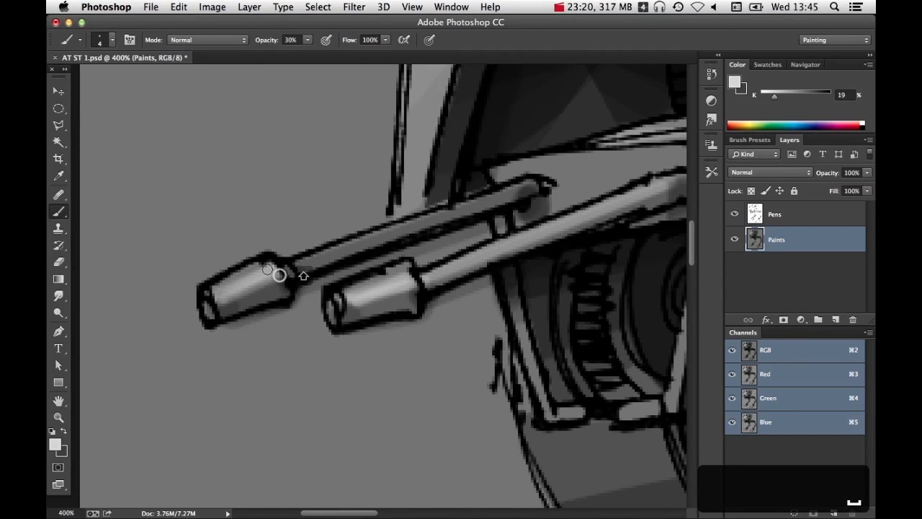
pyautogui.click(296, 264)
pyautogui.keyDown('shift'); pyautogui.click(523, 185); pyautogui.keyUp('shift')
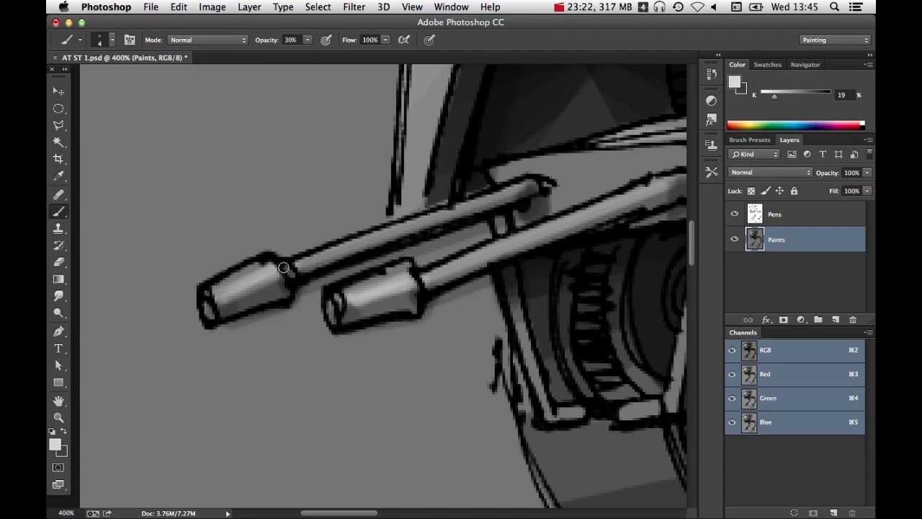
pyautogui.press('super+minus')
pyautogui.press('super+minus')
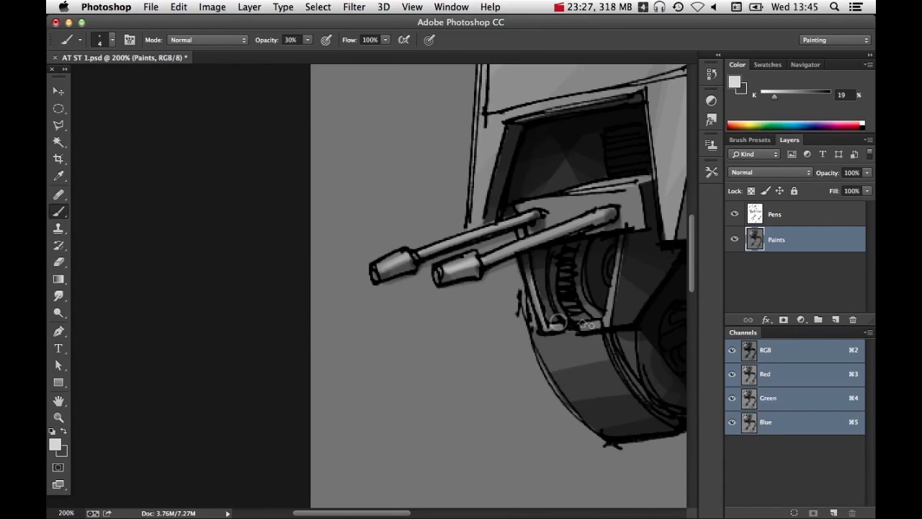
# Highlight the lower edges of the frame beneath the chin guns with straight size 4 strokes at 30% opacity
pyautogui.keyDown('shift'); pyautogui.click(619, 258); pyautogui.keyUp('shift')
pyautogui.keyDown('alt'); pyautogui.click(627, 298); pyautogui.keyUp('alt')
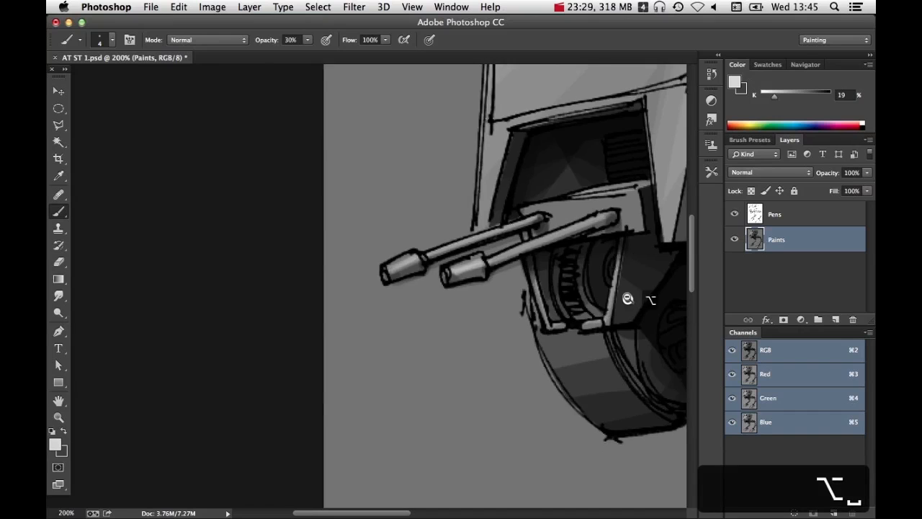
pyautogui.keyDown('alt'); pyautogui.keyDown('super'); pyautogui.click(628, 299); pyautogui.keyUp('super'); pyautogui.keyUp('alt')
pyautogui.keyDown('alt'); pyautogui.keyDown('super'); pyautogui.click(630, 299); pyautogui.keyUp('super'); pyautogui.keyUp('alt')
pyautogui.keyDown('alt'); pyautogui.keyDown('super'); pyautogui.click(630, 299); pyautogui.keyUp('super'); pyautogui.keyUp('alt')
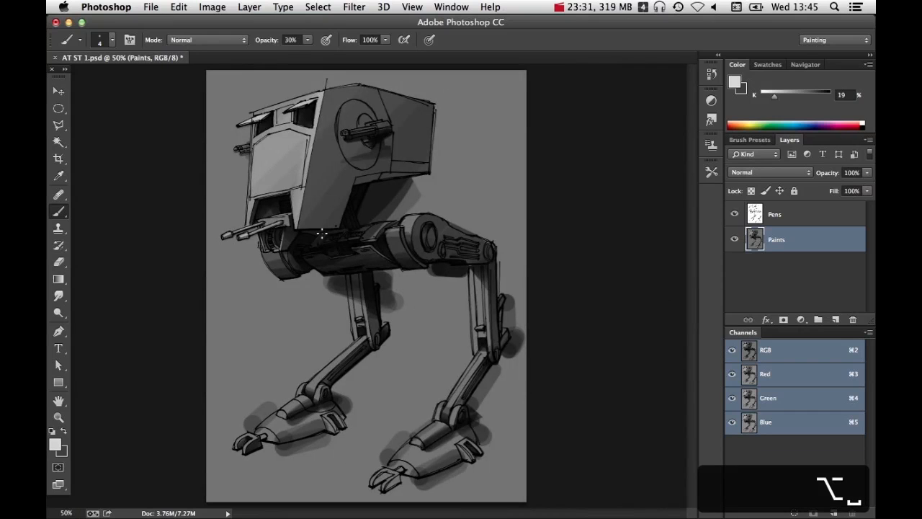
# Highlight the upper surface of the near side-mounted gun with a size 14 brush at 20% opacity
pyautogui.moveTo(354, 134); pyautogui.dragTo(432, 149)
pyautogui.moveTo(414, 199); pyautogui.dragTo(422, 199)
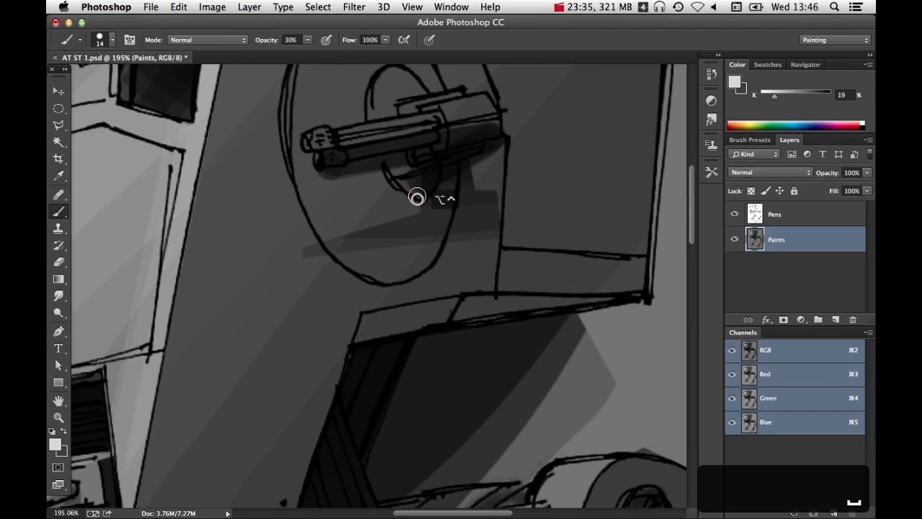
pyautogui.press('2')
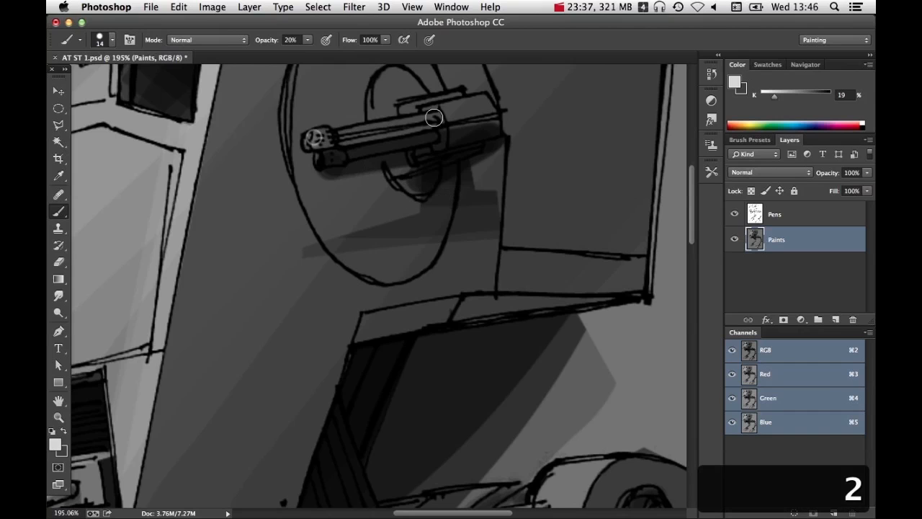
pyautogui.keyDown('shift'); pyautogui.click(432, 116); pyautogui.keyUp('shift')
pyautogui.moveTo(476, 98); pyautogui.dragTo(505, 98)
pyautogui.moveTo(449, 111); pyautogui.dragTo(512, 111)
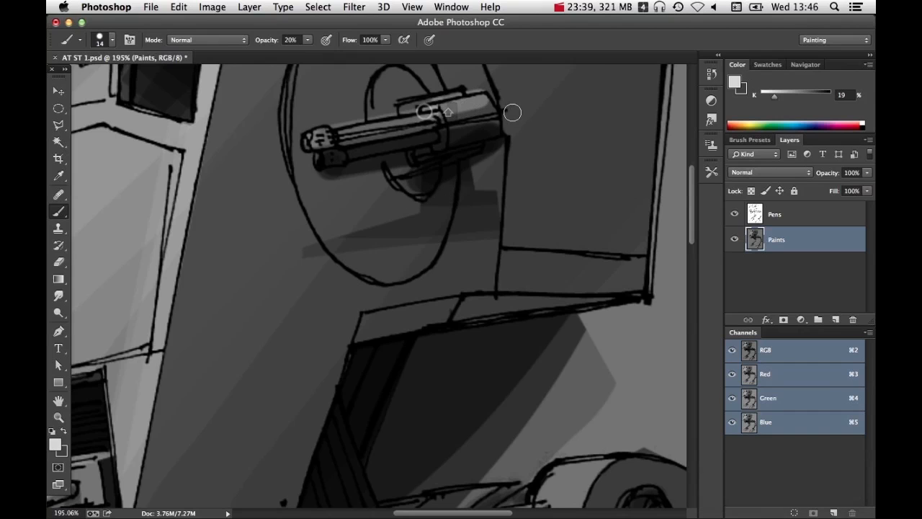
# Highlight the top of the small gun on the head's far side with the size 14 brush at 20% opacity
pyautogui.press('space')
pyautogui.moveTo(277, 264); pyautogui.dragTo(555, 266)
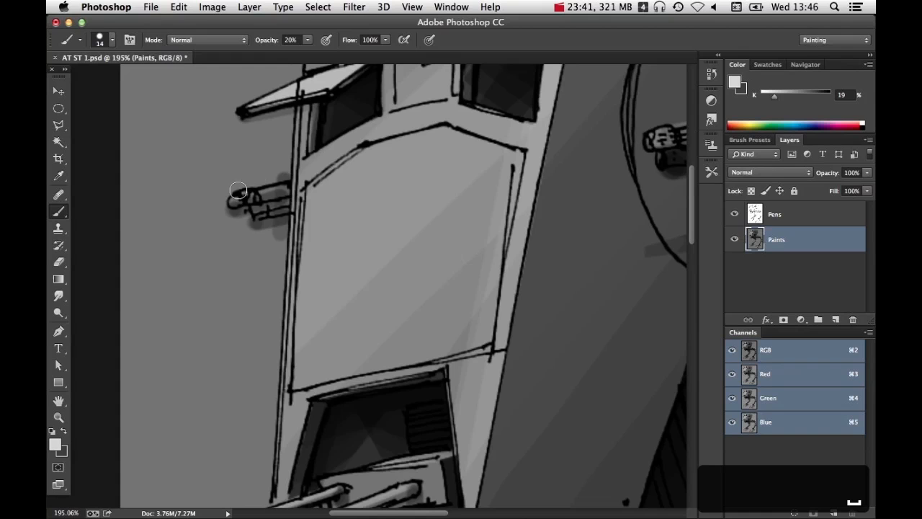
pyautogui.moveTo(238, 189); pyautogui.dragTo(284, 181)
# Lighten the upper curve of the near leg's hip joint with size 14 strokes at 20% opacity
pyautogui.press('space')
pyautogui.moveTo(360, 173); pyautogui.dragTo(317, 157)
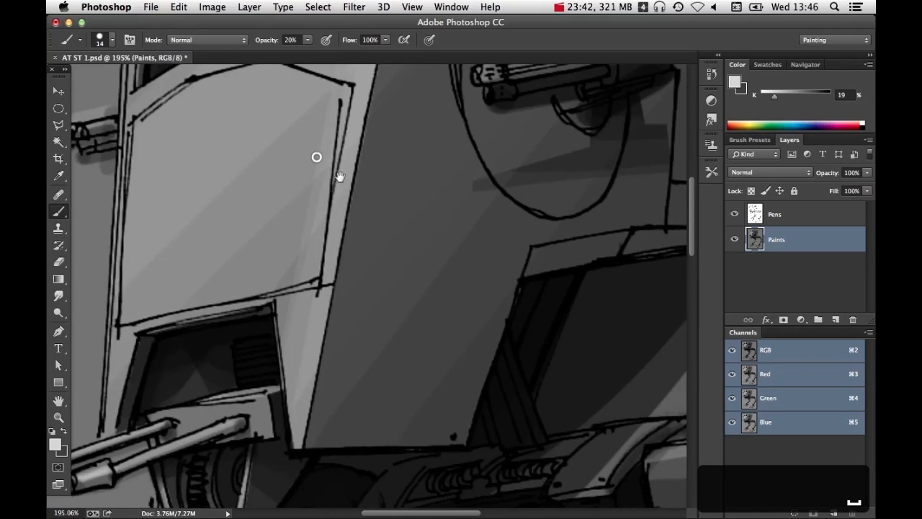
pyautogui.keyDown('alt'); pyautogui.keyDown('super'); pyautogui.click(406, 250); pyautogui.keyUp('super'); pyautogui.keyUp('alt')
pyautogui.keyDown('alt'); pyautogui.keyDown('super'); pyautogui.click(442, 280); pyautogui.keyUp('super'); pyautogui.keyUp('alt')
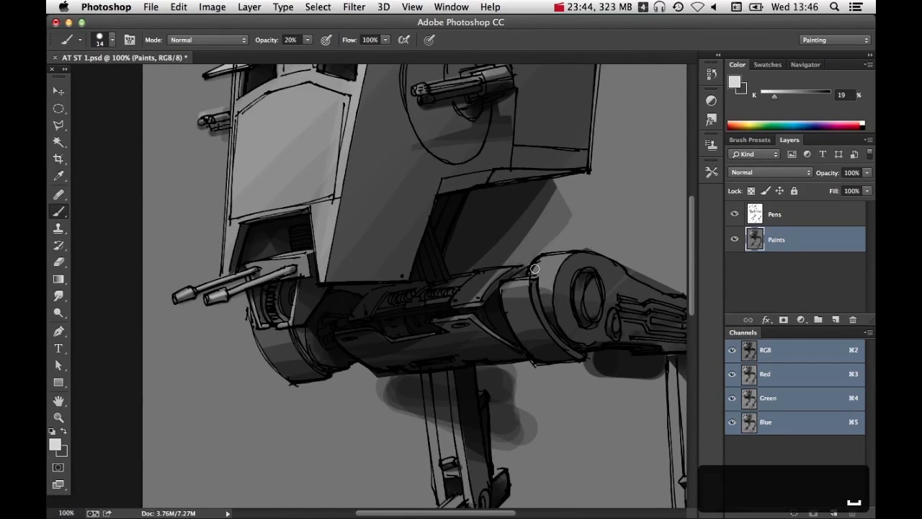
pyautogui.moveTo(535, 269)
pyautogui.mouseDown()
pyautogui.moveTo(576, 268)
pyautogui.moveTo(592, 253)
pyautogui.mouseUp()
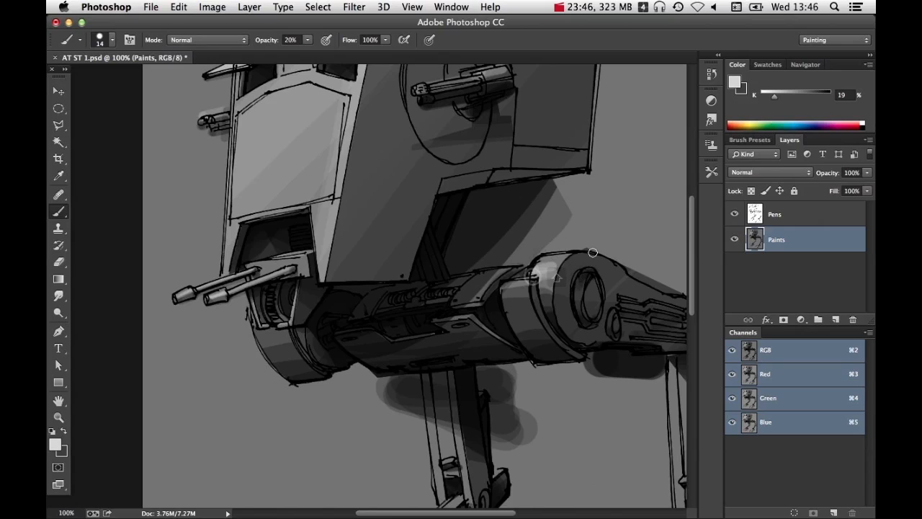
pyautogui.press('2')
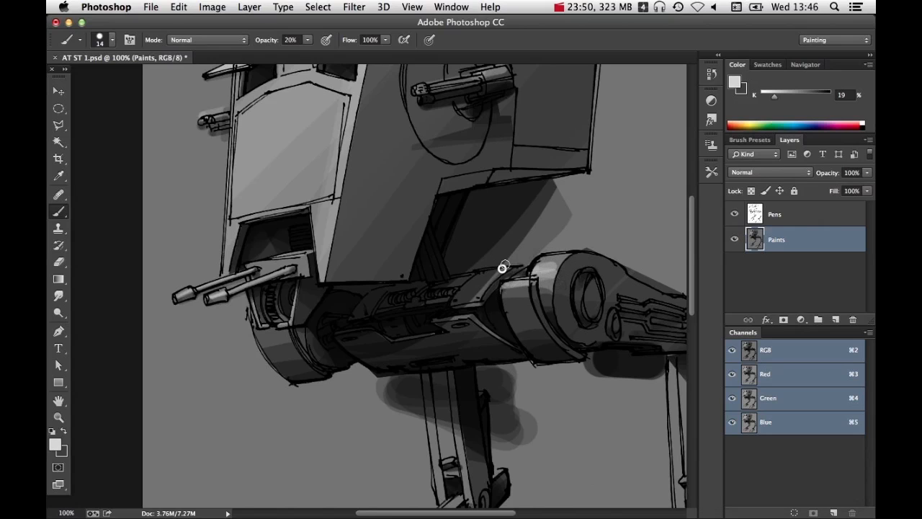
# Select the upper face of the far leg's lower strut, down to the ankle, with the Polygonal Lasso
pyautogui.press('space')
pyautogui.moveTo(435, 337); pyautogui.dragTo(394, 268)
pyautogui.press('space')
pyautogui.moveTo(528, 331); pyautogui.dragTo(513, 215)
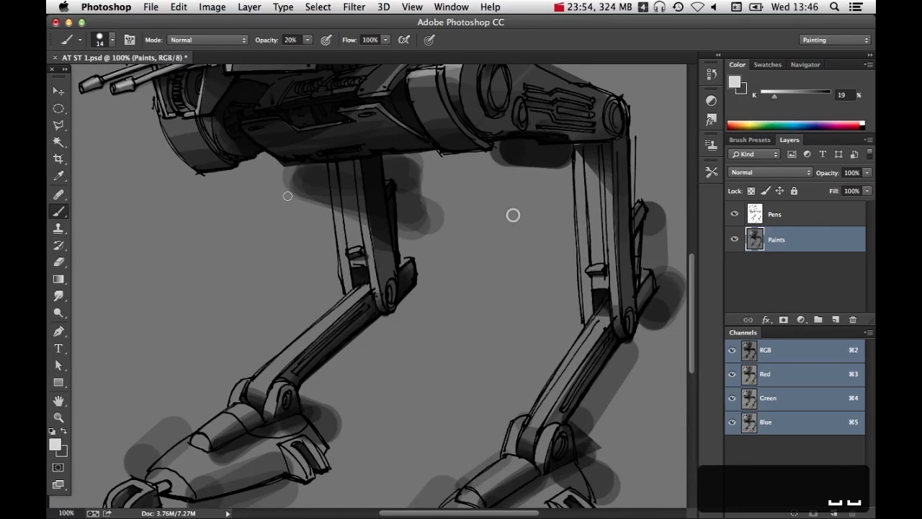
pyautogui.click(63, 130)
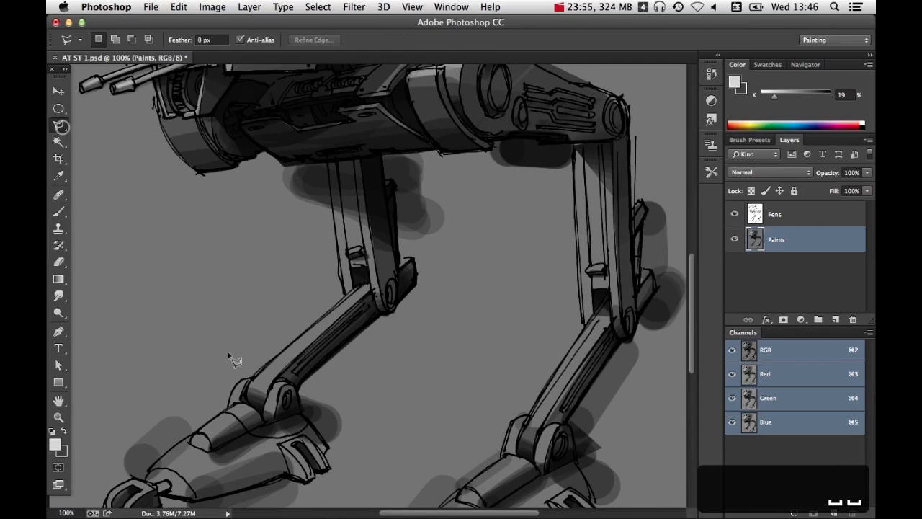
pyautogui.click(245, 398)
pyautogui.click(247, 385)
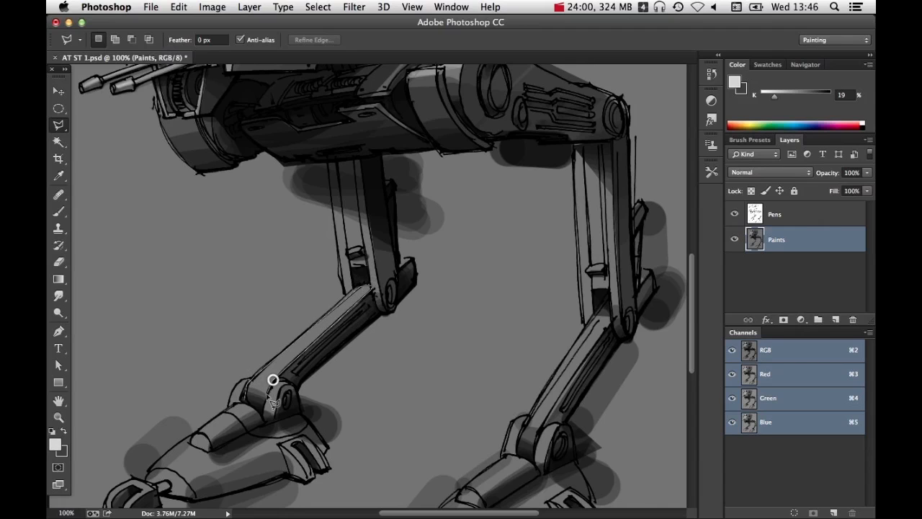
pyautogui.doubleClick(265, 409)
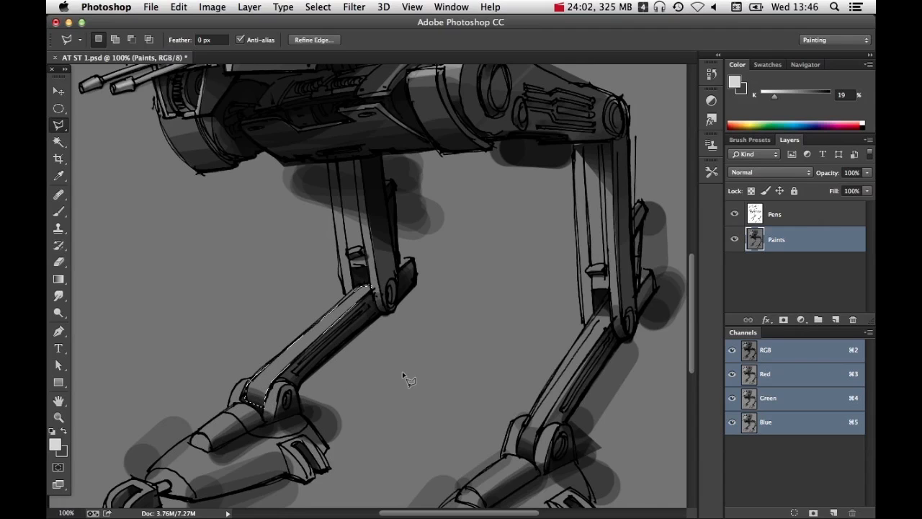
# Lighten the selected strut face with a size 70 brush at 20% opacity, building a brighter band at the ankle bend, and deselect
pyautogui.press('b')
pyautogui.moveTo(410, 353); pyautogui.dragTo(429, 354)
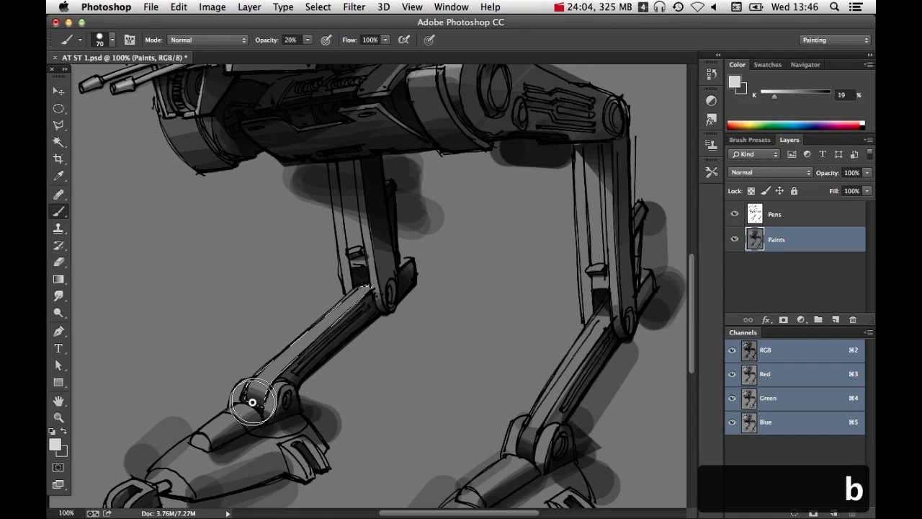
pyautogui.moveTo(252, 402)
pyautogui.mouseDown()
pyautogui.moveTo(406, 247)
pyautogui.moveTo(241, 385)
pyautogui.moveTo(422, 237)
pyautogui.moveTo(290, 346)
pyautogui.moveTo(305, 332)
pyautogui.mouseUp()
pyautogui.moveTo(306, 398); pyautogui.dragTo(275, 390)
pyautogui.click(248, 387)
pyautogui.keyDown('shift'); pyautogui.click(271, 391); pyautogui.keyUp('shift')
pyautogui.keyDown('shift'); pyautogui.click(243, 386); pyautogui.keyUp('shift')
pyautogui.keyDown('shift'); pyautogui.click(268, 388); pyautogui.keyUp('shift')
pyautogui.keyDown('shift'); pyautogui.click(247, 382); pyautogui.keyUp('shift')
pyautogui.press('super+d')
# Select the matching upper face of the near leg's lower strut with the Polygonal Lasso
pyautogui.moveTo(451, 358); pyautogui.dragTo(395, 344)
pyautogui.click(60, 125)
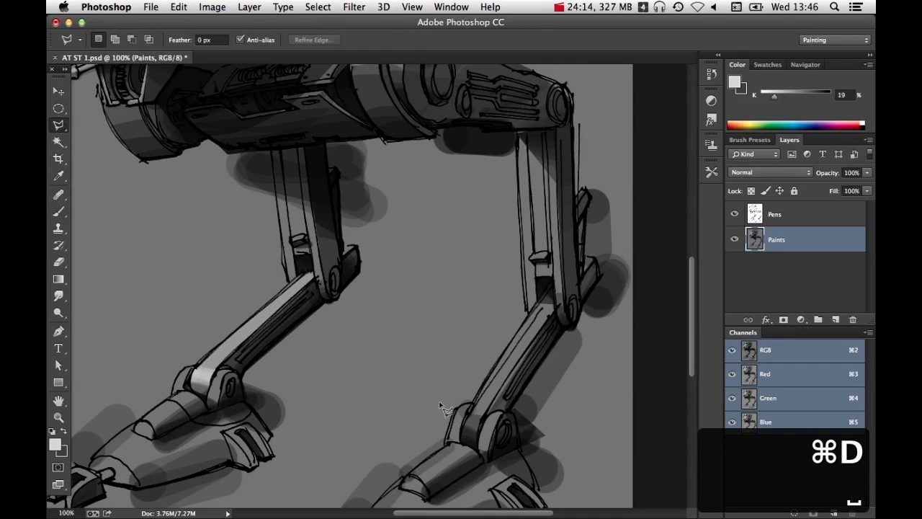
pyautogui.click(462, 439)
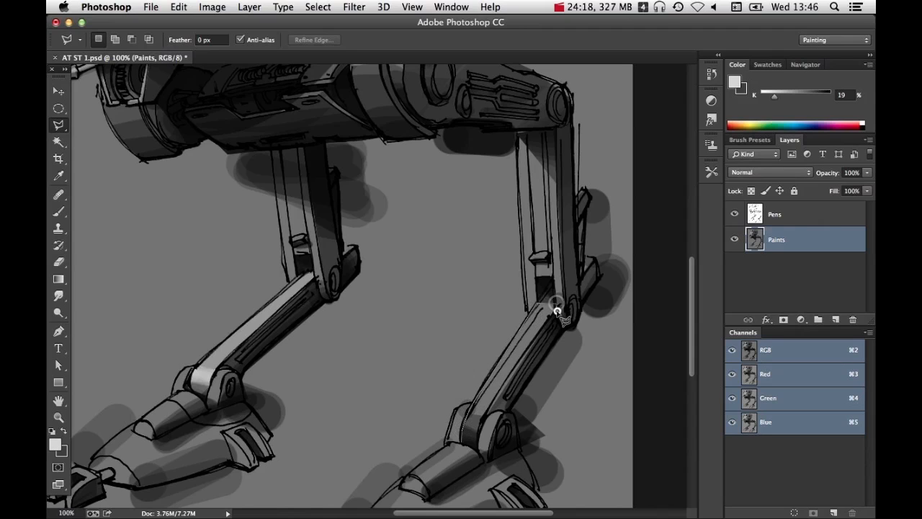
pyautogui.click(477, 451)
# Lighten the selected face of the near leg's lower strut with a size 76 brush at 20% opacity
pyautogui.press('b')
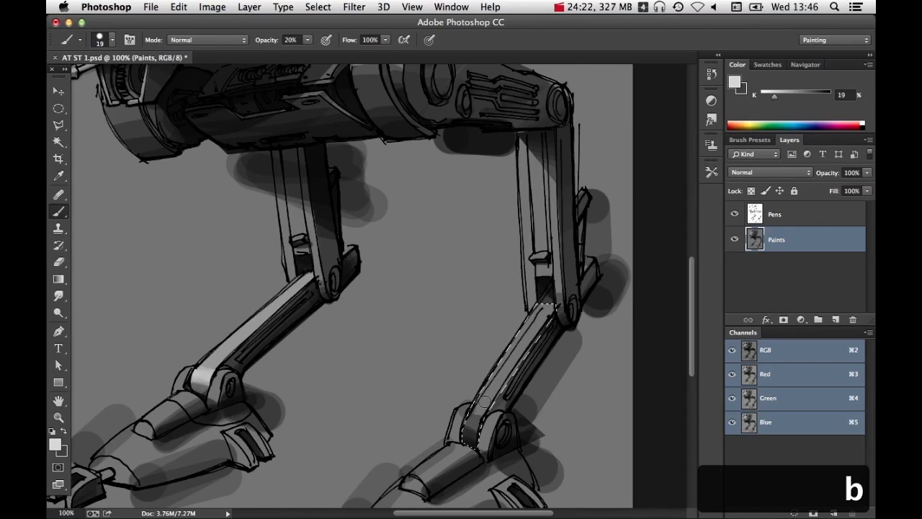
pyautogui.moveTo(485, 401); pyautogui.dragTo(505, 403)
pyautogui.moveTo(558, 296)
pyautogui.mouseDown()
pyautogui.moveTo(486, 401)
pyautogui.moveTo(478, 398)
pyautogui.mouseUp()
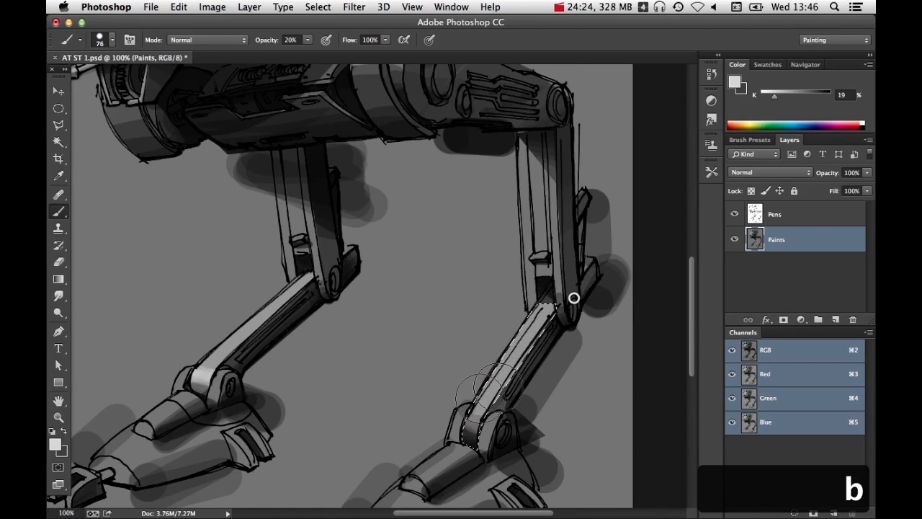
# Replace the last two strokes with a size 29 highlight at the near strut's ankle bend, and deselect
pyautogui.press('super+alt+z')
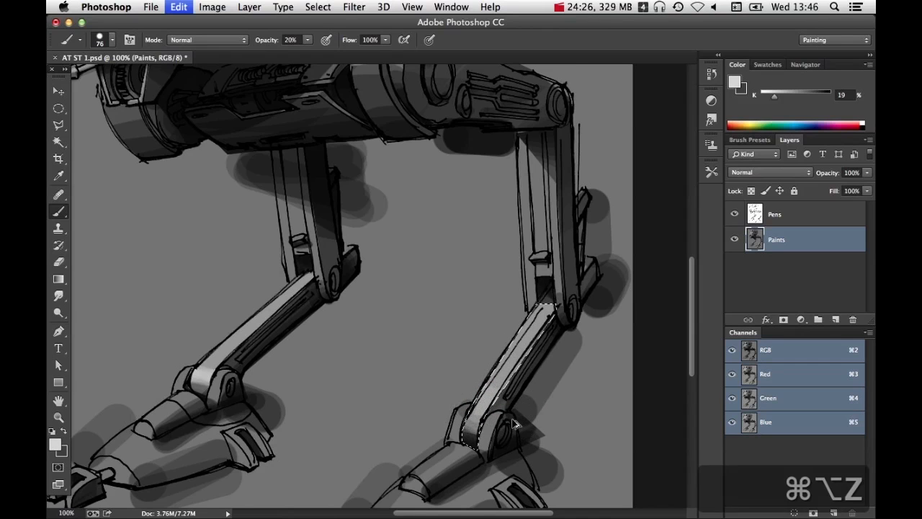
pyautogui.press('super+alt+z')
pyautogui.moveTo(513, 423)
pyautogui.mouseDown()
pyautogui.moveTo(502, 422)
pyautogui.moveTo(511, 425)
pyautogui.mouseUp()
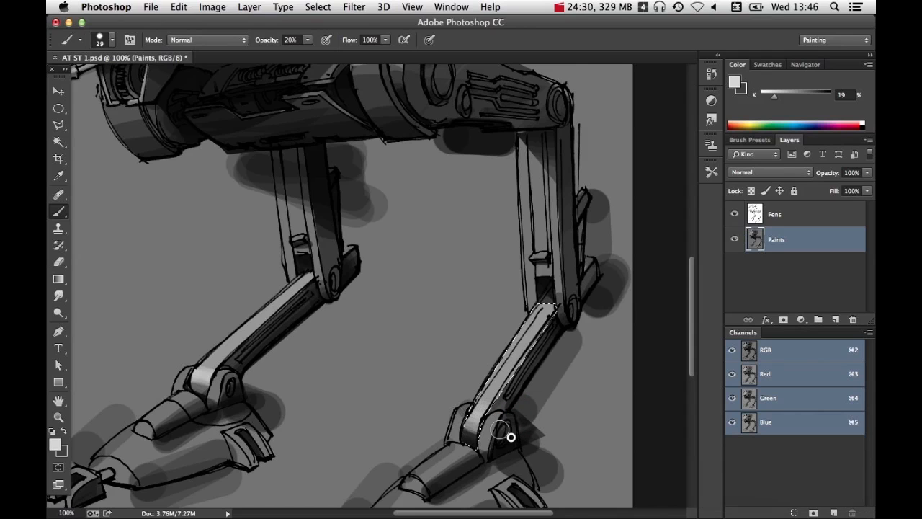
pyautogui.press('super+d')
# Highlight the top of the small bracket on the near leg's upright strut with straight size 10 strokes at 20% opacity
pyautogui.keyDown('alt'); pyautogui.keyDown('super'); pyautogui.click(569, 346); pyautogui.keyUp('super'); pyautogui.keyUp('alt')
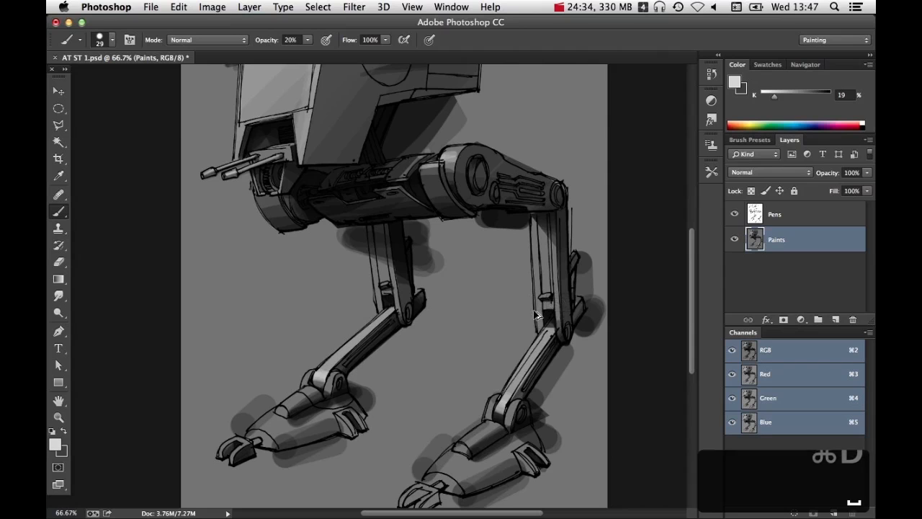
pyautogui.moveTo(533, 301); pyautogui.dragTo(628, 296)
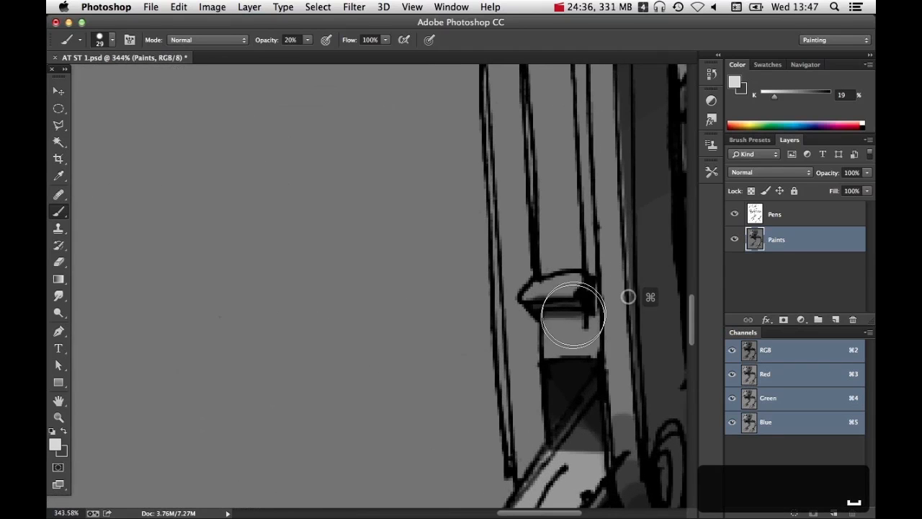
pyautogui.moveTo(572, 322); pyautogui.dragTo(550, 323)
pyautogui.click(534, 291)
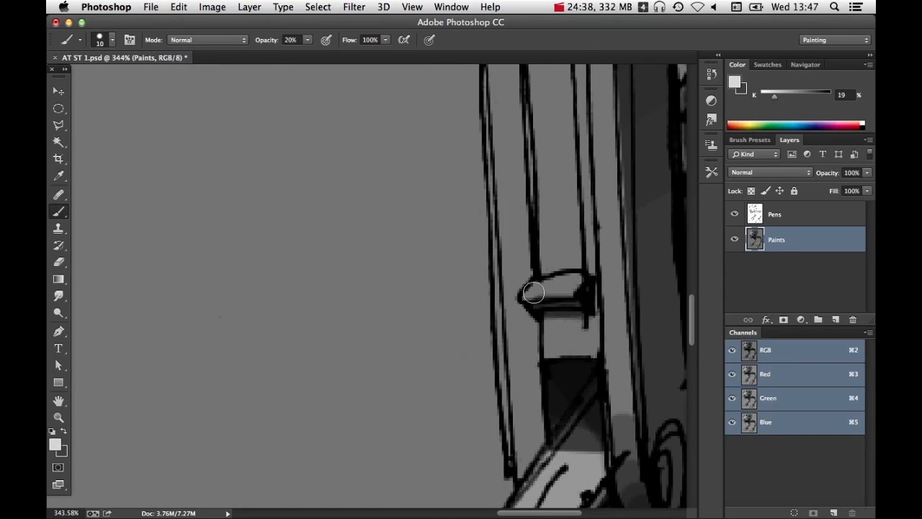
pyautogui.keyDown('shift'); pyautogui.click(573, 283); pyautogui.keyUp('shift')
pyautogui.keyDown('shift'); pyautogui.click(540, 288); pyautogui.keyUp('shift')
pyautogui.keyDown('shift'); pyautogui.click(573, 288); pyautogui.keyUp('shift')
# Highlight the top of the matching bracket on the far leg with the size 10 brush at 20% opacity
pyautogui.keyDown('alt'); pyautogui.keyDown('super'); pyautogui.click(480, 318); pyautogui.keyUp('super'); pyautogui.keyUp('alt')
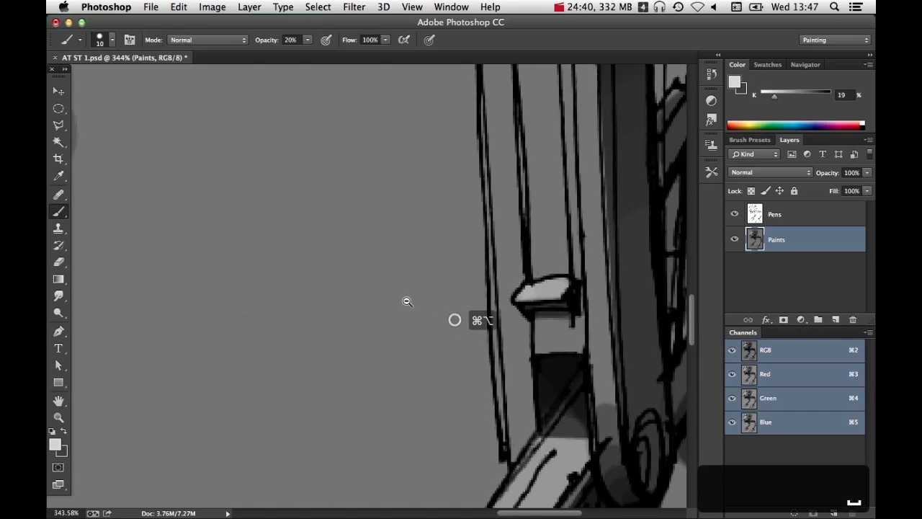
pyautogui.moveTo(347, 292); pyautogui.dragTo(601, 316)
pyautogui.moveTo(310, 301); pyautogui.dragTo(514, 306)
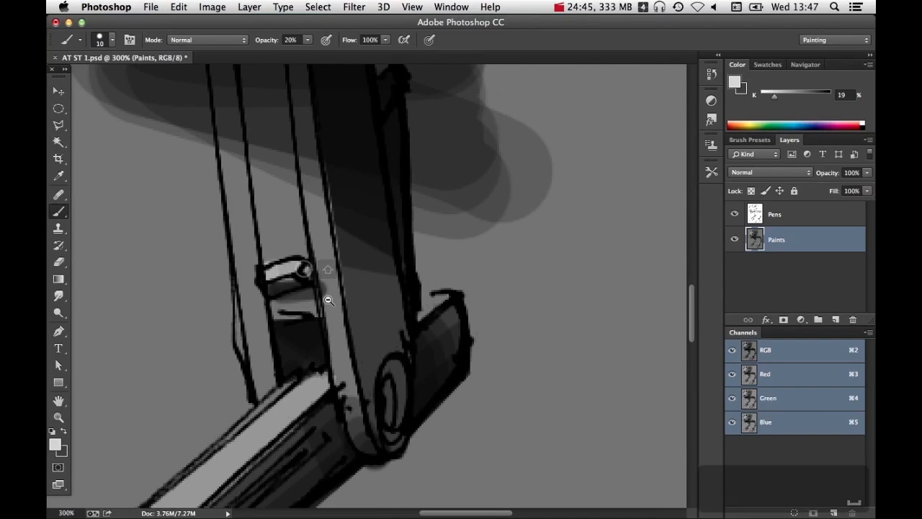
pyautogui.keyDown('alt'); pyautogui.keyDown('super'); pyautogui.click(325, 299); pyautogui.keyUp('super'); pyautogui.keyUp('alt')
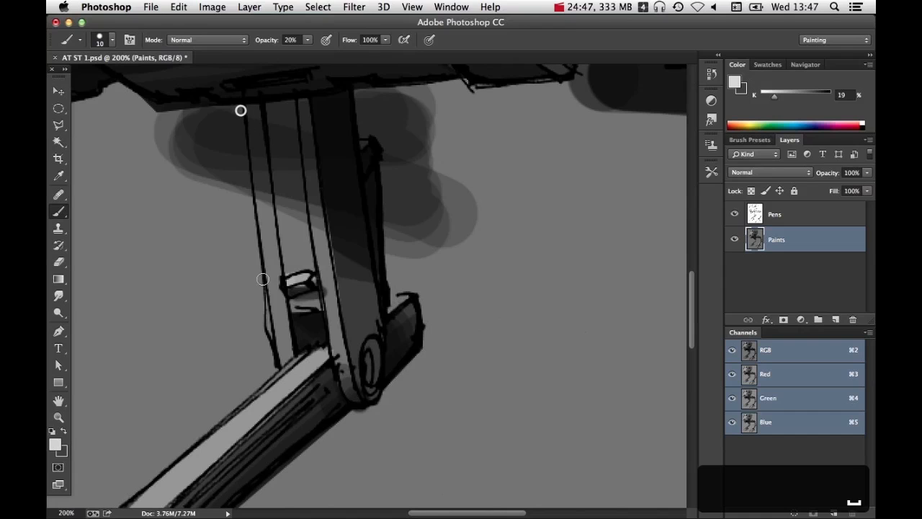
# Highlight the near leg's front rod with a straight size 10 stroke and its main upright with a size 6 stroke at 20% opacity
pyautogui.keyDown('alt'); pyautogui.click(438, 365); pyautogui.keyUp('alt')
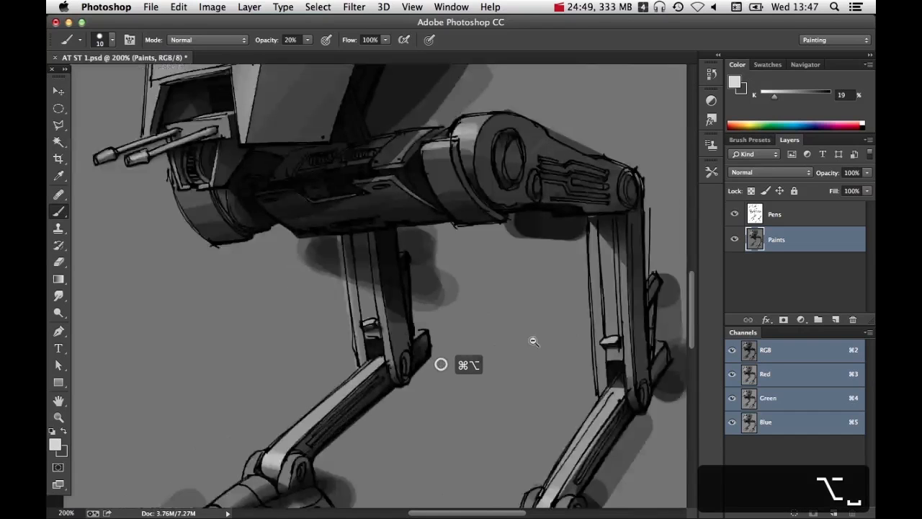
pyautogui.moveTo(438, 365); pyautogui.dragTo(336, 348)
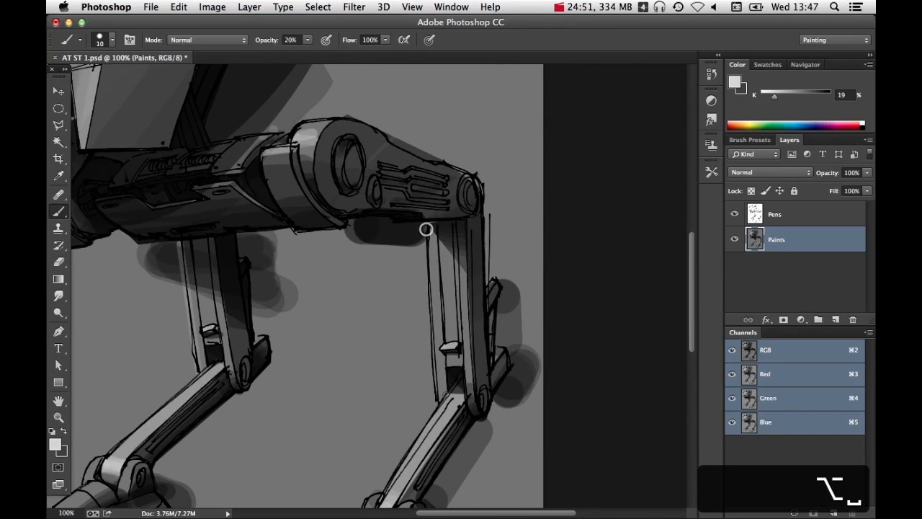
pyautogui.keyDown('shift'); pyautogui.click(439, 401); pyautogui.keyUp('shift')
pyautogui.moveTo(481, 379); pyautogui.dragTo(478, 382)
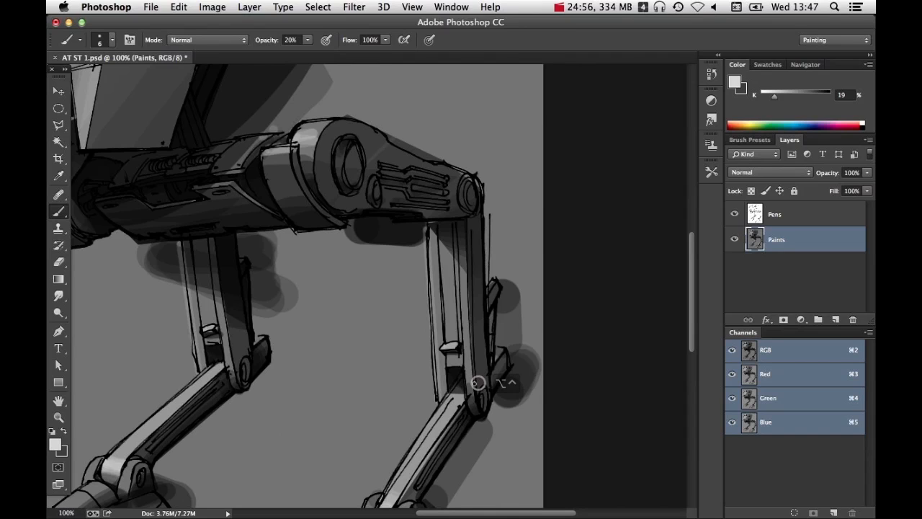
pyautogui.keyDown('shift'); pyautogui.click(467, 223); pyautogui.keyUp('shift')
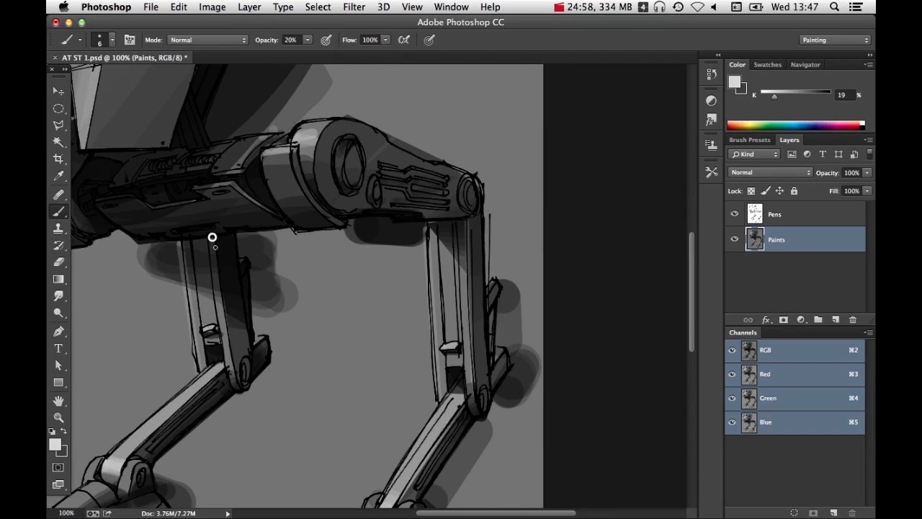
# Try a straight size 6 highlight down the far leg's main upright, and undo the last two strokes
pyautogui.keyDown('shift'); pyautogui.click(235, 379); pyautogui.keyUp('shift')
pyautogui.keyDown('alt'); pyautogui.keyDown('super'); pyautogui.click(364, 395); pyautogui.keyUp('super'); pyautogui.keyUp('alt')
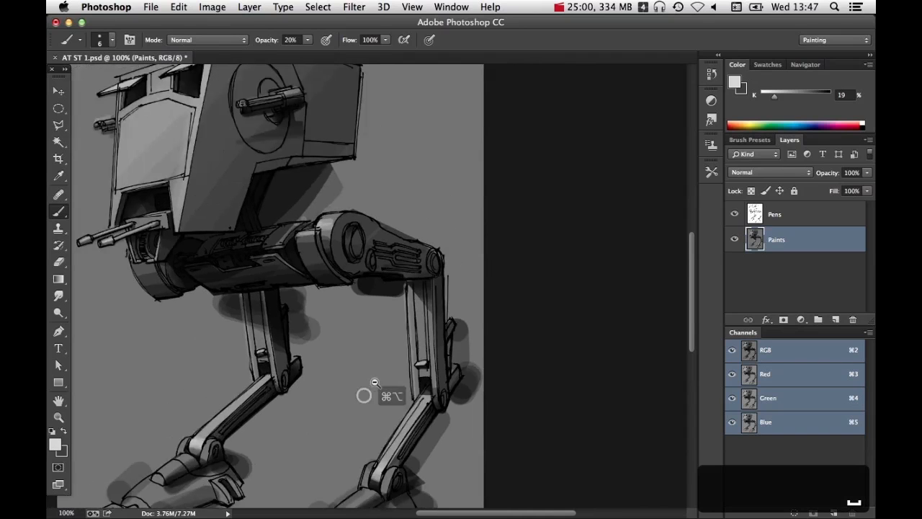
pyautogui.press('super+alt+z')
pyautogui.hotkey('ctrl', 'alt', 'z')
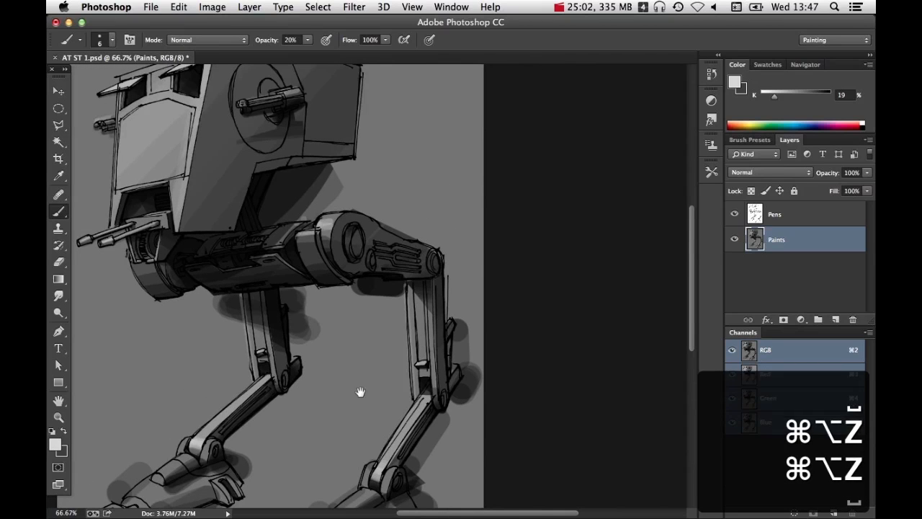
# Select the curved front faces of both brackets at the far leg's ankle with the Lasso tool as one combined selection
pyautogui.moveTo(360, 391); pyautogui.dragTo(461, 255)
pyautogui.scroll(3, 300, 310)
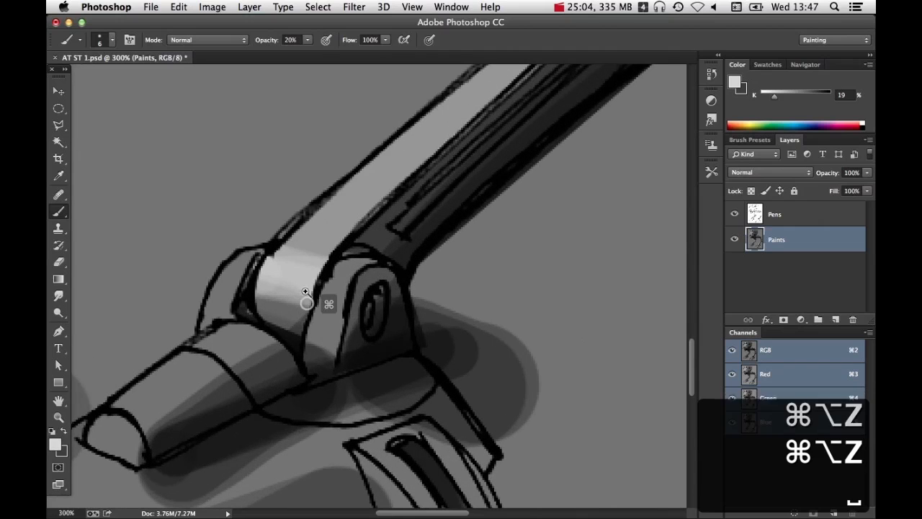
pyautogui.moveTo(59, 124); pyautogui.dragTo(94, 124)
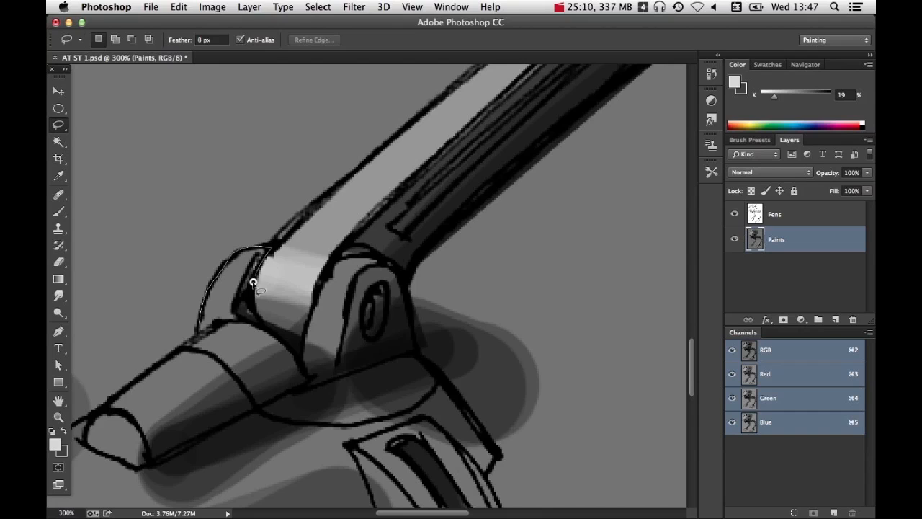
pyautogui.moveTo(194, 345); pyautogui.dragTo(194, 345)
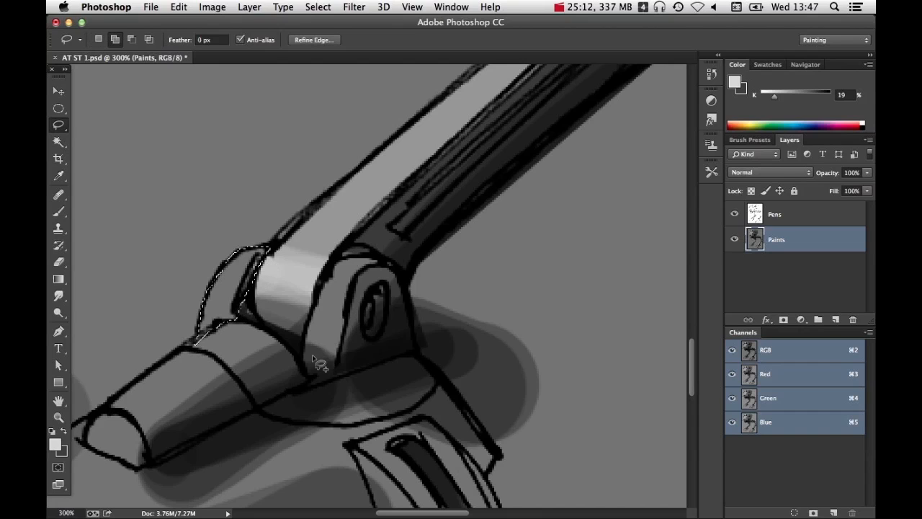
pyautogui.moveTo(303, 360)
pyautogui.mouseDown()
pyautogui.moveTo(324, 277)
pyautogui.moveTo(356, 254)
pyautogui.moveTo(378, 257)
pyautogui.moveTo(386, 264)
pyautogui.moveTo(353, 295)
pyautogui.moveTo(340, 347)
pyautogui.mouseUp()
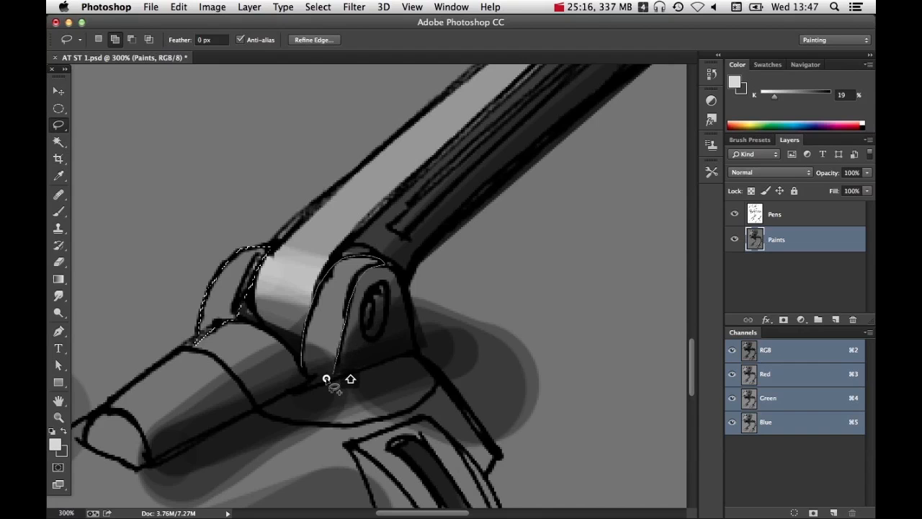
pyautogui.moveTo(310, 383); pyautogui.dragTo(311, 382)
# Highlight the selected far ankle bracket faces with straight size 20 strokes at 20% opacity, and clear the selection
pyautogui.press('b')
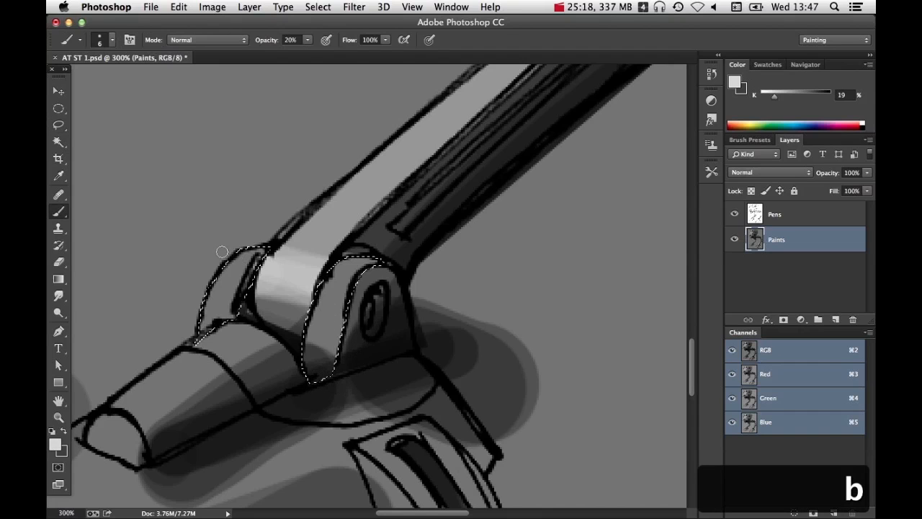
pyautogui.moveTo(210, 264)
pyautogui.mouseDown()
pyautogui.moveTo(237, 263)
pyautogui.moveTo(200, 284)
pyautogui.mouseUp()
pyautogui.click(198, 270)
pyautogui.keyDown('shift'); pyautogui.click(413, 304); pyautogui.keyUp('shift')
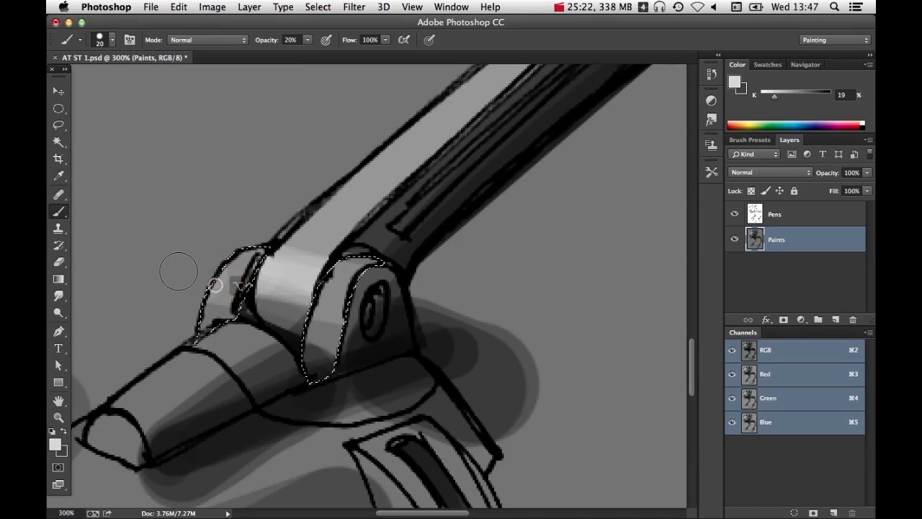
pyautogui.click(178, 270)
pyautogui.keyDown('shift'); pyautogui.click(394, 311); pyautogui.keyUp('shift')
pyautogui.keyDown('shift'); pyautogui.click(162, 267); pyautogui.keyUp('shift')
pyautogui.keyDown('shift'); pyautogui.click(413, 287); pyautogui.keyUp('shift')
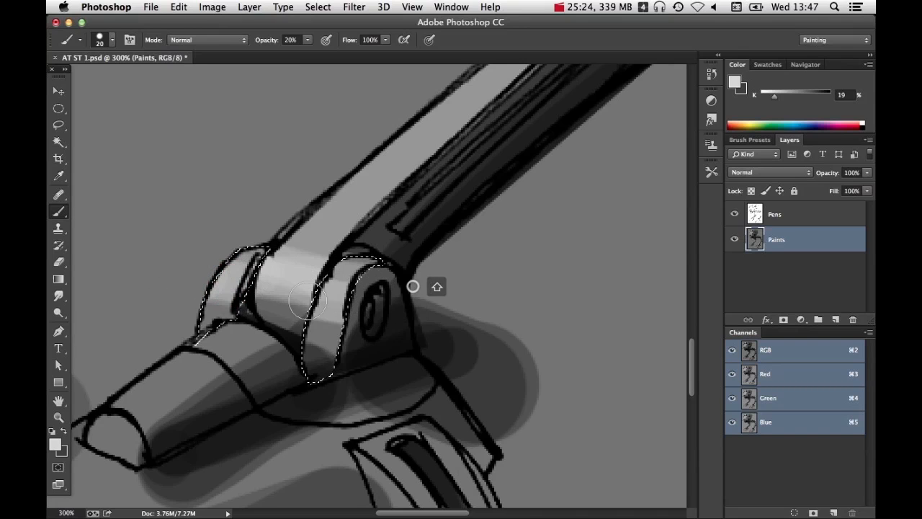
pyautogui.keyDown('shift'); pyautogui.click(166, 292); pyautogui.keyUp('shift')
pyautogui.press('super+alt+s')
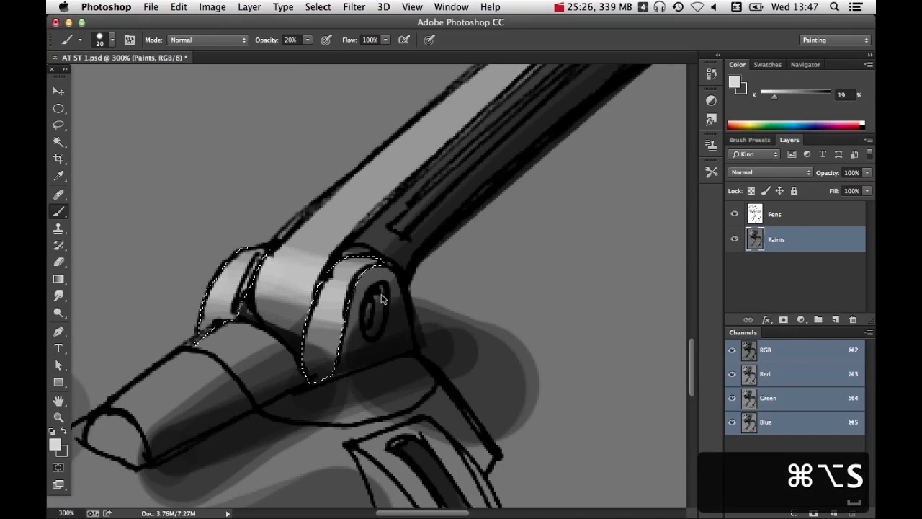
pyautogui.click(690, 484)
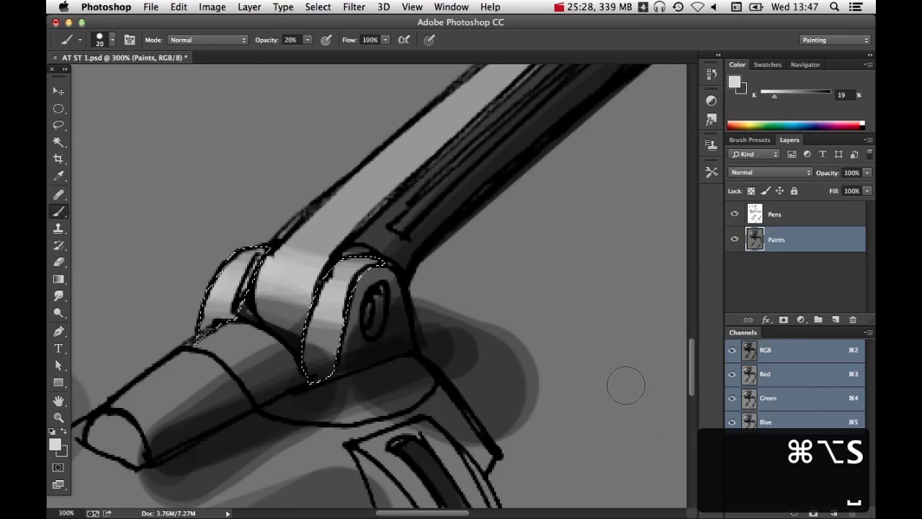
pyautogui.press('super+d')
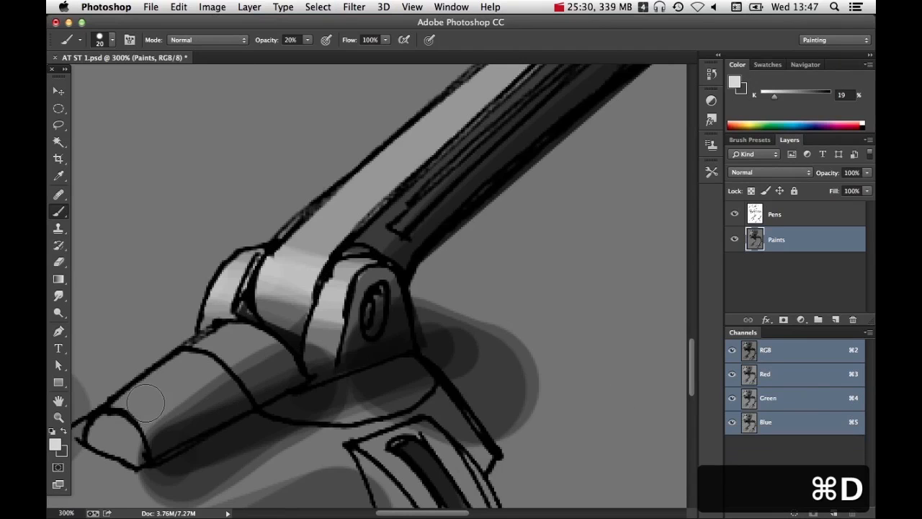
# Highlight the far foot's cylindrical top cover lengthwise with repeated straight size 12 strokes at 20% opacity
pyautogui.moveTo(151, 409); pyautogui.dragTo(140, 411)
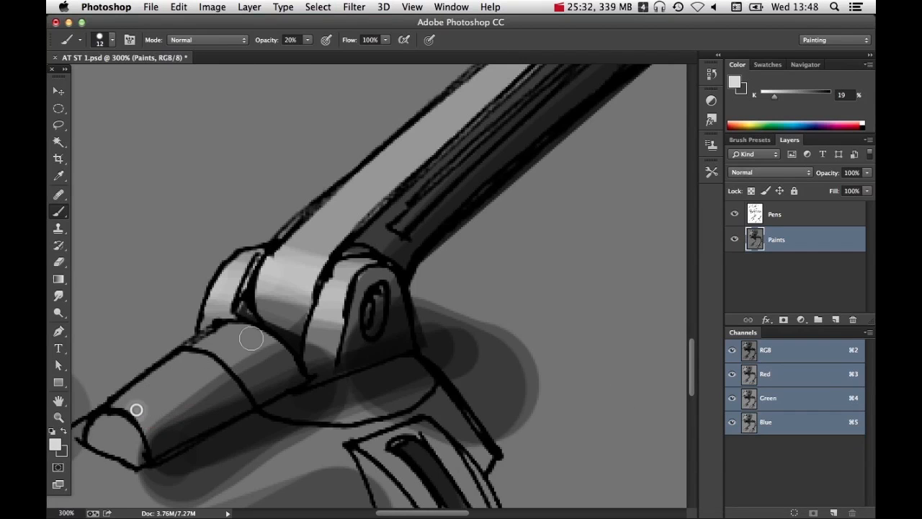
pyautogui.keyDown('shift'); pyautogui.click(245, 339); pyautogui.keyUp('shift')
pyautogui.keyDown('shift'); pyautogui.click(144, 417); pyautogui.keyUp('shift')
pyautogui.keyDown('shift'); pyautogui.click(264, 338); pyautogui.keyUp('shift')
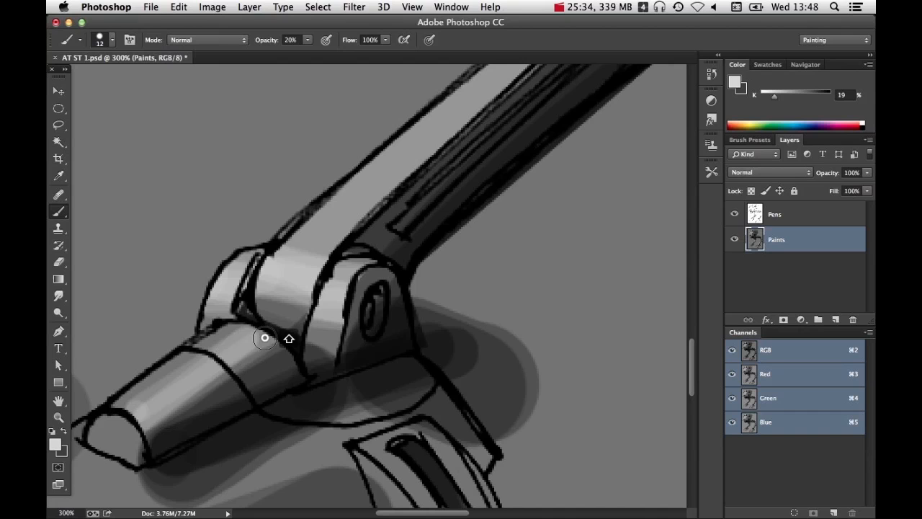
pyautogui.keyDown('shift'); pyautogui.click(144, 403); pyautogui.keyUp('shift')
pyautogui.keyDown('shift'); pyautogui.click(268, 333); pyautogui.keyUp('shift')
pyautogui.keyDown('shift'); pyautogui.click(153, 416); pyautogui.keyUp('shift')
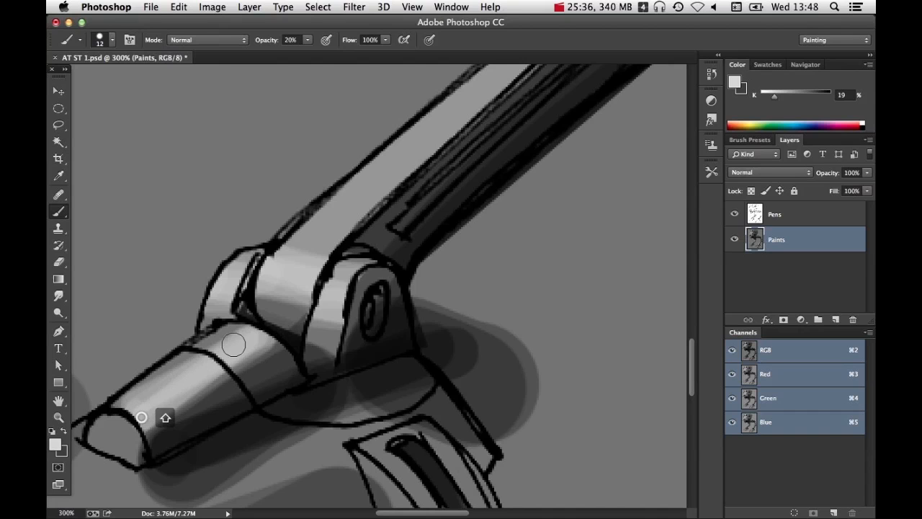
pyautogui.keyDown('shift'); pyautogui.click(271, 331); pyautogui.keyUp('shift')
# Select the curved front faces of both brackets at the near leg's ankle with the Lasso tool as one combined selection
pyautogui.keyDown('alt'); pyautogui.keyDown('super'); pyautogui.click(400, 324); pyautogui.keyUp('super'); pyautogui.keyUp('alt')
pyautogui.keyDown('alt'); pyautogui.keyDown('super'); pyautogui.click(401, 324); pyautogui.keyUp('super'); pyautogui.keyUp('alt')
pyautogui.moveTo(434, 323); pyautogui.dragTo(295, 328)
pyautogui.keyDown('super'); pyautogui.click(485, 349); pyautogui.keyUp('super')
pyautogui.keyDown('super'); pyautogui.click(486, 349); pyautogui.keyUp('super')
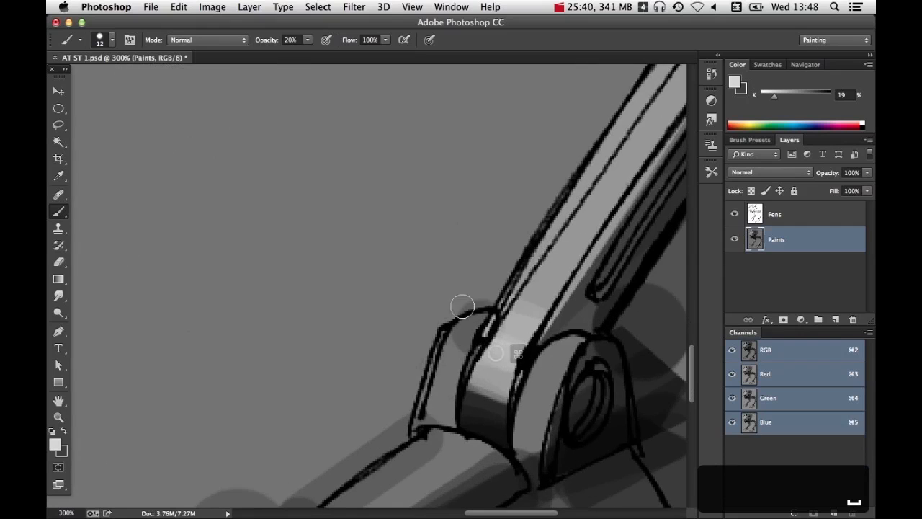
pyautogui.click(57, 126)
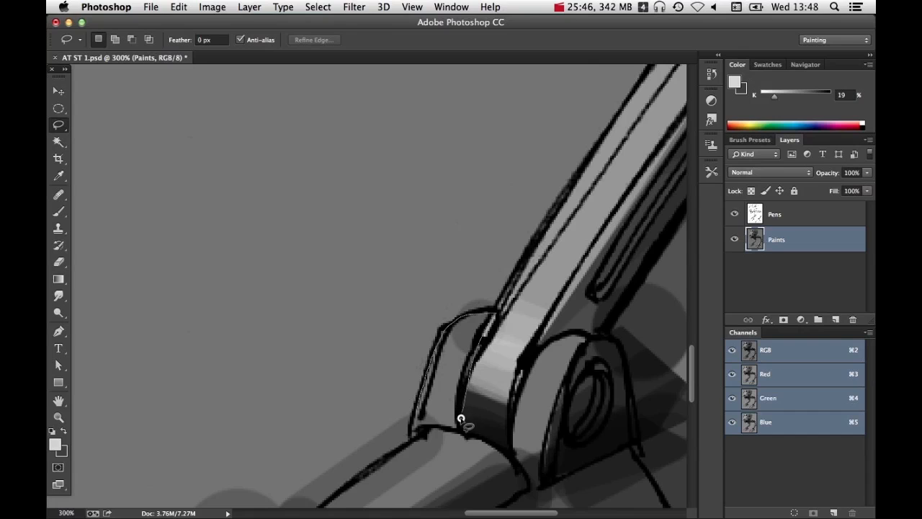
pyautogui.moveTo(514, 456)
pyautogui.mouseDown()
pyautogui.moveTo(513, 410)
pyautogui.moveTo(537, 351)
pyautogui.moveTo(554, 337)
pyautogui.moveTo(596, 335)
pyautogui.moveTo(569, 365)
pyautogui.moveTo(552, 430)
pyautogui.mouseUp()
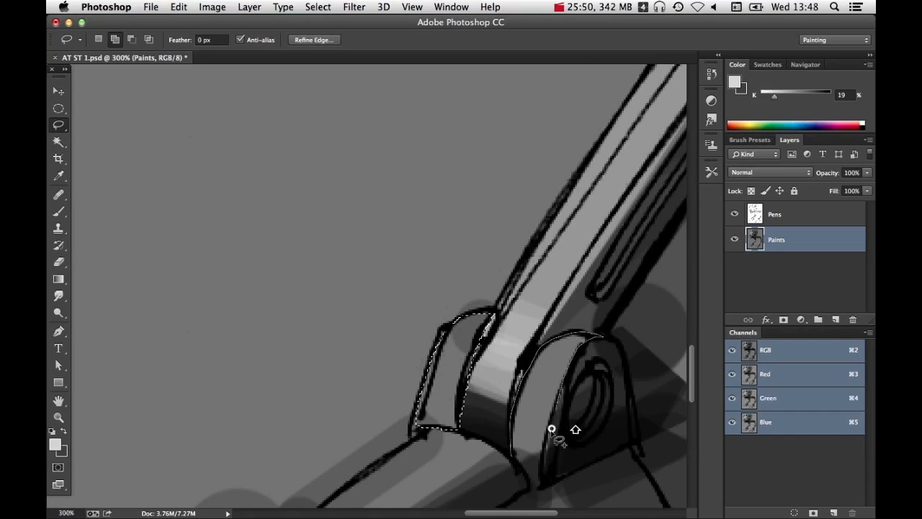
pyautogui.moveTo(545, 479); pyautogui.dragTo(539, 484)
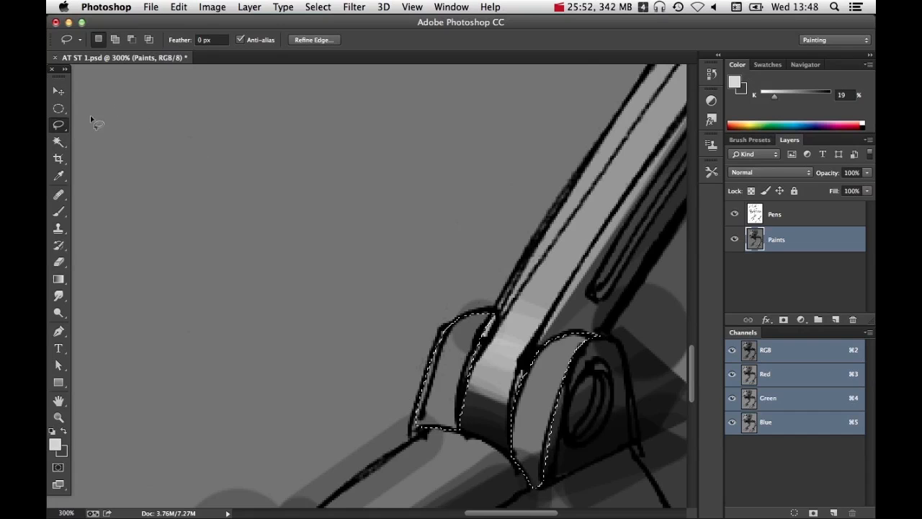
# Highlight the selected near ankle bracket faces with straight size 30 strokes at 20% opacity, and clear the selection
pyautogui.press('b')
pyautogui.keyDown('ctrl'); pyautogui.keyDown('alt'); pyautogui.moveTo(309, 304); pyautogui.dragTo(349, 303); pyautogui.keyUp('alt'); pyautogui.keyUp('ctrl')
pyautogui.keyDown('shift'); pyautogui.click(601, 375); pyautogui.keyUp('shift')
pyautogui.click(375, 333)
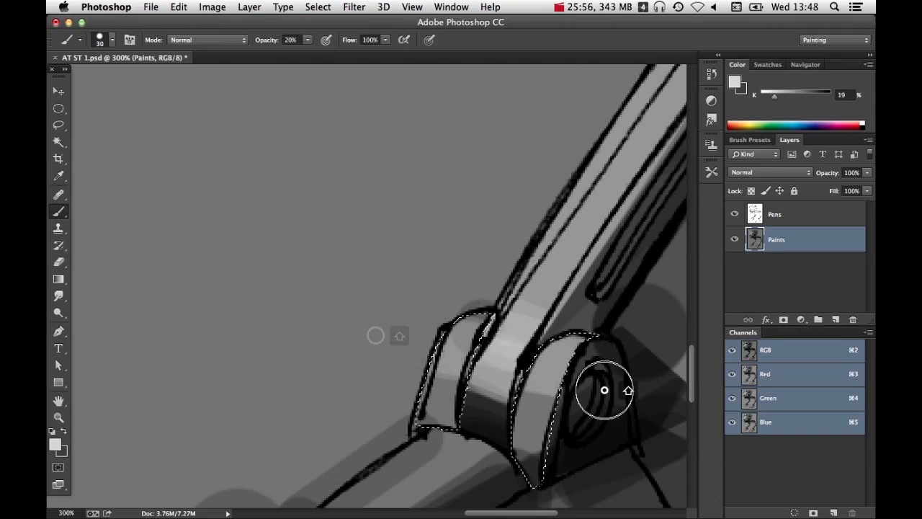
pyautogui.keyDown('shift'); pyautogui.click(605, 389); pyautogui.keyUp('shift')
pyautogui.click(391, 363)
pyautogui.keyDown('shift'); pyautogui.click(618, 424); pyautogui.keyUp('shift')
pyautogui.keyDown('shift'); pyautogui.click(381, 328); pyautogui.keyUp('shift')
pyautogui.keyDown('shift'); pyautogui.click(607, 386); pyautogui.keyUp('shift')
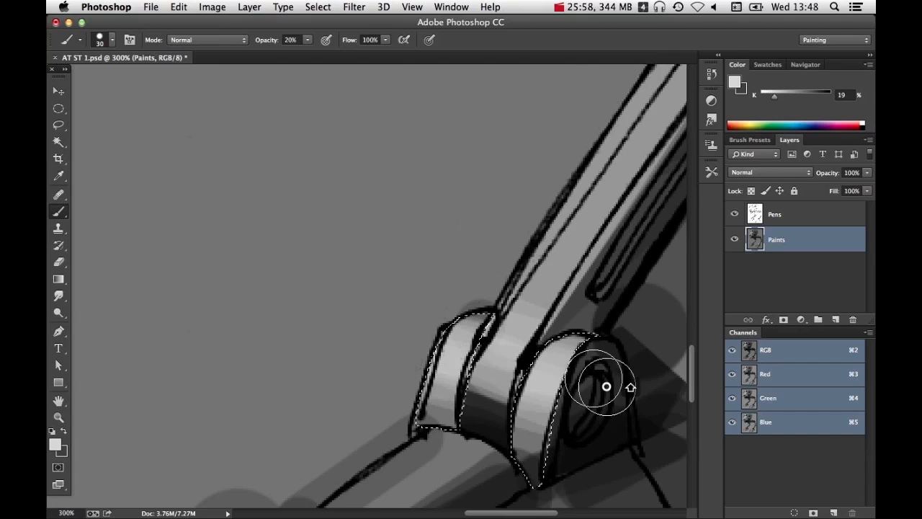
pyautogui.keyDown('alt'); pyautogui.keyDown('super'); pyautogui.click(495, 345); pyautogui.keyUp('super'); pyautogui.keyUp('alt')
pyautogui.press('super+d')
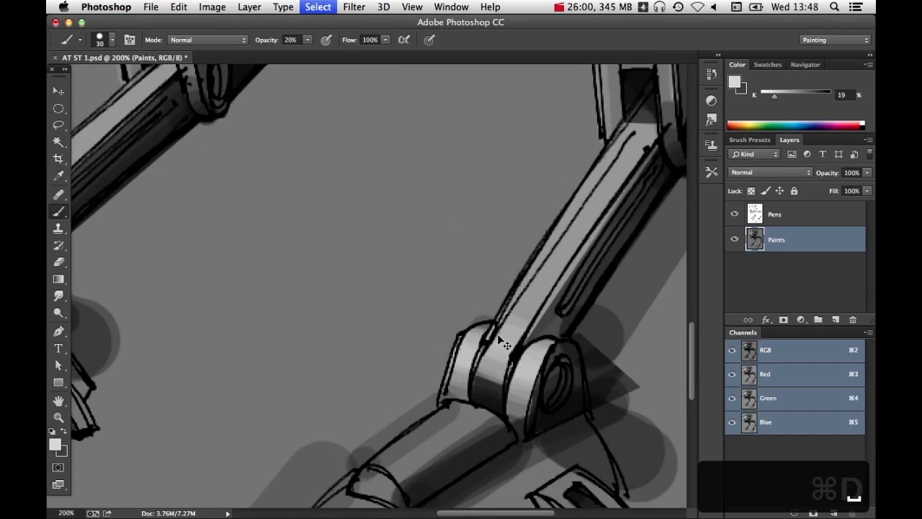
# Highlight the near foot's cylindrical top cover lengthwise with the size 12 brush at 20% opacity
pyautogui.moveTo(464, 393); pyautogui.dragTo(451, 394)
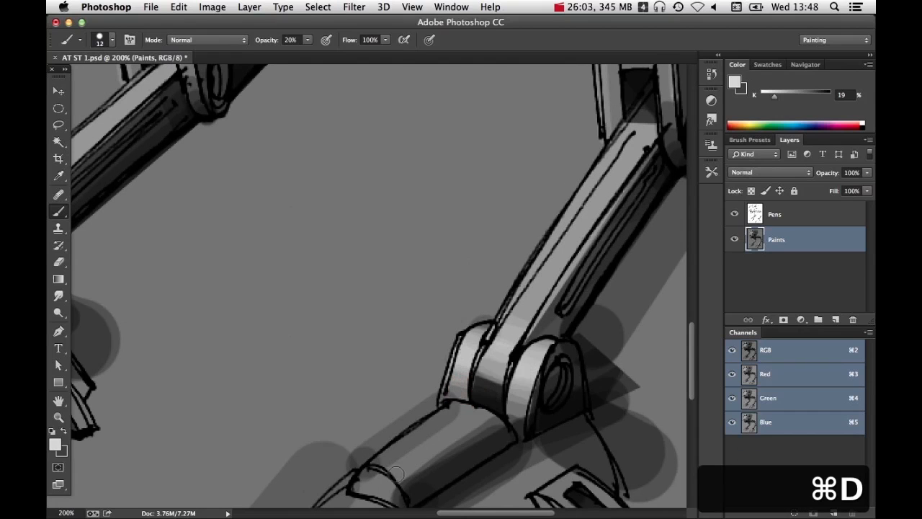
pyautogui.moveTo(393, 466)
pyautogui.mouseDown()
pyautogui.moveTo(478, 411)
pyautogui.moveTo(401, 469)
pyautogui.moveTo(469, 406)
pyautogui.moveTo(387, 465)
pyautogui.moveTo(418, 446)
pyautogui.mouseUp()
pyautogui.keyDown('alt'); pyautogui.keyDown('super'); pyautogui.click(487, 414); pyautogui.keyUp('super'); pyautogui.keyUp('alt')
pyautogui.keyDown('alt'); pyautogui.keyDown('super'); pyautogui.click(489, 408); pyautogui.keyUp('super'); pyautogui.keyUp('alt')
# Highlight the far foot's main shell in front of the cylindrical cover with straight size 12 strokes at 20% opacity
pyautogui.moveTo(402, 400); pyautogui.dragTo(471, 298)
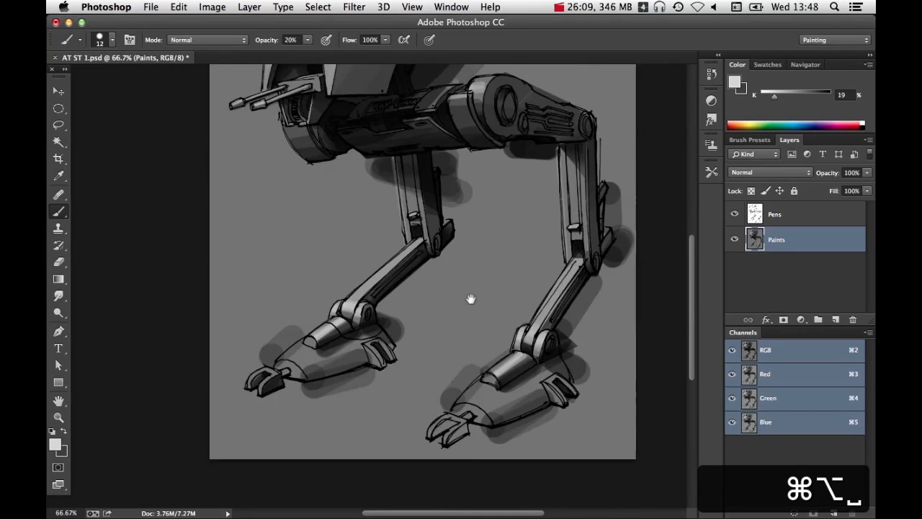
pyautogui.keyDown('super'); pyautogui.click(351, 328); pyautogui.keyUp('super')
pyautogui.keyDown('super'); pyautogui.click(351, 325); pyautogui.keyUp('super')
pyautogui.keyDown('super'); pyautogui.click(350, 326); pyautogui.keyUp('super')
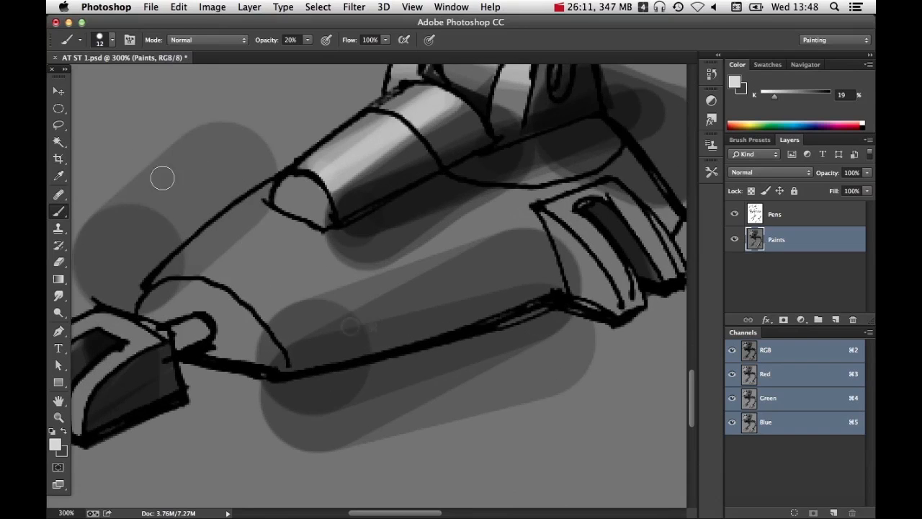
pyautogui.keyDown('shift'); pyautogui.click(210, 273); pyautogui.keyUp('shift')
pyautogui.keyDown('shift'); pyautogui.click(296, 223); pyautogui.keyUp('shift')
pyautogui.keyDown('shift'); pyautogui.click(240, 280); pyautogui.keyUp('shift')
pyautogui.keyDown('shift'); pyautogui.click(316, 232); pyautogui.keyUp('shift')
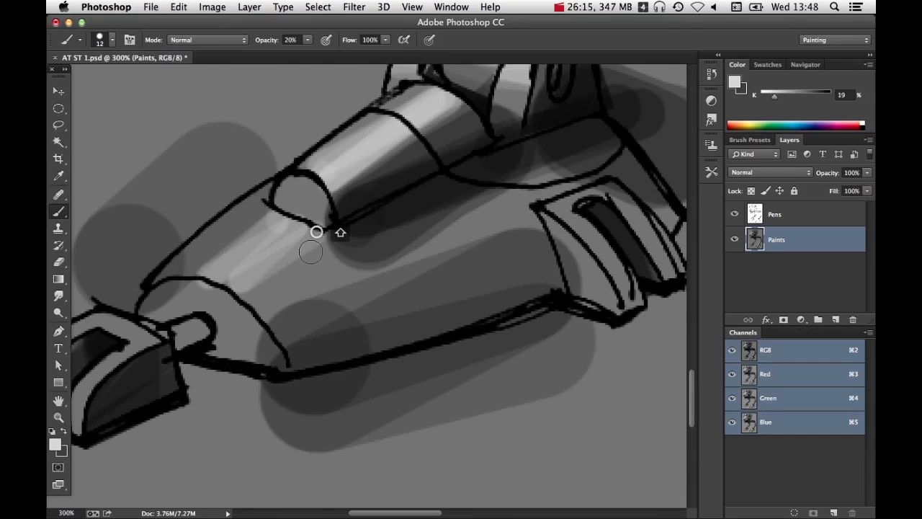
pyautogui.keyDown('shift'); pyautogui.click(230, 276); pyautogui.keyUp('shift')
pyautogui.keyDown('shift'); pyautogui.click(296, 229); pyautogui.keyUp('shift')
# Highlight the near foot's main shell below the cylindrical cover with short straight size 43 strokes at 20% opacity
pyautogui.keyDown('alt'); pyautogui.keyDown('super'); pyautogui.click(476, 264); pyautogui.keyUp('super'); pyautogui.keyUp('alt')
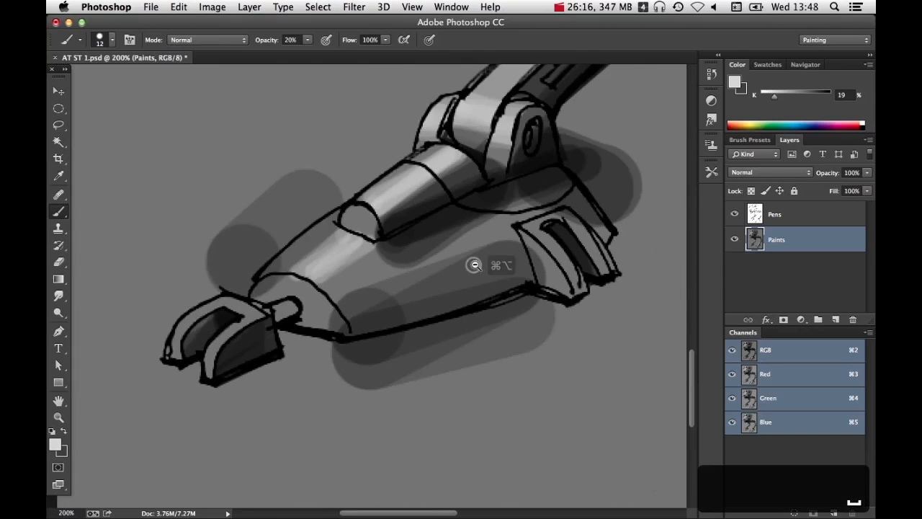
pyautogui.keyDown('alt'); pyautogui.keyDown('super'); pyautogui.click(477, 263); pyautogui.keyUp('super'); pyautogui.keyUp('alt')
pyautogui.moveTo(497, 271); pyautogui.dragTo(377, 267)
pyautogui.moveTo(502, 321); pyautogui.dragTo(533, 320)
pyautogui.click(543, 312)
pyautogui.keyDown('shift'); pyautogui.click(525, 329); pyautogui.keyUp('shift')
pyautogui.keyDown('shift'); pyautogui.click(552, 313); pyautogui.keyUp('shift')
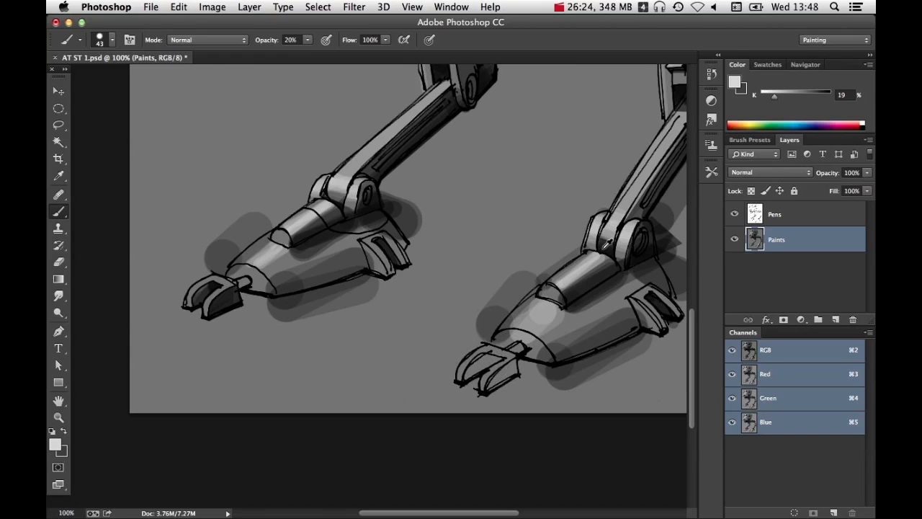
# Sample a dark grey (K 90%) and shade the side faces of the near foot's toe claws with the size 15 brush at 70% opacity
pyautogui.keyDown('alt'); pyautogui.click(605, 249); pyautogui.keyUp('alt')
pyautogui.keyDown('super'); pyautogui.click(500, 361); pyautogui.keyUp('super')
pyautogui.keyDown('super'); pyautogui.click(500, 360); pyautogui.keyUp('super')
pyautogui.moveTo(498, 356); pyautogui.dragTo(467, 354)
pyautogui.moveTo(408, 410)
pyautogui.mouseDown()
pyautogui.moveTo(444, 351)
pyautogui.moveTo(435, 365)
pyautogui.moveTo(461, 354)
pyautogui.moveTo(455, 374)
pyautogui.moveTo(479, 360)
pyautogui.moveTo(554, 378)
pyautogui.moveTo(538, 398)
pyautogui.mouseUp()
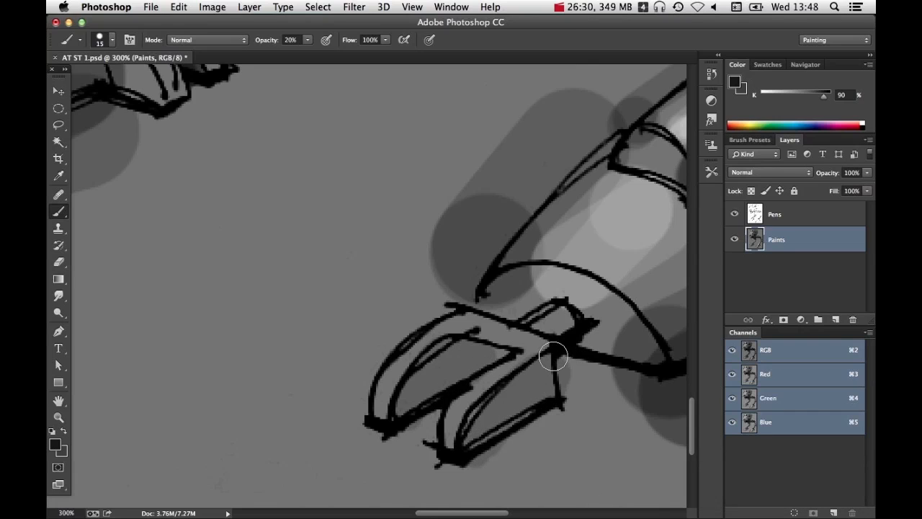
pyautogui.press('7')
pyautogui.moveTo(440, 376)
pyautogui.mouseDown()
pyautogui.moveTo(428, 370)
pyautogui.moveTo(476, 352)
pyautogui.mouseUp()
pyautogui.moveTo(481, 433); pyautogui.dragTo(553, 384)
# Sample a light grey (K 33%) and highlight the curved front edges of the near foot's toe claws with the size 10 brush at 30% opacity
pyautogui.keyDown('alt'); pyautogui.keyDown('super'); pyautogui.click(547, 364); pyautogui.keyUp('super'); pyautogui.keyUp('alt')
pyautogui.keyDown('alt'); pyautogui.keyDown('super'); pyautogui.click(548, 364); pyautogui.keyUp('super'); pyautogui.keyUp('alt')
pyautogui.keyDown('alt'); pyautogui.keyDown('super'); pyautogui.click(557, 335); pyautogui.keyUp('super'); pyautogui.keyUp('alt')
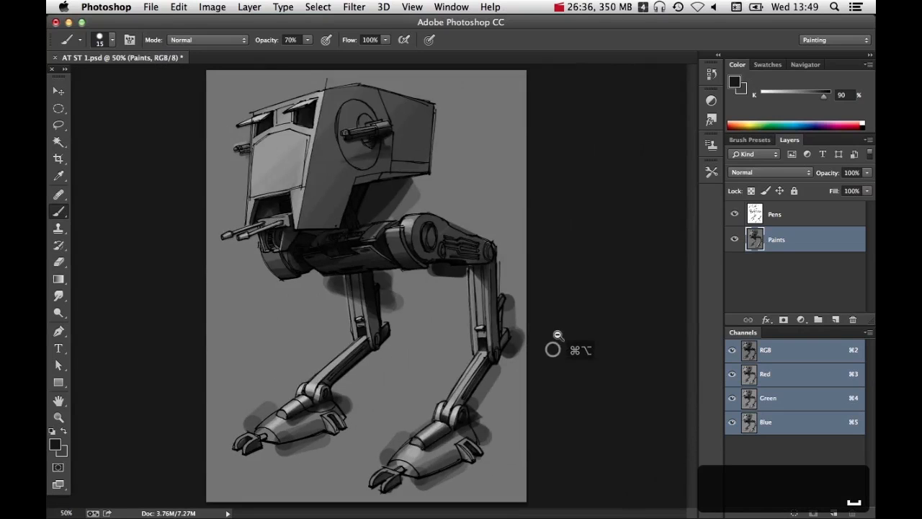
pyautogui.keyDown('super'); pyautogui.click(417, 451); pyautogui.keyUp('super')
pyautogui.keyDown('super'); pyautogui.click(422, 438); pyautogui.keyUp('super')
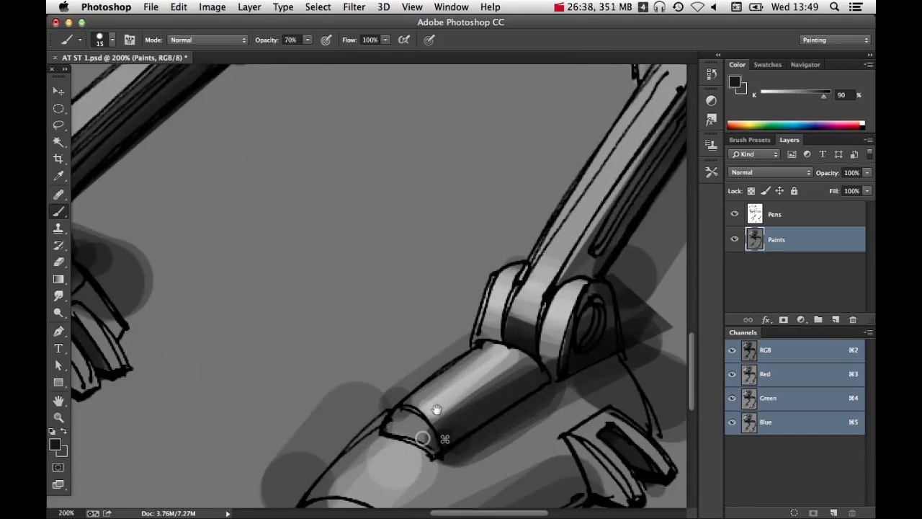
pyautogui.moveTo(422, 436); pyautogui.dragTo(537, 255)
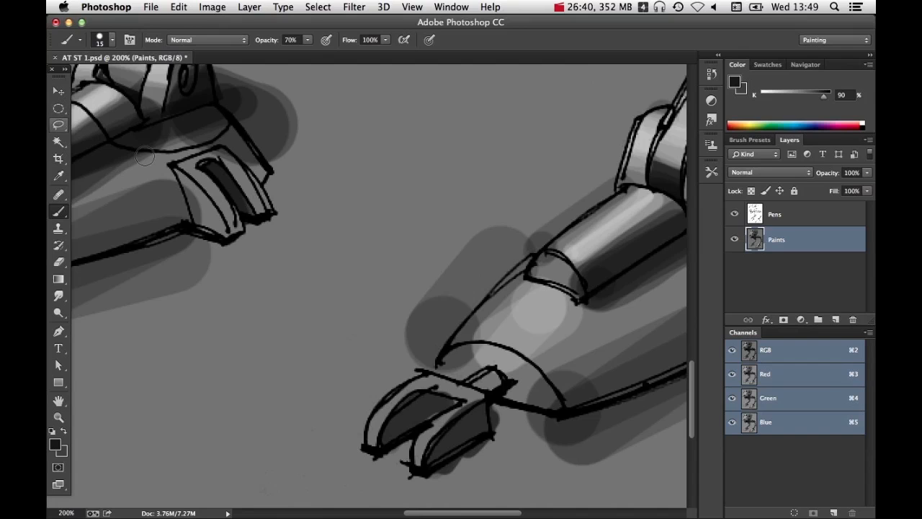
pyautogui.keyDown('alt'); pyautogui.click(582, 245); pyautogui.keyUp('alt')
pyautogui.moveTo(484, 344); pyautogui.dragTo(474, 347)
pyautogui.press('3')
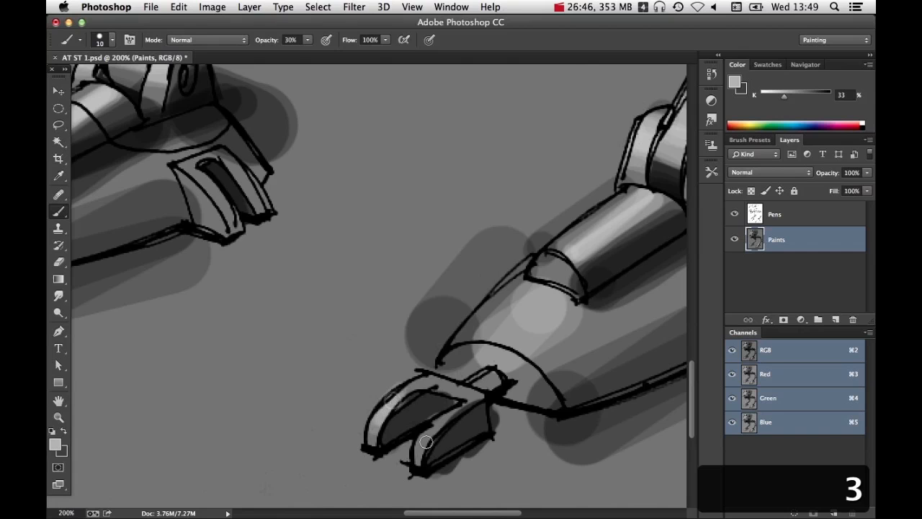
pyautogui.moveTo(425, 443); pyautogui.dragTo(454, 409)
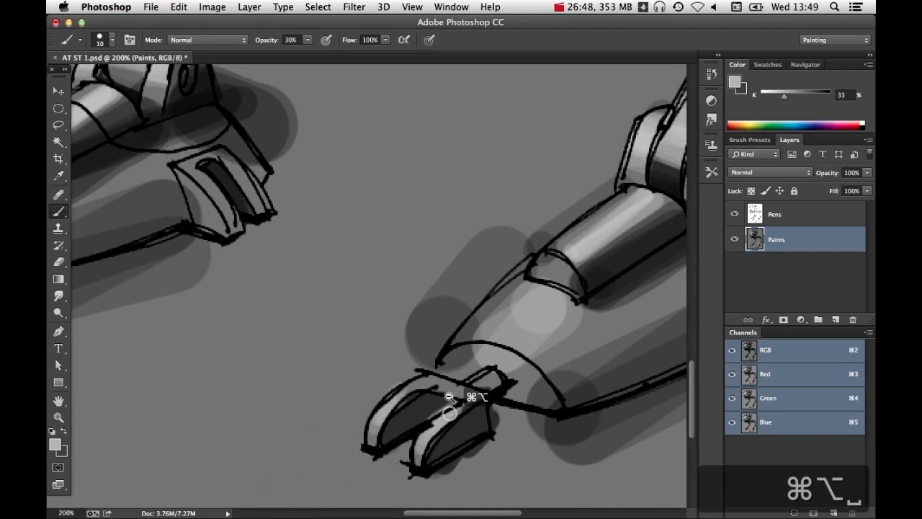
# Highlight the curved front edges of the far foot's toe claws with the size 10 brush at 30% opacity
pyautogui.keyDown('alt'); pyautogui.keyDown('super'); pyautogui.click(449, 396); pyautogui.keyUp('super'); pyautogui.keyUp('alt')
pyautogui.moveTo(324, 371); pyautogui.dragTo(621, 342)
pyautogui.click(472, 298)
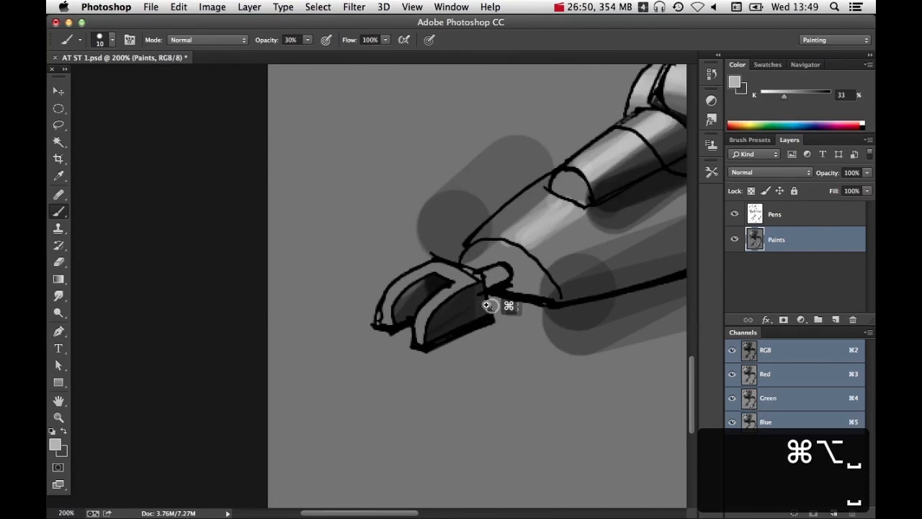
pyautogui.click(490, 305)
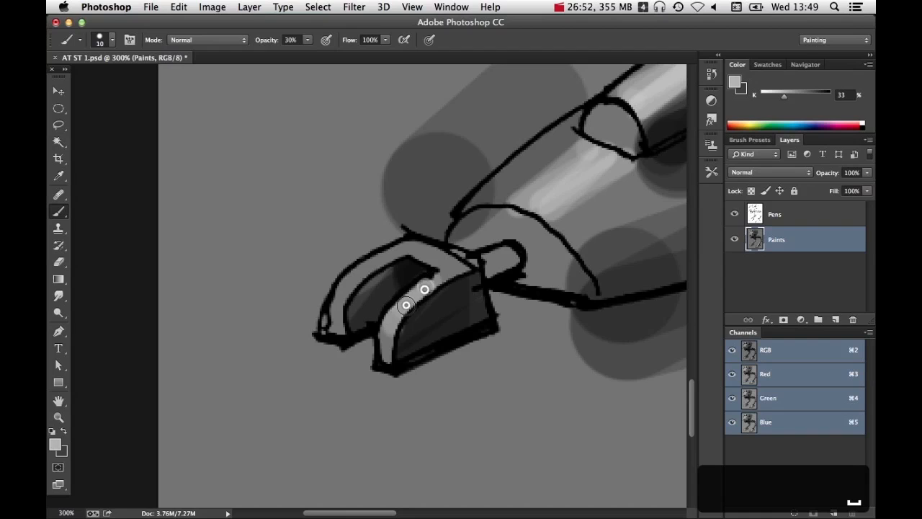
pyautogui.moveTo(406, 305); pyautogui.dragTo(419, 290)
pyautogui.moveTo(335, 303); pyautogui.dragTo(374, 258)
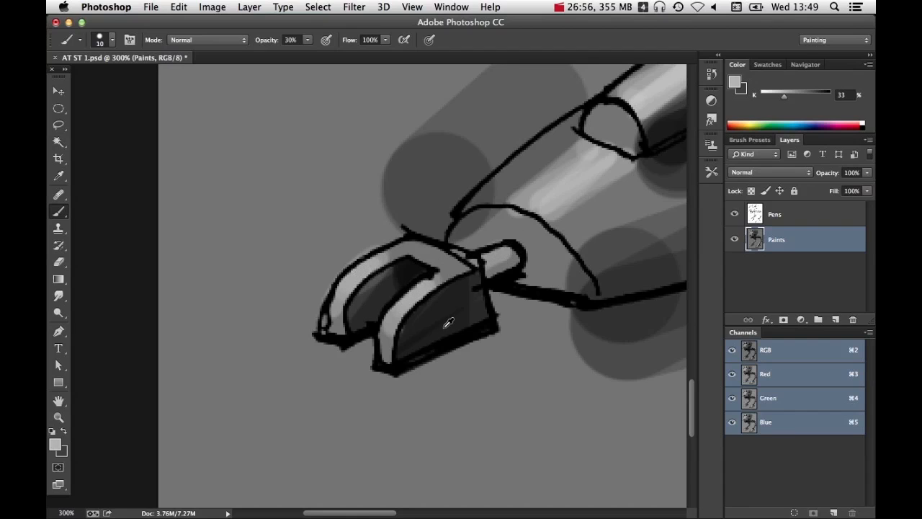
# Sample a dark grey (K 92%) and a lighter grey (K 40%) to tone the toe-claw connecting rods with the size 10 brush at 30% opacity
pyautogui.keyDown('alt'); pyautogui.click(418, 270); pyautogui.keyUp('alt')
pyautogui.moveTo(531, 294); pyautogui.dragTo(522, 263)
pyautogui.keyDown('alt'); pyautogui.keyDown('super'); pyautogui.click(540, 313); pyautogui.keyUp('super'); pyautogui.keyUp('alt')
pyautogui.keyDown('alt'); pyautogui.keyDown('super'); pyautogui.click(540, 313); pyautogui.keyUp('super'); pyautogui.keyUp('alt')
pyautogui.moveTo(563, 331)
pyautogui.mouseDown()
pyautogui.moveTo(367, 314)
pyautogui.moveTo(523, 323)
pyautogui.moveTo(399, 307)
pyautogui.mouseUp()
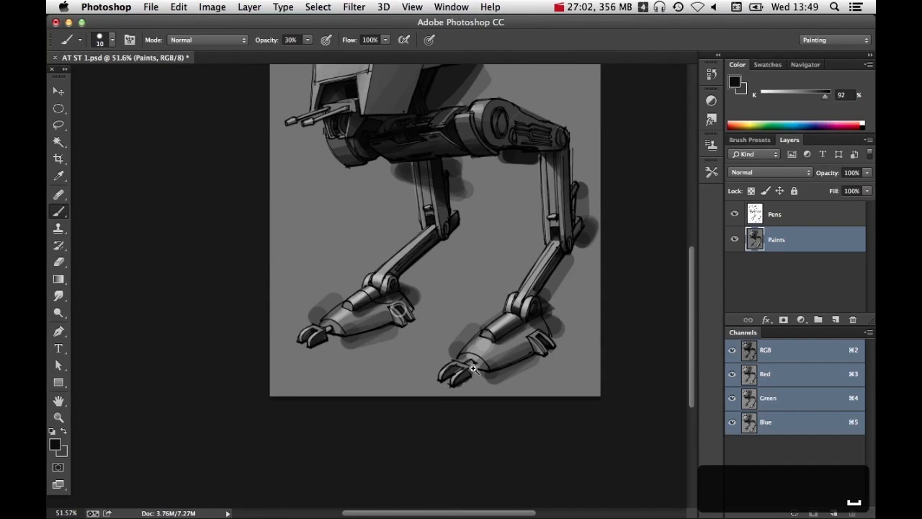
pyautogui.moveTo(474, 371); pyautogui.dragTo(511, 380)
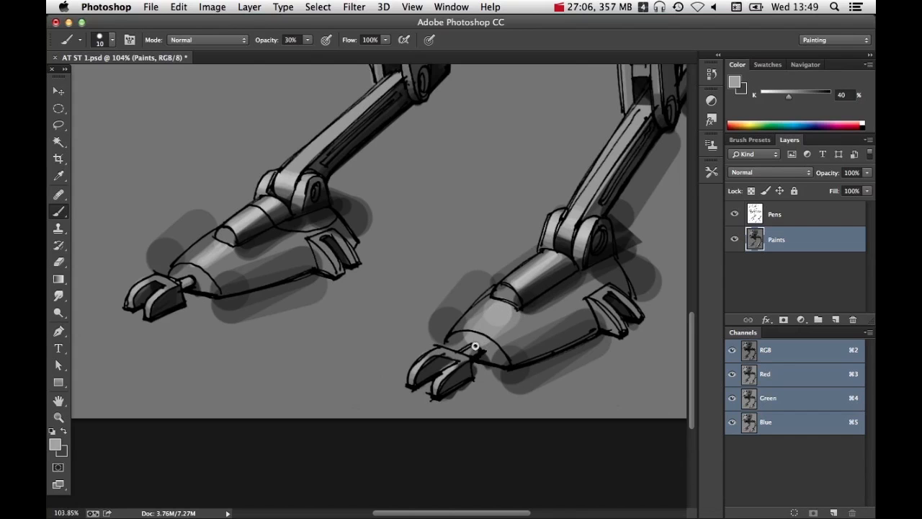
# Sample a dark grey (K 94%) and darken the lower edge beneath the head's rear section with straight size 56 strokes at 30% opacity
pyautogui.press('space')
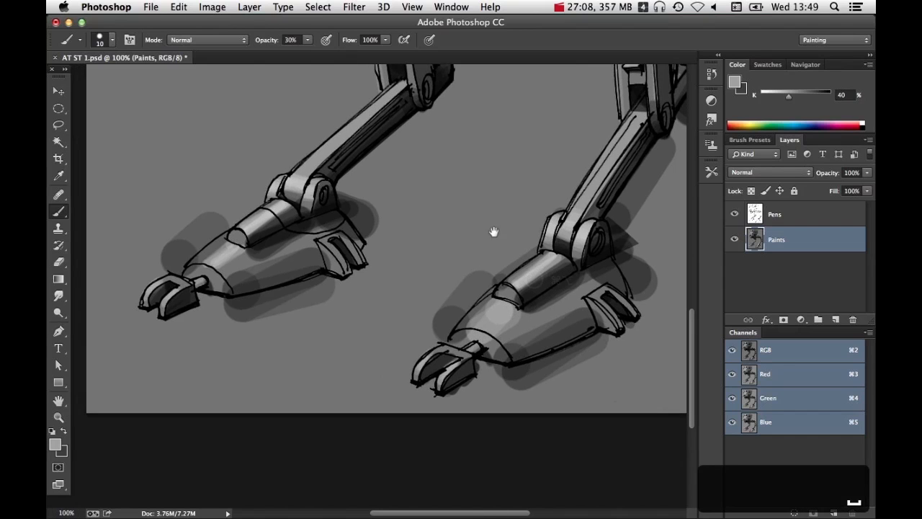
pyautogui.moveTo(510, 225); pyautogui.dragTo(492, 394)
pyautogui.moveTo(492, 198); pyautogui.dragTo(500, 406)
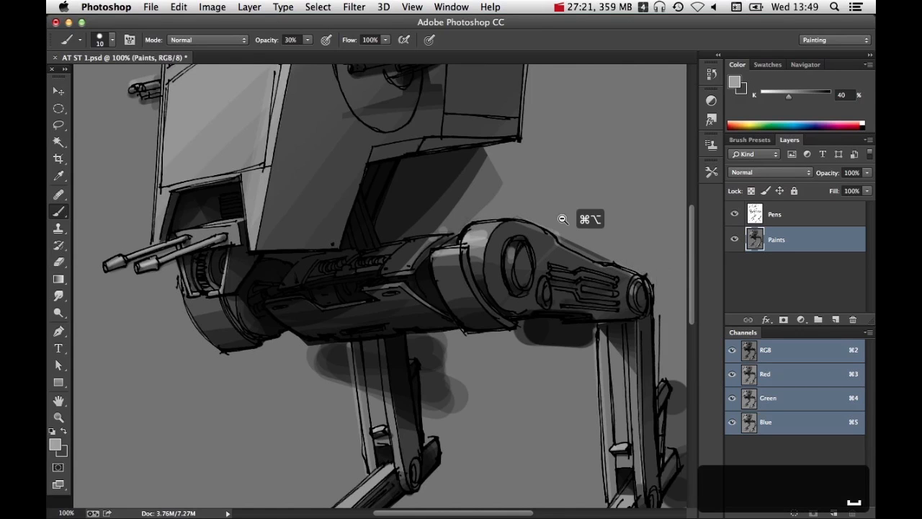
pyautogui.press('super+minus')
pyautogui.moveTo(515, 212); pyautogui.dragTo(538, 295)
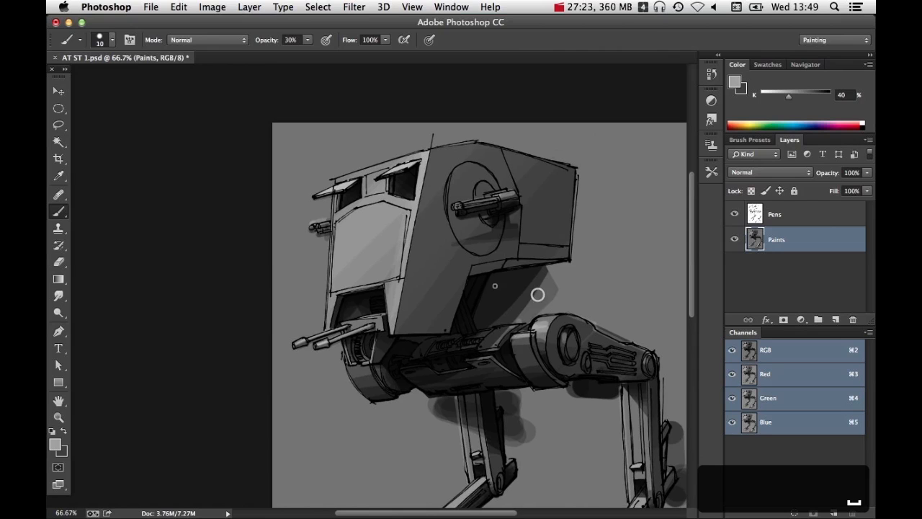
pyautogui.keyDown('alt'); pyautogui.click(479, 290); pyautogui.keyUp('alt')
pyautogui.moveTo(478, 291); pyautogui.dragTo(488, 291)
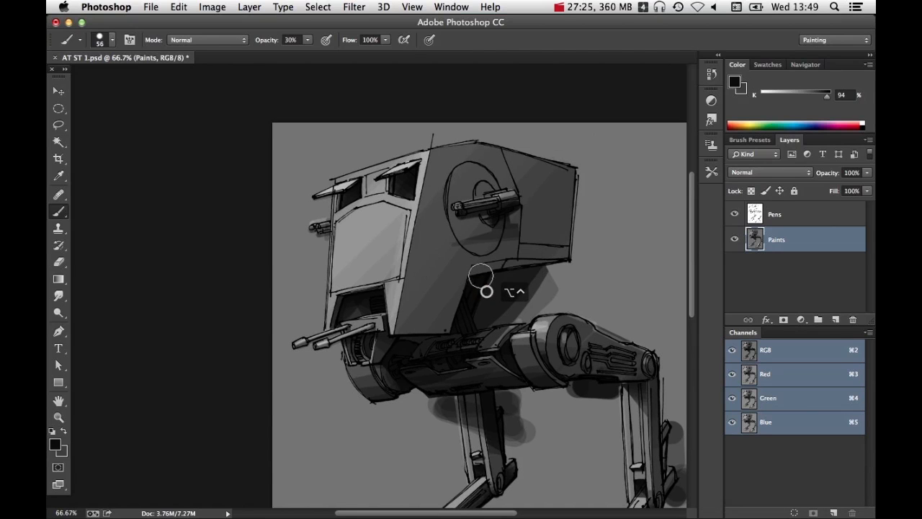
pyautogui.click(480, 276)
pyautogui.keyDown('shift'); pyautogui.click(514, 269); pyautogui.keyUp('shift')
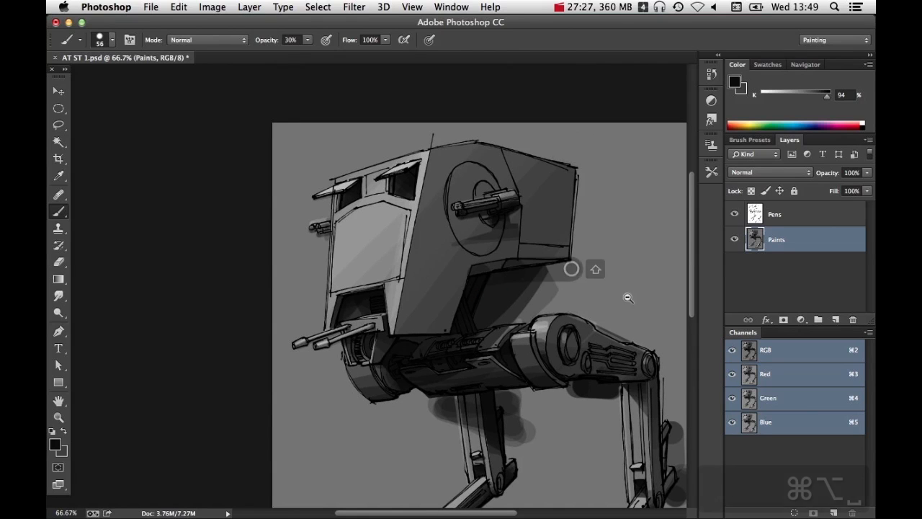
pyautogui.press('super+alt+minus')
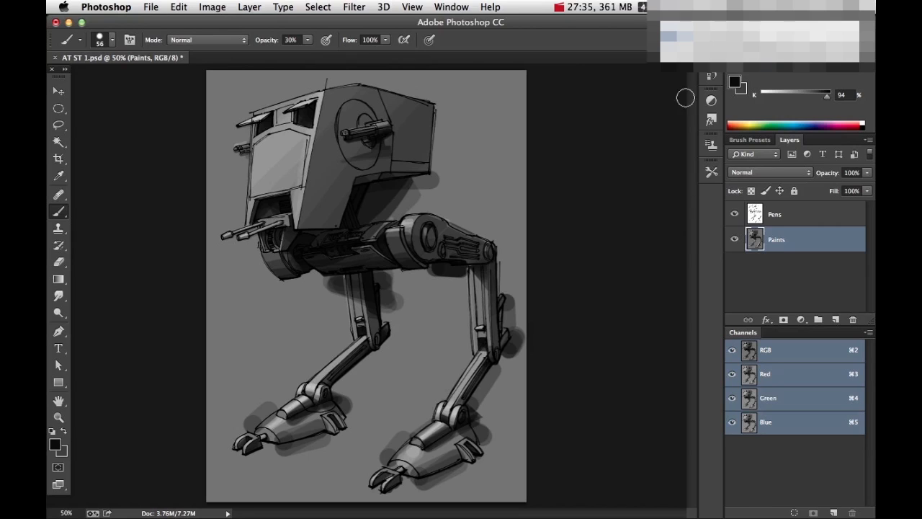
# Select the empty background around the walker on the Pens layer with the Magic Wand, tolerance 10, Contiguous and Anti-alias on
pyautogui.click(758, 215)
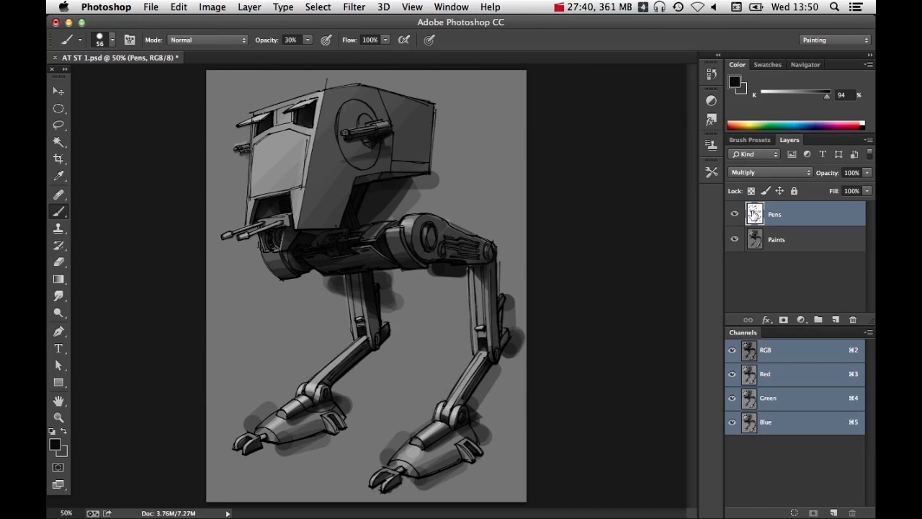
pyautogui.press('w')
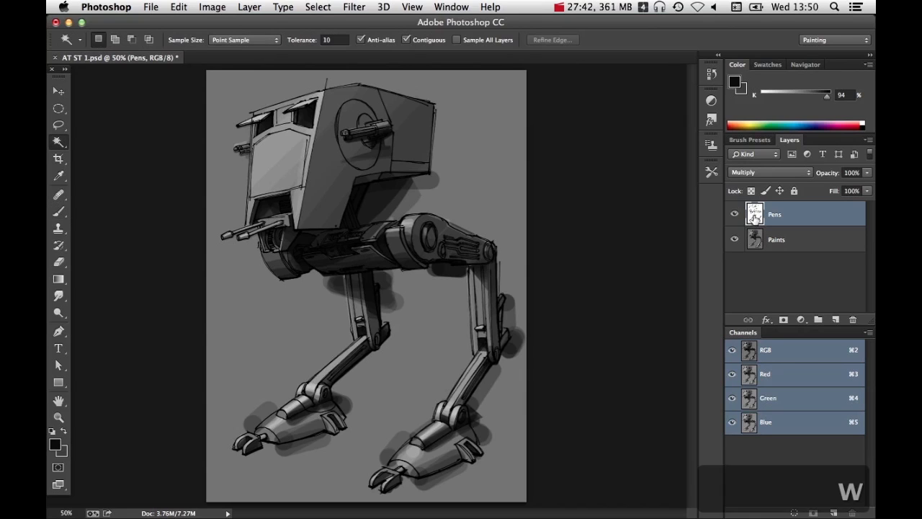
pyautogui.click(59, 144)
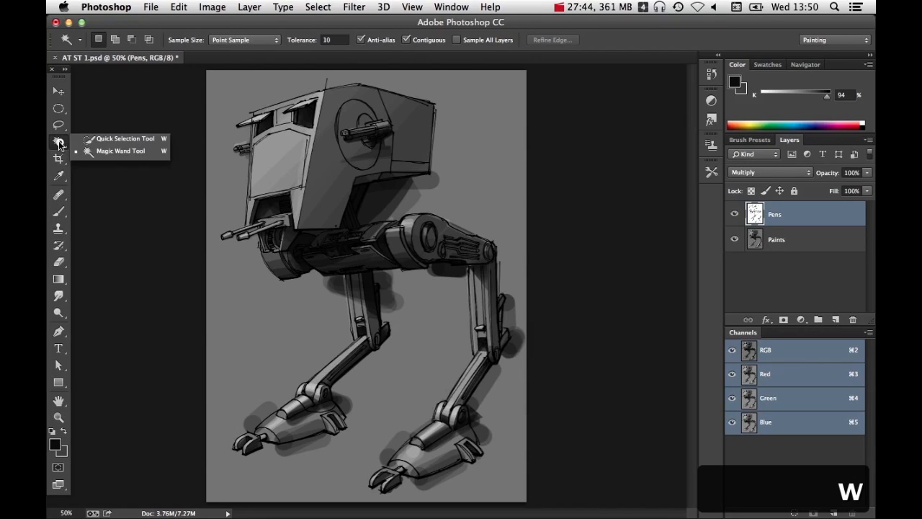
pyautogui.click(59, 144)
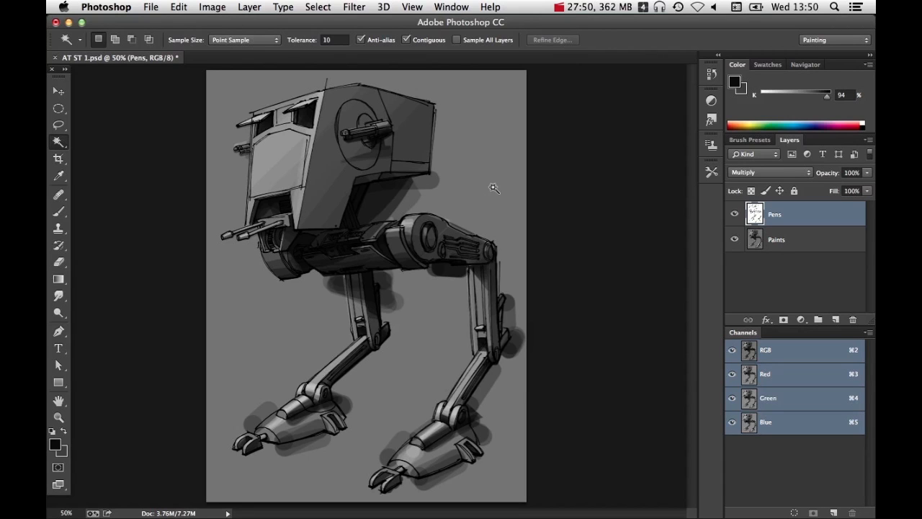
pyautogui.click(513, 220)
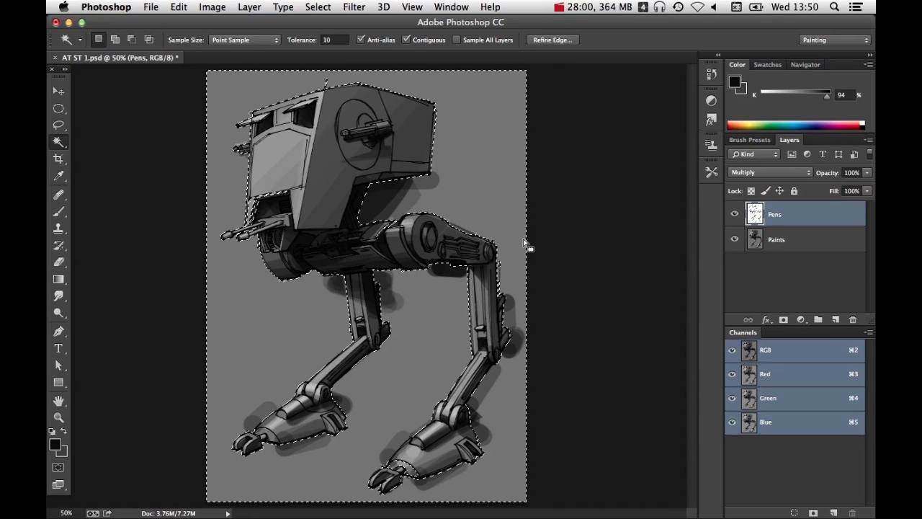
# Invert the selection so that it covers the walker instead of the background
pyautogui.click(319, 8)
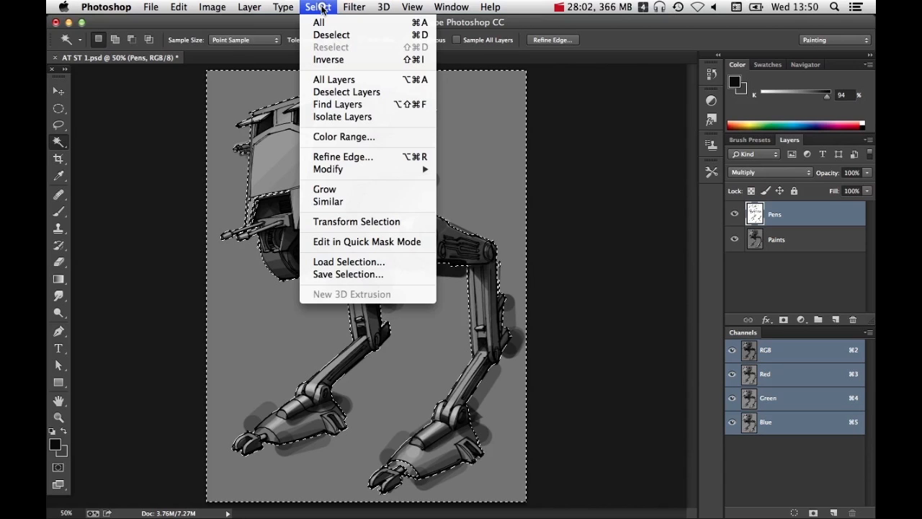
pyautogui.click(329, 59)
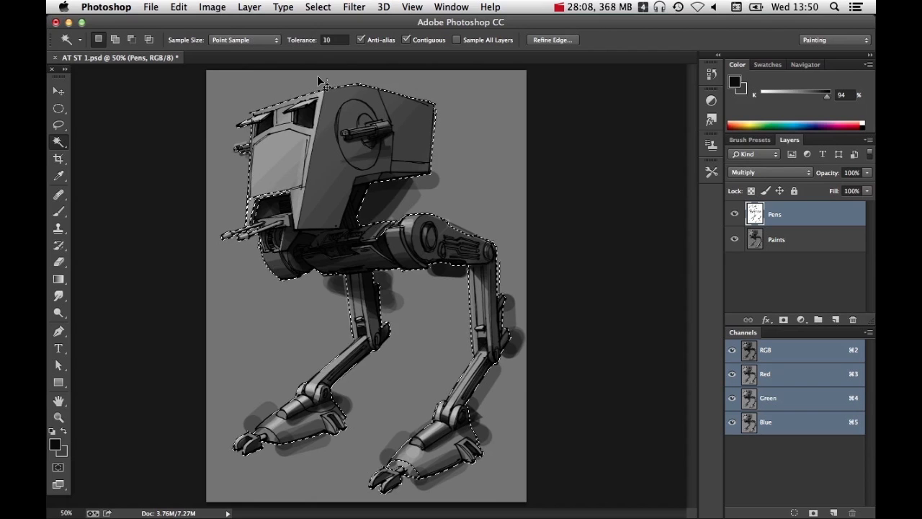
pyautogui.press('super+shift+i')
pyautogui.press('super+shift+i')
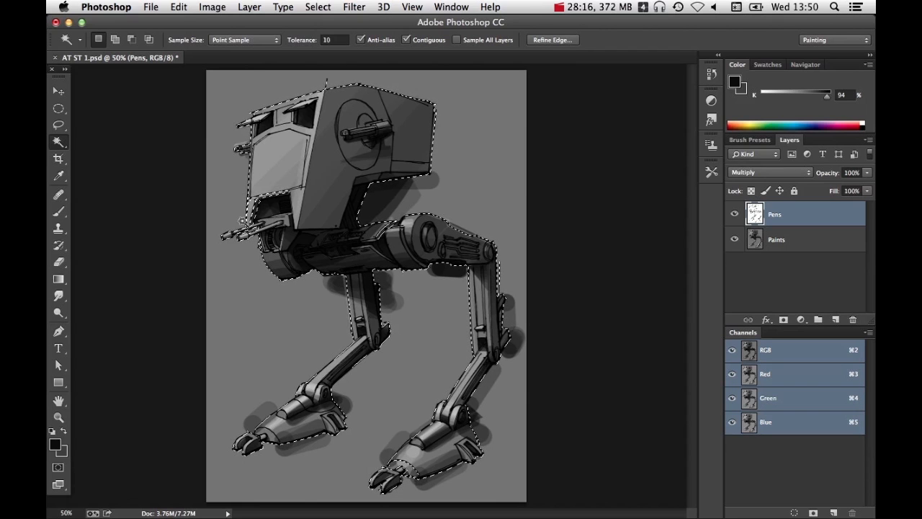
# Turn on Quick Mask mode and check the mask's coverage across the near foot, legs, hip and head for missed areas
pyautogui.click(58, 470)
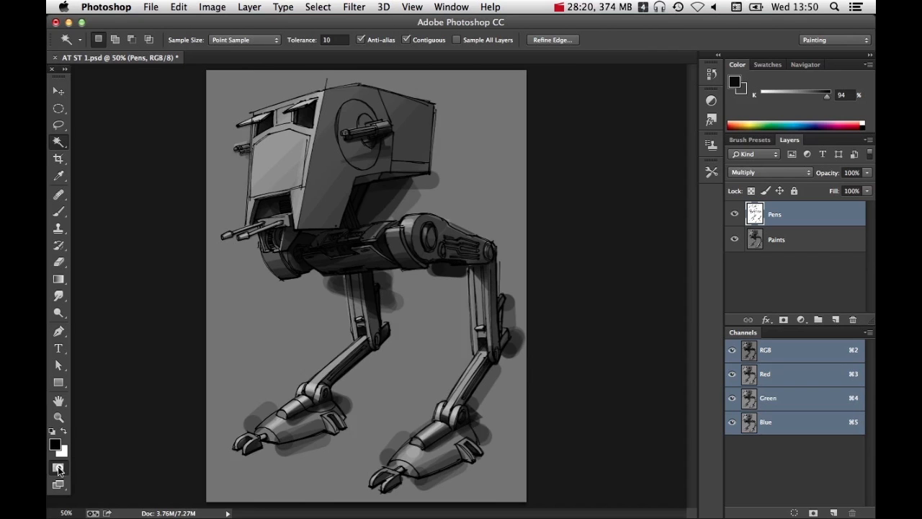
pyautogui.keyDown('super'); pyautogui.click(414, 455); pyautogui.keyUp('super')
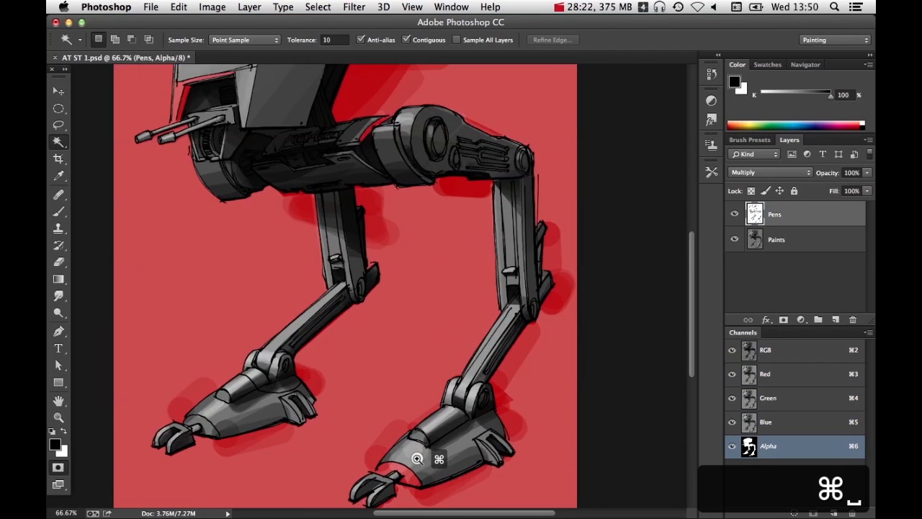
pyautogui.keyDown('super'); pyautogui.click(418, 457); pyautogui.keyUp('super')
pyautogui.keyDown('super'); pyautogui.click(422, 456); pyautogui.keyUp('super')
pyautogui.moveTo(422, 457); pyautogui.dragTo(394, 268)
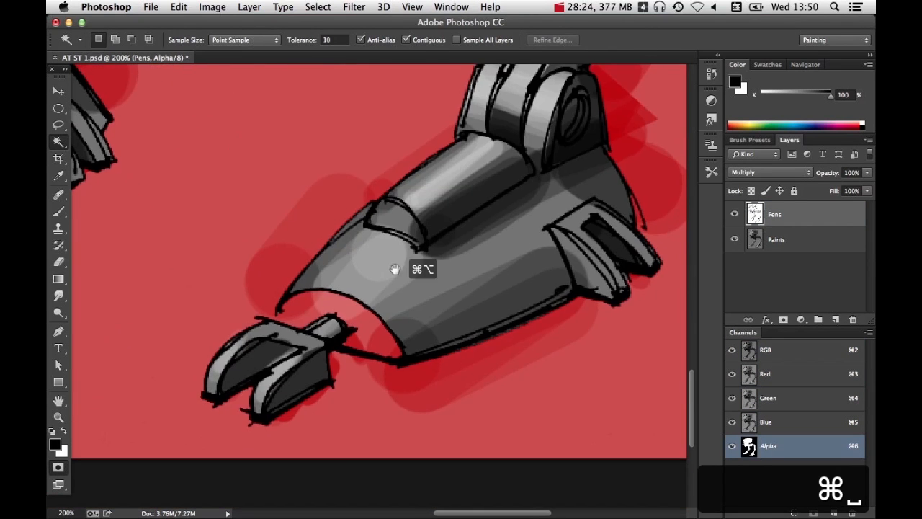
pyautogui.keyDown('alt'); pyautogui.keyDown('super'); pyautogui.click(408, 268); pyautogui.keyUp('super'); pyautogui.keyUp('alt')
pyautogui.keyDown('alt'); pyautogui.keyDown('super'); pyautogui.click(409, 267); pyautogui.keyUp('super'); pyautogui.keyUp('alt')
pyautogui.moveTo(469, 173); pyautogui.dragTo(483, 367)
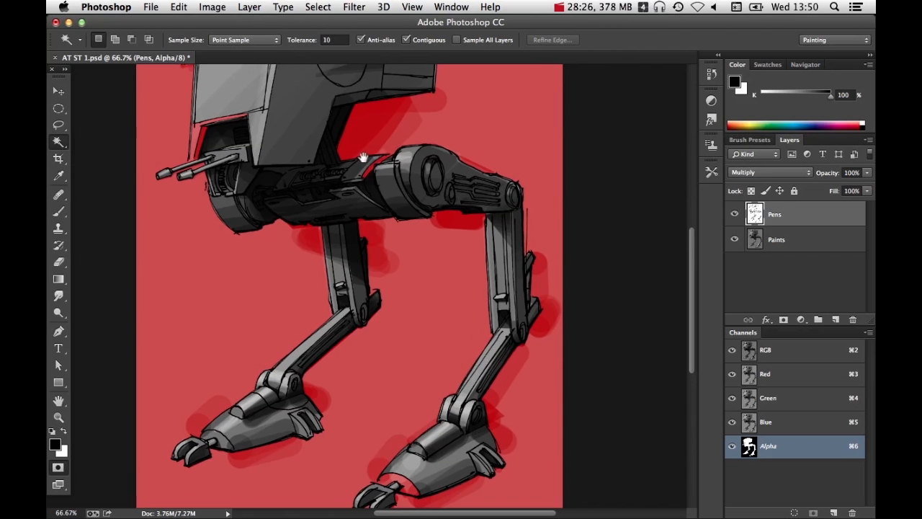
pyautogui.keyDown('super'); pyautogui.click(222, 136); pyautogui.keyUp('super')
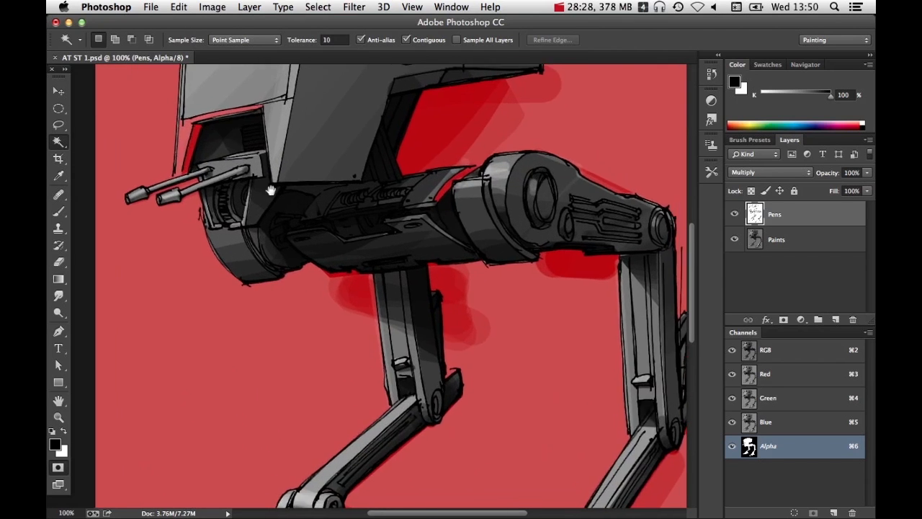
pyautogui.moveTo(270, 189); pyautogui.dragTo(358, 325)
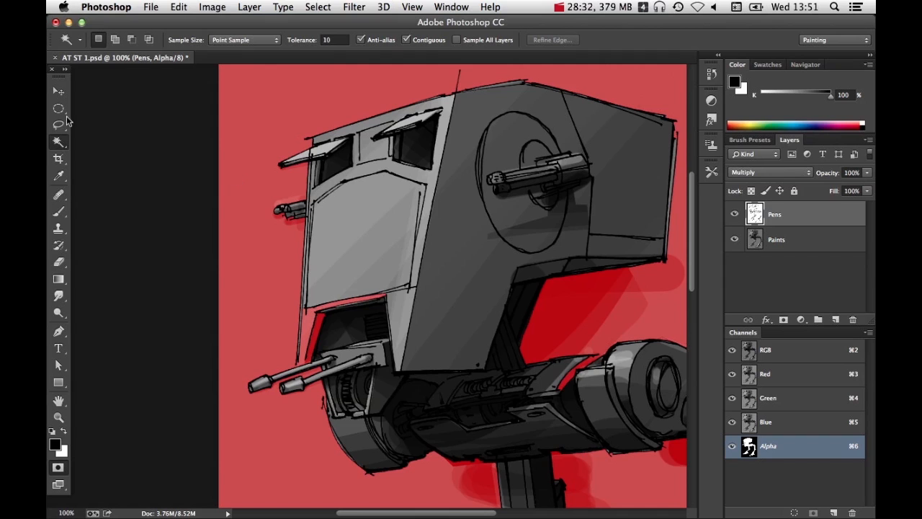
# Paint white at 100% opacity over the red gaps below the face plate and beside the hip cylinder to add them to the walker selection
pyautogui.click(59, 210)
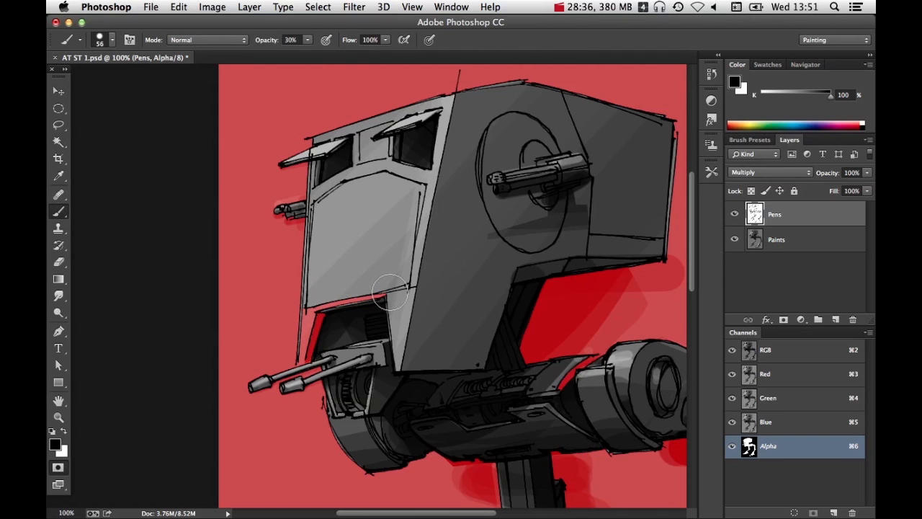
pyautogui.press('x')
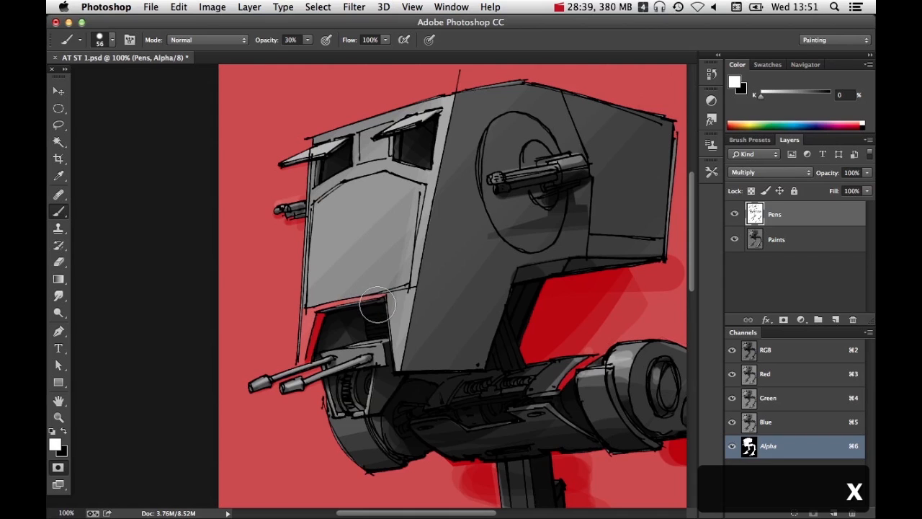
pyautogui.press('0')
pyautogui.press('super+6')
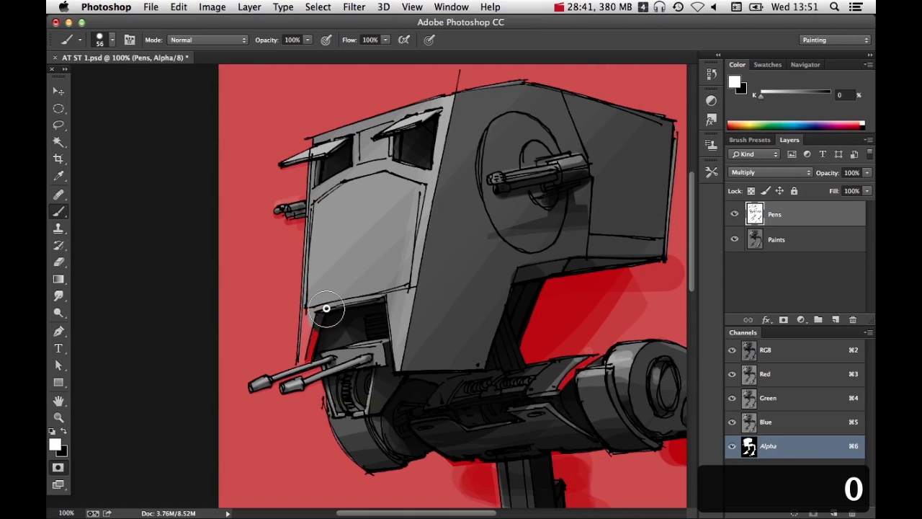
pyautogui.moveTo(329, 325)
pyautogui.mouseDown()
pyautogui.moveTo(337, 335)
pyautogui.moveTo(311, 325)
pyautogui.moveTo(306, 356)
pyautogui.mouseUp()
pyautogui.press('space')
pyautogui.moveTo(387, 373); pyautogui.dragTo(364, 346)
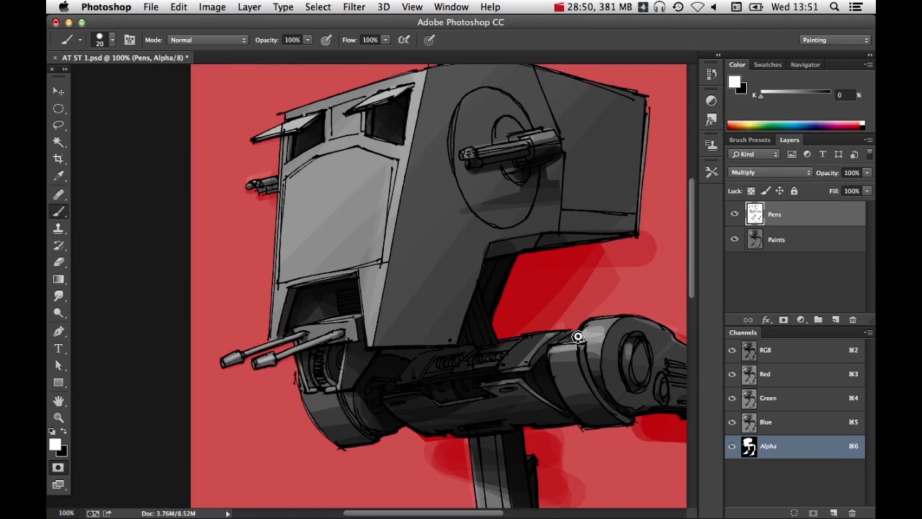
# Paint the red front section of the near foot's shell white with the size 20 brush at 100% opacity to include it in the selection
pyautogui.press('space')
pyautogui.moveTo(570, 374); pyautogui.dragTo(350, 193)
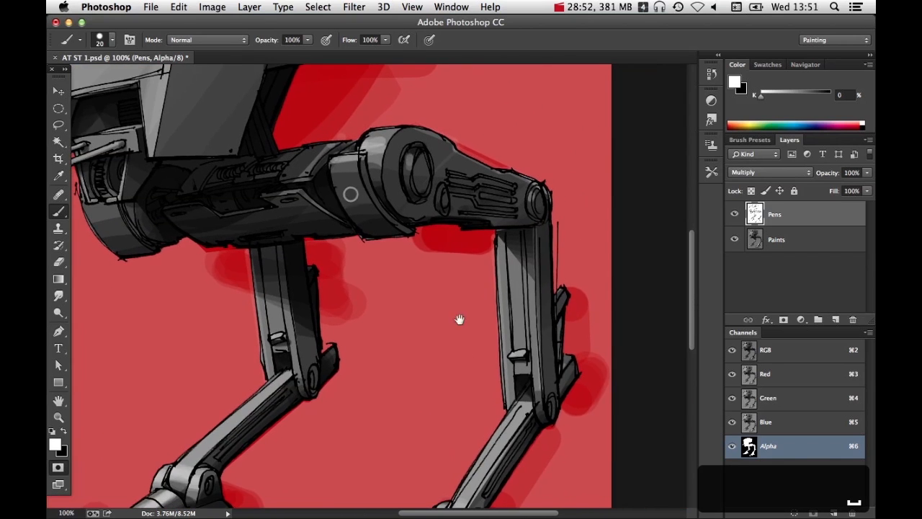
pyautogui.moveTo(459, 319); pyautogui.dragTo(510, 128)
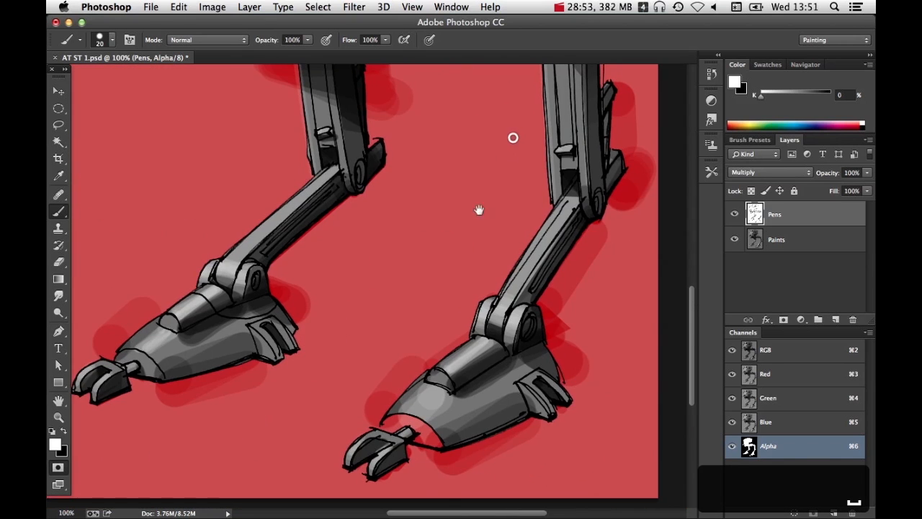
pyautogui.click(389, 424)
pyautogui.click(392, 431)
pyautogui.keyDown('shift'); pyautogui.click(442, 443); pyautogui.keyUp('shift')
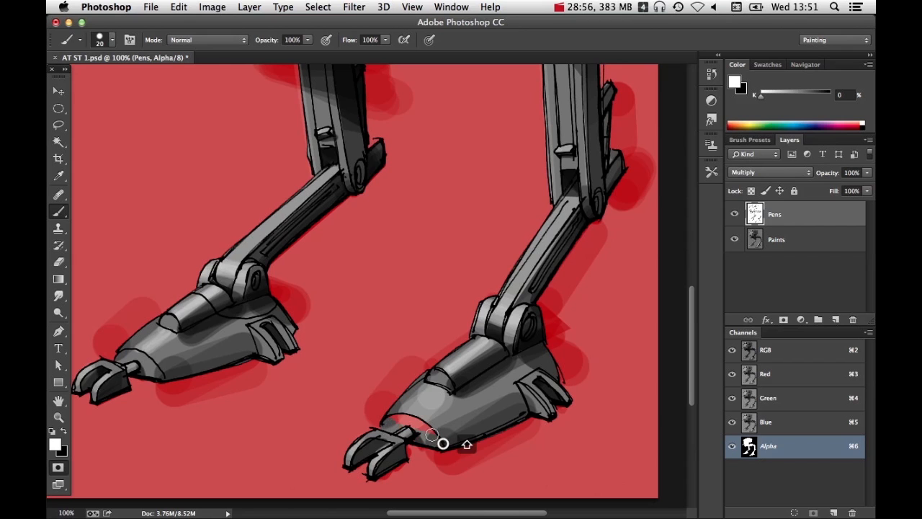
pyautogui.moveTo(396, 422); pyautogui.dragTo(422, 426)
pyautogui.click(428, 426)
pyautogui.hotkey('alt', 'space')
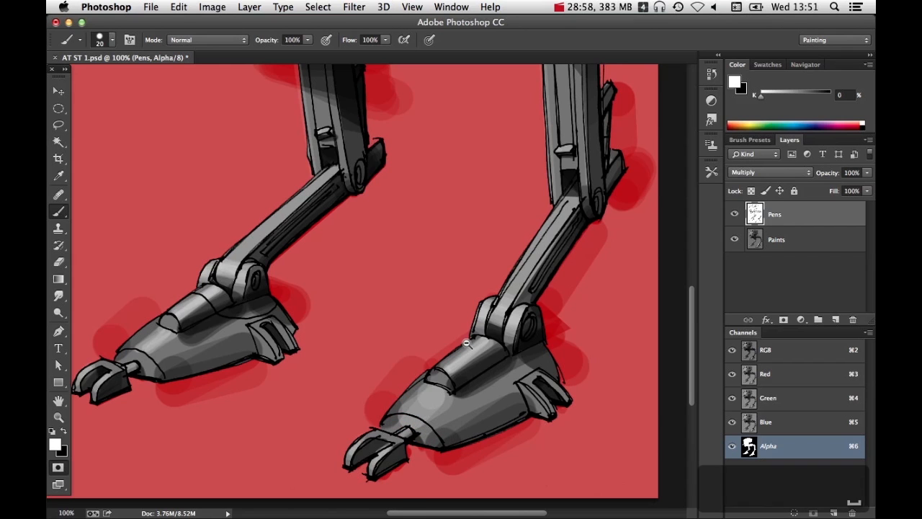
# Leave Quick Mask mode and add a layer mask to the Paints layer from the walker selection
pyautogui.keyDown('alt'); pyautogui.keyDown('super'); pyautogui.click(467, 343); pyautogui.keyUp('super'); pyautogui.keyUp('alt')
pyautogui.moveTo(463, 281); pyautogui.dragTo(500, 364)
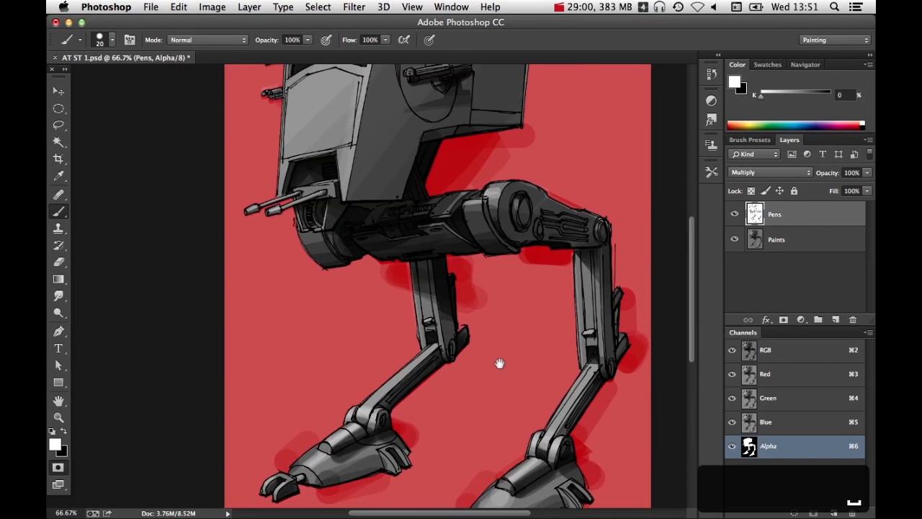
pyautogui.keyDown('alt'); pyautogui.keyDown('super'); pyautogui.click(506, 316); pyautogui.keyUp('super'); pyautogui.keyUp('alt')
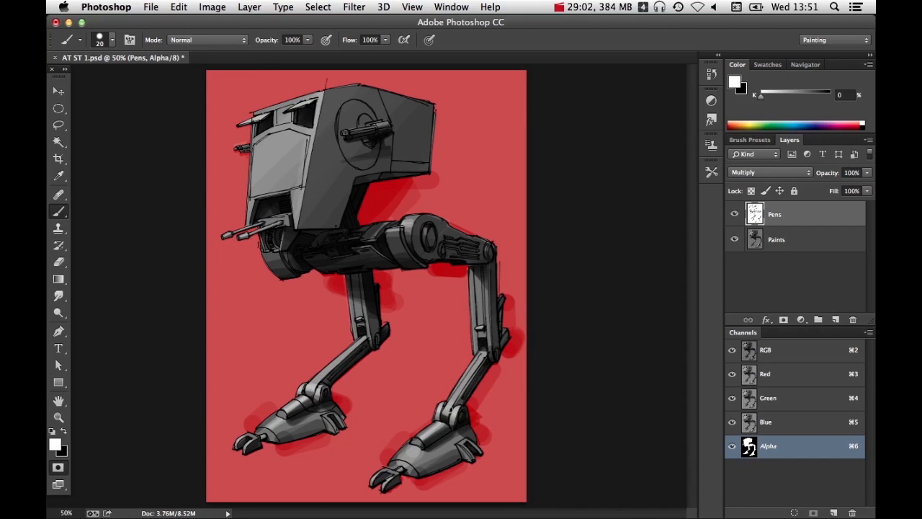
pyautogui.click(59, 469)
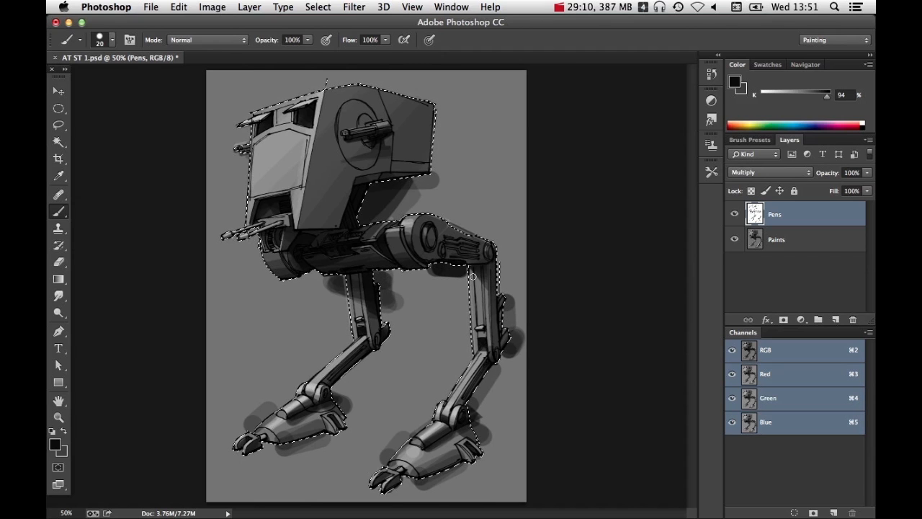
pyautogui.click(758, 245)
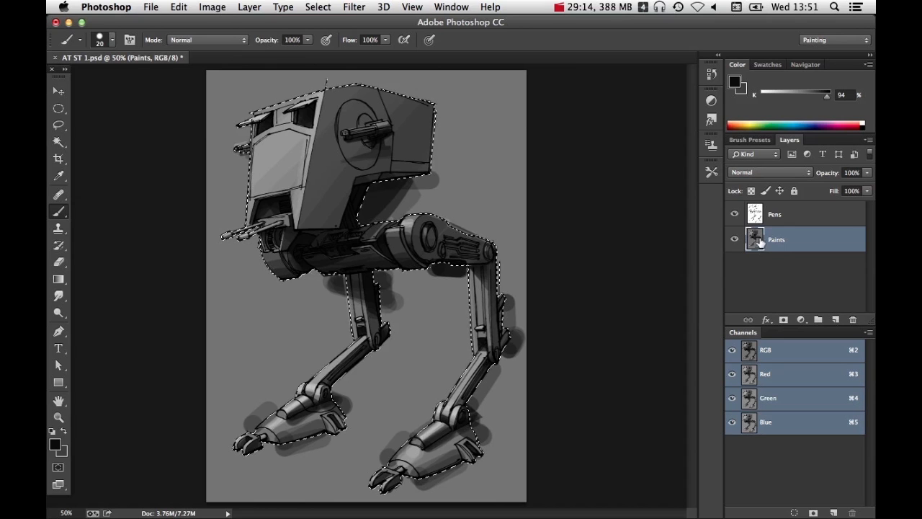
pyautogui.click(784, 319)
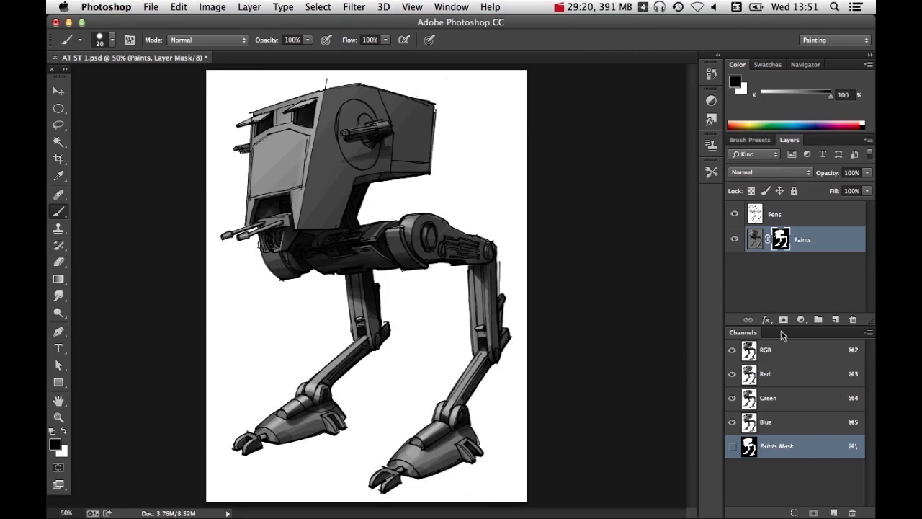
# Paint white with the size 20 brush on the Paints layer mask at the rear of the far leg's knee to restore its shading
pyautogui.press('super+minus')
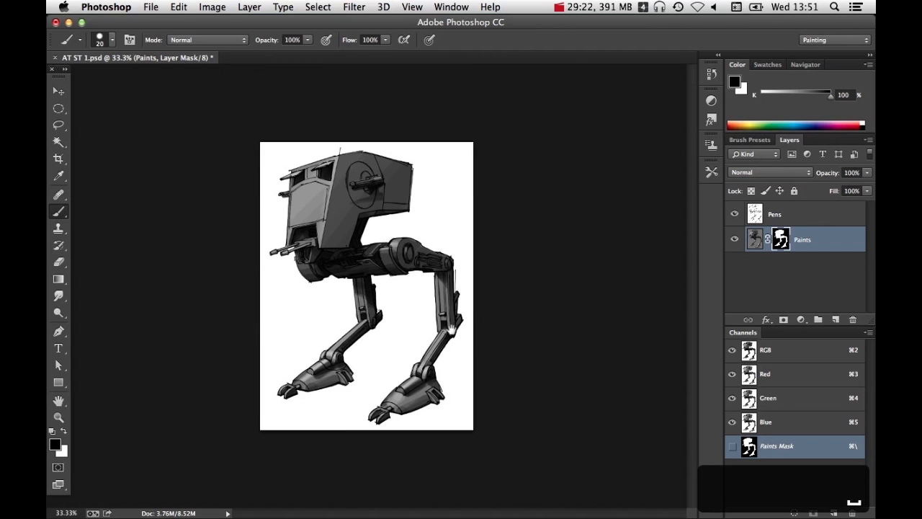
pyautogui.press('super+plus')
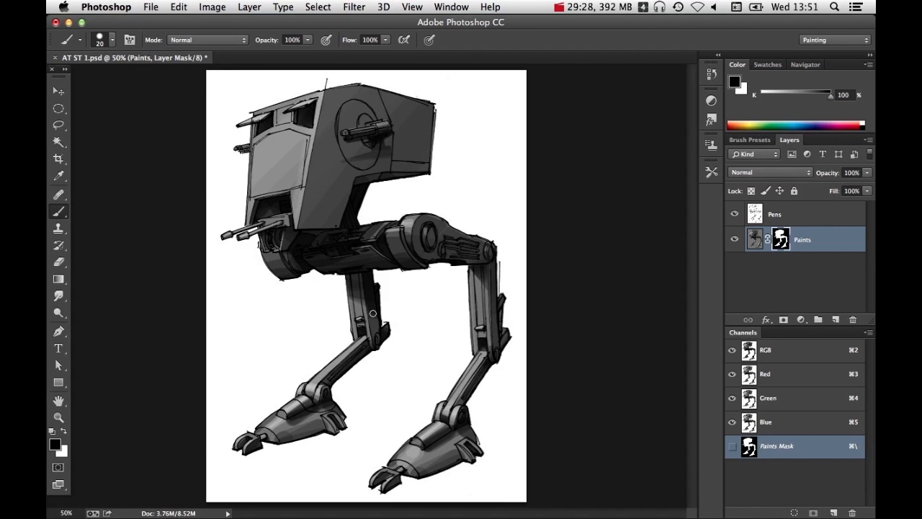
pyautogui.scroll(4, 389, 340)
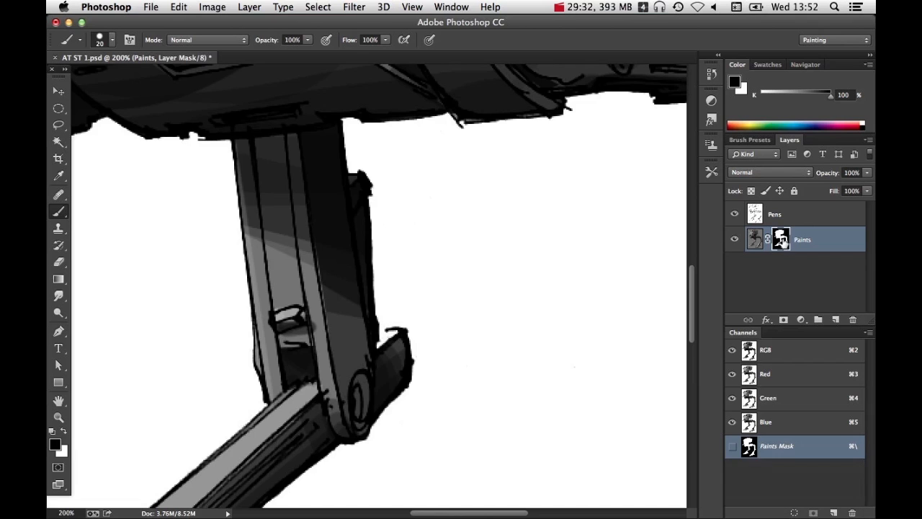
pyautogui.click(389, 345)
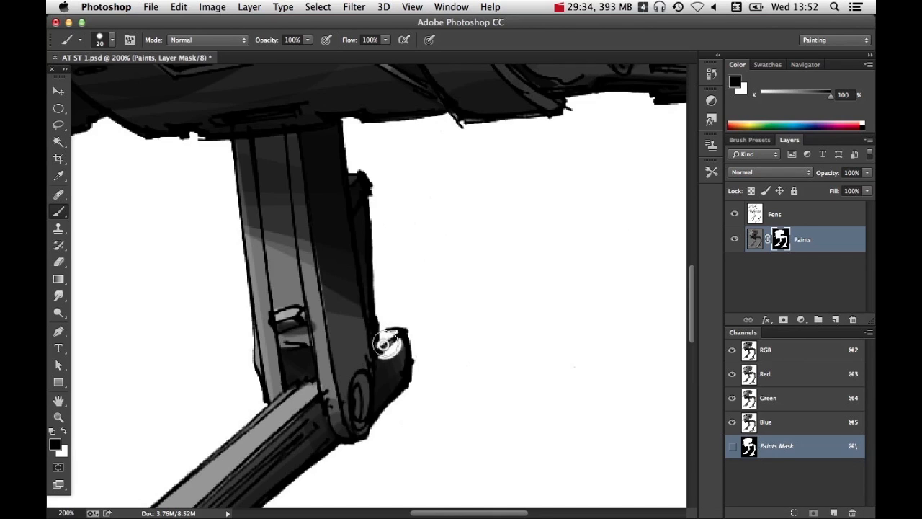
pyautogui.press('x')
pyautogui.press('x')
pyautogui.moveTo(386, 345); pyautogui.dragTo(381, 344)
pyautogui.press('super+alt+0')
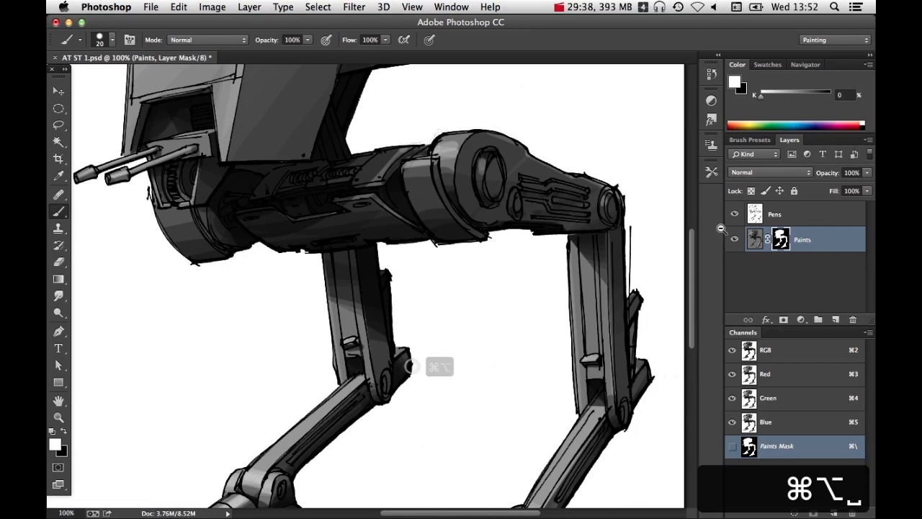
# Switch from the Paints layer's mask to its image and back, and check the masked edges around the legs and feet
pyautogui.click(760, 237)
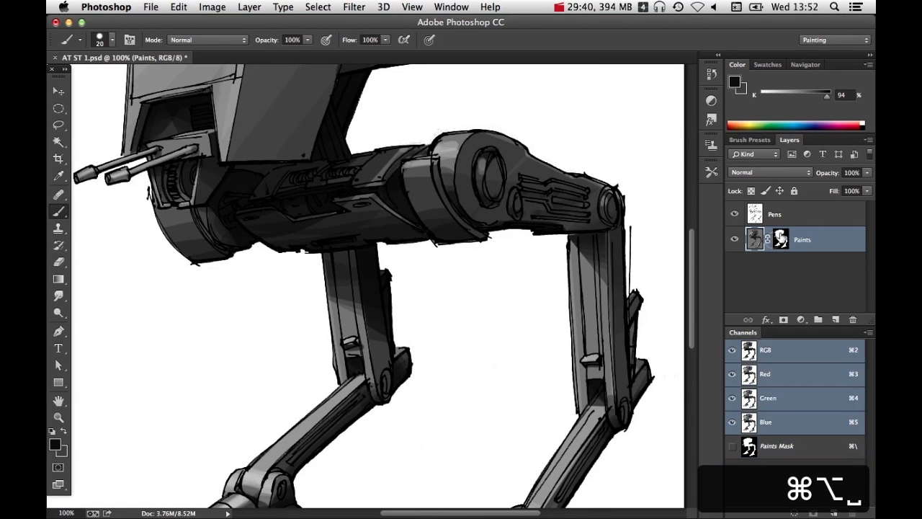
pyautogui.click(781, 240)
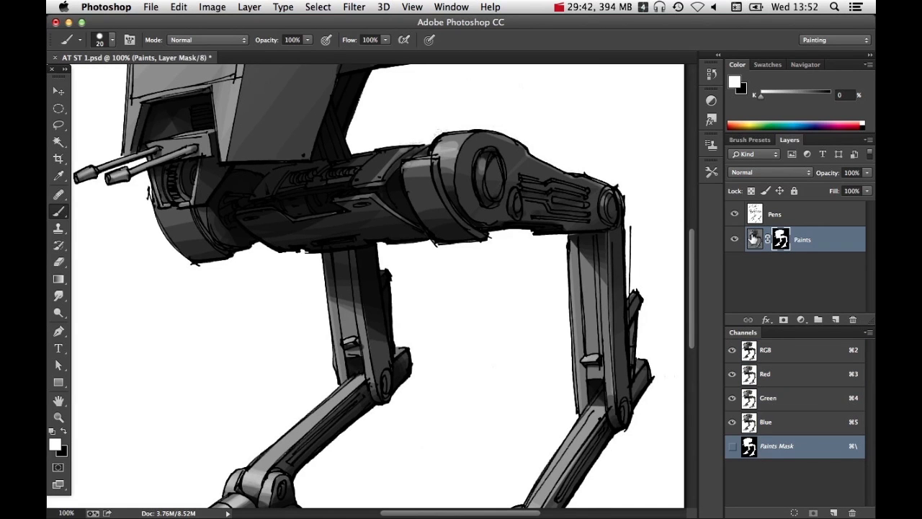
pyautogui.keyDown('alt'); pyautogui.keyDown('super'); pyautogui.click(497, 362); pyautogui.keyUp('super'); pyautogui.keyUp('alt')
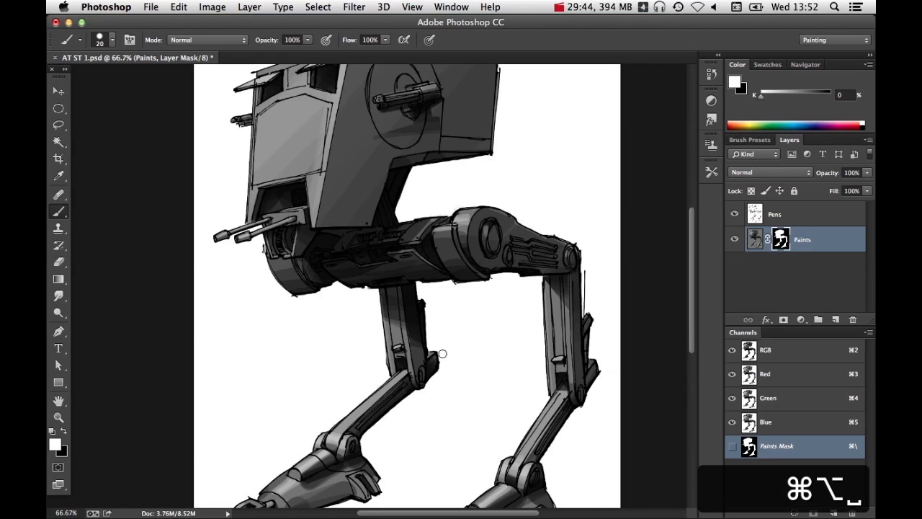
pyautogui.moveTo(464, 394); pyautogui.dragTo(519, 281)
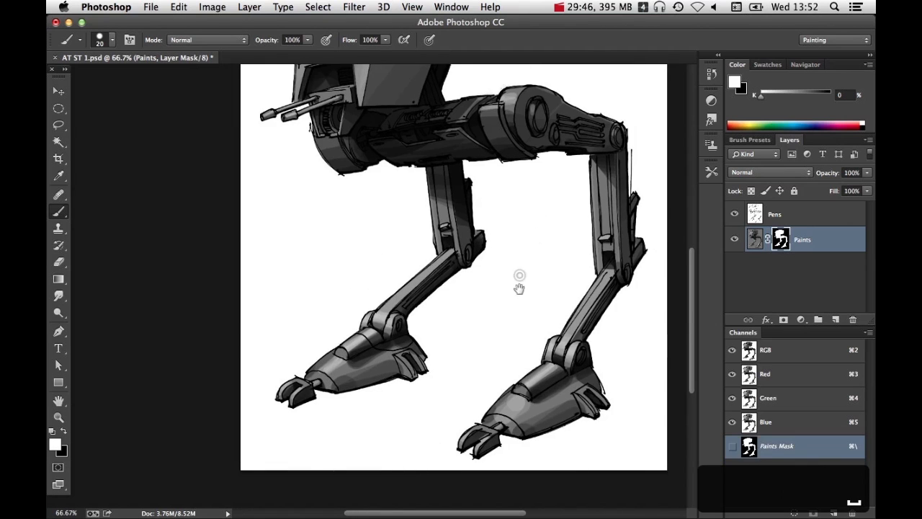
pyautogui.keyDown('alt'); pyautogui.keyDown('super'); pyautogui.click(522, 294); pyautogui.keyUp('super'); pyautogui.keyUp('alt')
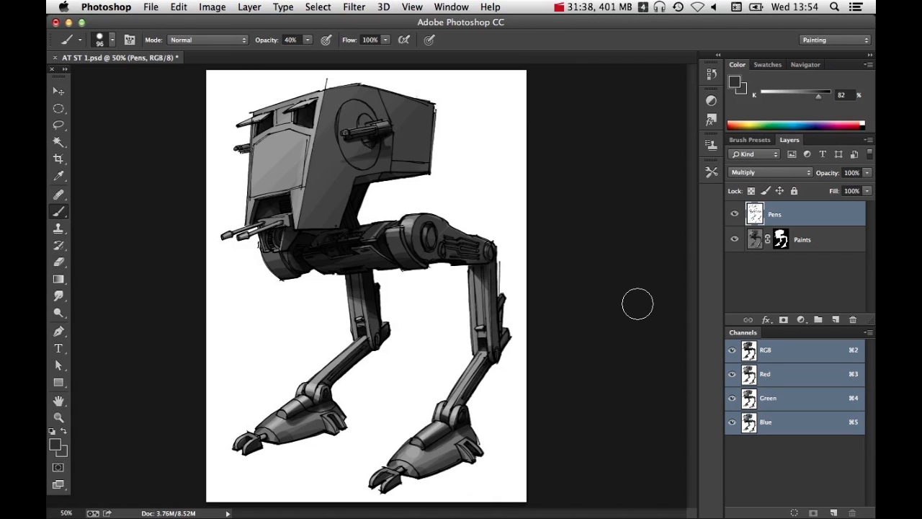
# Hide the Paints layer and show it again to compare the bare line art with the shaded walker
pyautogui.click(734, 239)
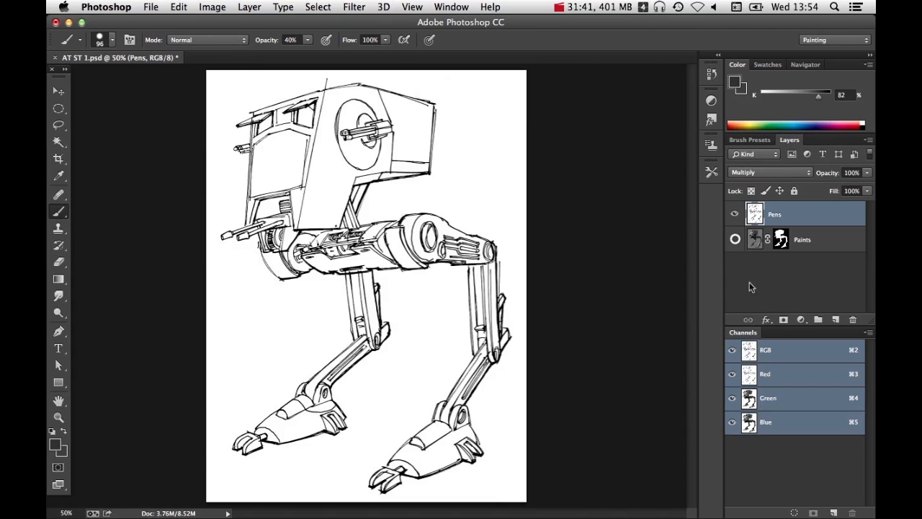
pyautogui.click(735, 240)
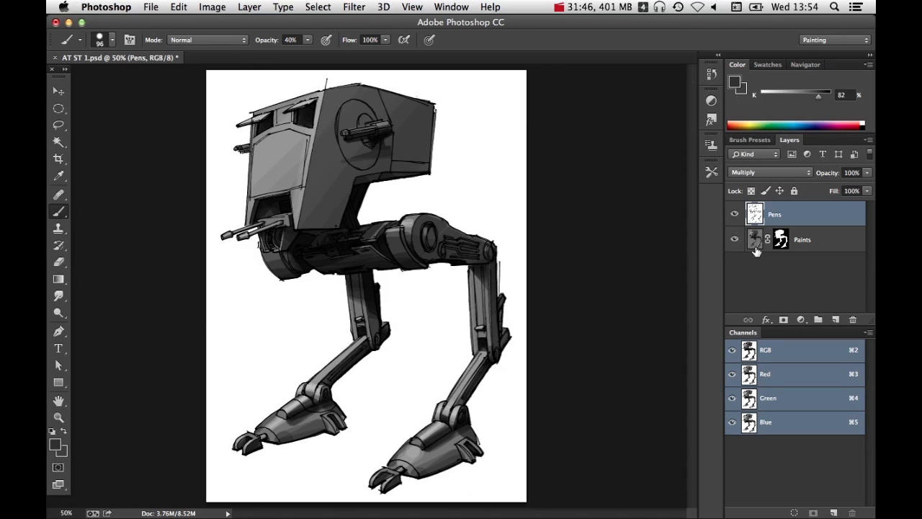